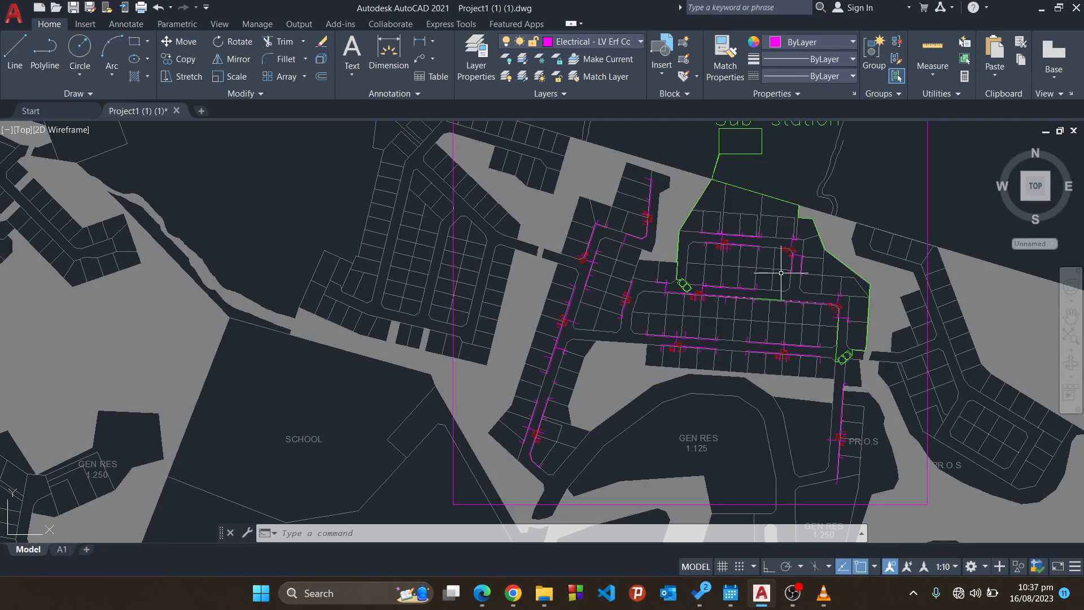
Make Electrical - LV Underground Cables the current layer.
{"action": "left_click", "coordinate": [641, 42]}
{"action": "left_click", "coordinate": [630, 144]}
{"action": "left_click", "coordinate": [605, 41]}
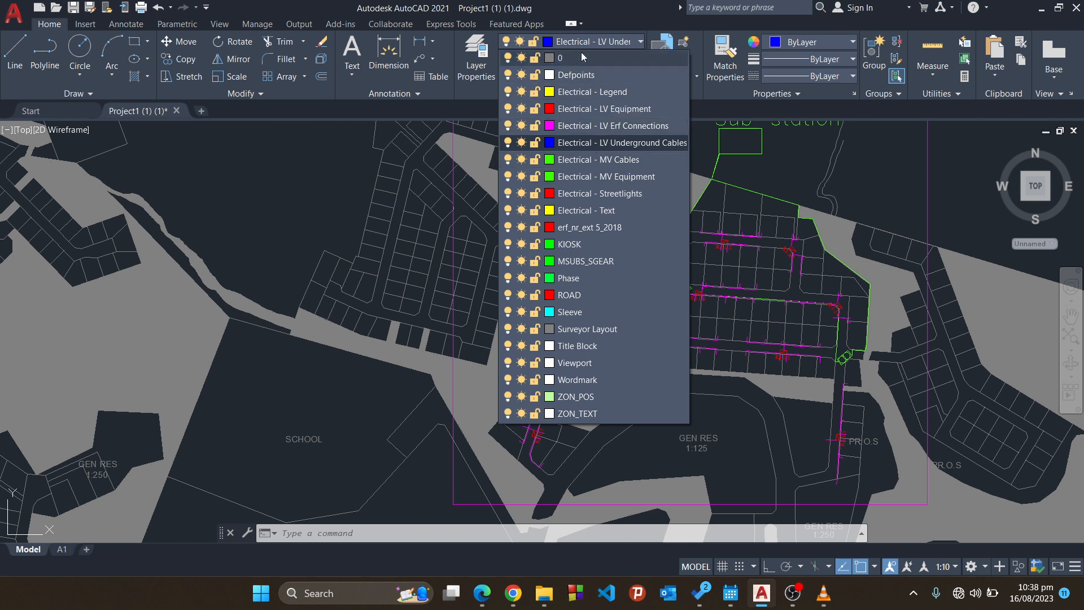
{"action": "left_click", "coordinate": [496, 68]}
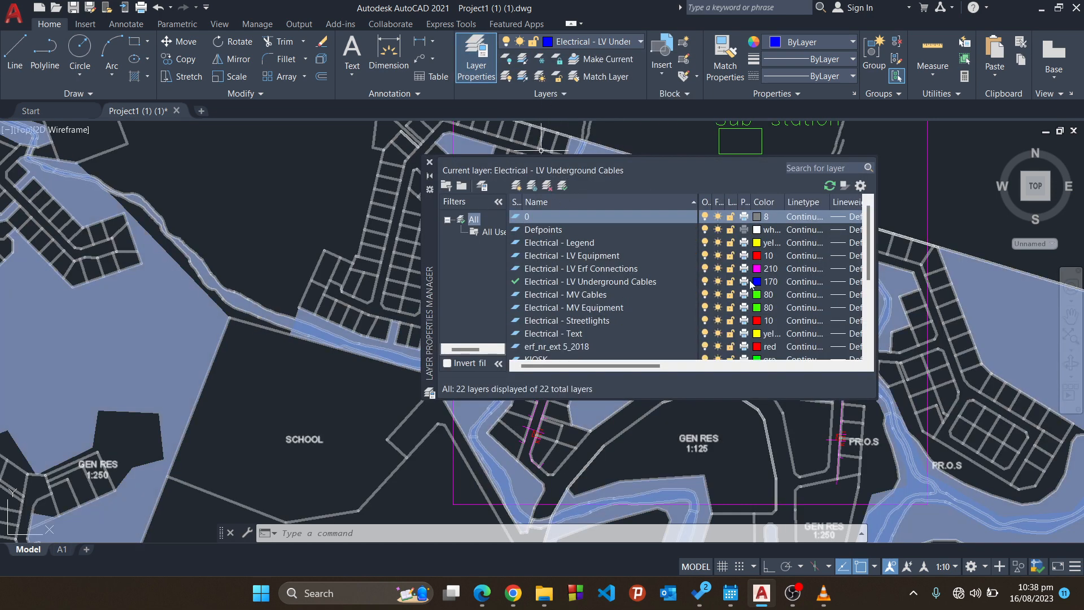
{"action": "left_click", "coordinate": [647, 282]}
{"action": "right_click", "coordinate": [596, 284]}
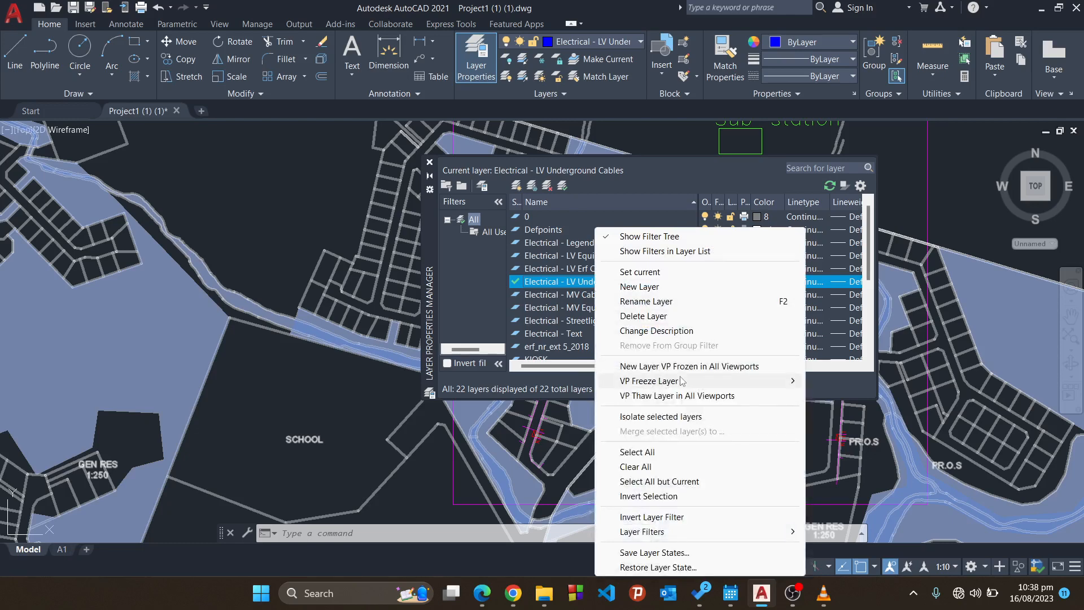
{"action": "left_click", "coordinate": [672, 300]}
{"action": "left_click", "coordinate": [571, 280]}
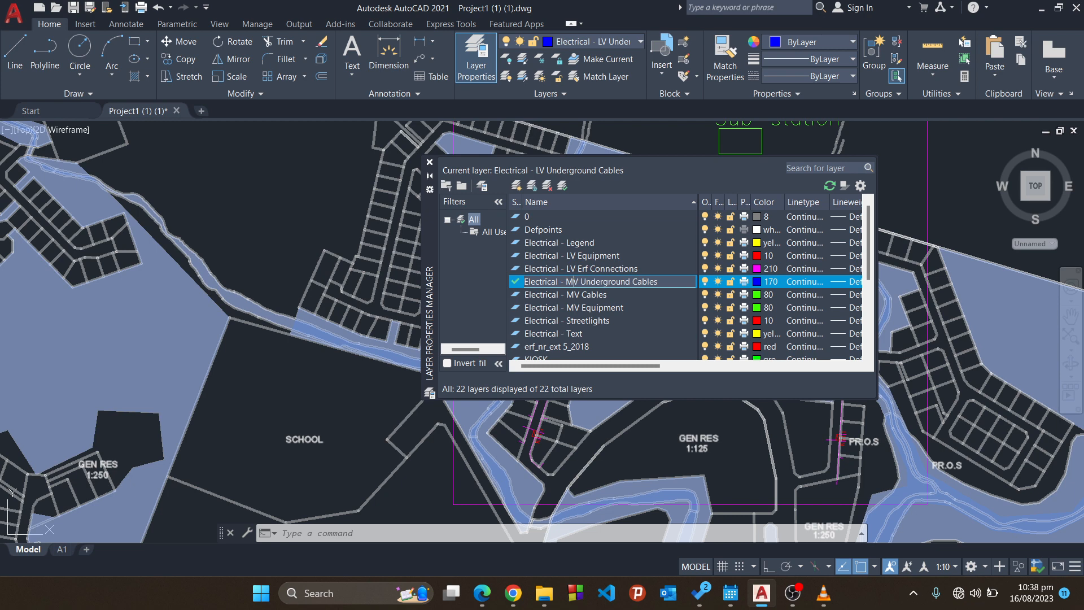
{"action": "key", "text": "Escape"}
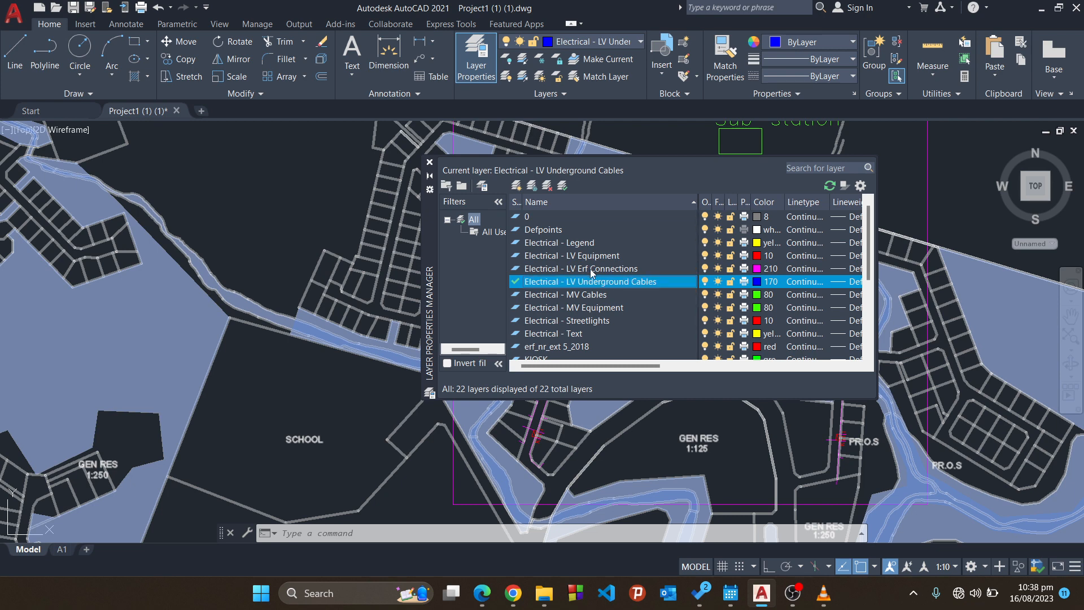
{"action": "left_click", "coordinate": [429, 163]}
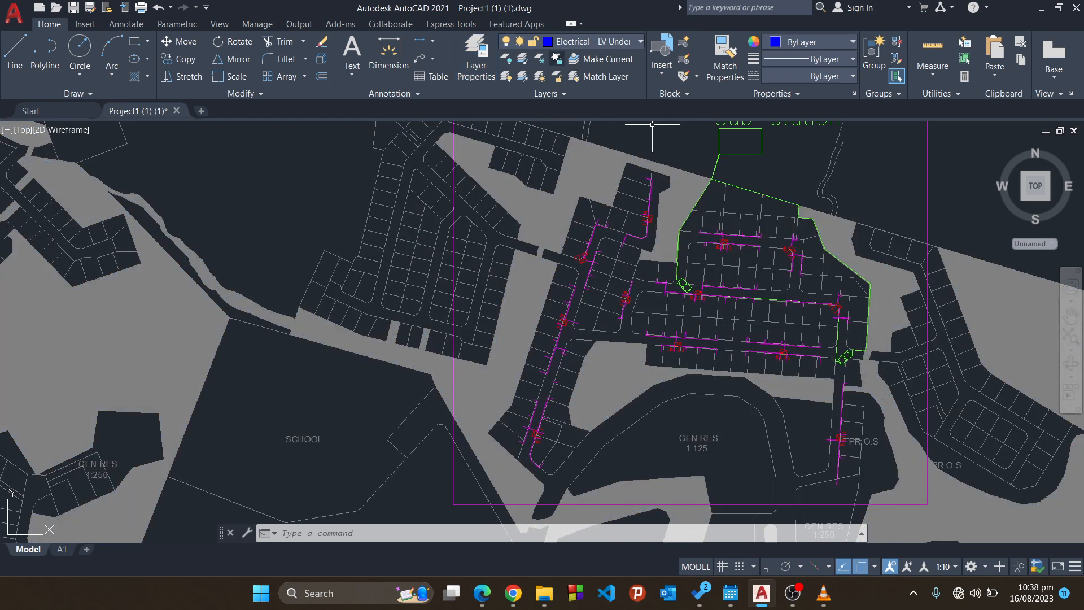
{"action": "left_click", "coordinate": [582, 43]}
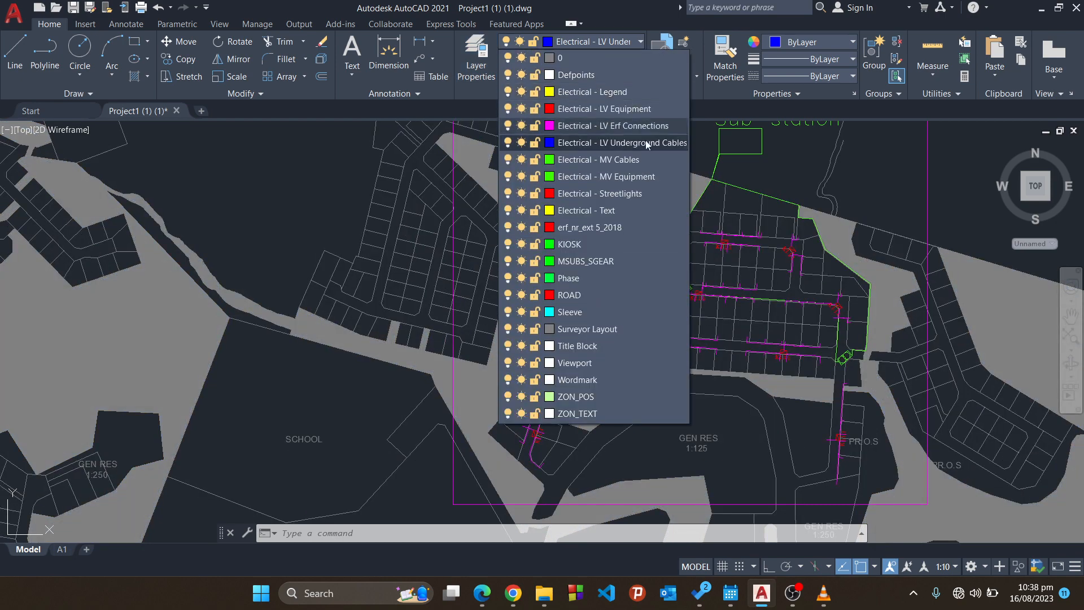
{"action": "left_click", "coordinate": [615, 150]}
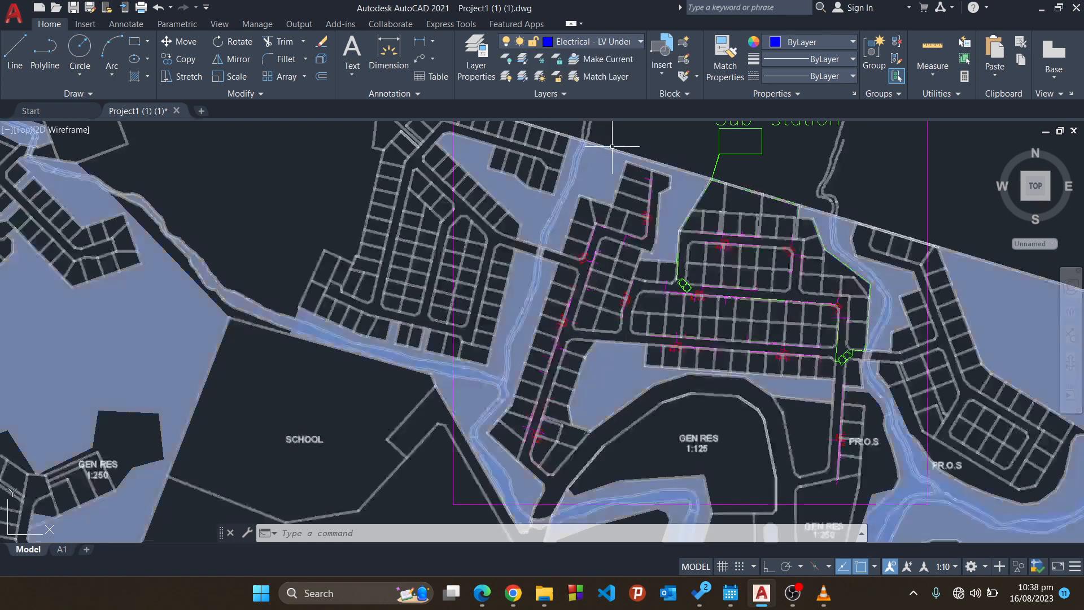
{"action": "left_click", "coordinate": [611, 43]}
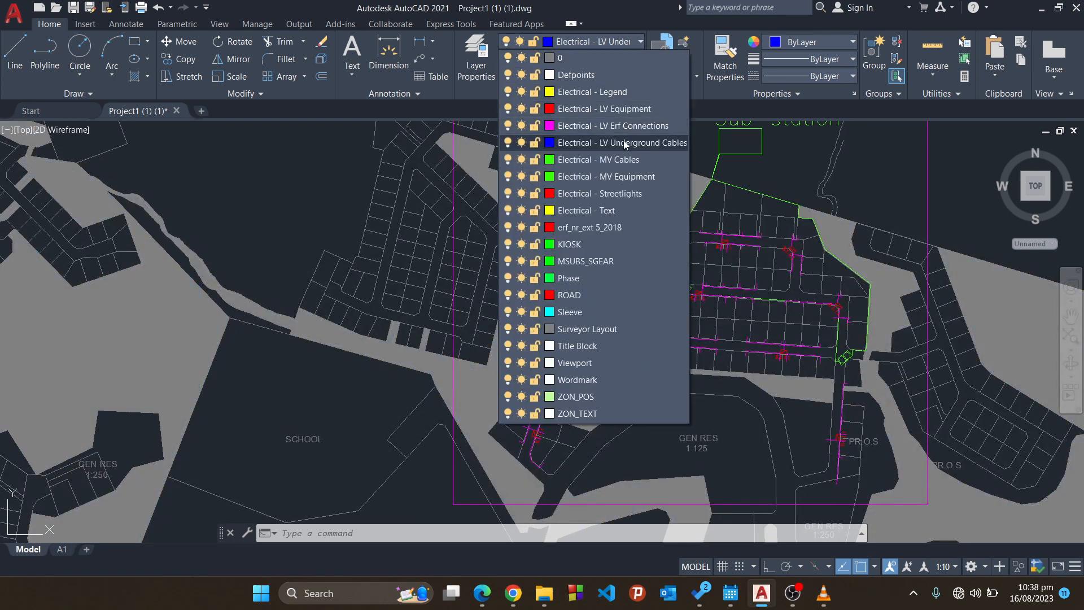
{"action": "left_click", "coordinate": [482, 69]}
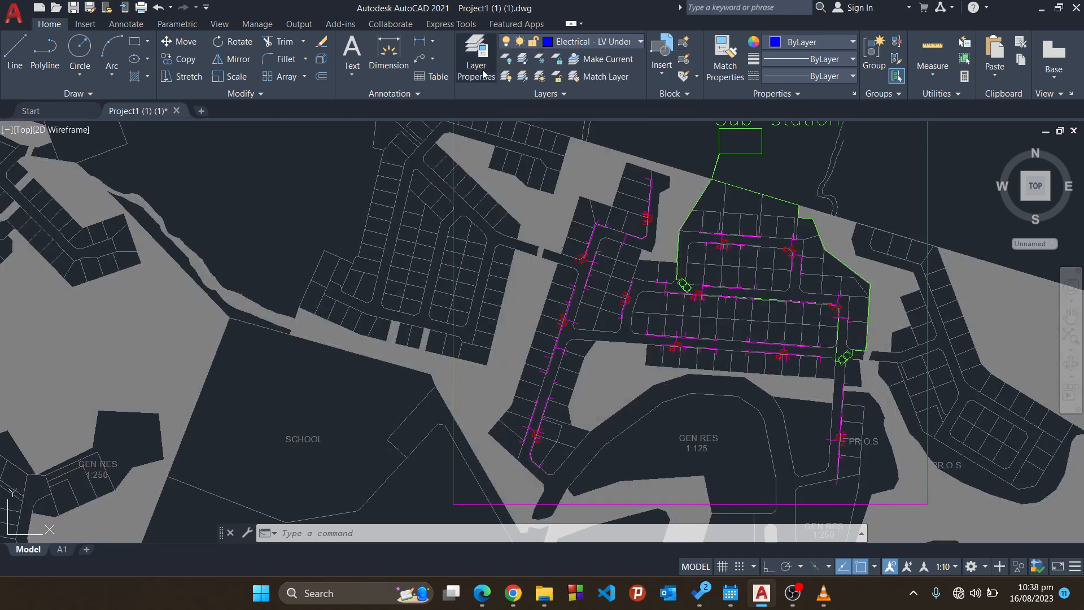
Rename the current LV underground cables layer as Electrical - MV Underground Cables in the layer manager.
{"action": "left_click", "coordinate": [482, 70]}
{"action": "right_click", "coordinate": [587, 282]}
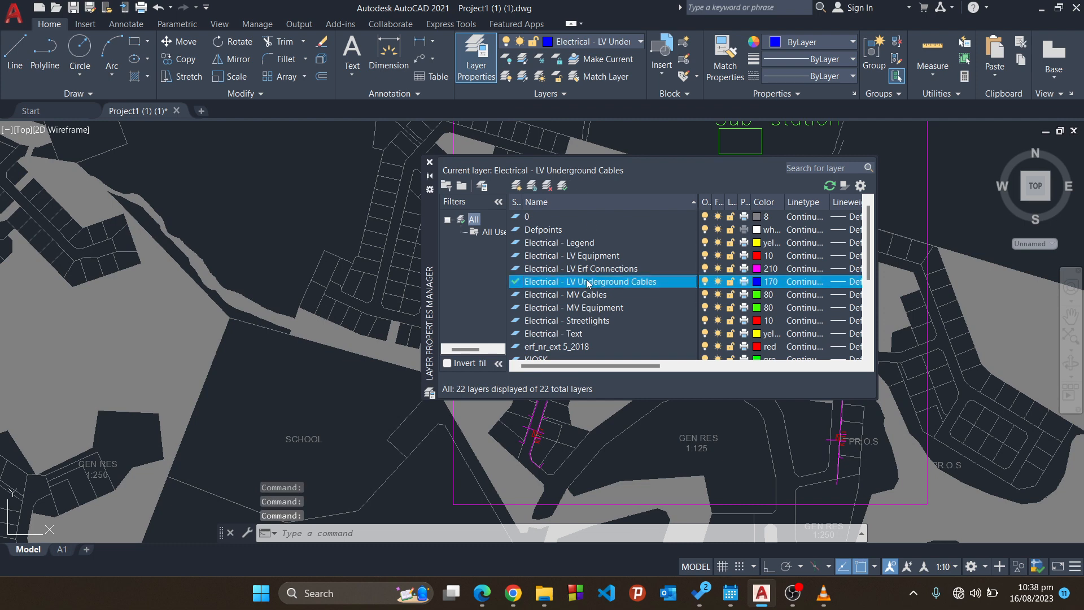
{"action": "left_click", "coordinate": [599, 300]}
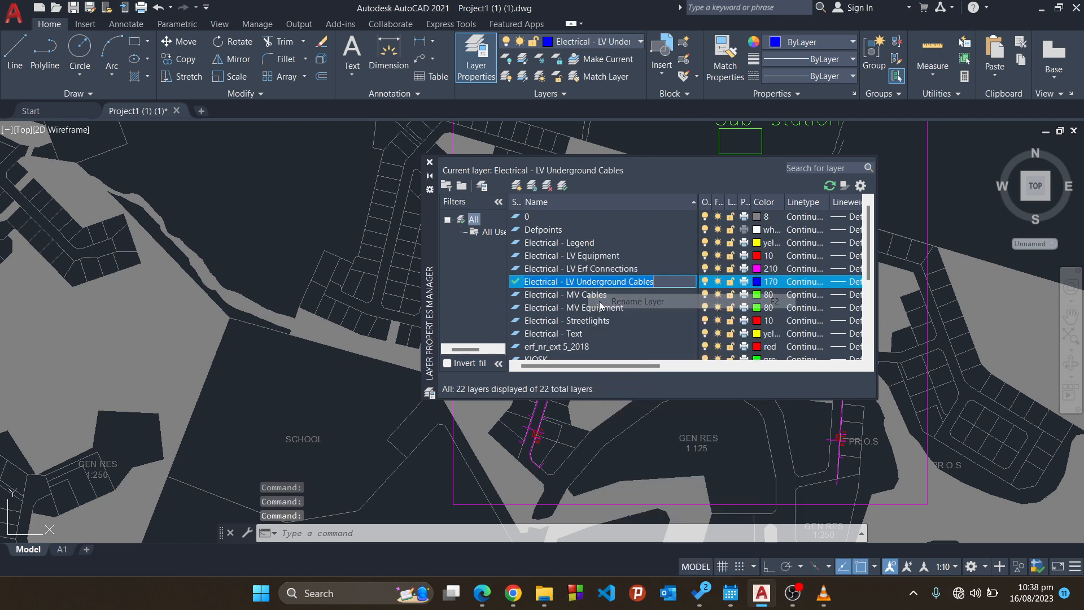
{"action": "left_click", "coordinate": [574, 283]}
{"action": "key", "text": "BackSpace"}
{"action": "key", "text": "BackSpace"}
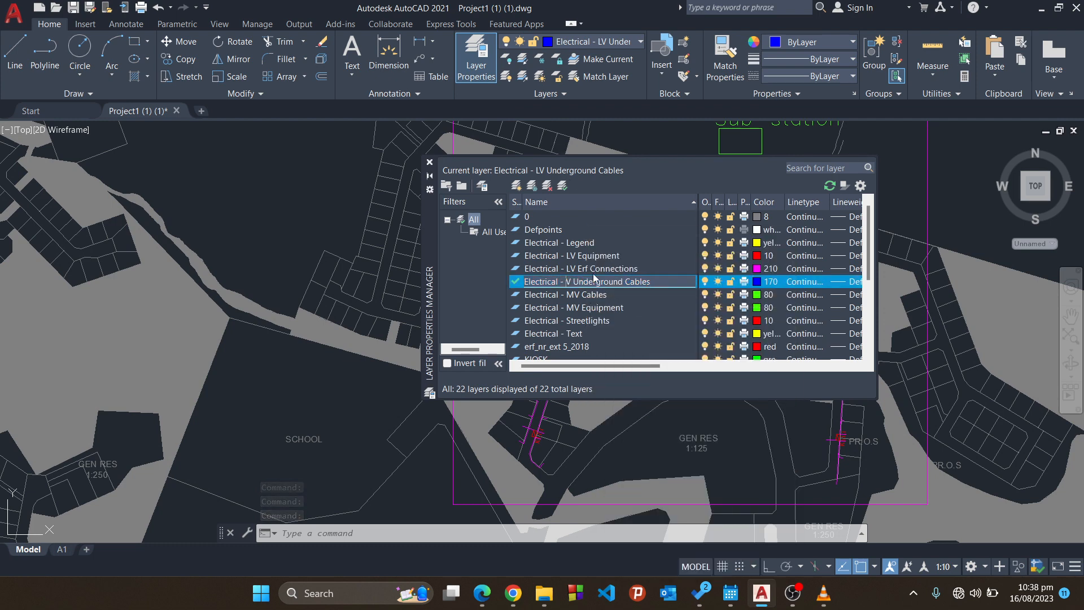
{"action": "type", "text": "MV"}
{"action": "key", "text": "Return"}
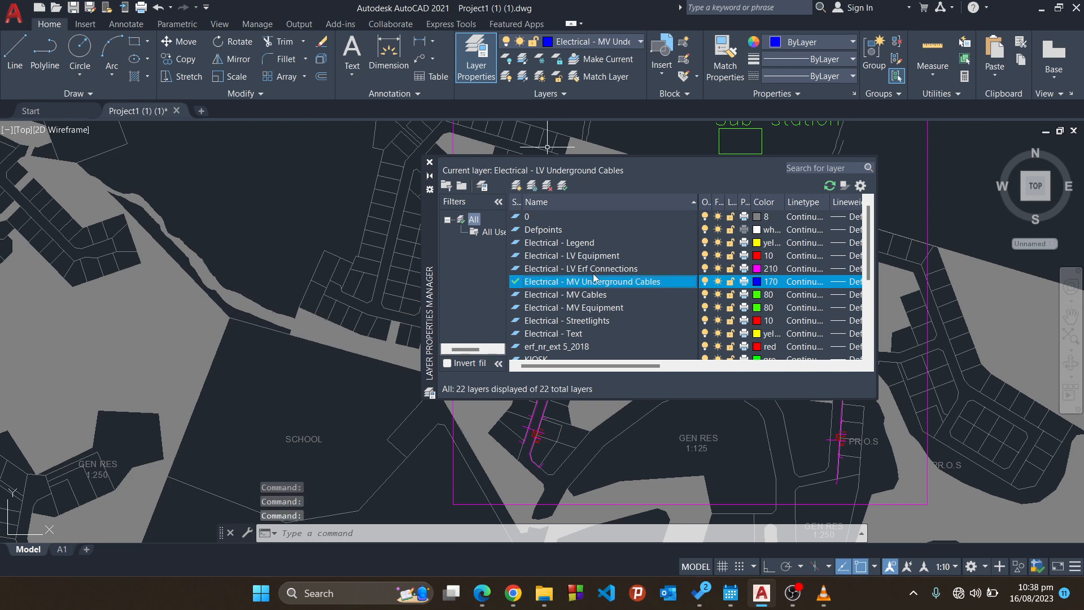
{"action": "left_click", "coordinate": [429, 163]}
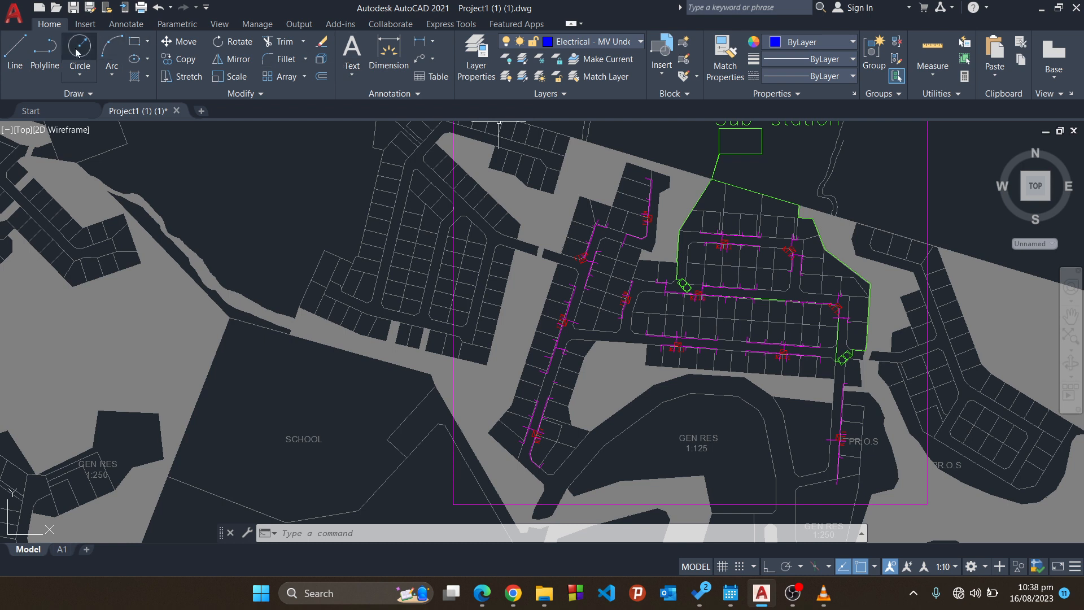
Start a polyline at the lower green twin-circle equipment symbol and run it about 28 units down the road to the first magenta erf connection.
{"action": "left_click", "coordinate": [44, 54]}
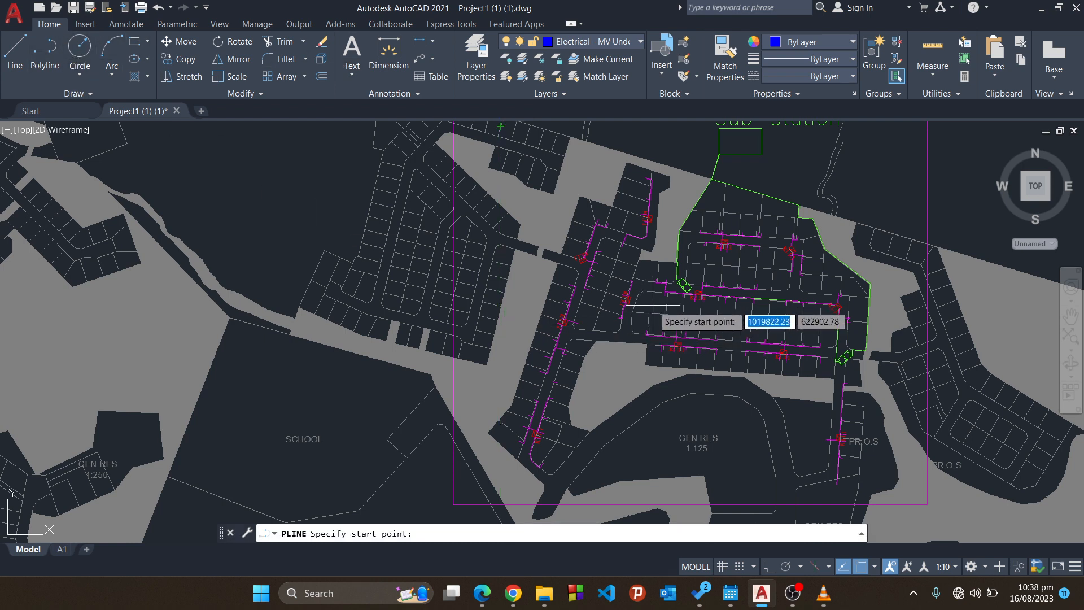
{"action": "middle_click_drag", "start_coordinate": [655, 299], "coordinate": [613, 267]}
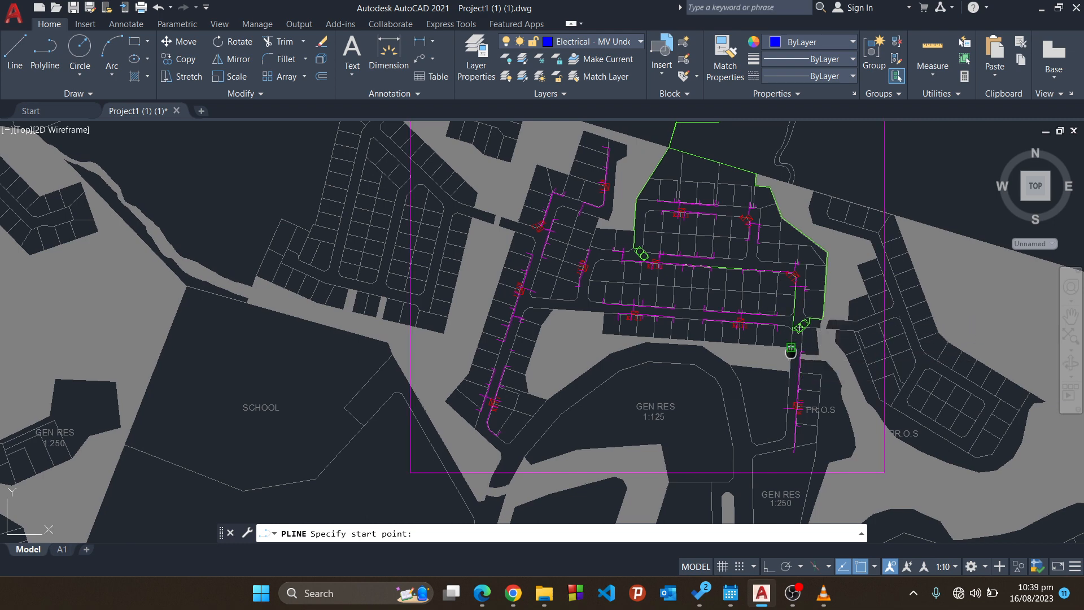
{"action": "scroll", "coordinate": [706, 322], "scroll_direction": "up", "scroll_amount": 5}
{"action": "mouse_move", "coordinate": [706, 313]}
{"action": "middle_mouse_down"}
{"action": "mouse_move", "coordinate": [705, 273]}
{"action": "mouse_move", "coordinate": [669, 255]}
{"action": "mouse_move", "coordinate": [667, 226]}
{"action": "middle_mouse_up"}
{"action": "scroll", "coordinate": [656, 291], "scroll_direction": "up", "scroll_amount": 3}
{"action": "scroll", "coordinate": [661, 229], "scroll_direction": "up", "scroll_amount": 4}
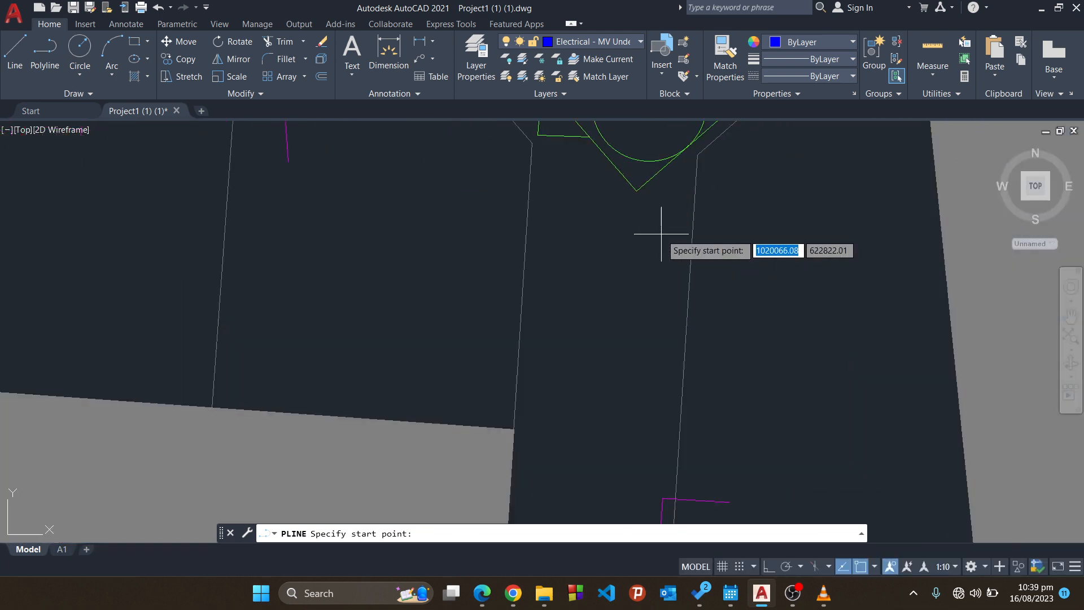
{"action": "left_click", "coordinate": [663, 221]}
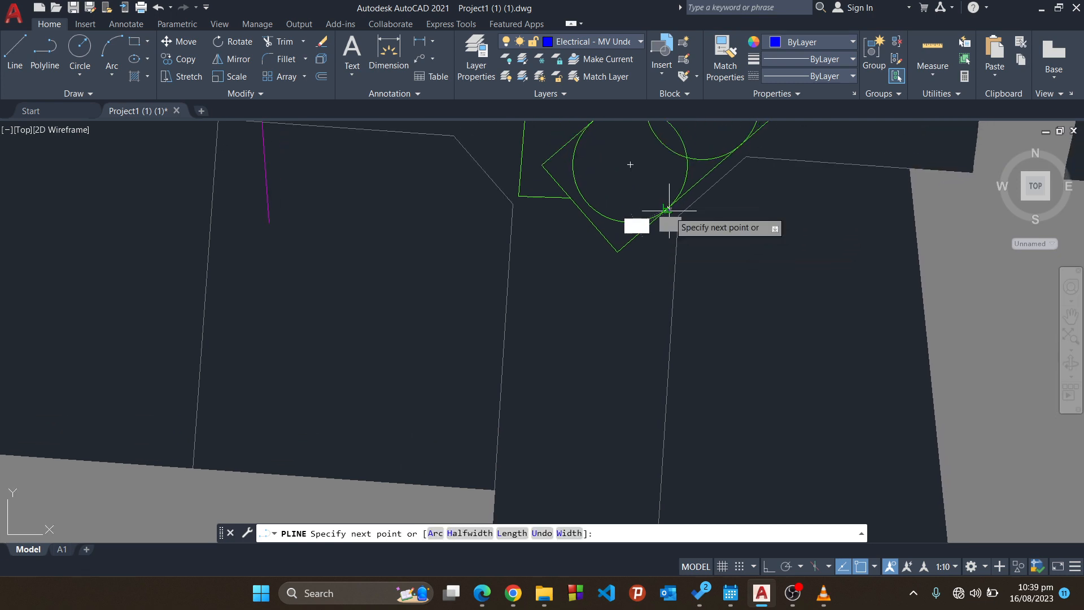
{"action": "middle_click_drag", "start_coordinate": [665, 361], "coordinate": [665, 259]}
{"action": "middle_click_drag", "start_coordinate": [681, 328], "coordinate": [692, 254]}
{"action": "scroll", "coordinate": [646, 273], "scroll_direction": "up", "scroll_amount": 2}
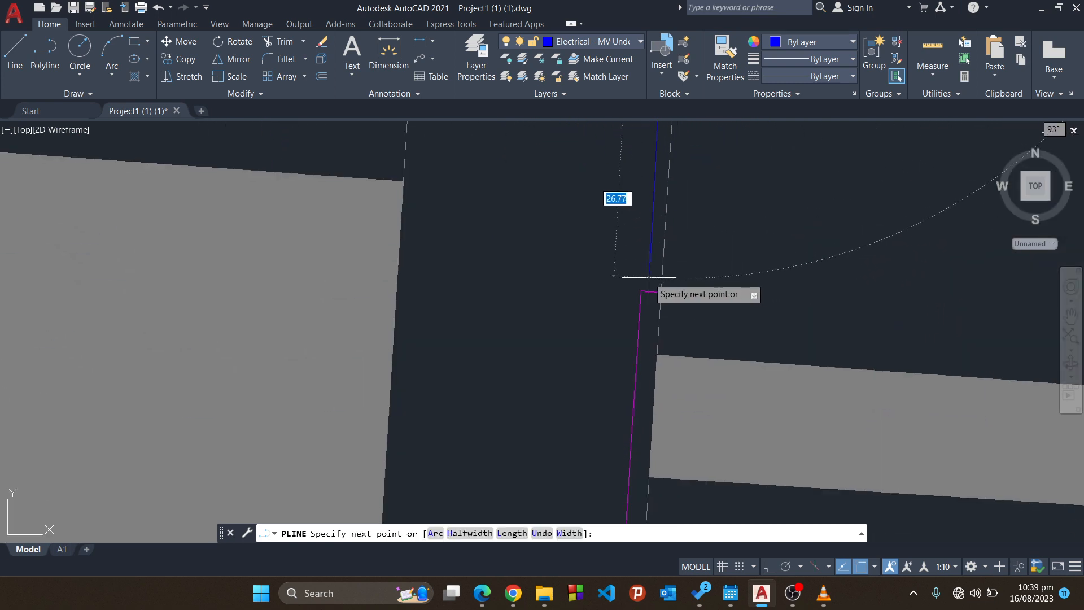
{"action": "scroll", "coordinate": [642, 291], "scroll_direction": "up", "scroll_amount": 2}
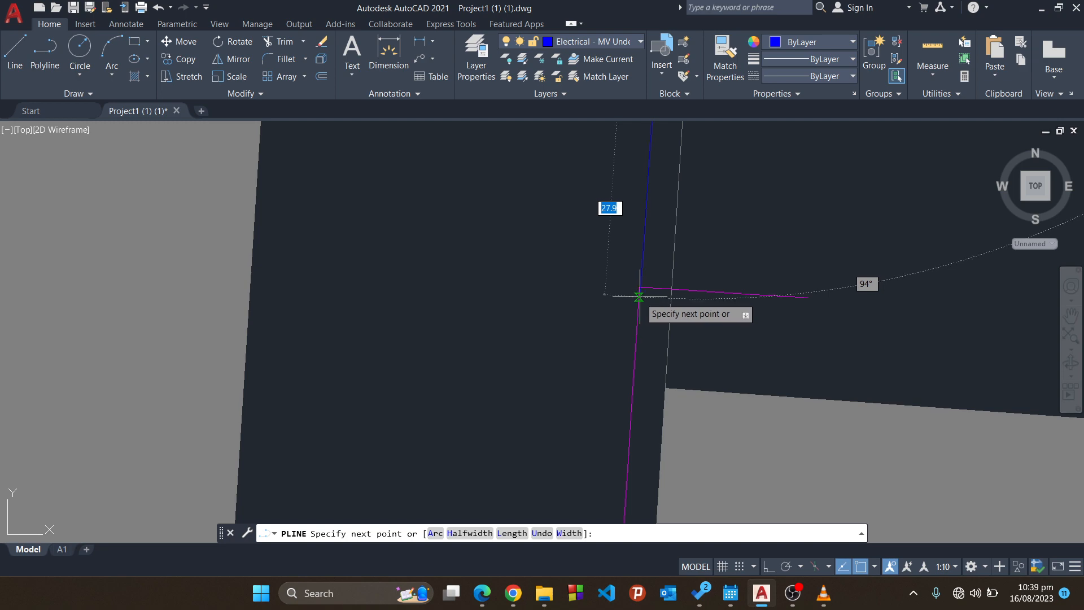
{"action": "left_click", "coordinate": [641, 294]}
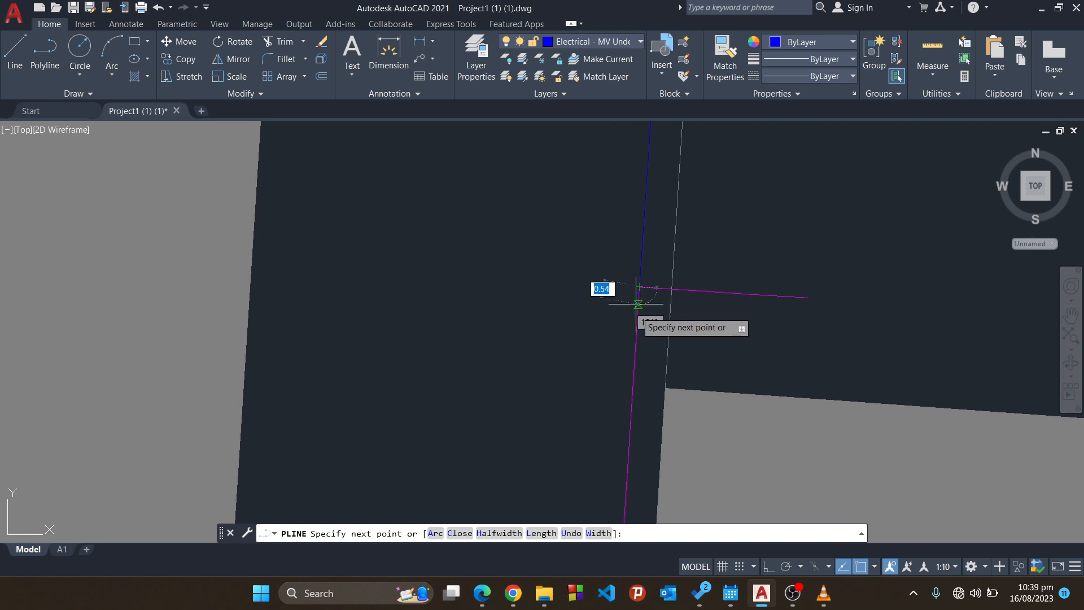
Continue the cable polyline along the magenta line to the upper corner of the kiosk beside PR.O.S and finish it.
{"action": "scroll", "coordinate": [635, 305], "scroll_direction": "down", "scroll_amount": 3}
{"action": "middle_click_drag", "start_coordinate": [635, 305], "coordinate": [703, 247]}
{"action": "scroll", "coordinate": [702, 248], "scroll_direction": "down", "scroll_amount": 5}
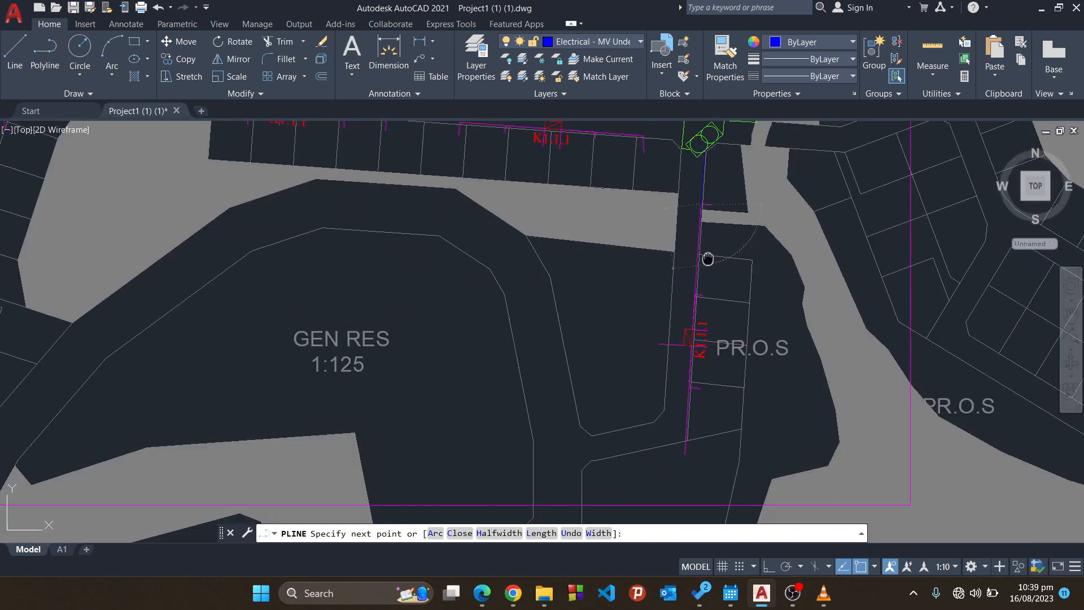
{"action": "scroll", "coordinate": [700, 254], "scroll_direction": "up", "scroll_amount": 6}
{"action": "scroll", "coordinate": [688, 268], "scroll_direction": "down", "scroll_amount": 4}
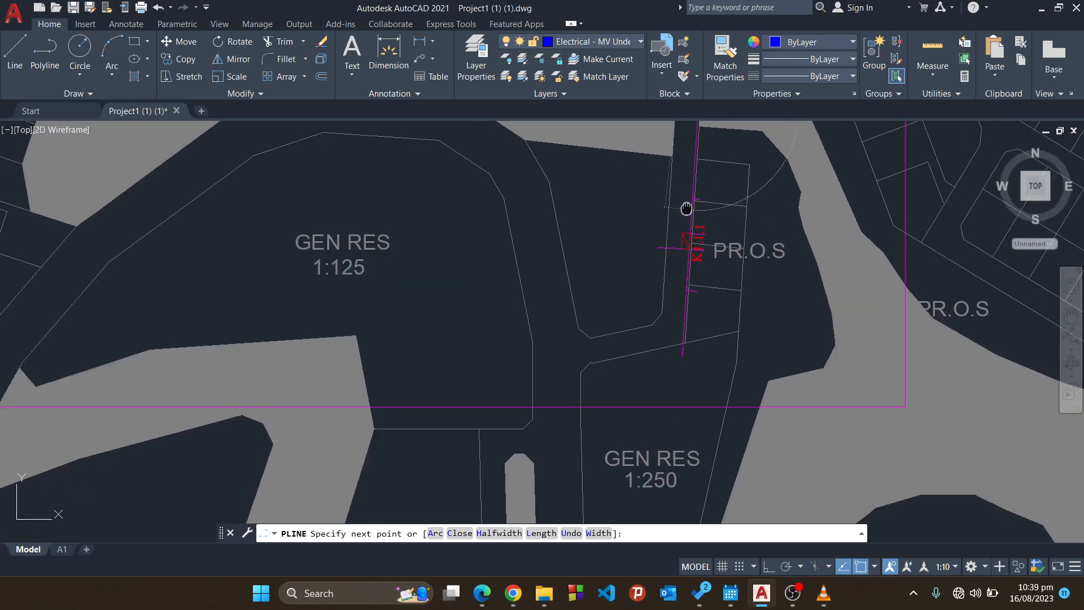
{"action": "scroll", "coordinate": [700, 314], "scroll_direction": "up", "scroll_amount": 5}
{"action": "scroll", "coordinate": [706, 315], "scroll_direction": "up", "scroll_amount": 2}
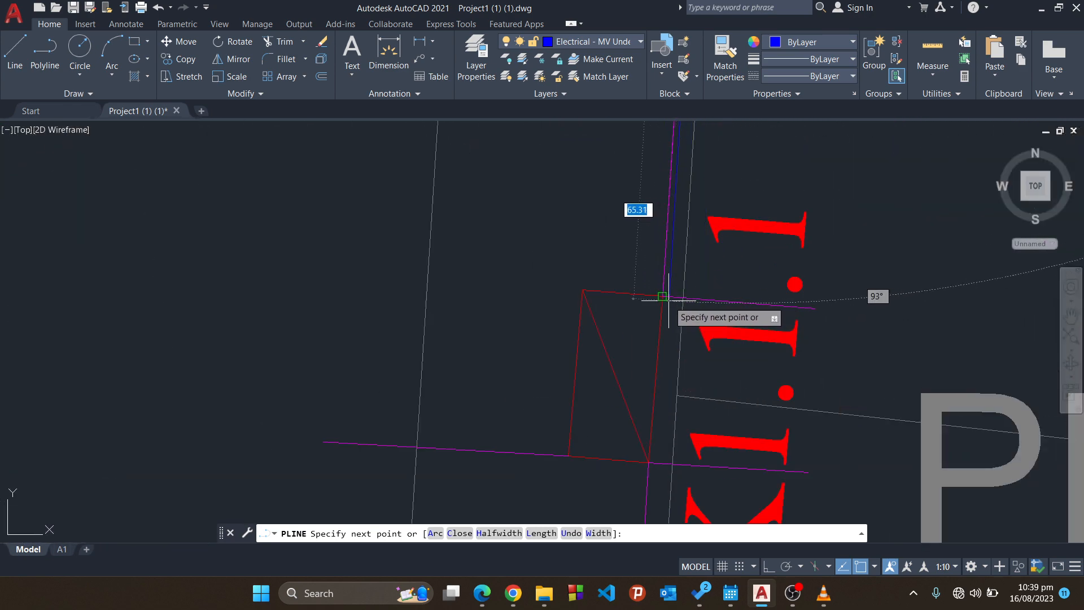
{"action": "key", "text": "Escape"}
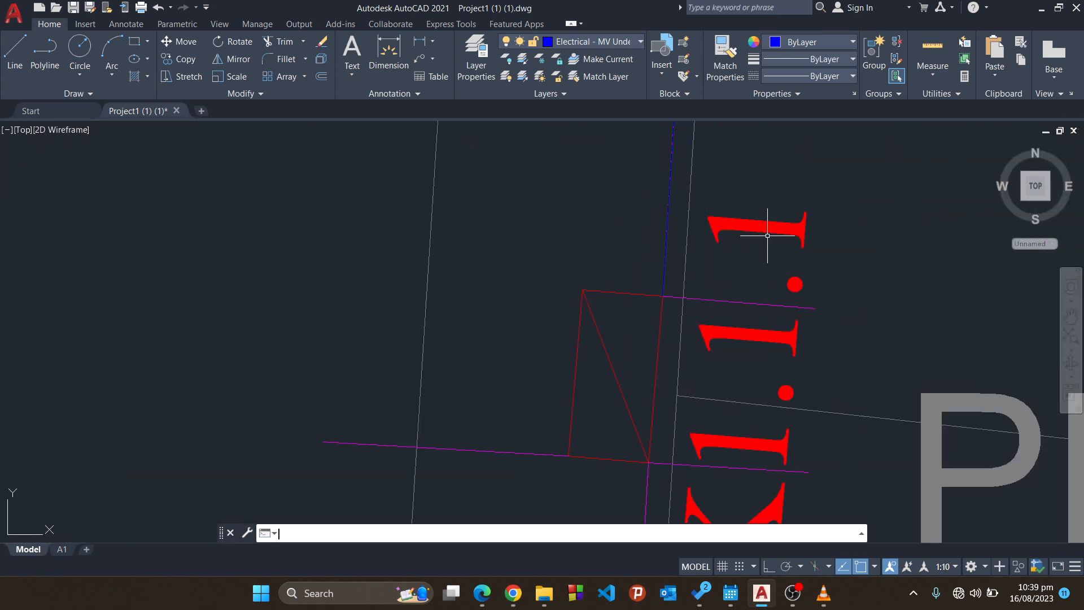
Examine the block properties and label attribute of the kiosk beside PR.O.S.
{"action": "scroll", "coordinate": [770, 235], "scroll_direction": "down", "scroll_amount": 4}
{"action": "middle_click_drag", "start_coordinate": [785, 243], "coordinate": [762, 256]}
{"action": "left_click", "coordinate": [747, 241]}
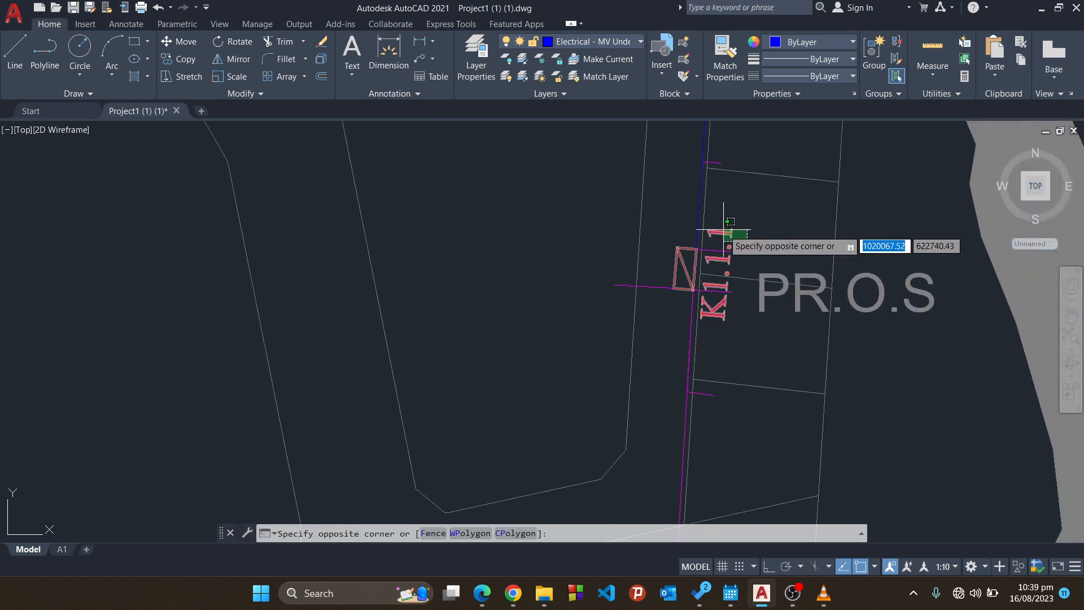
{"action": "left_click", "coordinate": [724, 231]}
{"action": "right_click", "coordinate": [722, 231]}
{"action": "left_click", "coordinate": [813, 552]}
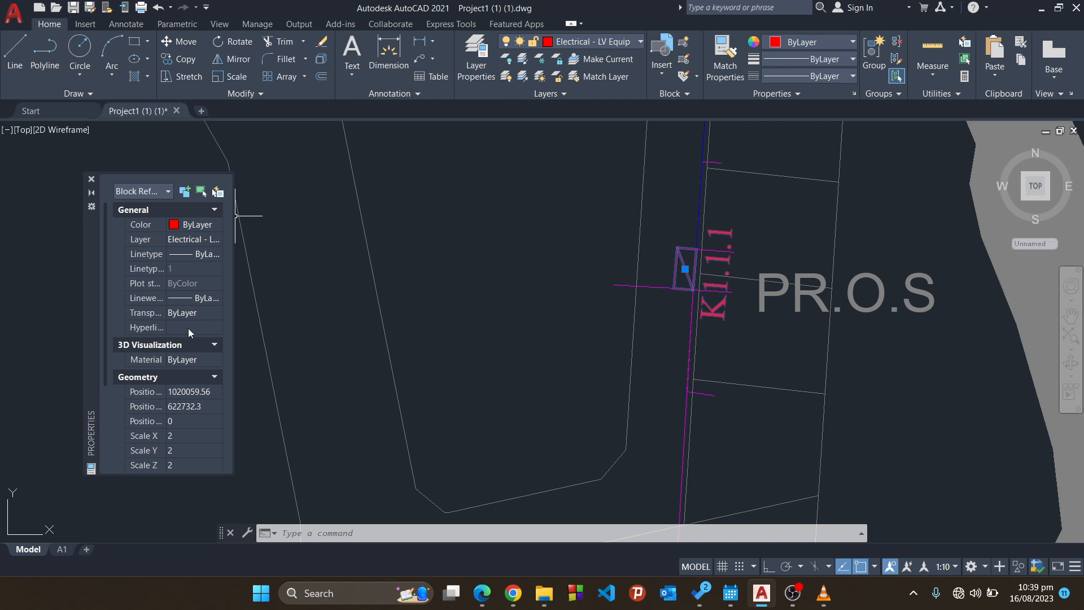
{"action": "scroll", "coordinate": [188, 328], "scroll_direction": "down", "scroll_amount": 3}
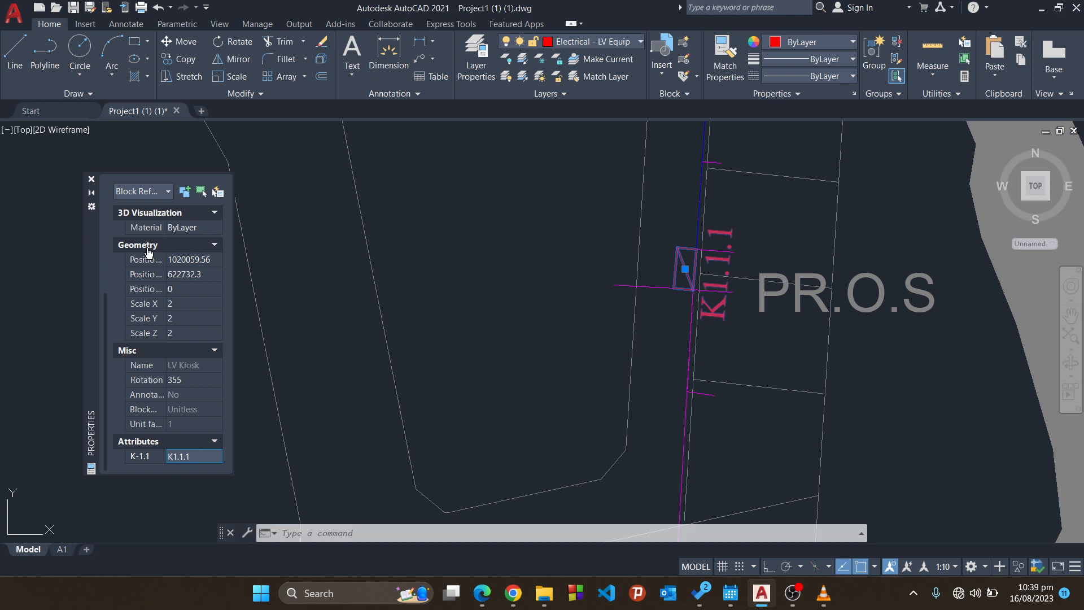
{"action": "left_click", "coordinate": [90, 179]}
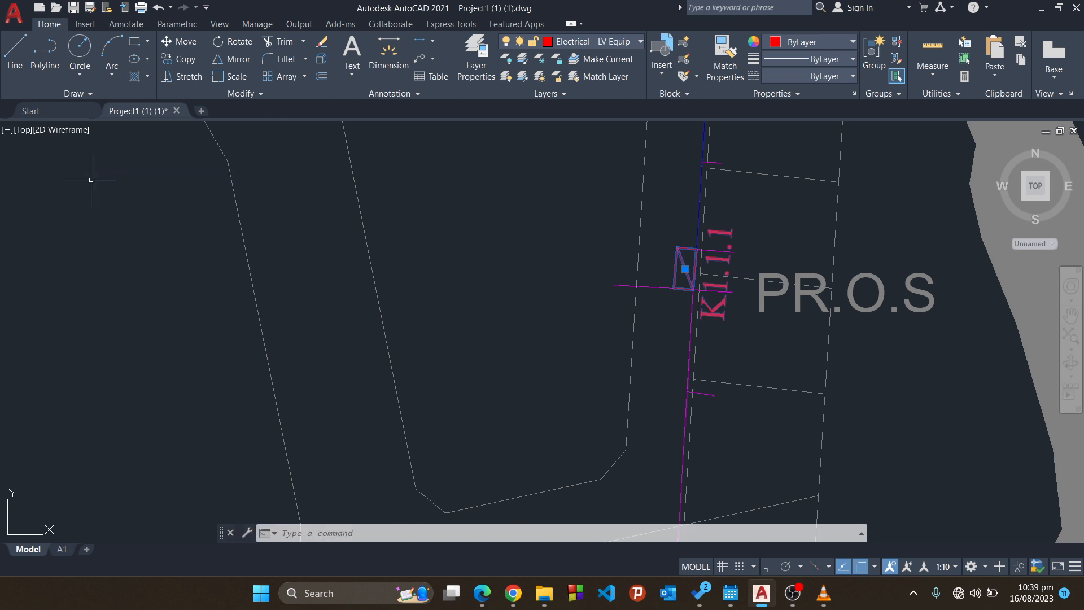
{"action": "key", "text": "Escape"}
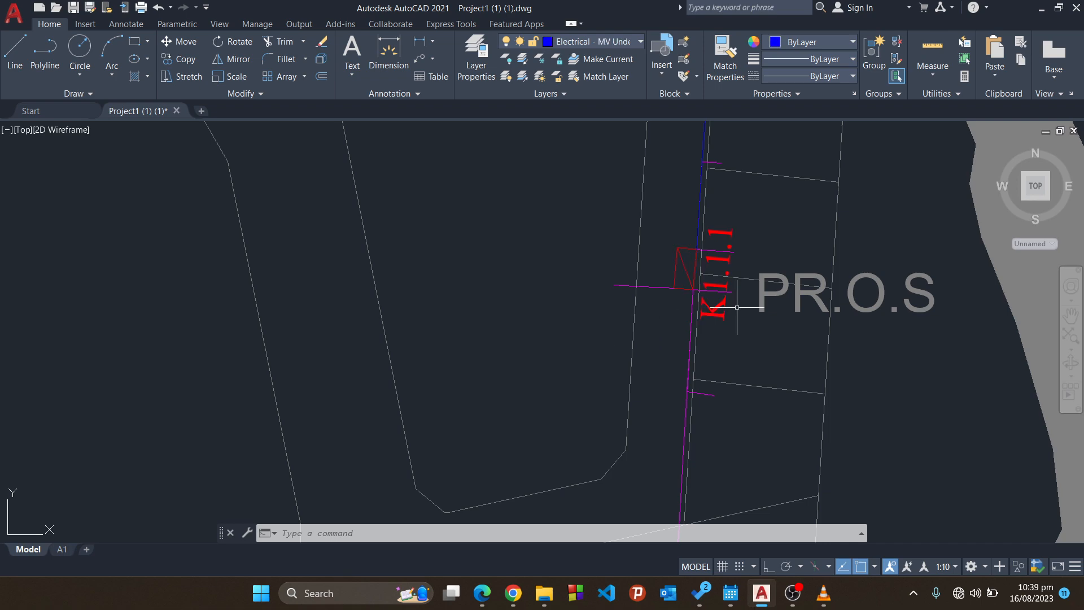
Start a polyline at the lower-right corner of the kiosk west of the twin-circle symbol and run it to the last magenta erf connection.
{"action": "scroll", "coordinate": [736, 306], "scroll_direction": "down", "scroll_amount": 6}
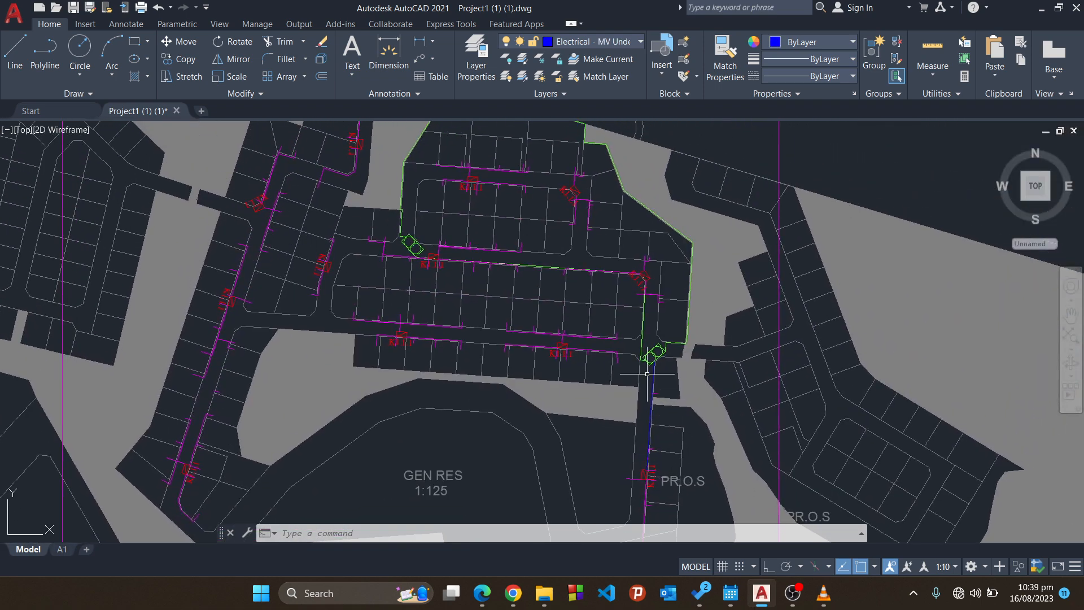
{"action": "middle_click_drag", "start_coordinate": [647, 374], "coordinate": [652, 350]}
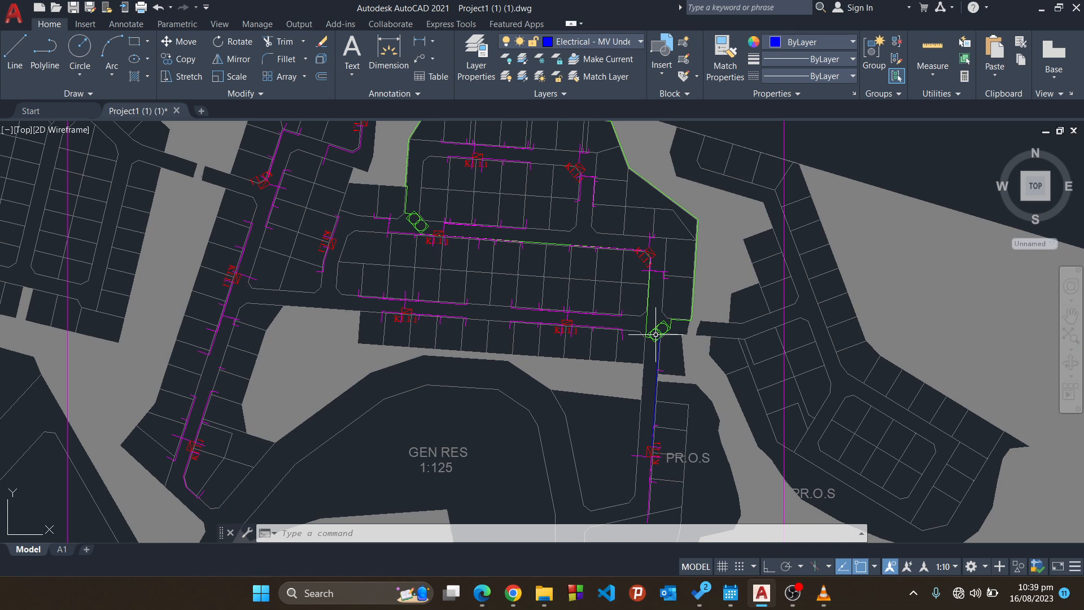
{"action": "left_click", "coordinate": [55, 63]}
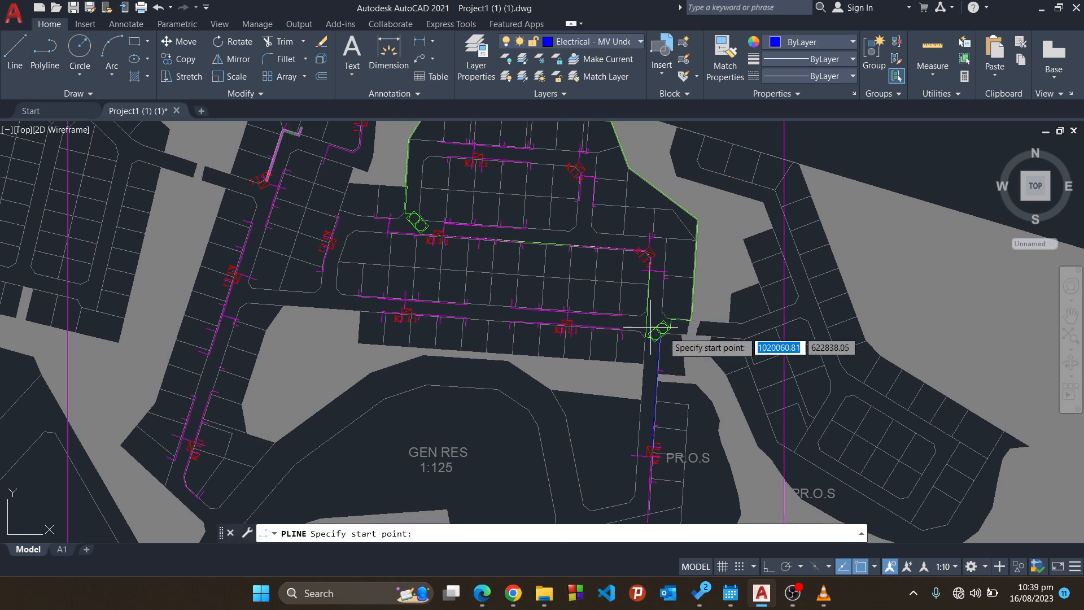
{"action": "middle_click_drag", "start_coordinate": [650, 328], "coordinate": [652, 316]}
{"action": "scroll", "coordinate": [652, 316], "scroll_direction": "up", "scroll_amount": 8}
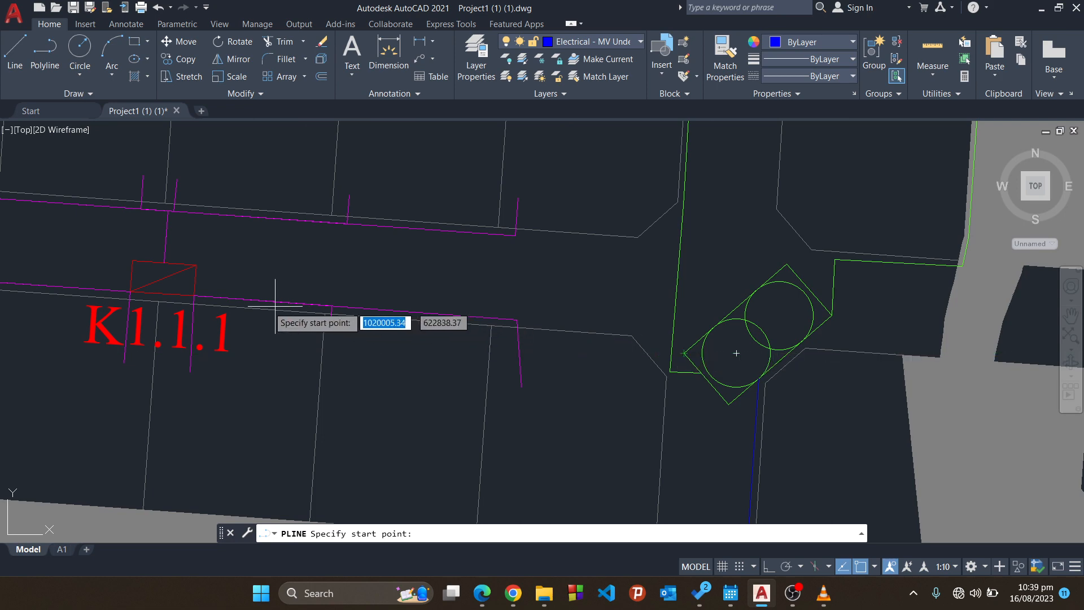
{"action": "scroll", "coordinate": [197, 293], "scroll_direction": "up", "scroll_amount": 3}
{"action": "left_click", "coordinate": [197, 294]}
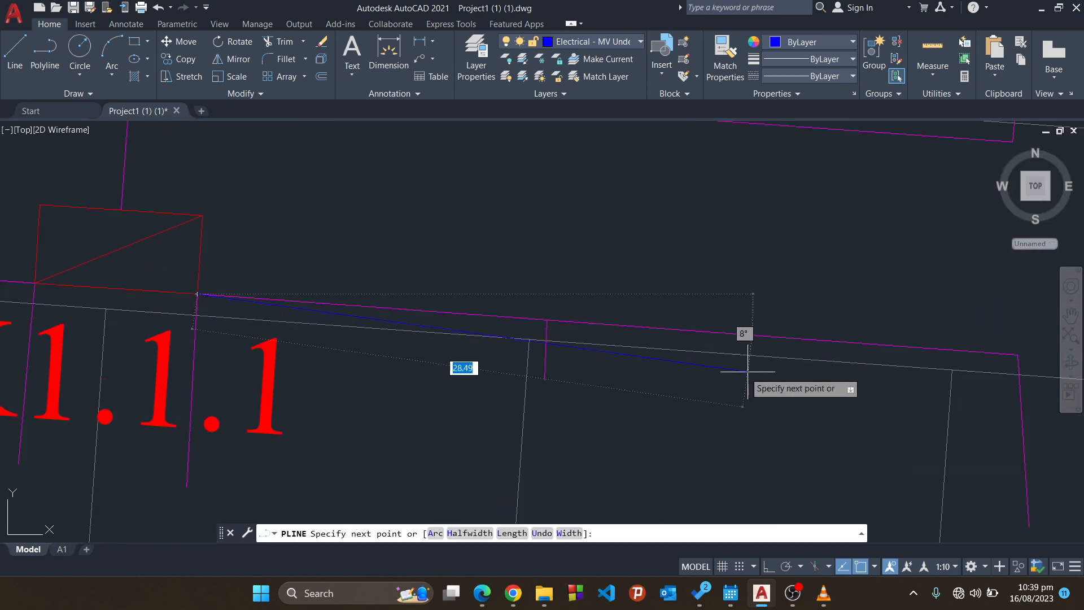
{"action": "scroll", "coordinate": [748, 371], "scroll_direction": "down", "scroll_amount": 2}
{"action": "middle_click_drag", "start_coordinate": [748, 371], "coordinate": [433, 301]}
{"action": "left_click", "coordinate": [601, 291]}
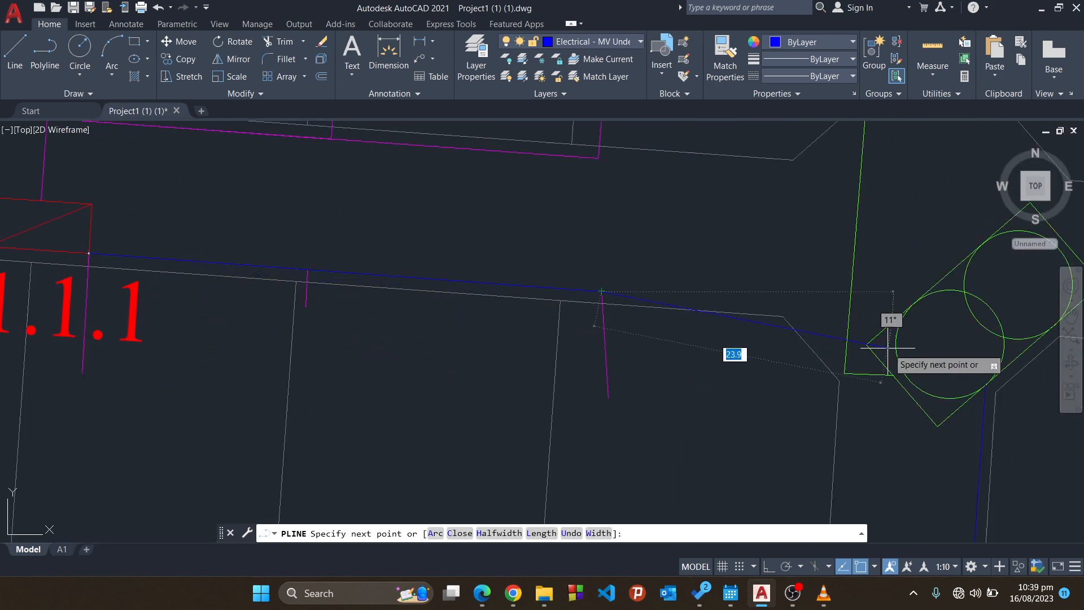
Extend the cable about 15 units towards the road corner, follow the chamfer down to the green line's corner, and finish the polyline.
{"action": "middle_click_drag", "start_coordinate": [888, 349], "coordinate": [751, 327]}
{"action": "scroll", "coordinate": [654, 283], "scroll_direction": "up", "scroll_amount": 4}
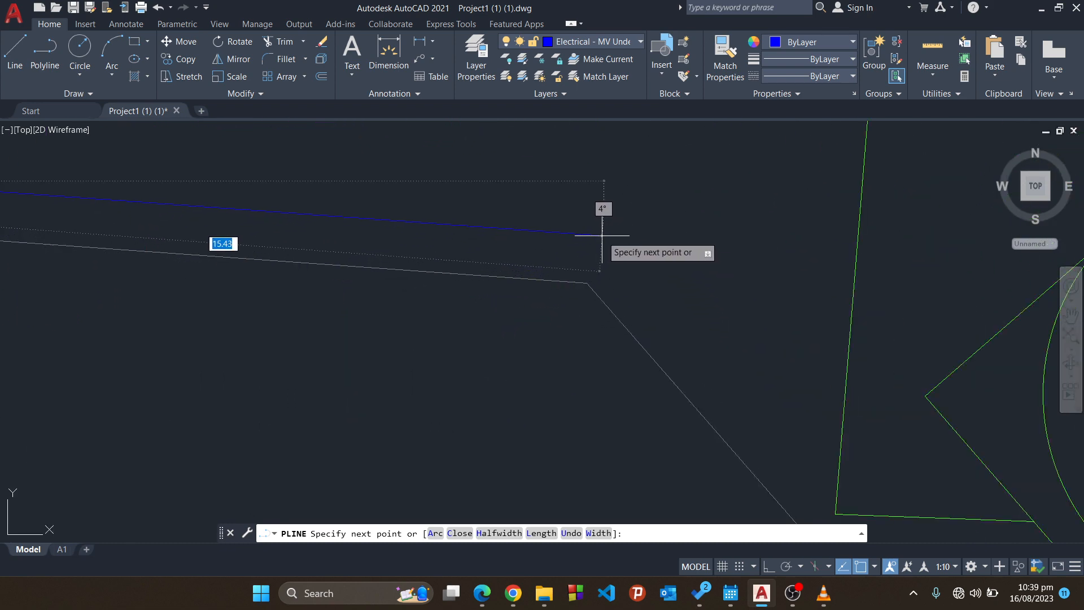
{"action": "left_click", "coordinate": [602, 235]}
{"action": "middle_click_drag", "start_coordinate": [796, 459], "coordinate": [786, 375]}
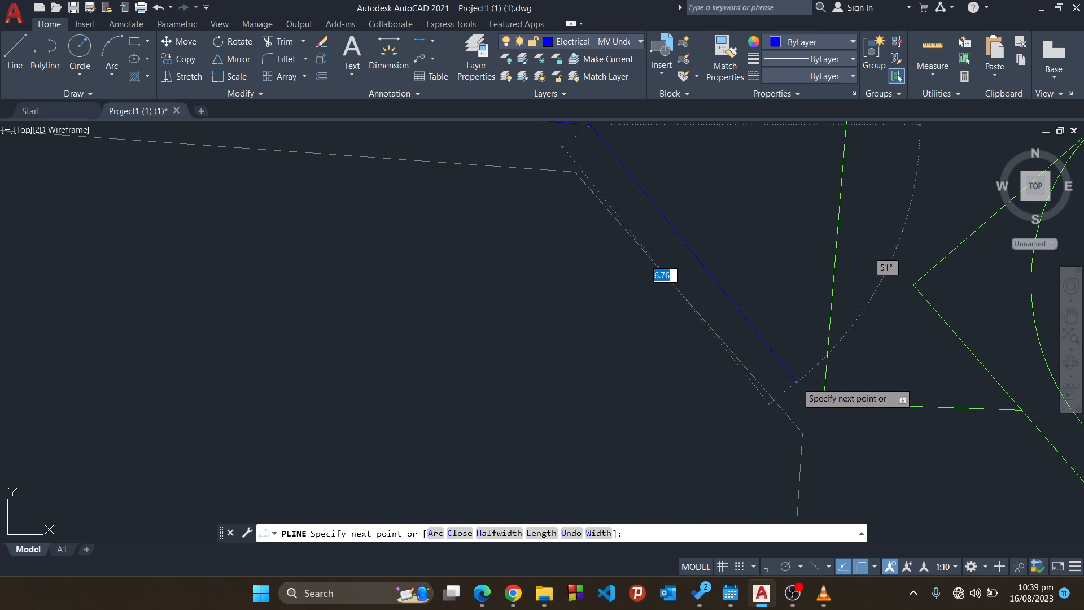
{"action": "left_click", "coordinate": [818, 412]}
{"action": "left_click", "coordinate": [824, 402]}
{"action": "key", "text": "Escape"}
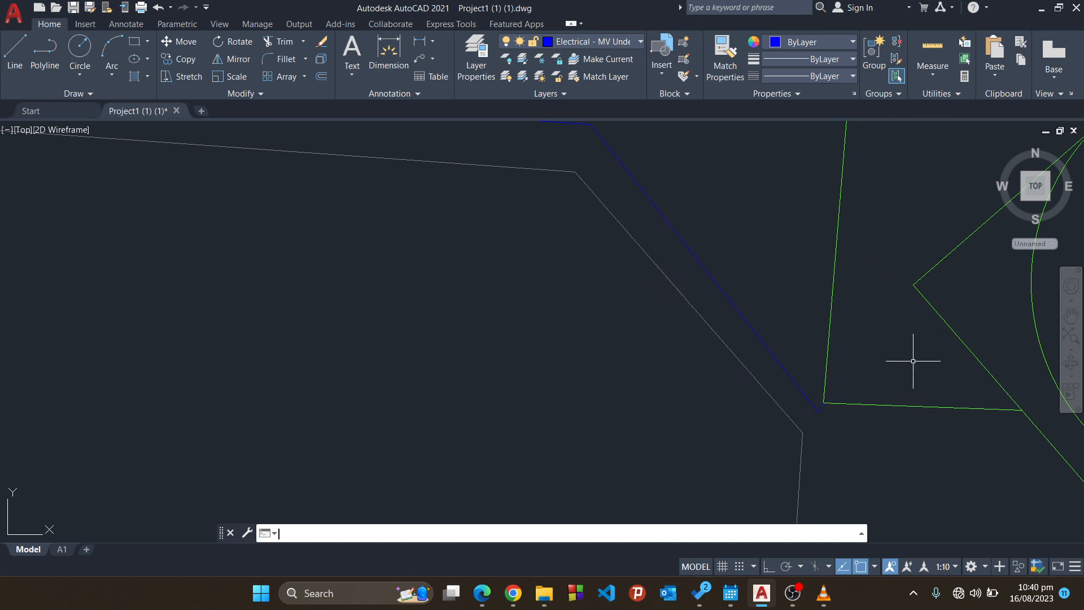
Stretch the cable's last bend vertex upward, just above the green line's corner, to smooth the approach.
{"action": "scroll", "coordinate": [830, 429], "scroll_direction": "up", "scroll_amount": 4}
{"action": "left_click", "coordinate": [791, 385]}
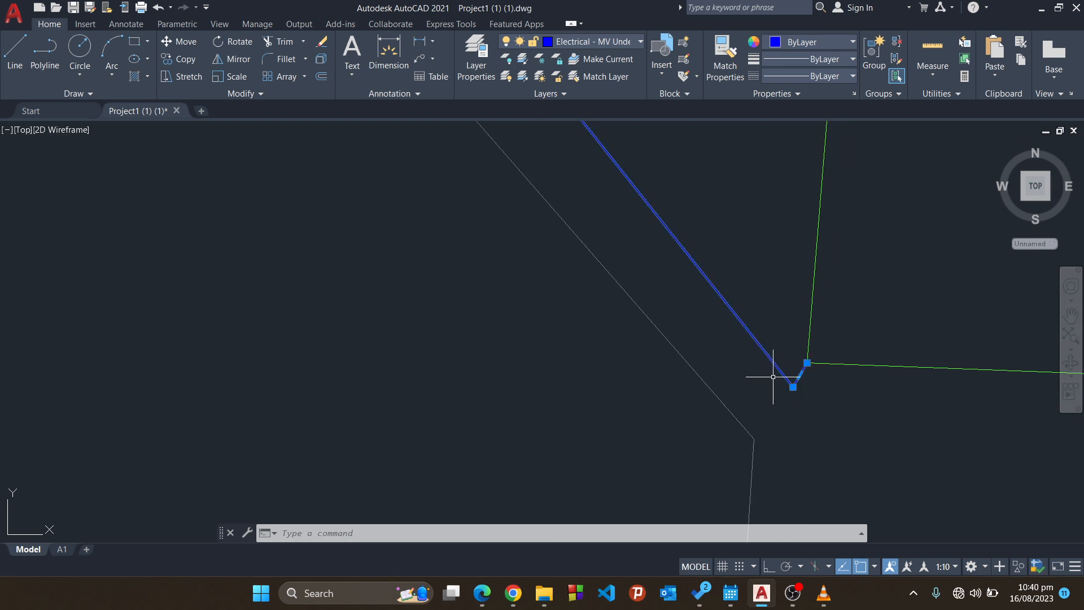
{"action": "left_click", "coordinate": [793, 386]}
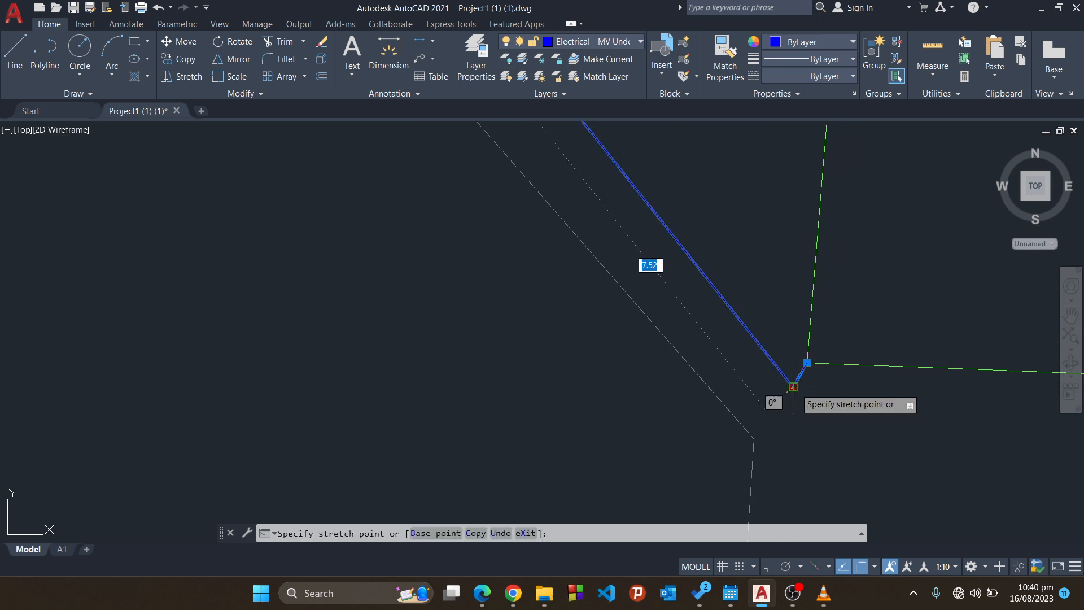
{"action": "left_click", "coordinate": [793, 354]}
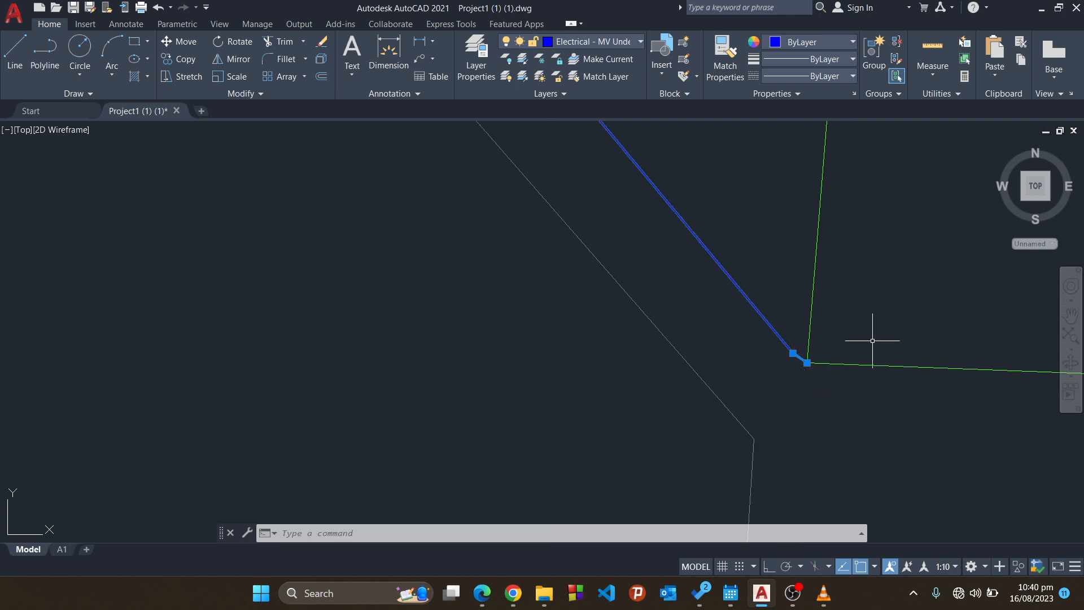
{"action": "key", "text": "Escape"}
{"action": "scroll", "coordinate": [864, 354], "scroll_direction": "down", "scroll_amount": 5}
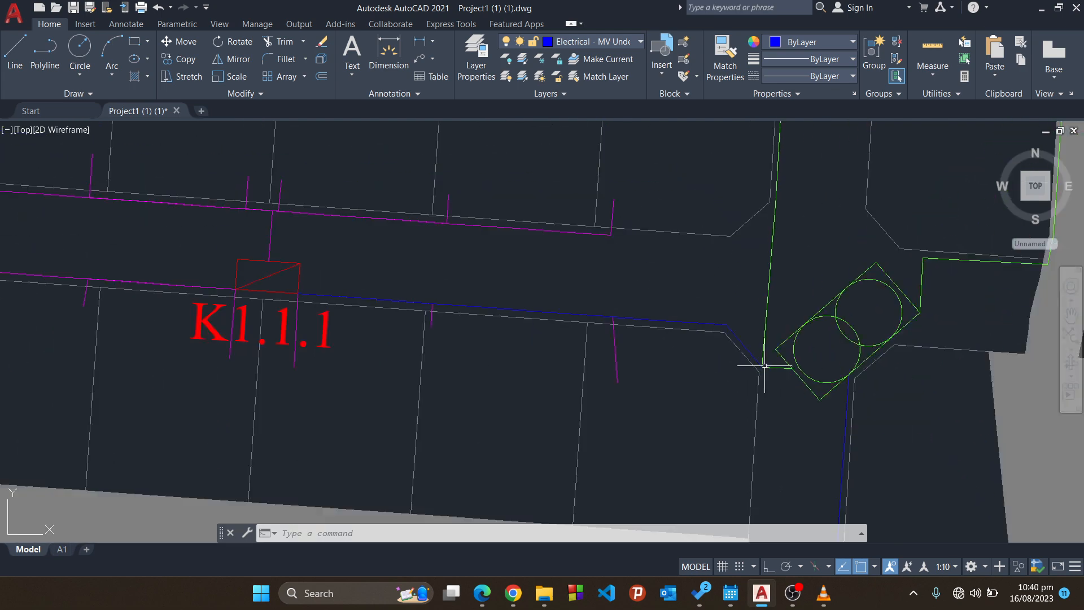
{"action": "middle_click_drag", "start_coordinate": [765, 365], "coordinate": [803, 361]}
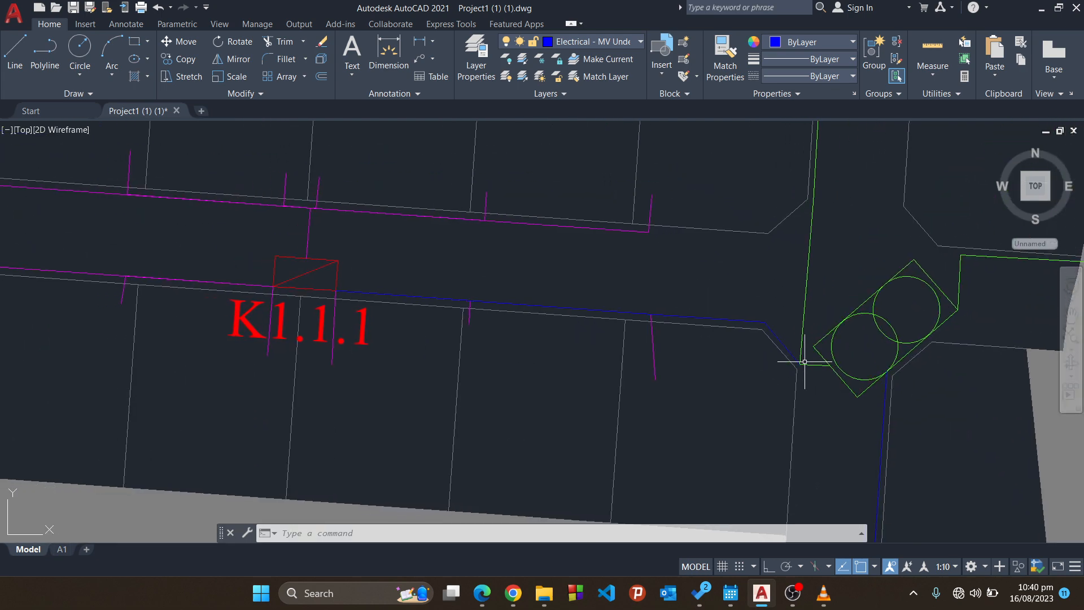
Start a polyline at the same kiosk's lower-left corner and run it west along the magenta line and across the gap to the next one.
{"action": "middle_click_drag", "start_coordinate": [567, 342], "coordinate": [753, 321]}
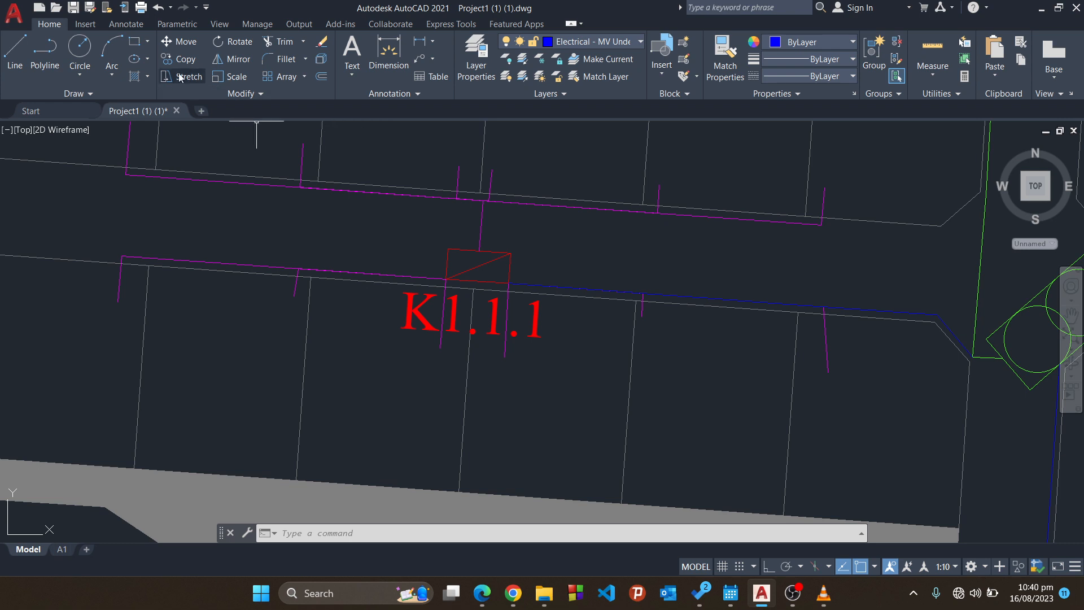
{"action": "left_click", "coordinate": [45, 56]}
{"action": "middle_click_drag", "start_coordinate": [340, 205], "coordinate": [646, 209]}
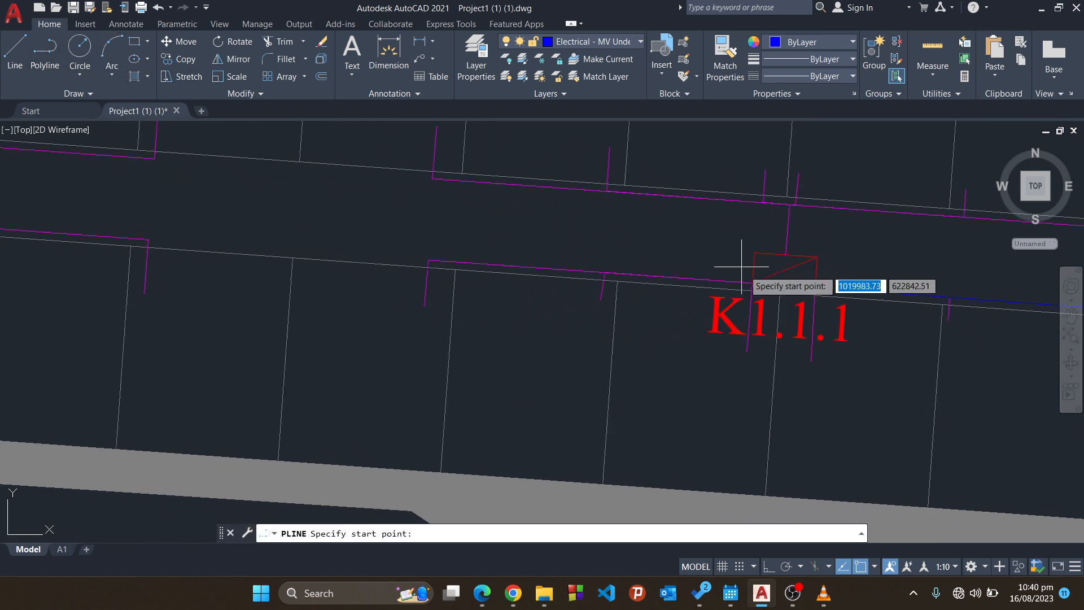
{"action": "left_click", "coordinate": [752, 282]}
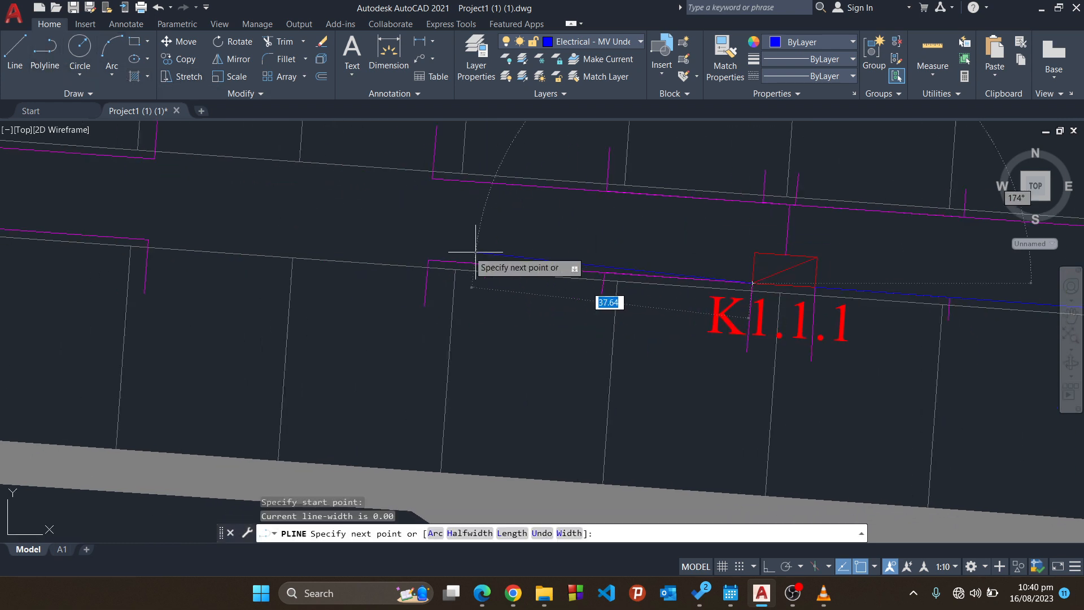
{"action": "left_click", "coordinate": [426, 260]}
{"action": "middle_click_drag", "start_coordinate": [161, 205], "coordinate": [663, 279]}
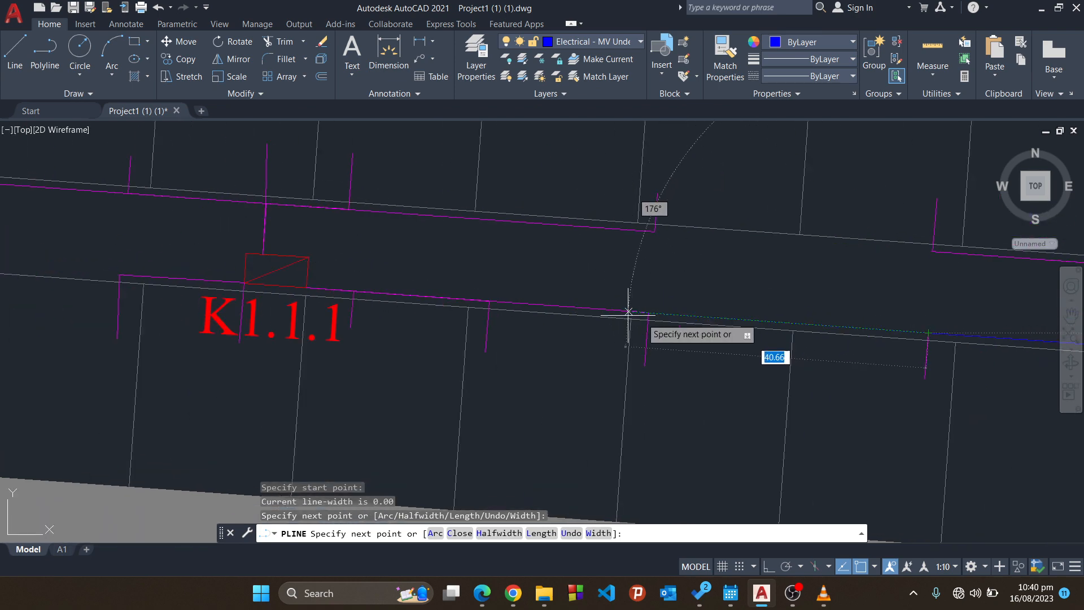
{"action": "left_click", "coordinate": [647, 312]}
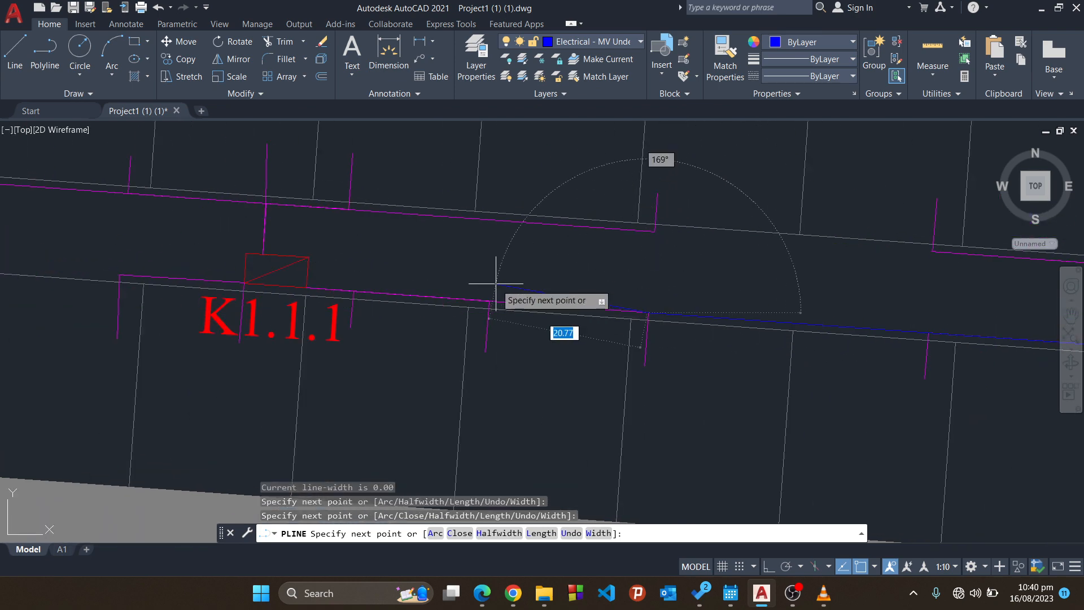
Continue the cable polyline along the magenta line to the lower-right corner of the next kiosk to the west and finish it.
{"action": "middle_click_drag", "start_coordinate": [597, 283], "coordinate": [826, 235]}
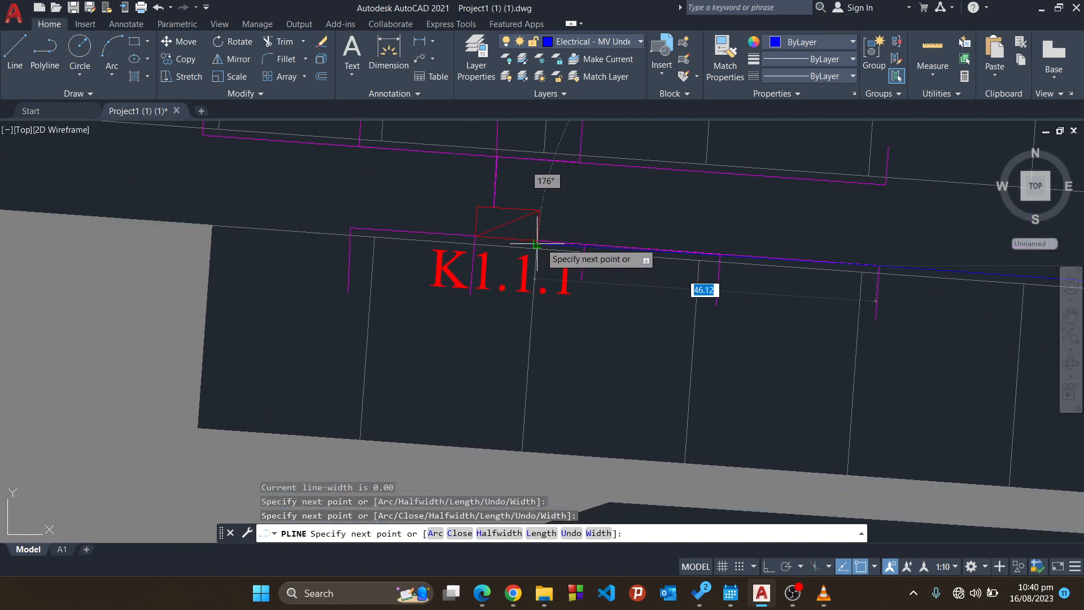
{"action": "scroll", "coordinate": [539, 248], "scroll_direction": "up", "scroll_amount": 5}
{"action": "left_click", "coordinate": [513, 246]}
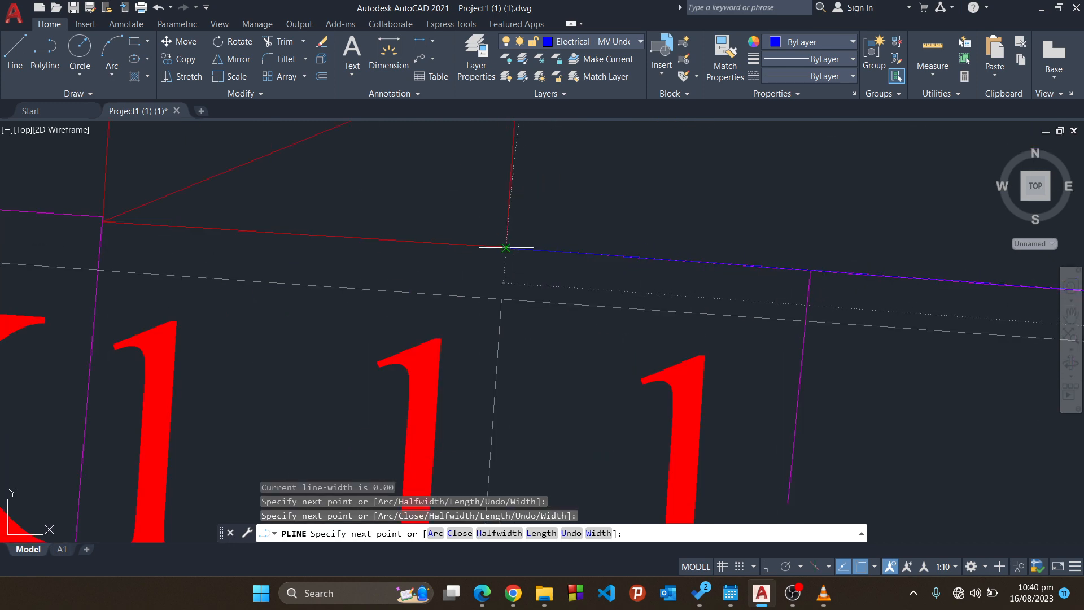
{"action": "key", "text": "Return"}
{"action": "scroll", "coordinate": [566, 225], "scroll_direction": "down", "scroll_amount": 2}
{"action": "scroll", "coordinate": [567, 226], "scroll_direction": "down", "scroll_amount": 8}
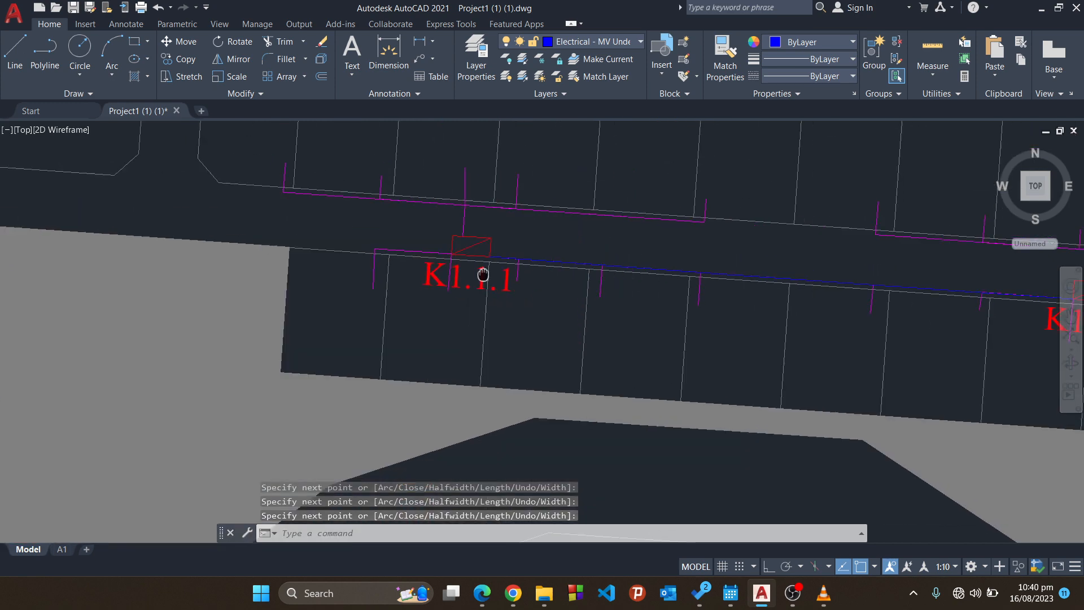
Change the label attribute of the kiosk nearest the twin-circle symbol to K1.2.1 and close its properties.
{"action": "scroll", "coordinate": [582, 304], "scroll_direction": "up", "scroll_amount": 4}
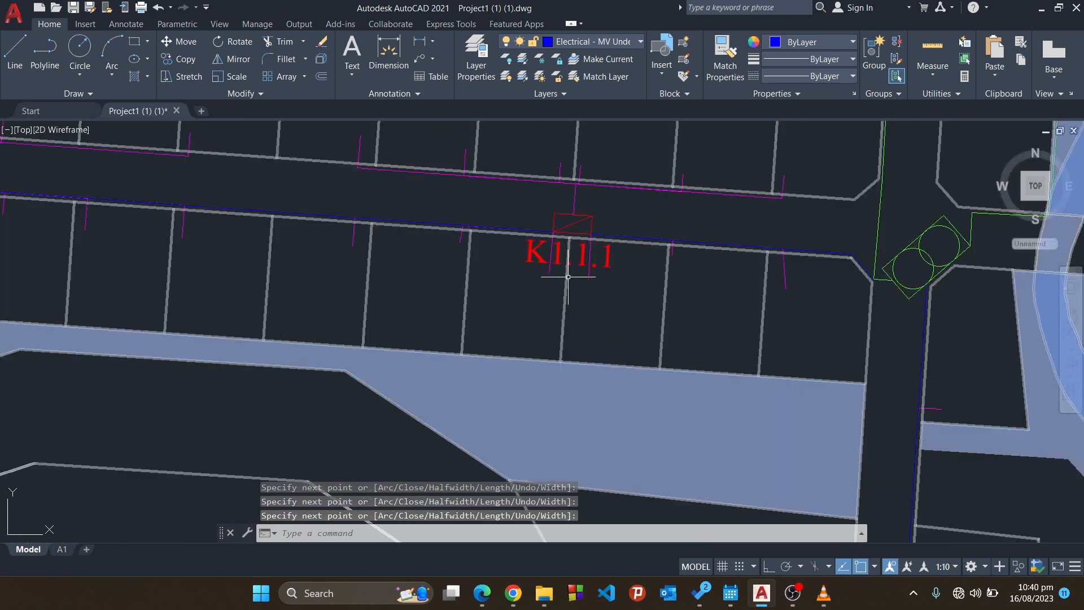
{"action": "left_click", "coordinate": [621, 254]}
{"action": "right_click", "coordinate": [604, 256]}
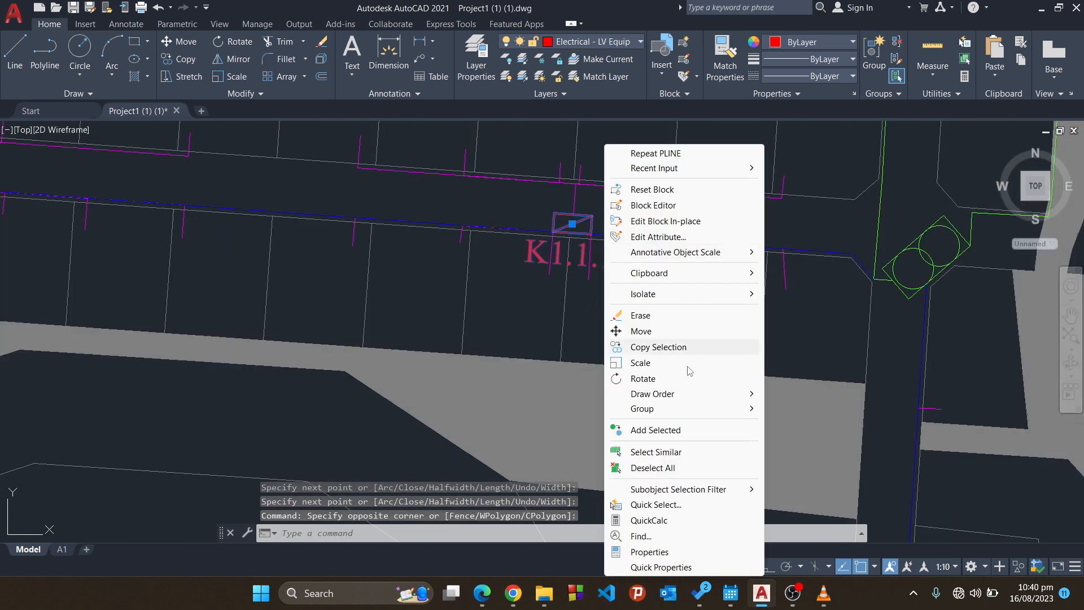
{"action": "left_click", "coordinate": [682, 550]}
{"action": "scroll", "coordinate": [178, 388], "scroll_direction": "down", "scroll_amount": 3}
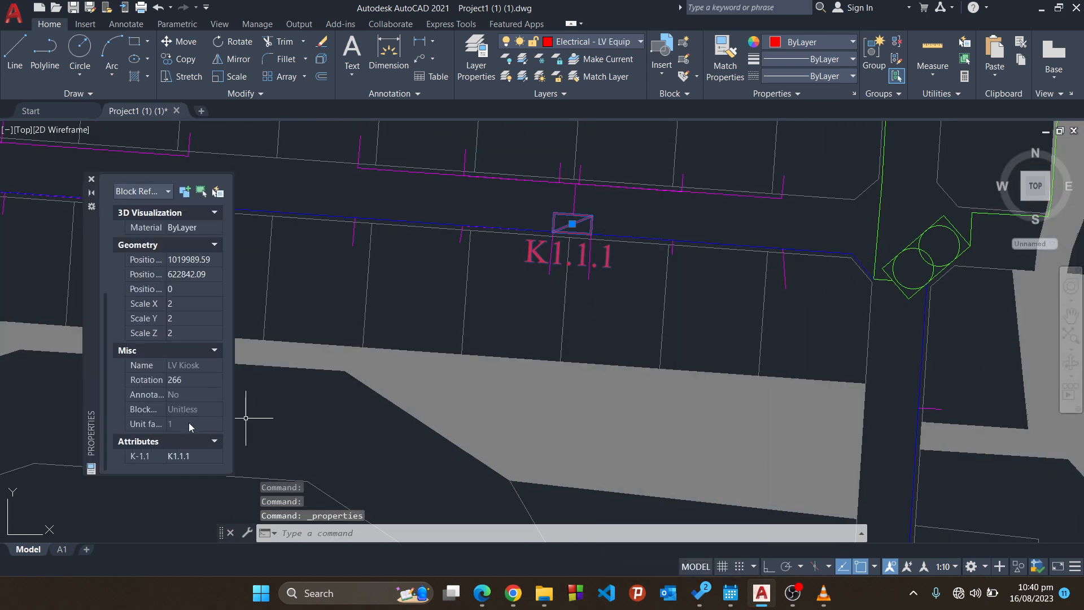
{"action": "left_click", "coordinate": [198, 455]}
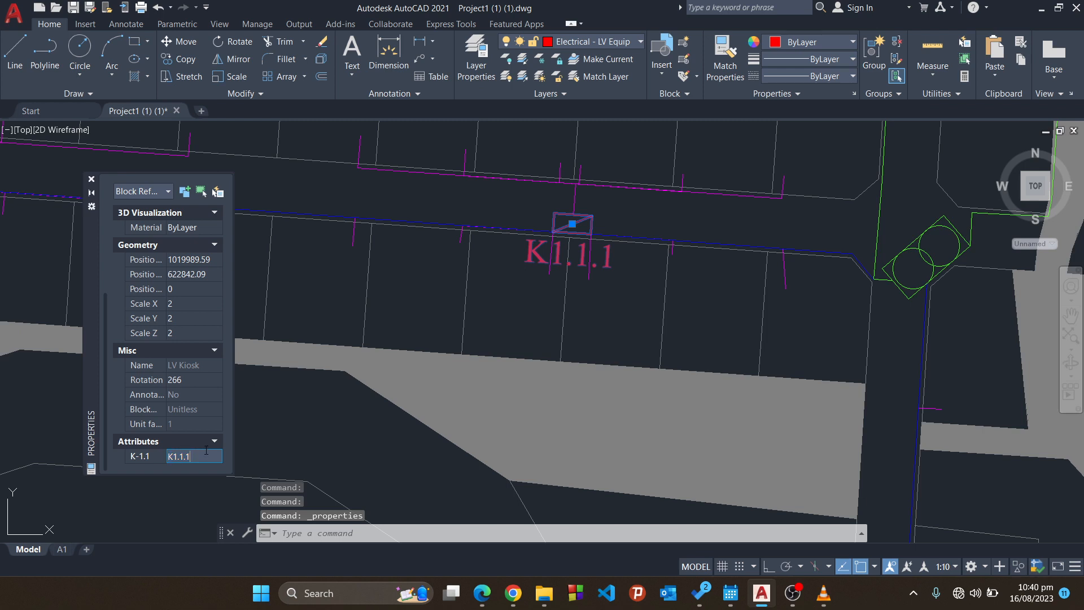
{"action": "key", "text": "BackSpace"}
{"action": "key", "text": "BackSpace"}
{"action": "key", "text": "BackSpace"}
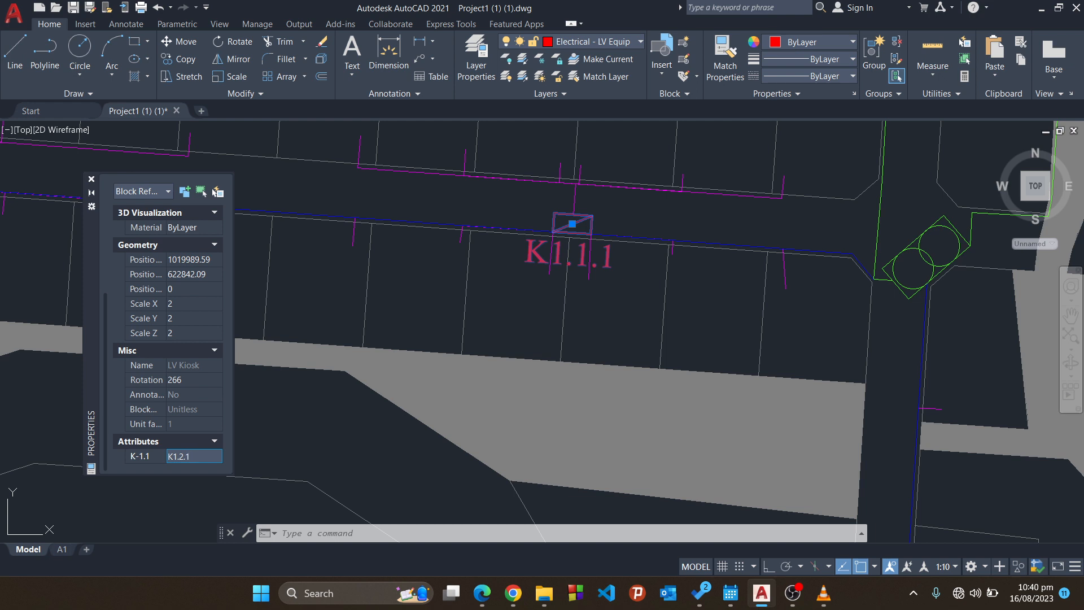
{"action": "key", "text": "Return"}
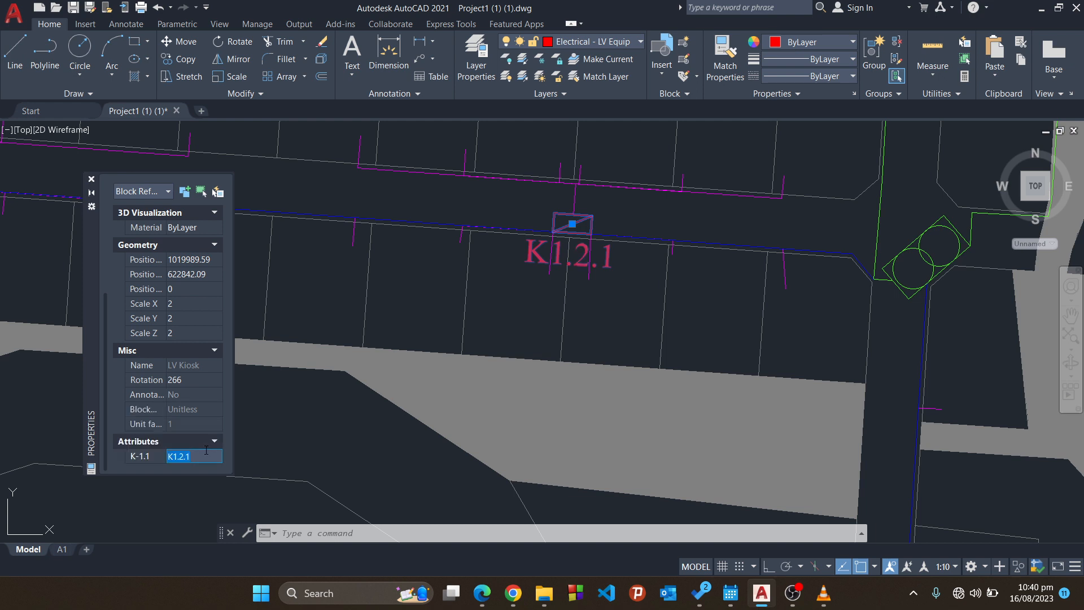
{"action": "left_click", "coordinate": [92, 180]}
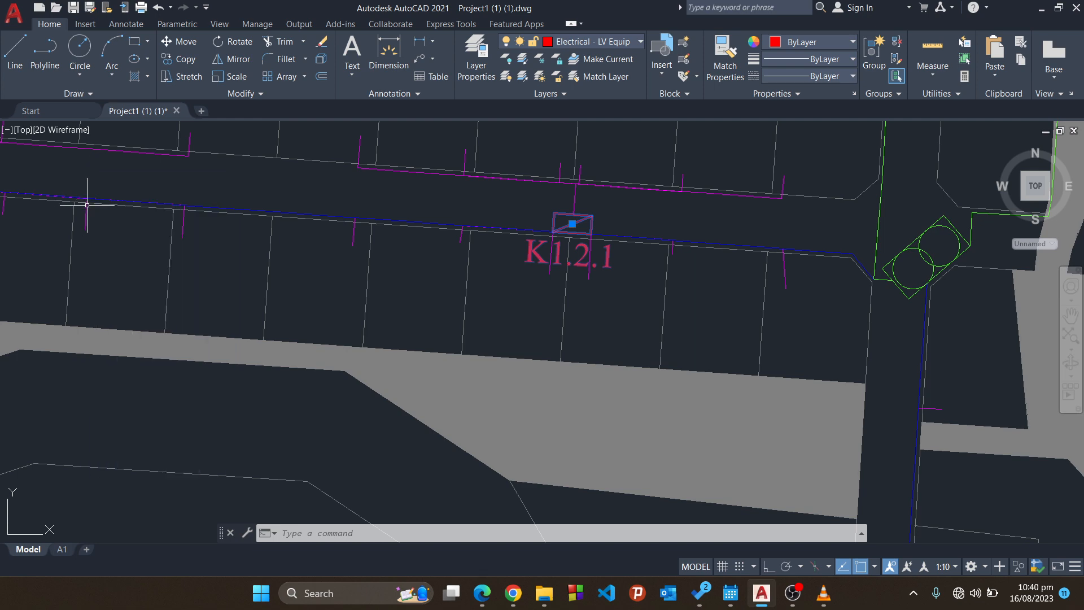
Open the block properties with the western K1.1.1 kiosk included in the selection, and clear the selection of both kiosks.
{"action": "scroll", "coordinate": [282, 260], "scroll_direction": "down", "scroll_amount": 2}
{"action": "middle_click_drag", "start_coordinate": [283, 259], "coordinate": [778, 321]}
{"action": "scroll", "coordinate": [648, 306], "scroll_direction": "up", "scroll_amount": 4}
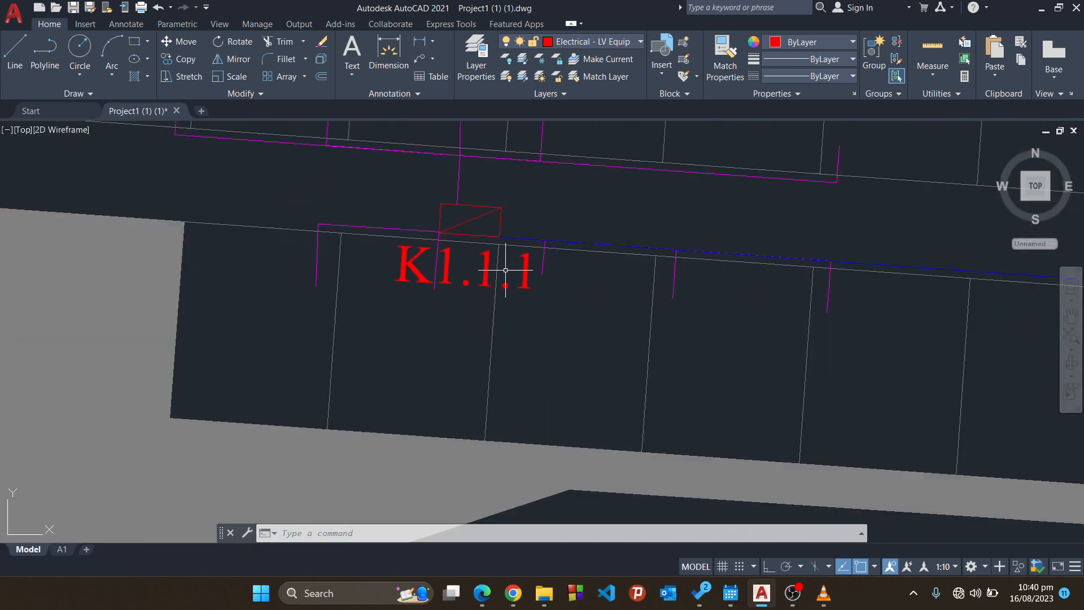
{"action": "left_click", "coordinate": [529, 298]}
{"action": "left_click", "coordinate": [515, 272]}
{"action": "right_click", "coordinate": [515, 273]}
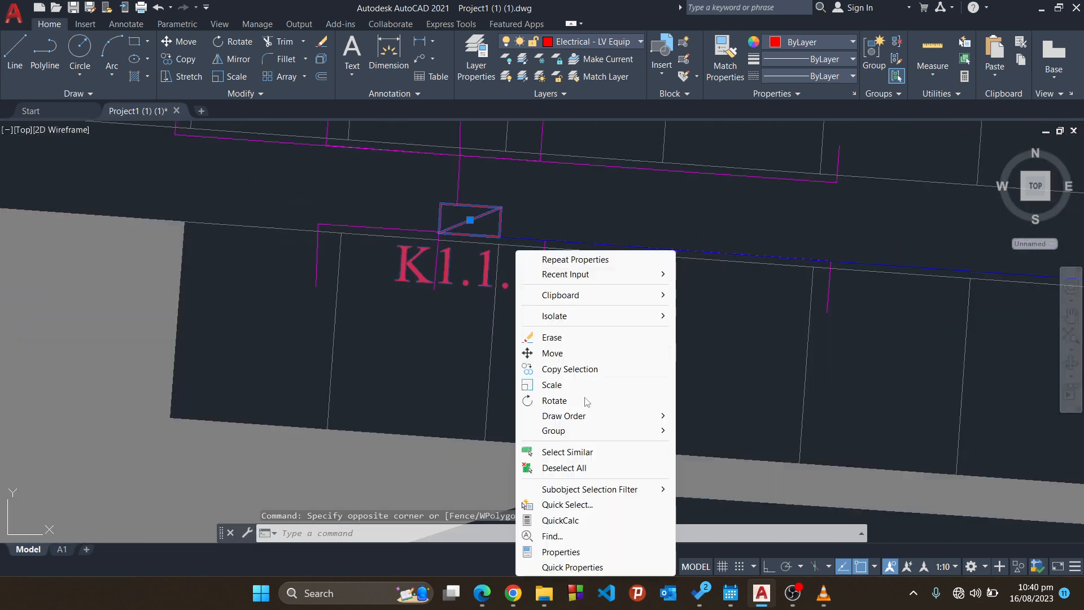
{"action": "left_click", "coordinate": [583, 550]}
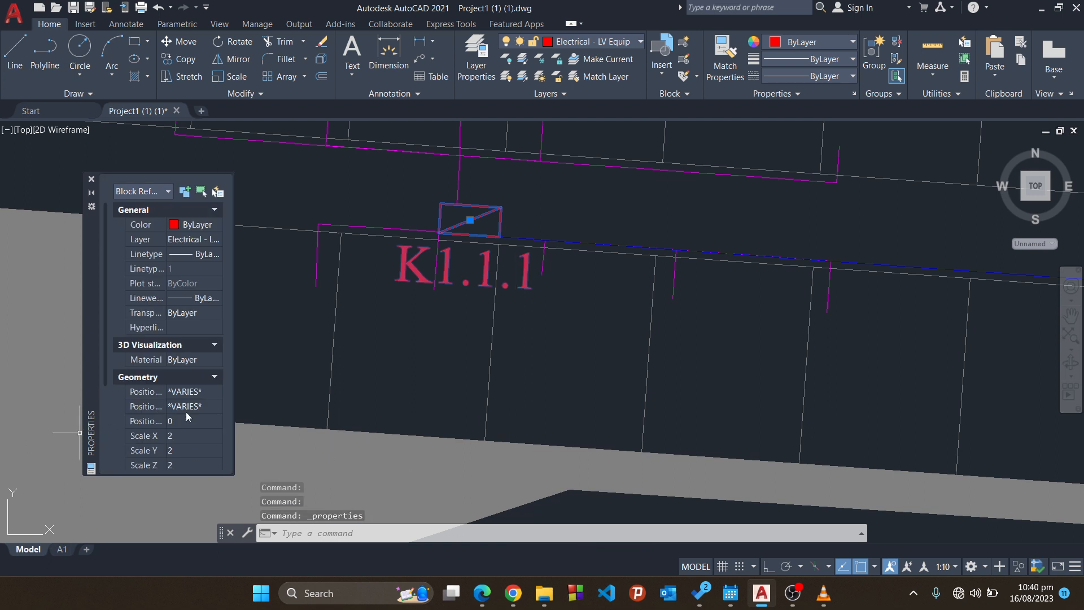
{"action": "scroll", "coordinate": [187, 418], "scroll_direction": "down", "scroll_amount": 5}
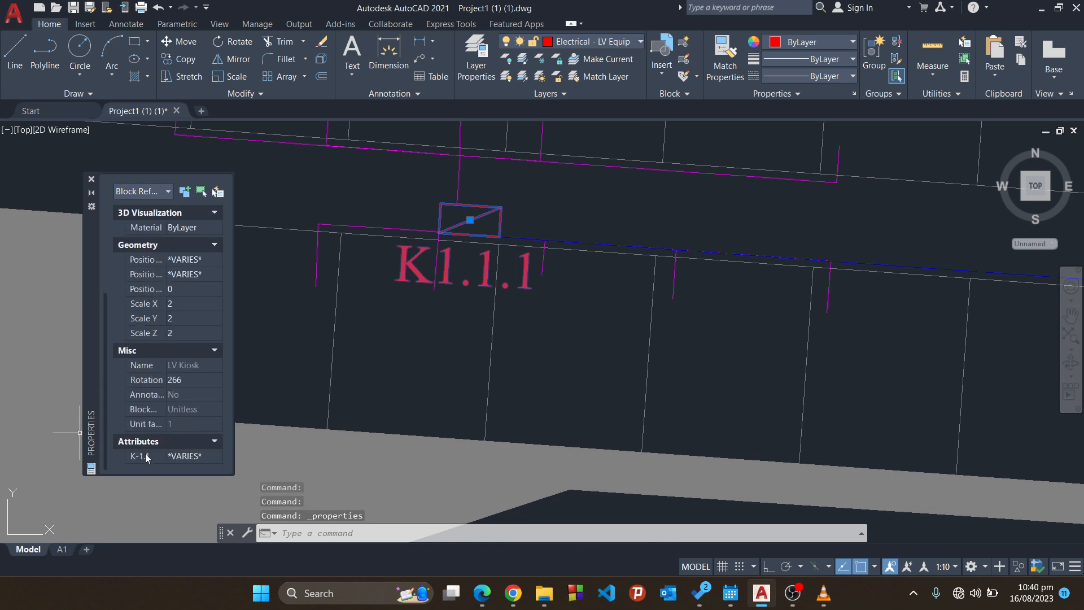
{"action": "left_click", "coordinate": [172, 382]}
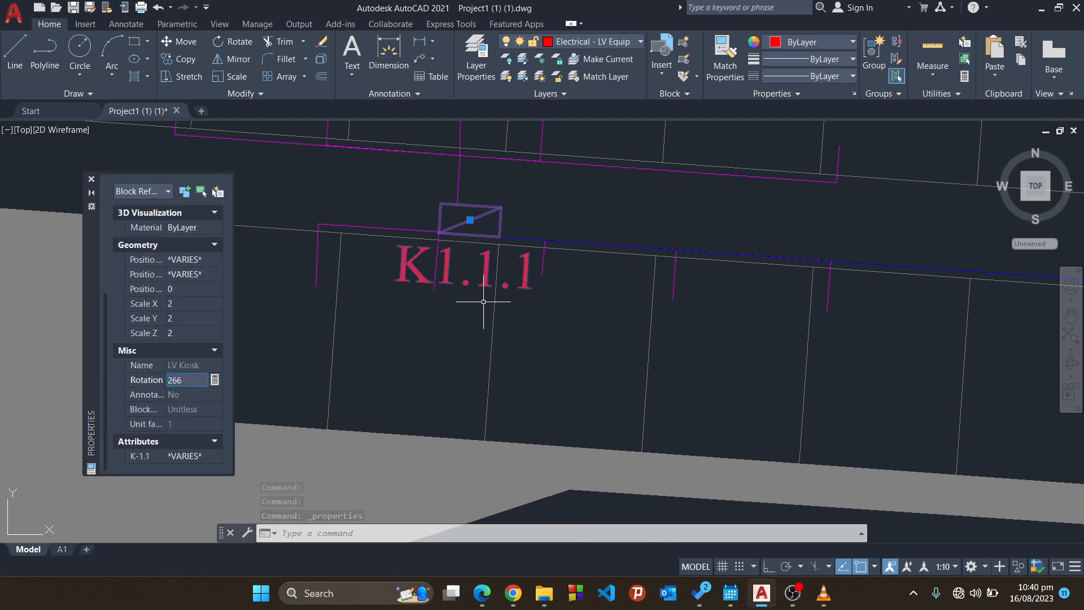
{"action": "key", "text": "Escape"}
{"action": "key", "text": "Escape"}
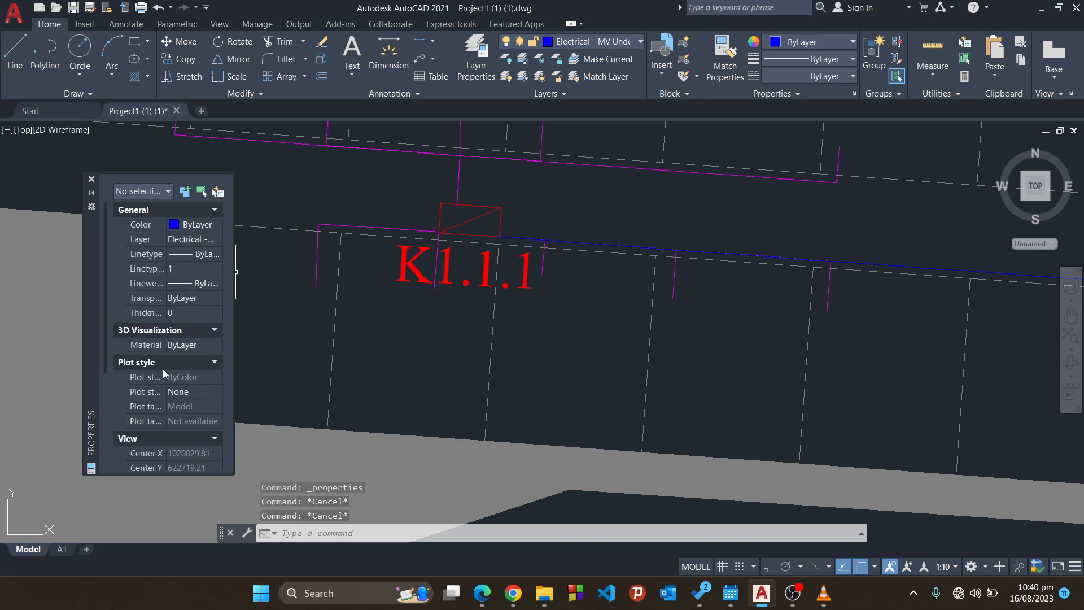
Close the full properties palette, change the label attribute of the western K1.1.1 kiosk to K1.2.2, and close its quick properties.
{"action": "scroll", "coordinate": [170, 376], "scroll_direction": "down", "scroll_amount": 3}
{"action": "scroll", "coordinate": [169, 367], "scroll_direction": "up", "scroll_amount": 3}
{"action": "left_click", "coordinate": [91, 180]}
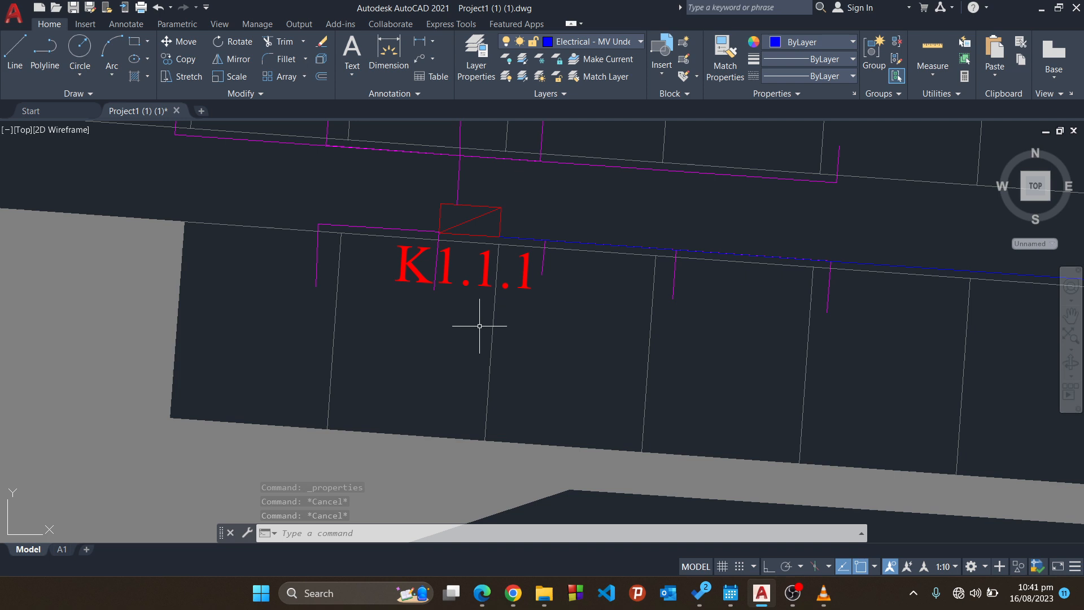
{"action": "key", "text": "Escape"}
{"action": "left_click", "coordinate": [534, 300]}
{"action": "left_click", "coordinate": [509, 275]}
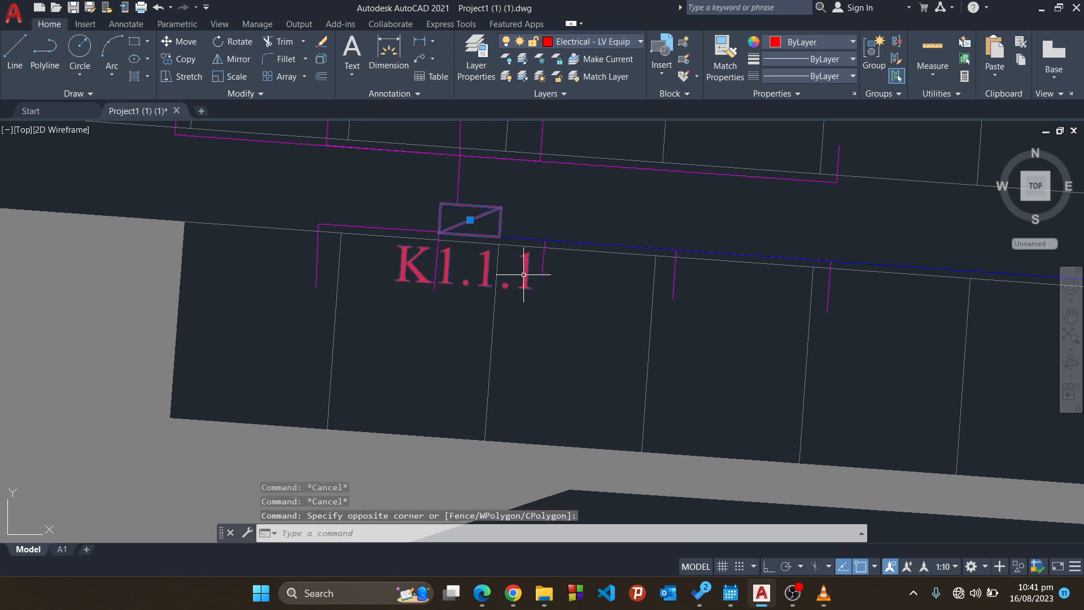
{"action": "right_click", "coordinate": [523, 274]}
{"action": "left_click", "coordinate": [245, 384]}
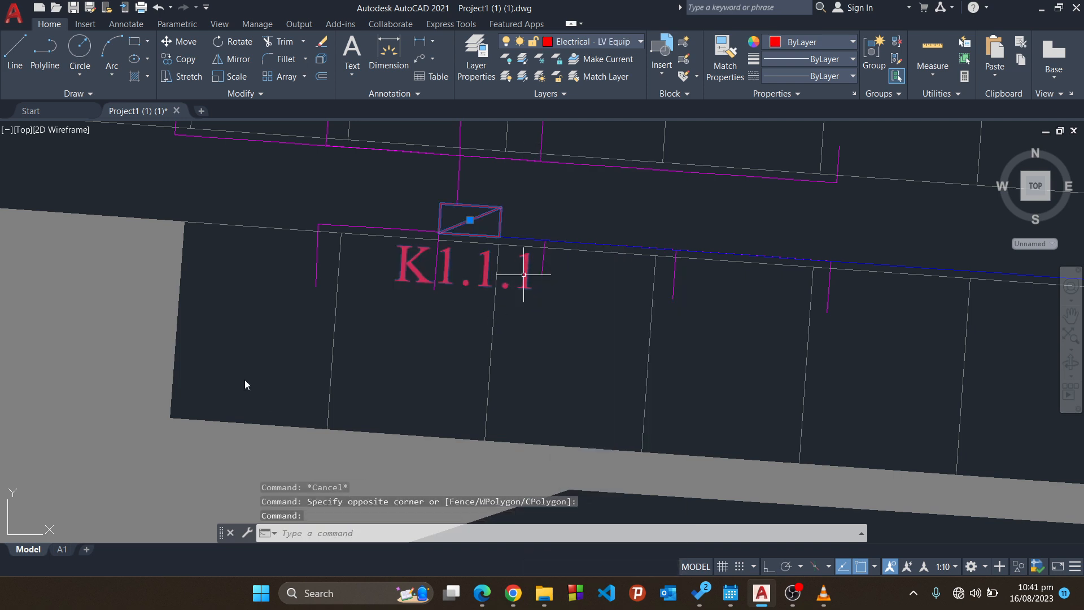
{"action": "left_click", "coordinate": [414, 335]}
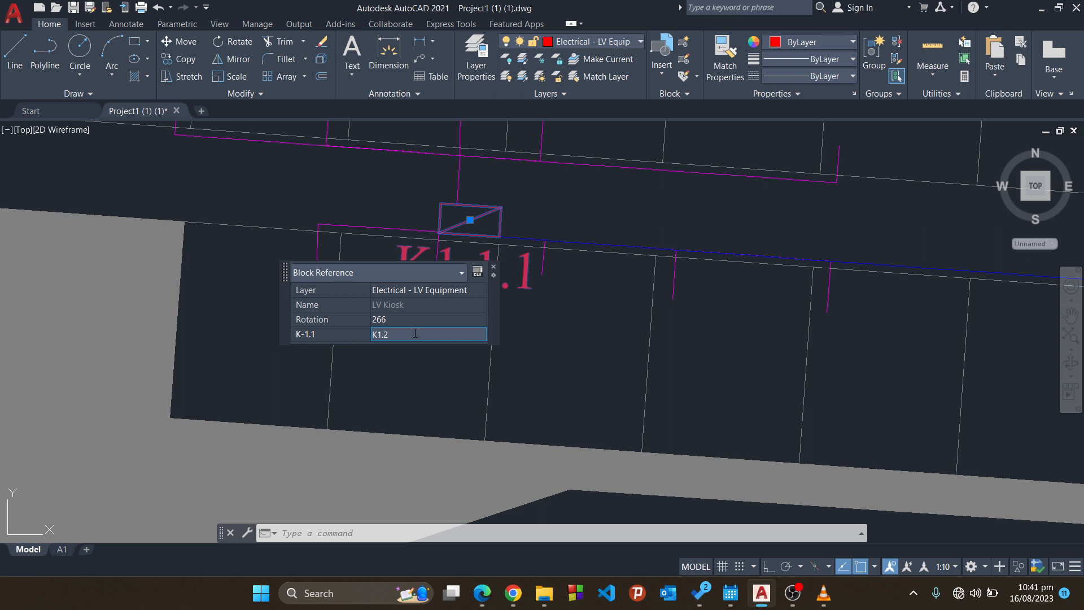
{"action": "key", "text": "Return"}
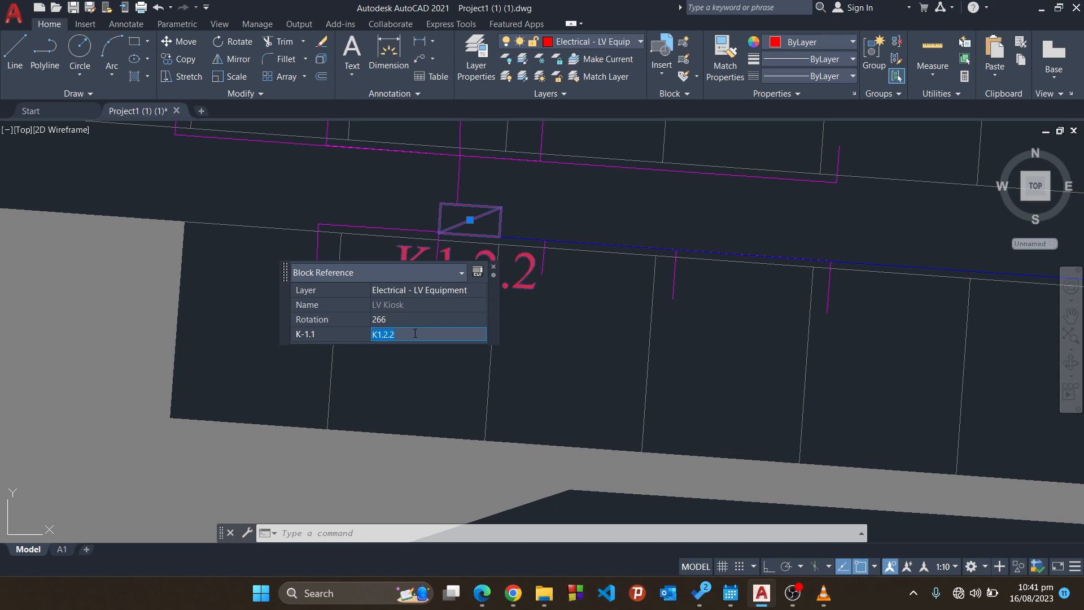
{"action": "left_click", "coordinate": [494, 269]}
Clear the kiosk selection and make the blue Electrical - MV underground layer current for the next cable.
{"action": "scroll", "coordinate": [655, 317], "scroll_direction": "down", "scroll_amount": 3}
{"action": "middle_click_drag", "start_coordinate": [665, 310], "coordinate": [576, 307]}
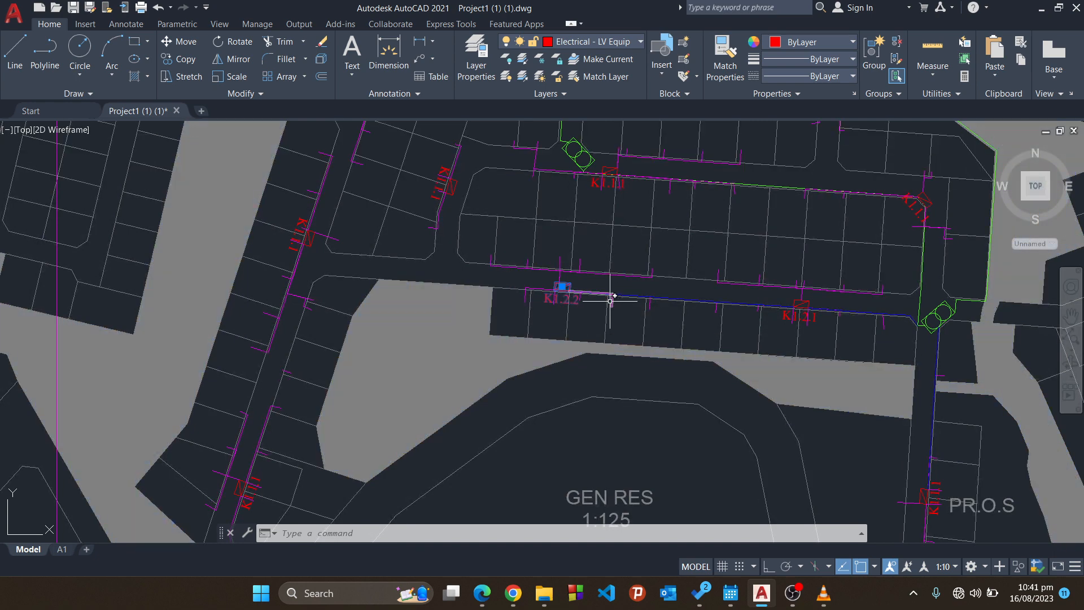
{"action": "mouse_move", "coordinate": [763, 319]}
{"action": "middle_mouse_down"}
{"action": "mouse_move", "coordinate": [707, 312]}
{"action": "mouse_move", "coordinate": [605, 347]}
{"action": "middle_mouse_up"}
{"action": "middle_click_drag", "start_coordinate": [741, 281], "coordinate": [682, 316]}
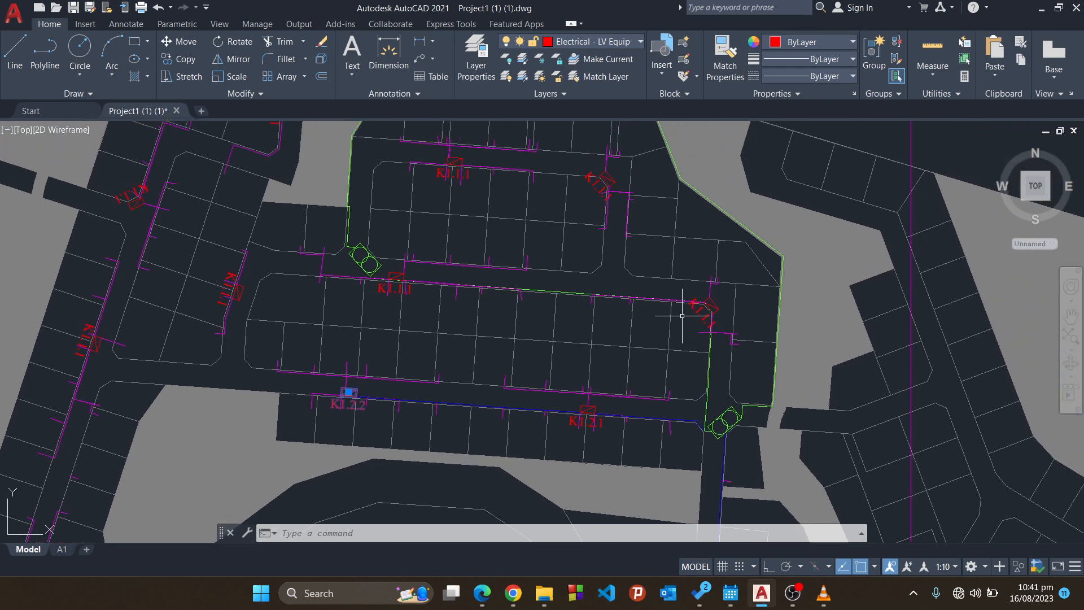
{"action": "scroll", "coordinate": [720, 319], "scroll_direction": "down", "scroll_amount": 2}
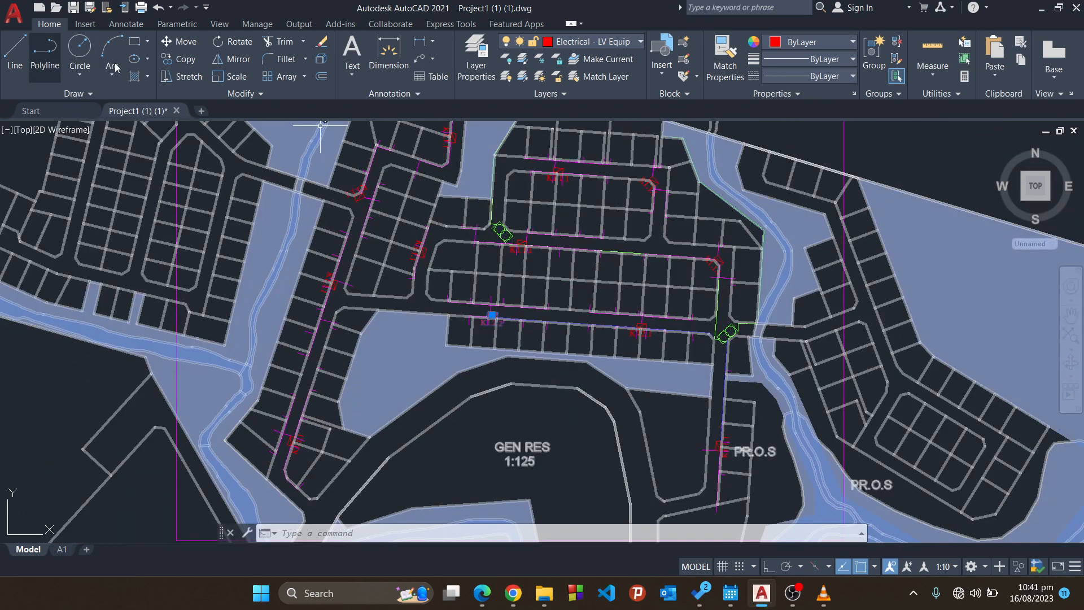
{"action": "left_click", "coordinate": [628, 47]}
{"action": "left_click", "coordinate": [598, 168]}
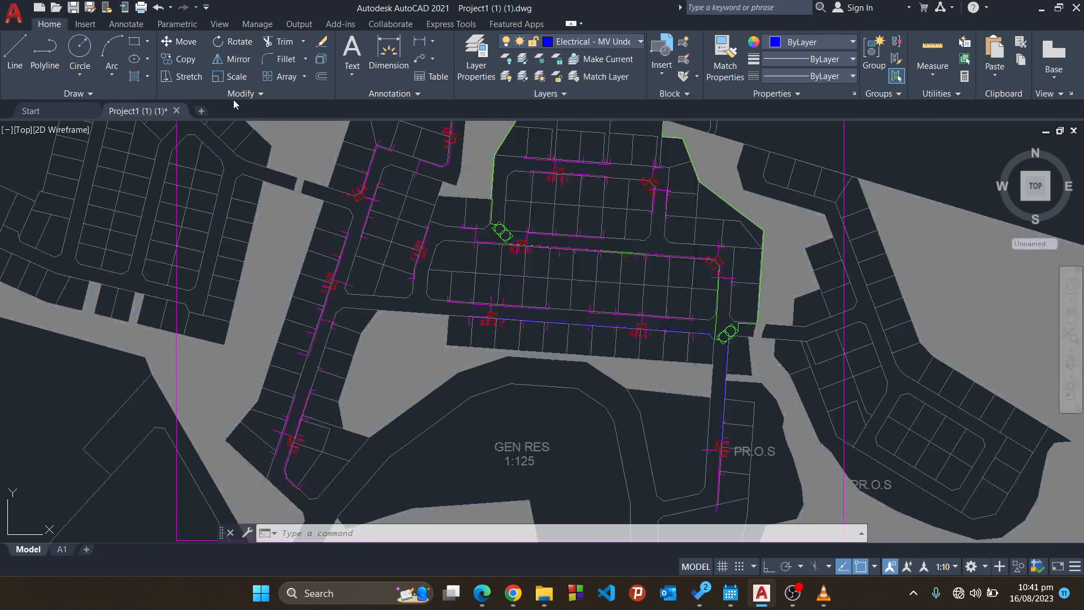
Draw a cable polyline from the lower corner of the angled K1.1.1 kiosk south along the green line to the eastern twin-circle symbol's edge.
{"action": "left_click", "coordinate": [45, 56]}
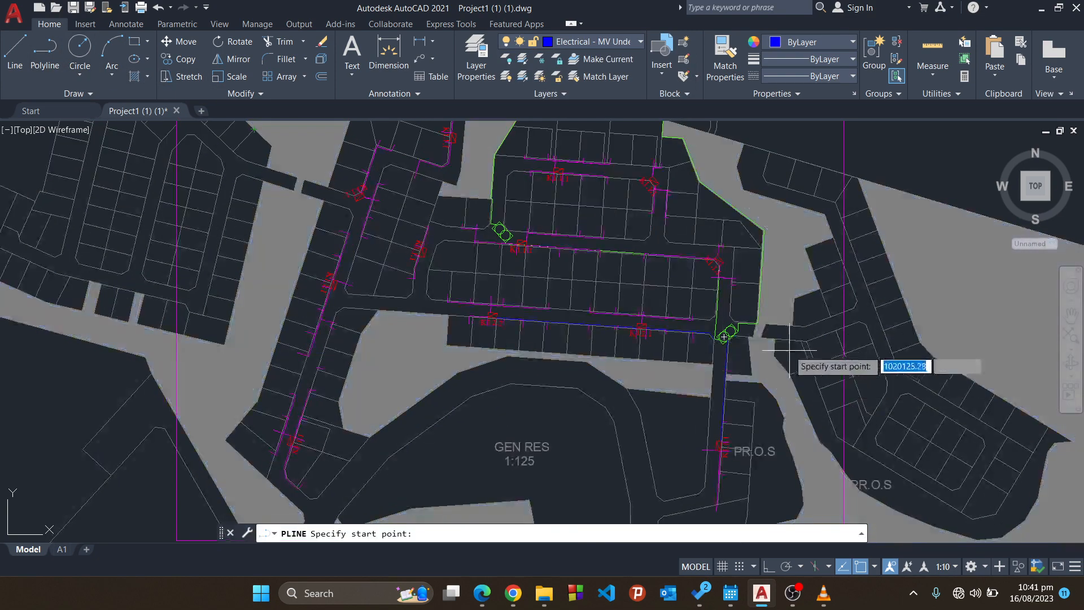
{"action": "scroll", "coordinate": [723, 334], "scroll_direction": "up", "scroll_amount": 10}
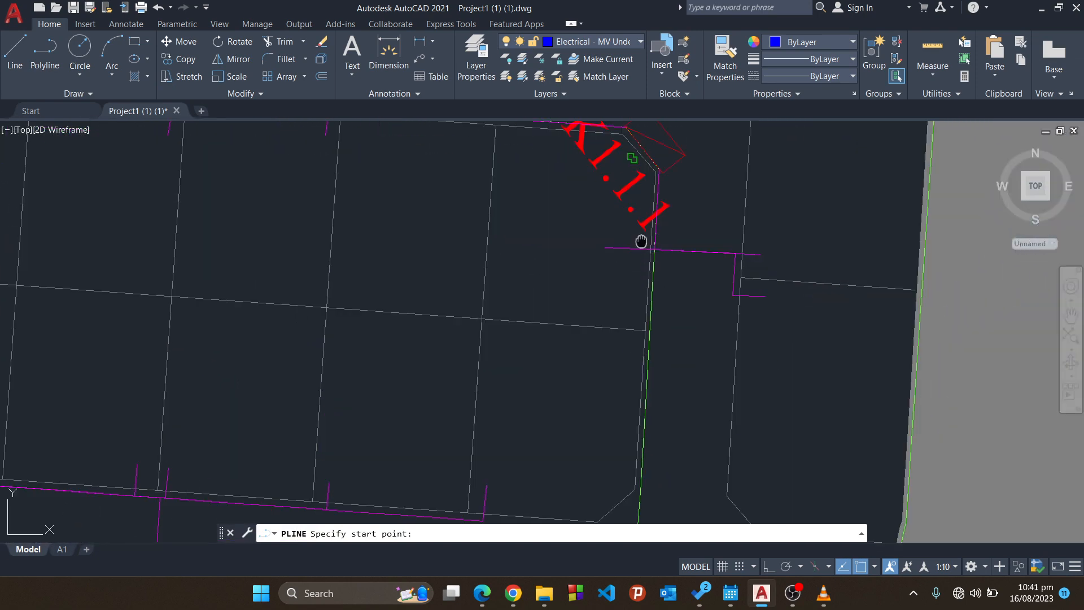
{"action": "scroll", "coordinate": [655, 225], "scroll_direction": "up", "scroll_amount": 4}
{"action": "left_click", "coordinate": [657, 176]}
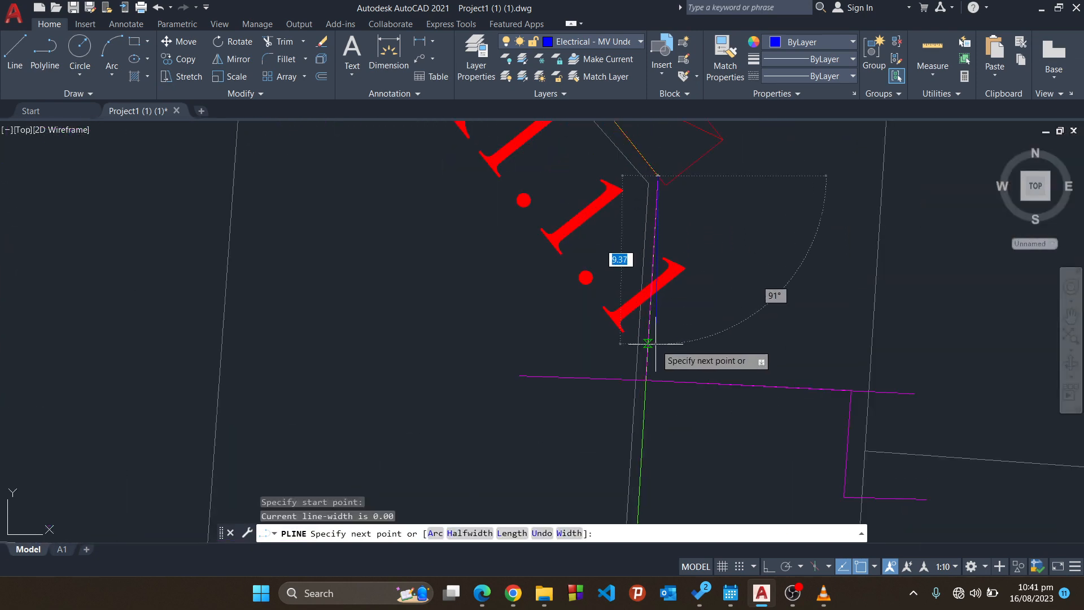
{"action": "scroll", "coordinate": [707, 368], "scroll_direction": "down", "scroll_amount": 5}
{"action": "scroll", "coordinate": [677, 367], "scroll_direction": "up", "scroll_amount": 6}
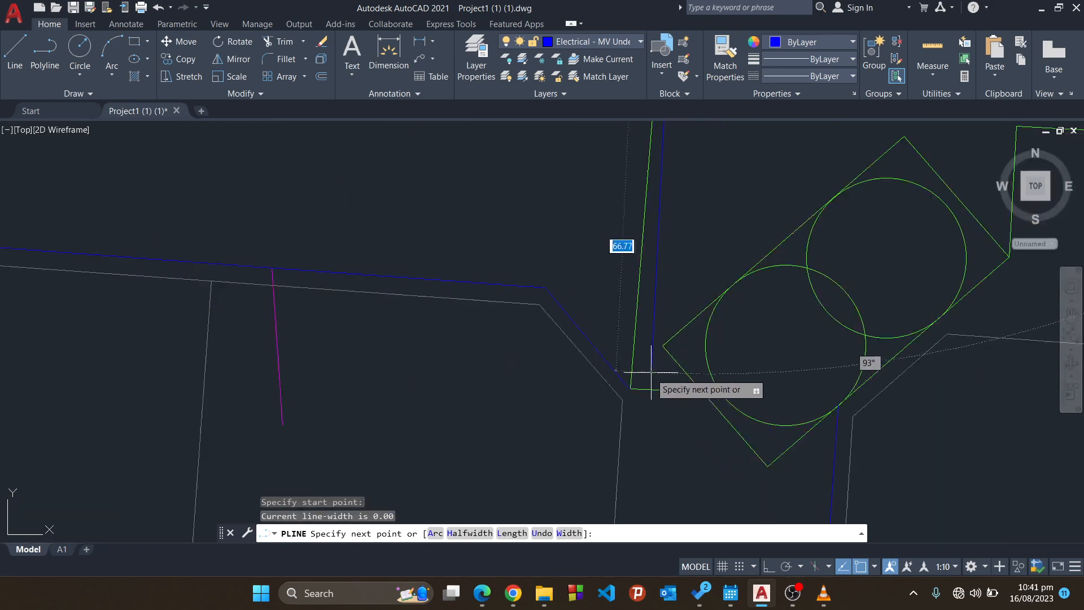
{"action": "left_click", "coordinate": [632, 388]}
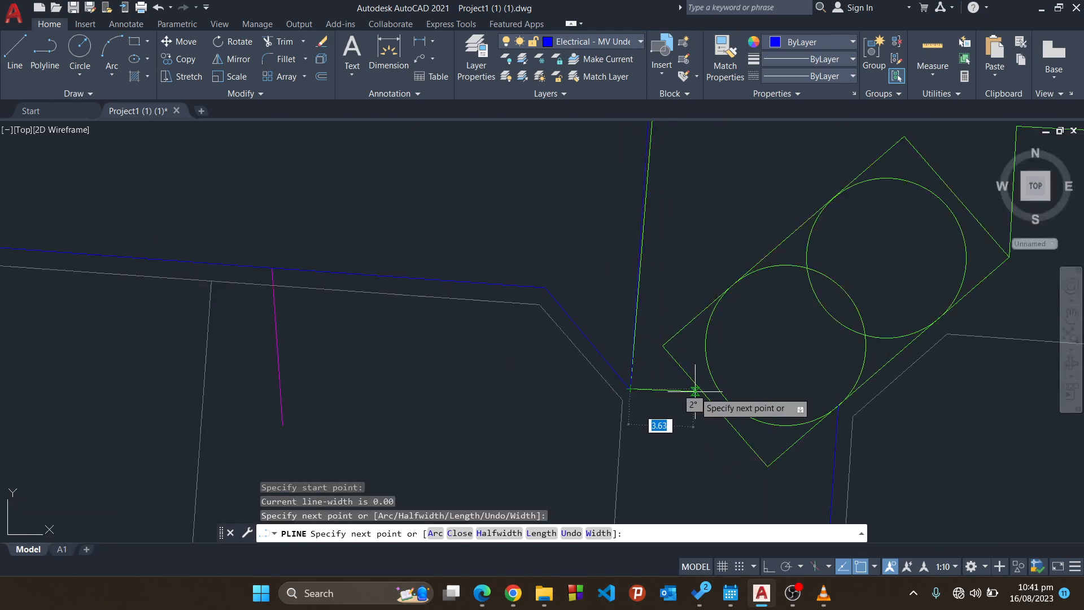
{"action": "left_click", "coordinate": [695, 390]}
{"action": "key", "text": "Return"}
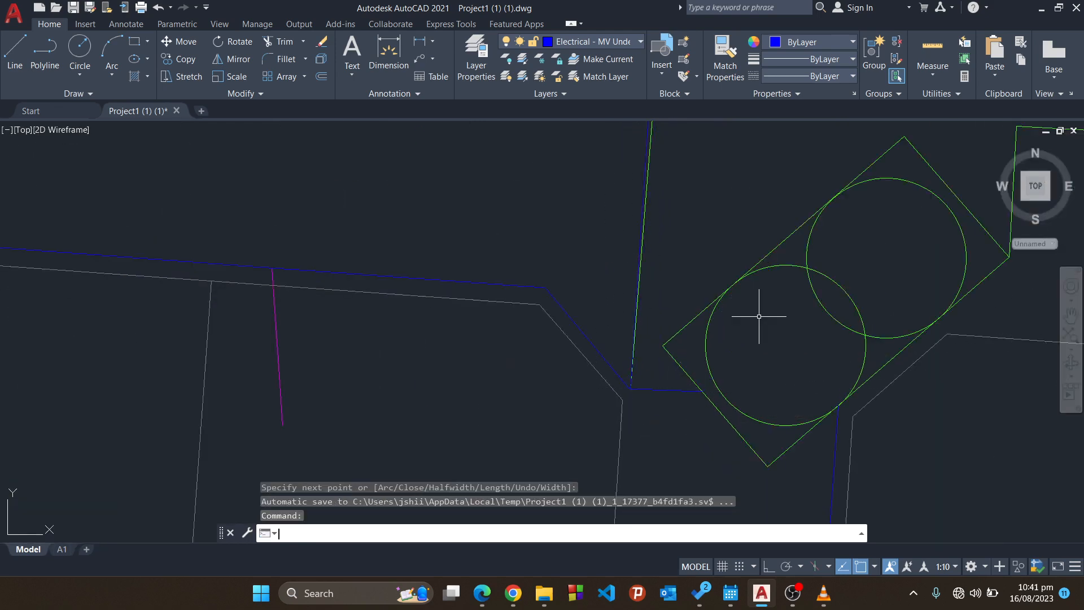
Stretch the existing western cable's last two vertices so it bends at the new cable's corner and ends on the twin-circle symbol's edge.
{"action": "scroll", "coordinate": [688, 293], "scroll_direction": "down", "scroll_amount": 3}
{"action": "scroll", "coordinate": [625, 363], "scroll_direction": "up", "scroll_amount": 7}
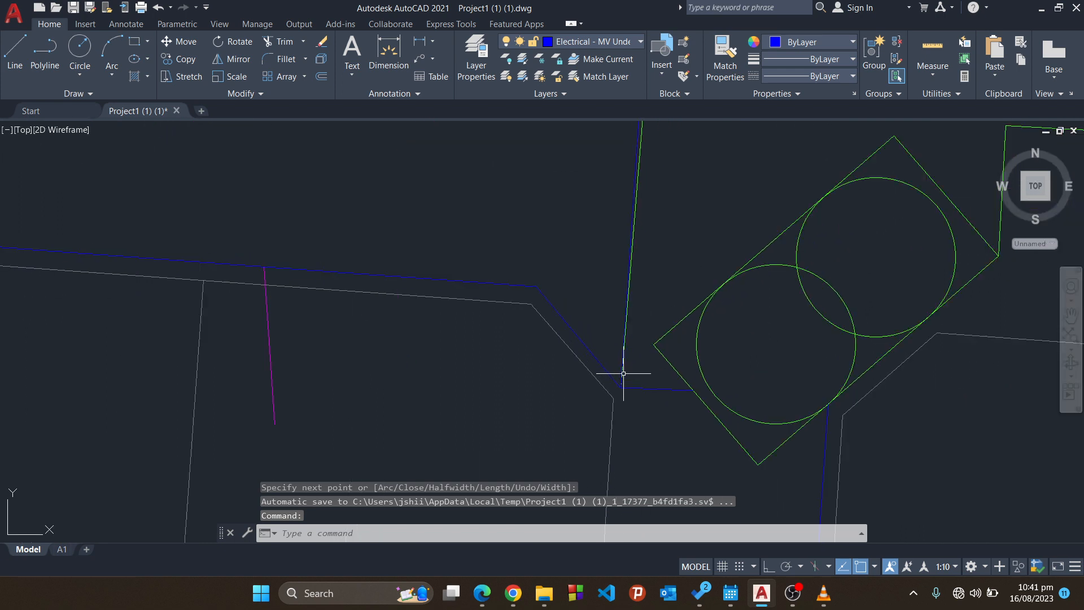
{"action": "left_click", "coordinate": [587, 416]}
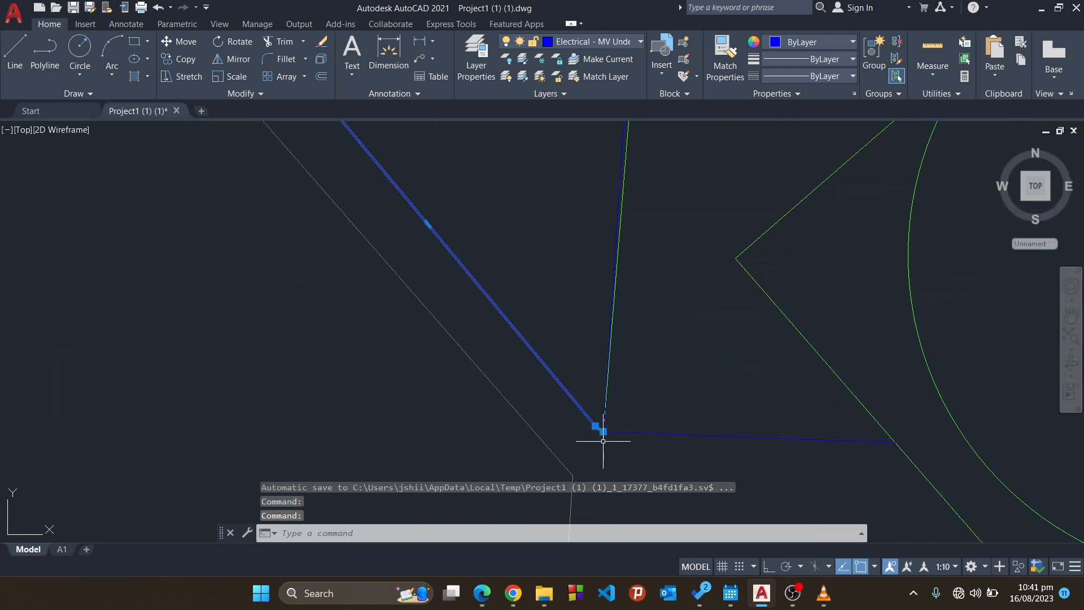
{"action": "left_click", "coordinate": [605, 433]}
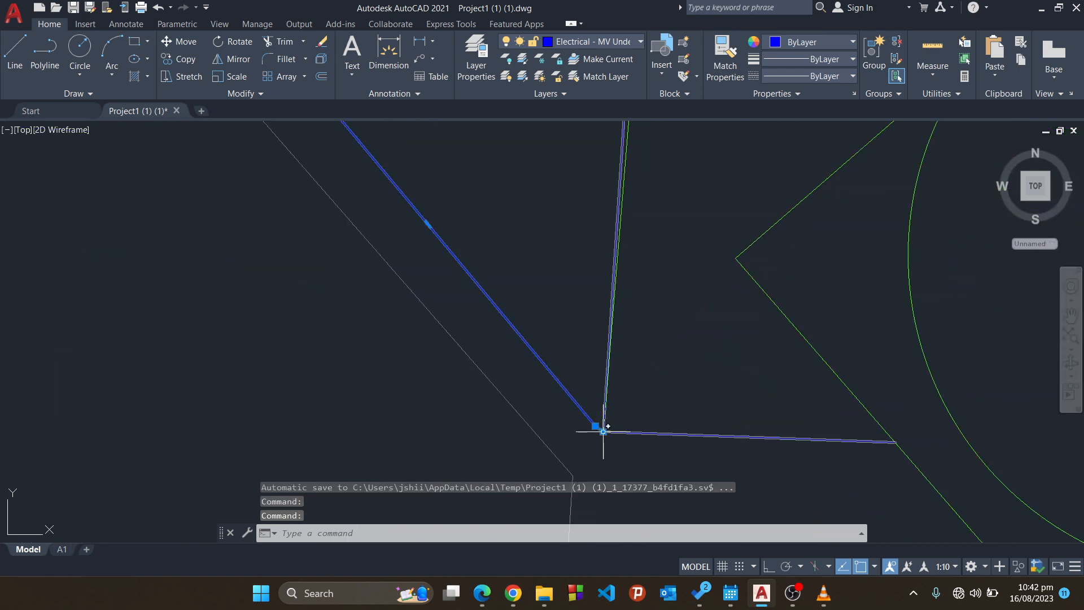
{"action": "left_click", "coordinate": [895, 442]}
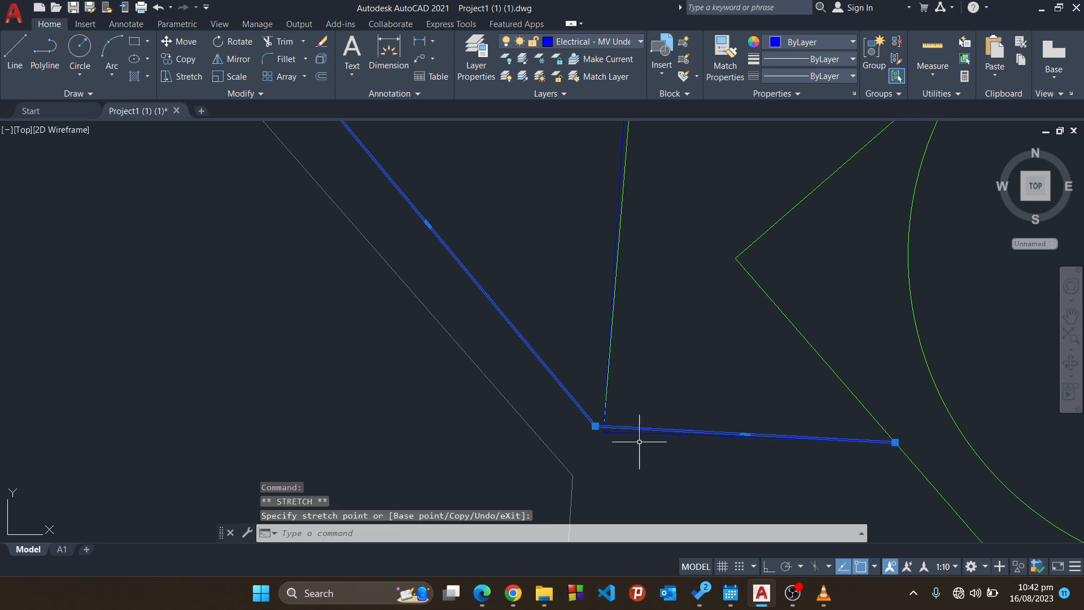
{"action": "left_click", "coordinate": [596, 426]}
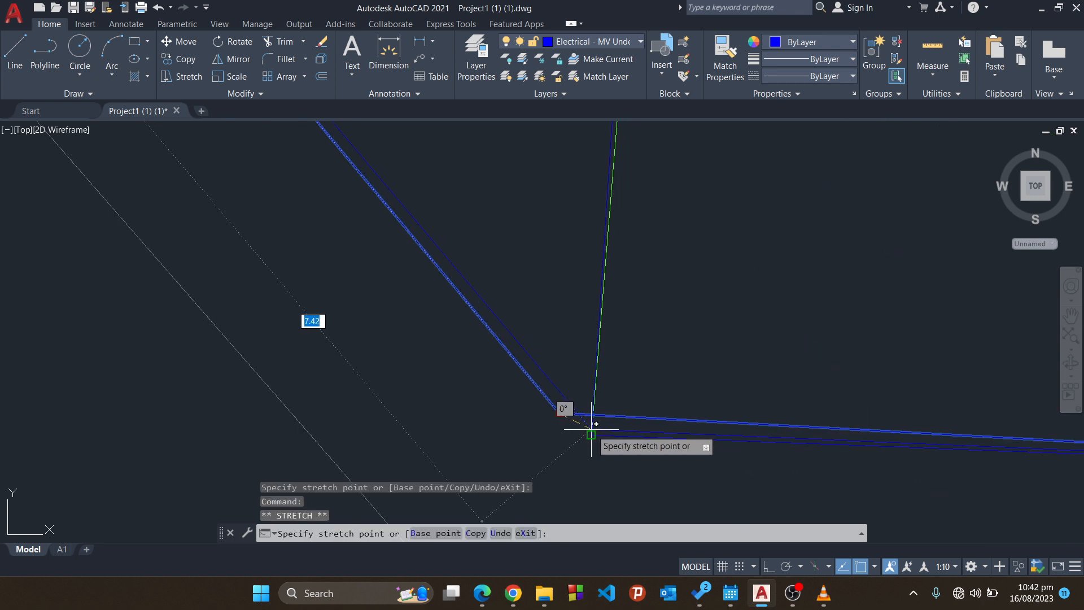
{"action": "left_click", "coordinate": [602, 431]}
{"action": "scroll", "coordinate": [602, 431], "scroll_direction": "up", "scroll_amount": 2}
{"action": "scroll", "coordinate": [598, 438], "scroll_direction": "down", "scroll_amount": 3}
{"action": "key", "text": "Escape"}
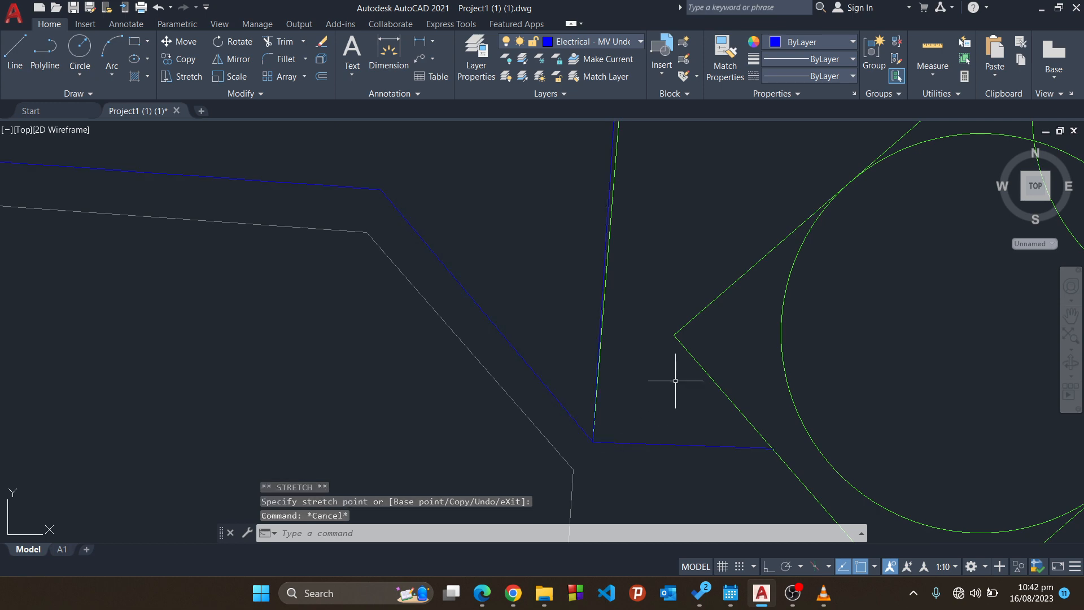
Change the label attribute of the angled kiosk north of the eastern twin-circle symbol to K1.3.1 and close its quick properties.
{"action": "scroll", "coordinate": [678, 375], "scroll_direction": "down", "scroll_amount": 3}
{"action": "middle_click_drag", "start_coordinate": [629, 484], "coordinate": [590, 474]}
{"action": "scroll", "coordinate": [593, 394], "scroll_direction": "up", "scroll_amount": 3}
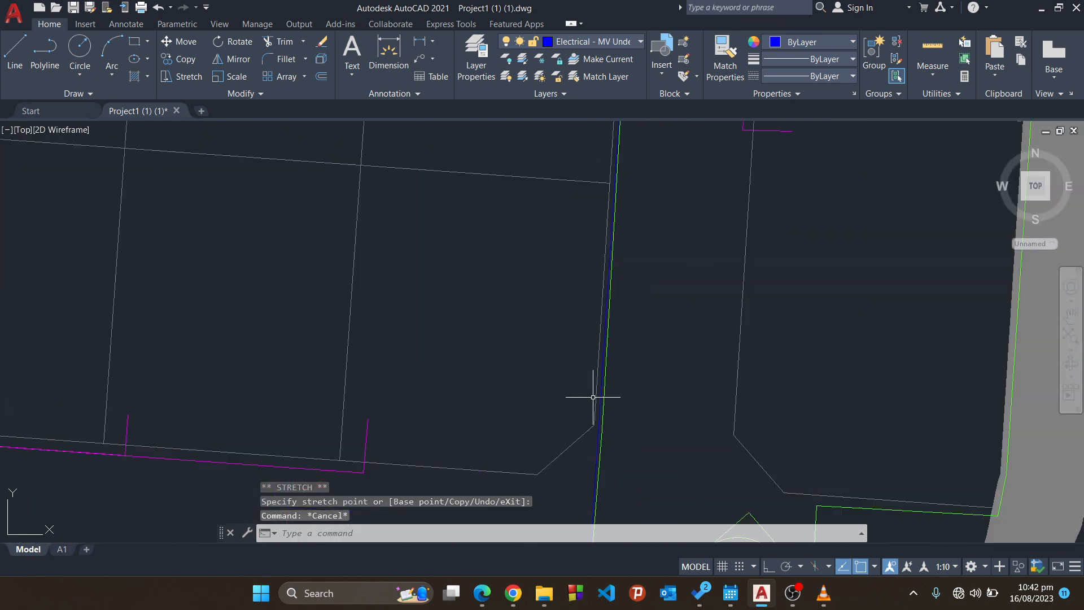
{"action": "scroll", "coordinate": [592, 394], "scroll_direction": "down", "scroll_amount": 1}
{"action": "scroll", "coordinate": [666, 310], "scroll_direction": "down", "scroll_amount": 2}
{"action": "scroll", "coordinate": [617, 357], "scroll_direction": "down", "scroll_amount": 1}
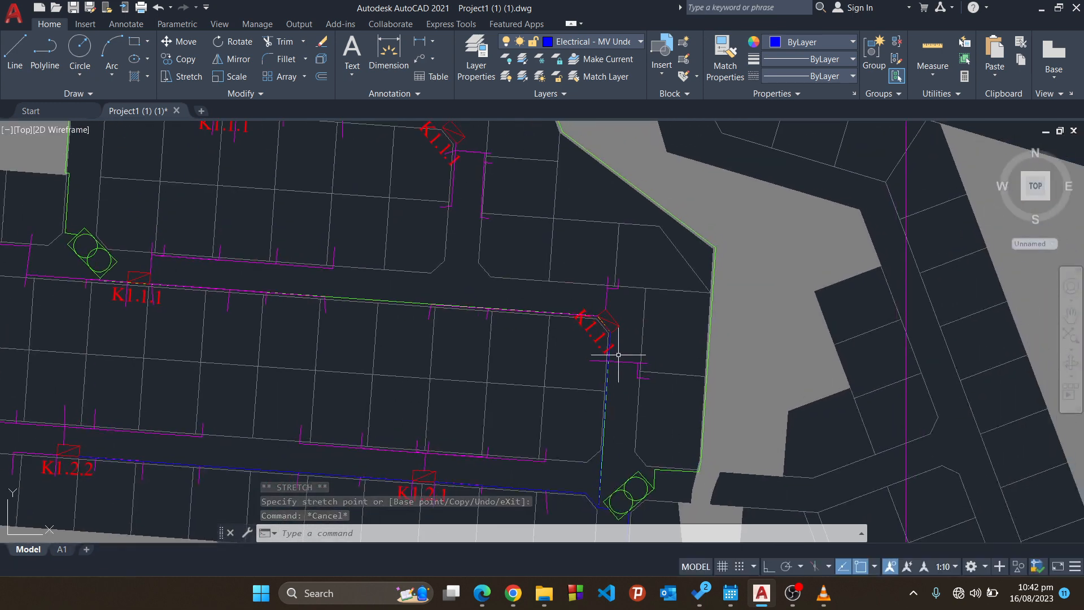
{"action": "scroll", "coordinate": [612, 340], "scroll_direction": "up", "scroll_amount": 5}
{"action": "middle_click_drag", "start_coordinate": [581, 321], "coordinate": [694, 303]}
{"action": "scroll", "coordinate": [625, 310], "scroll_direction": "down", "scroll_amount": 1}
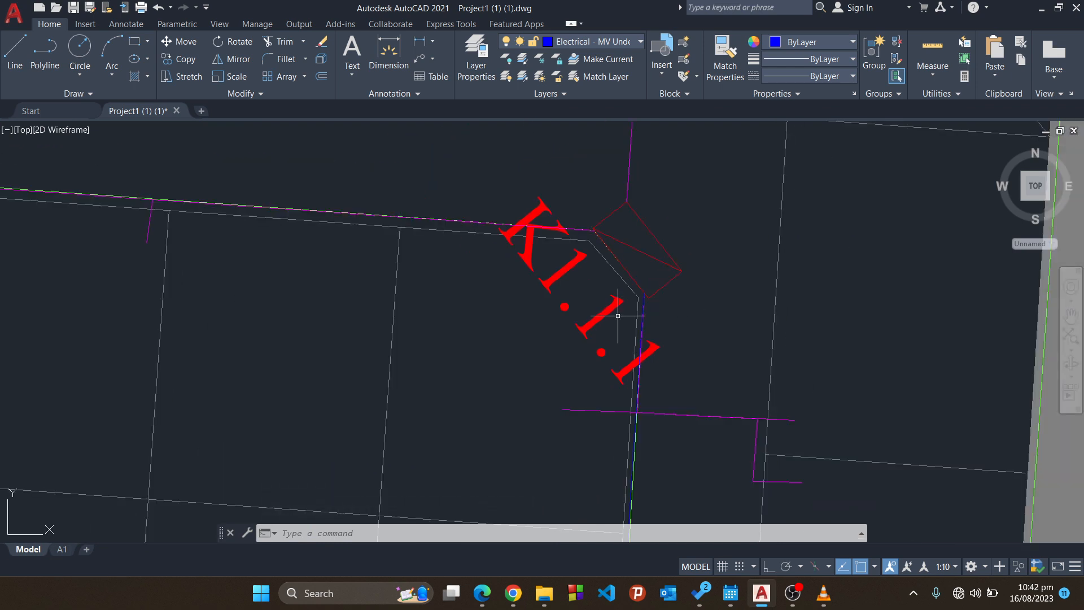
{"action": "left_click", "coordinate": [621, 308]}
{"action": "right_click", "coordinate": [610, 312]}
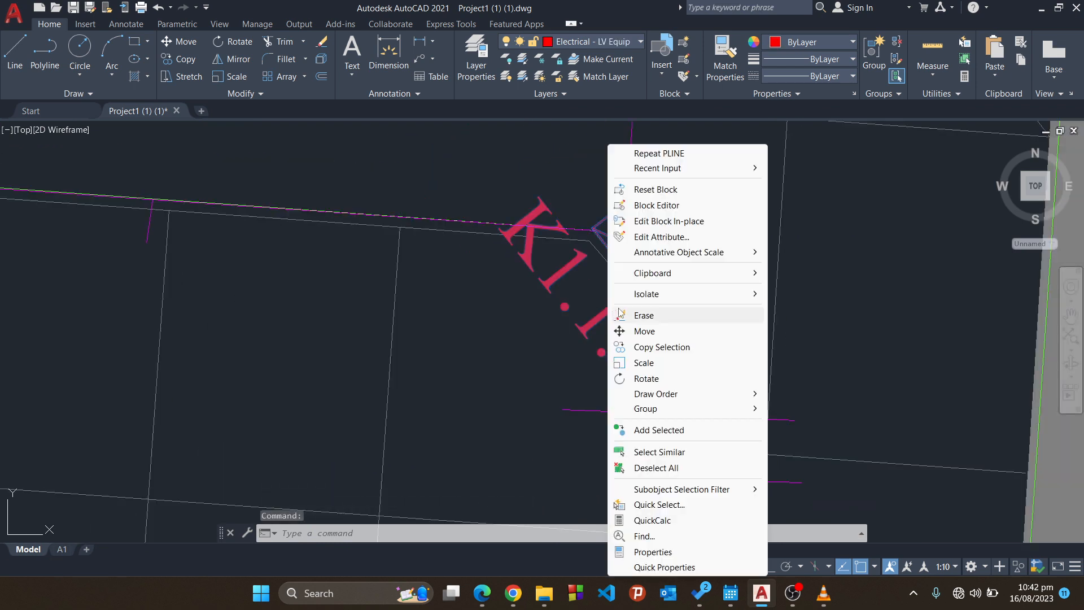
{"action": "left_click", "coordinate": [684, 567]}
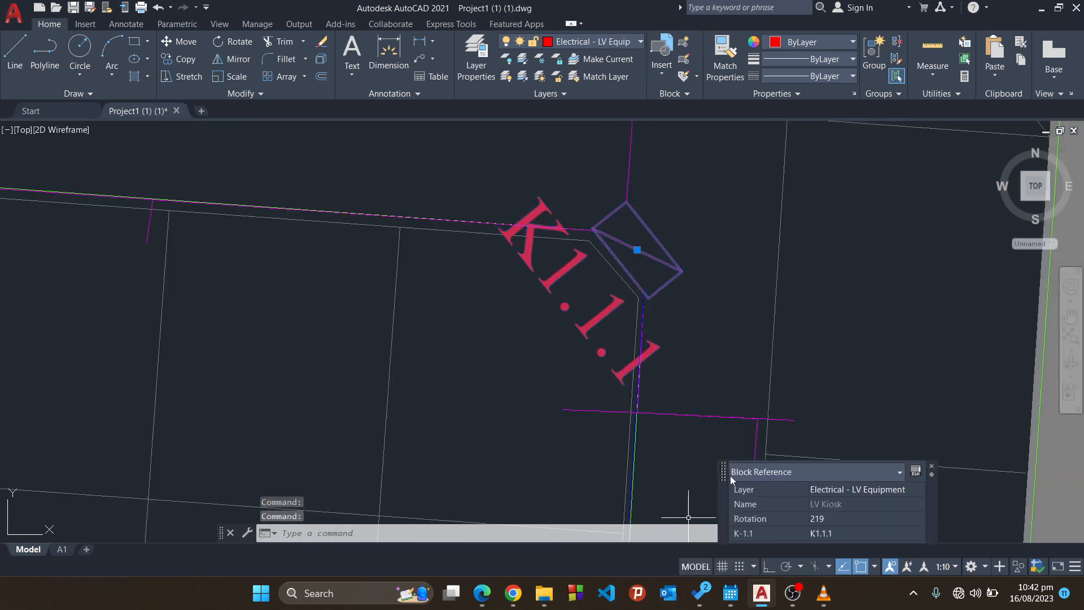
{"action": "left_click_drag", "start_coordinate": [724, 473], "coordinate": [735, 331]}
{"action": "left_click", "coordinate": [850, 390]}
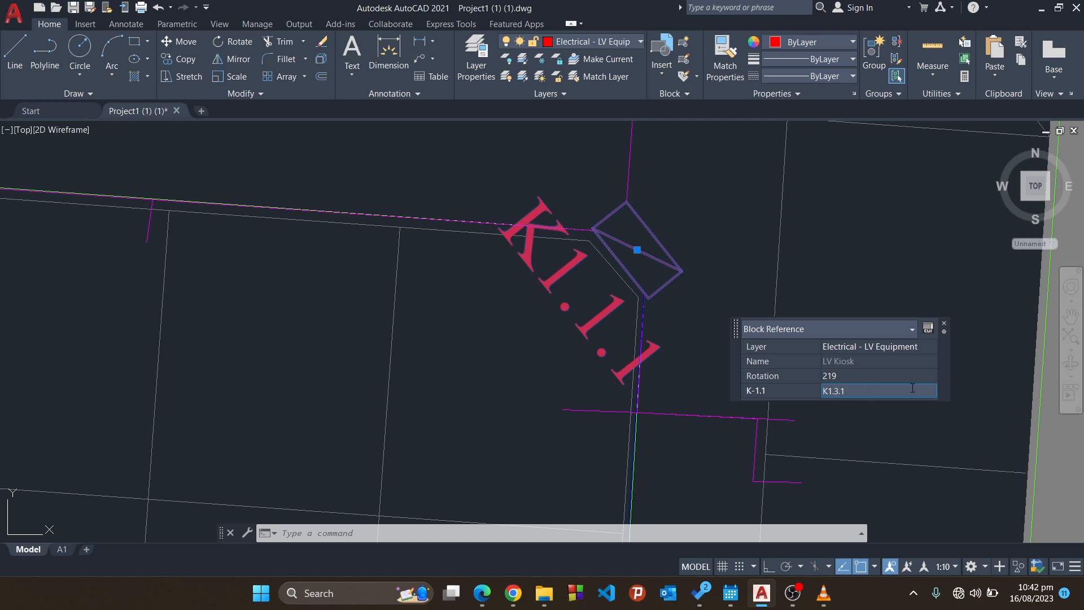
{"action": "key", "text": "Return"}
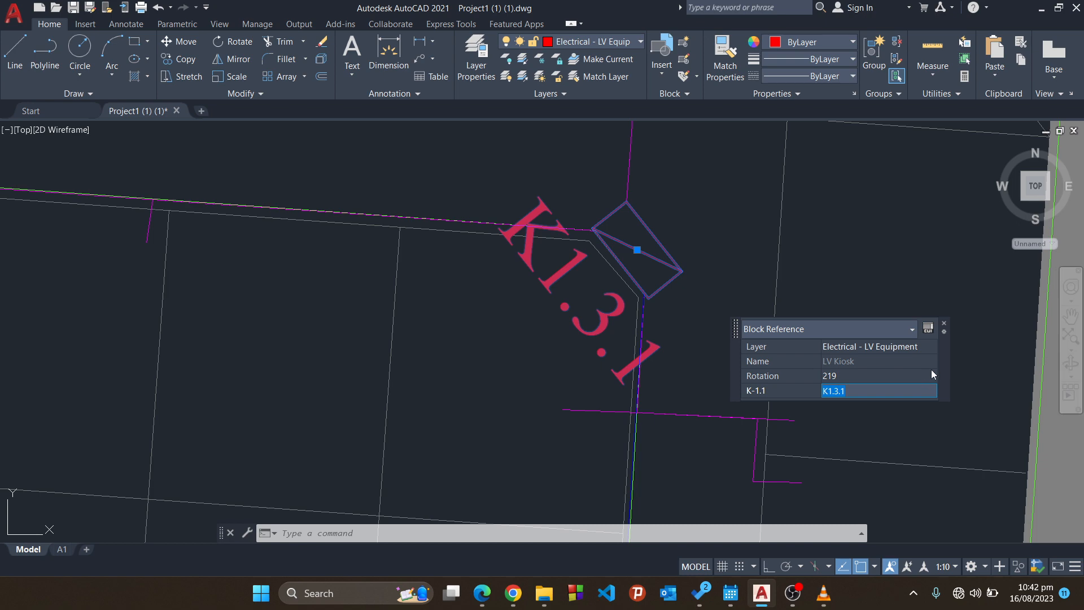
{"action": "left_click", "coordinate": [944, 327]}
Draw a cable polyline from the western twin-circle symbol's lower corner south to the magenta line, then east about 10.6 to the K1.1.1 kiosk's lower corner.
{"action": "scroll", "coordinate": [822, 364], "scroll_direction": "down", "scroll_amount": 5}
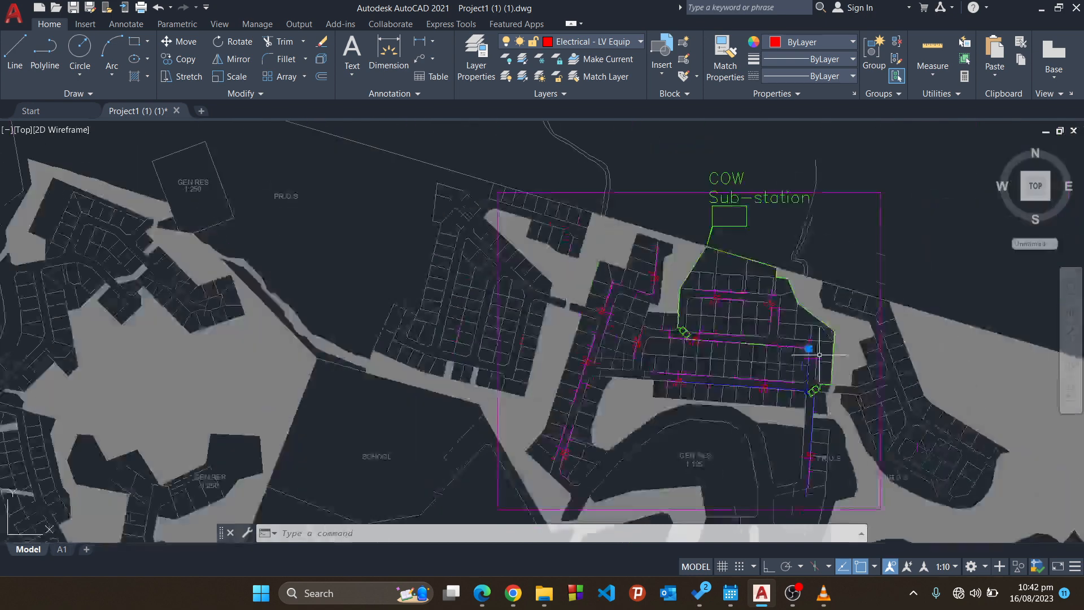
{"action": "scroll", "coordinate": [840, 334], "scroll_direction": "up", "scroll_amount": 3}
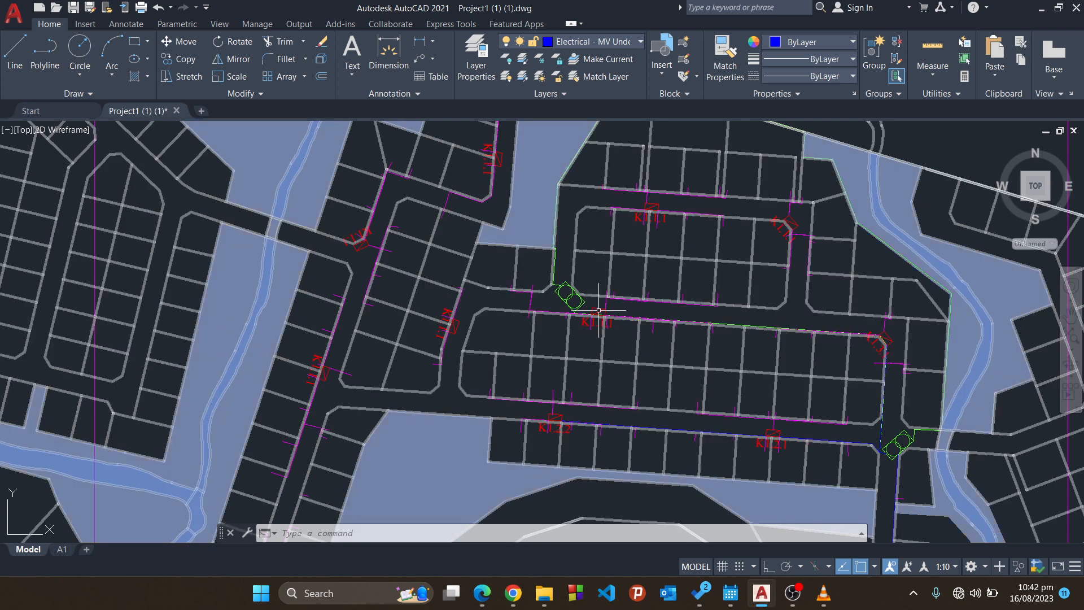
{"action": "middle_click_drag", "start_coordinate": [587, 310], "coordinate": [604, 310]}
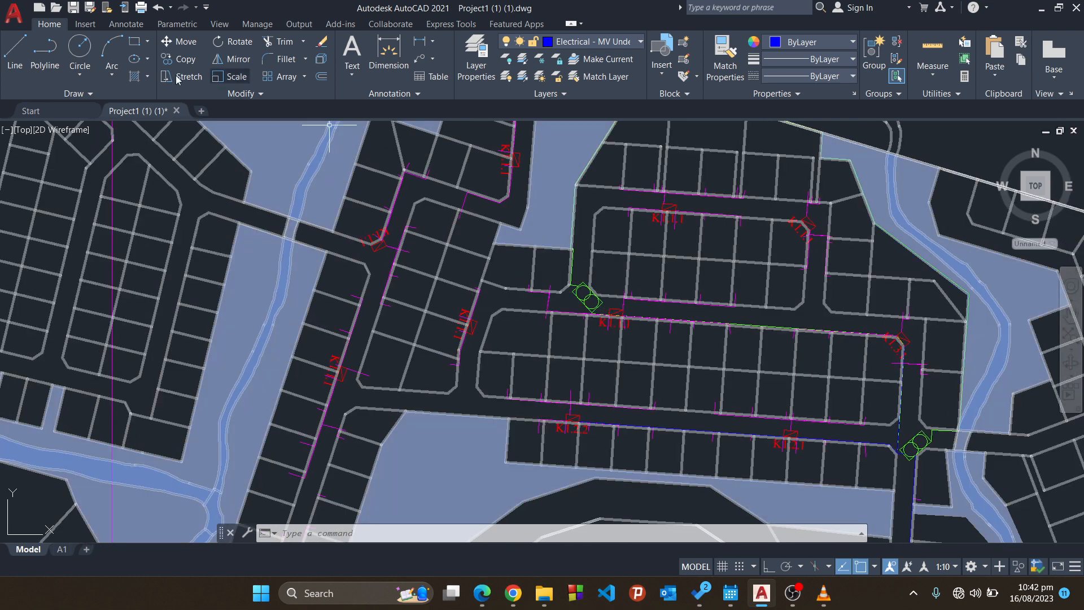
{"action": "left_click", "coordinate": [55, 64]}
{"action": "scroll", "coordinate": [570, 319], "scroll_direction": "up", "scroll_amount": 6}
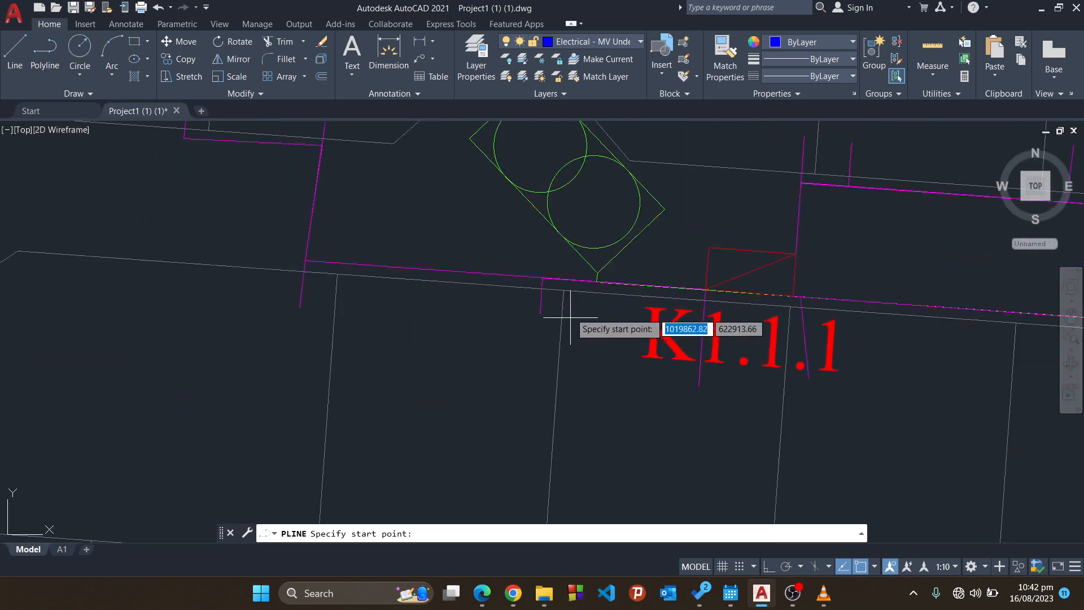
{"action": "scroll", "coordinate": [597, 277], "scroll_direction": "up", "scroll_amount": 4}
{"action": "left_click", "coordinate": [590, 262]}
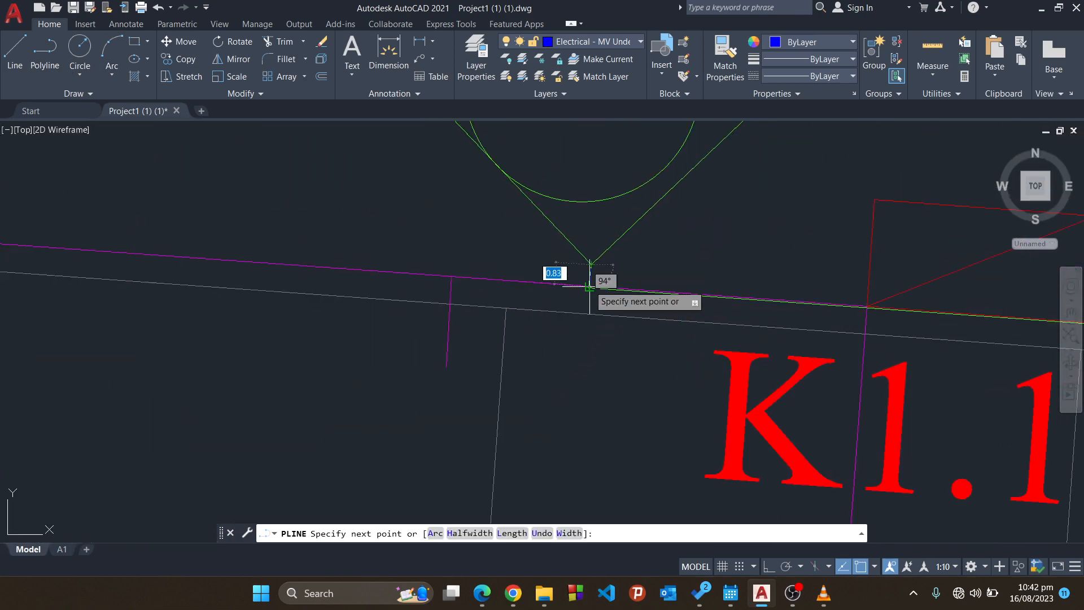
{"action": "scroll", "coordinate": [589, 287], "scroll_direction": "up", "scroll_amount": 5}
{"action": "left_click", "coordinate": [589, 284]}
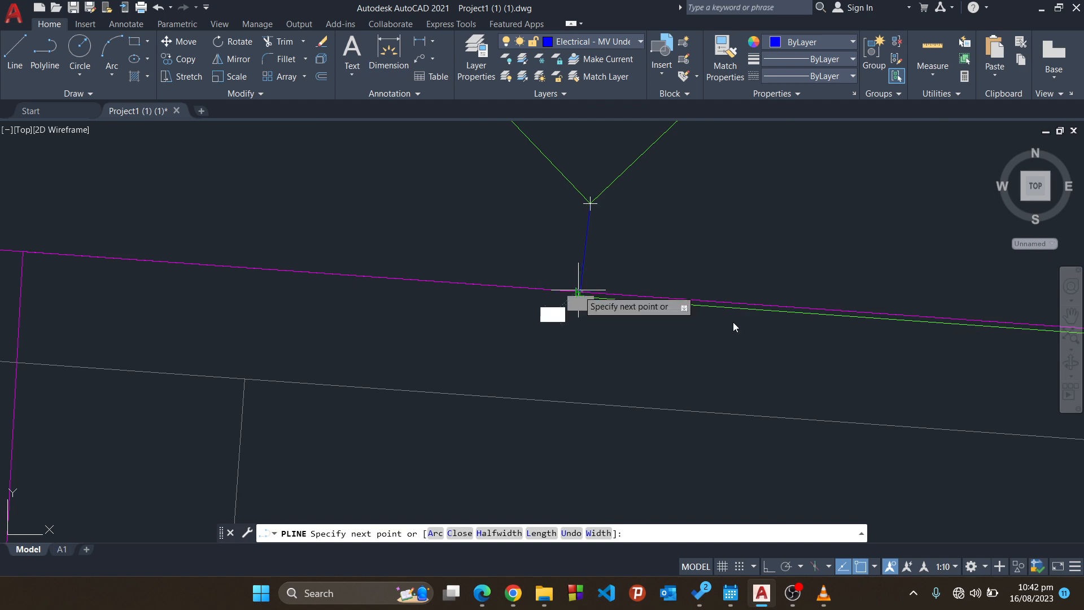
{"action": "scroll", "coordinate": [506, 341], "scroll_direction": "down", "scroll_amount": 4}
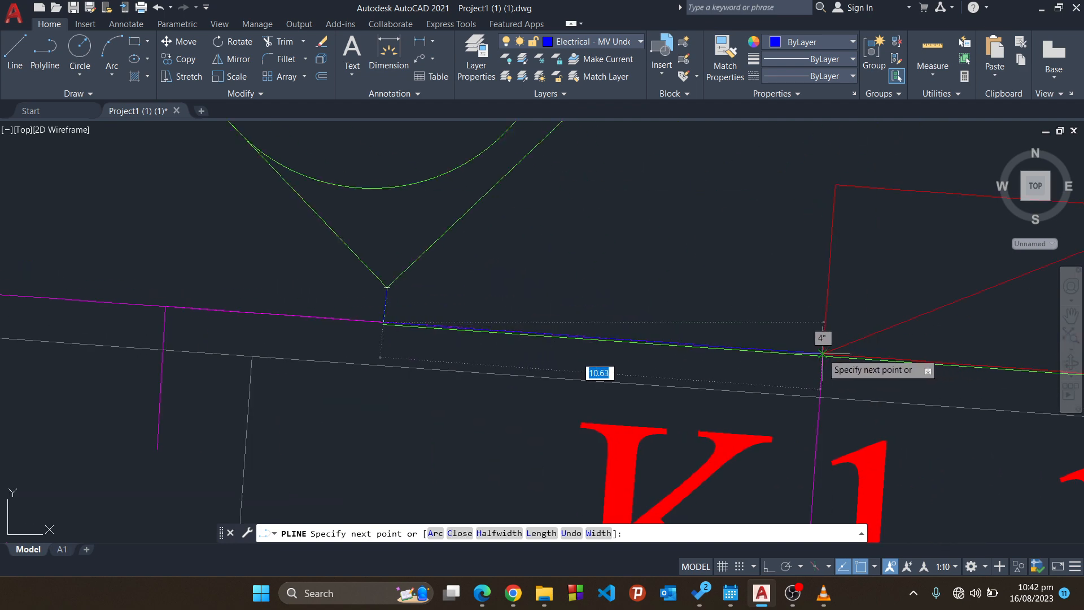
{"action": "left_click", "coordinate": [822, 354]}
{"action": "key", "text": "Return"}
{"action": "scroll", "coordinate": [641, 308], "scroll_direction": "down", "scroll_amount": 8}
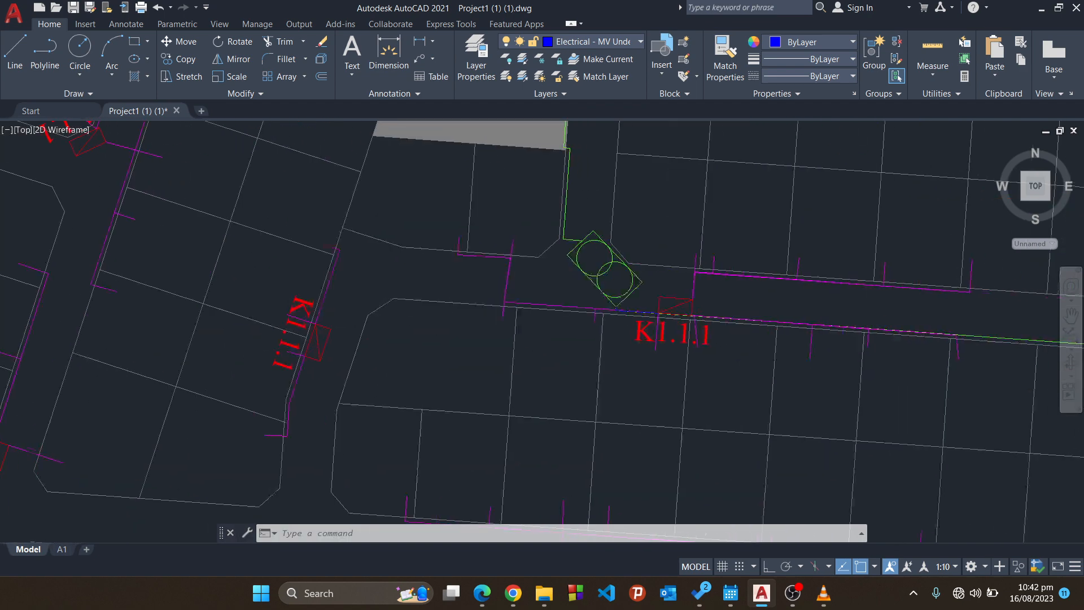
Change the label attribute of the kiosk beside the western twin-circle symbol to K2.1.1 and close its properties.
{"action": "scroll", "coordinate": [728, 340], "scroll_direction": "up", "scroll_amount": 4}
{"action": "left_click", "coordinate": [714, 342]}
{"action": "left_click", "coordinate": [673, 300]}
{"action": "right_click", "coordinate": [670, 302]}
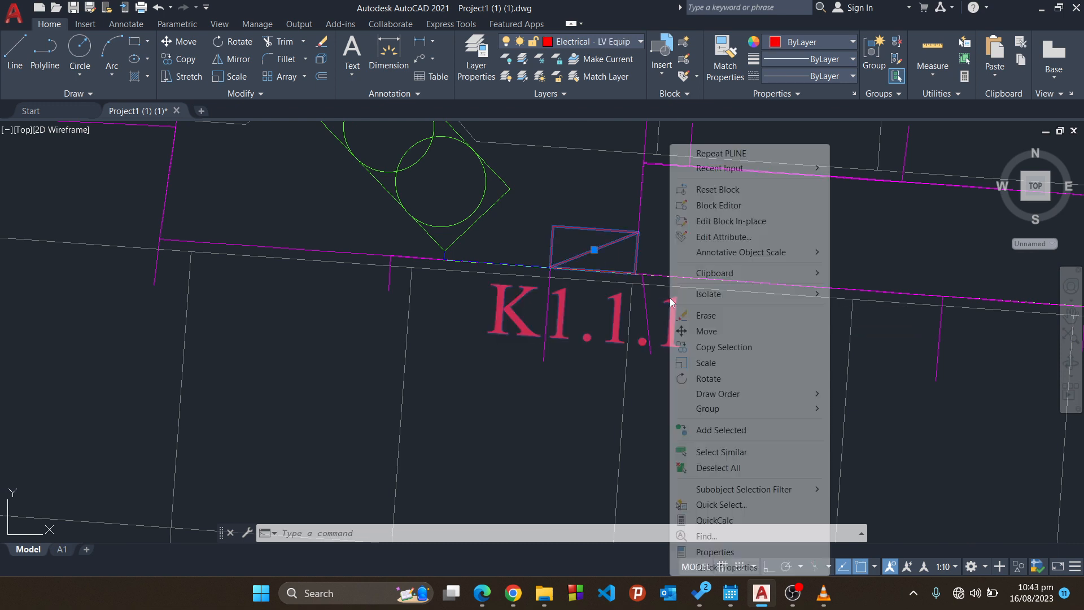
{"action": "left_click", "coordinate": [726, 552]}
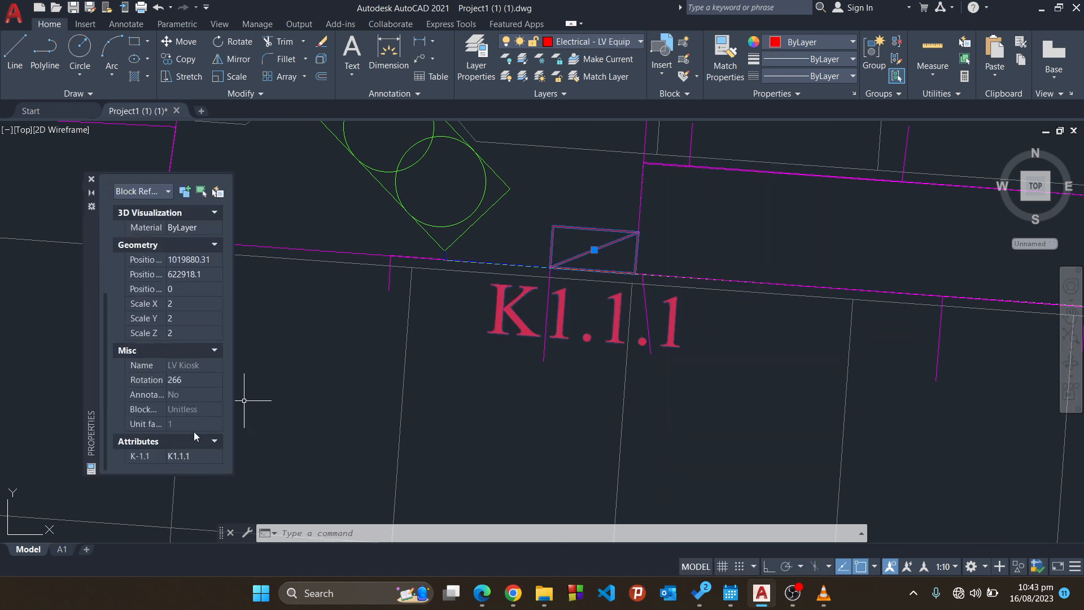
{"action": "left_click", "coordinate": [206, 456]}
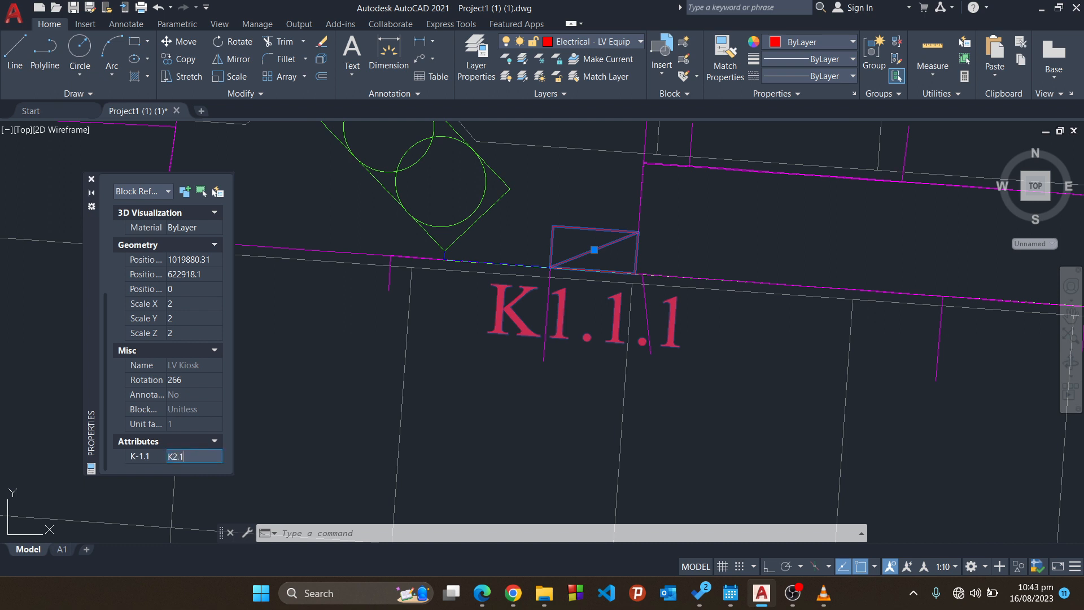
{"action": "type", "text": "K2.1.1"}
{"action": "key", "text": "Return"}
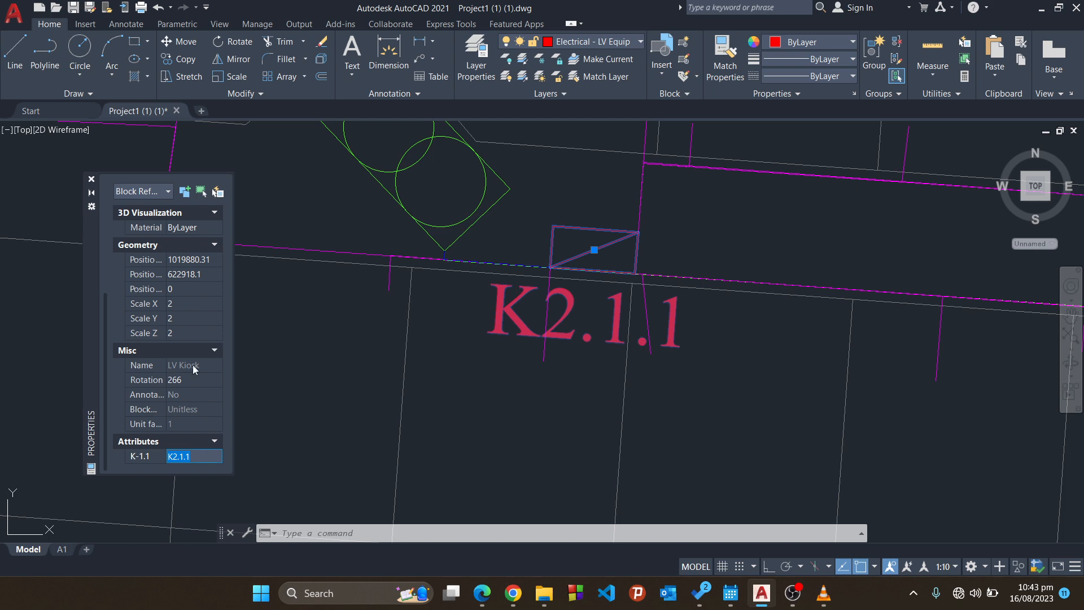
{"action": "left_click", "coordinate": [91, 179]}
{"action": "scroll", "coordinate": [501, 300], "scroll_direction": "down", "scroll_amount": 8}
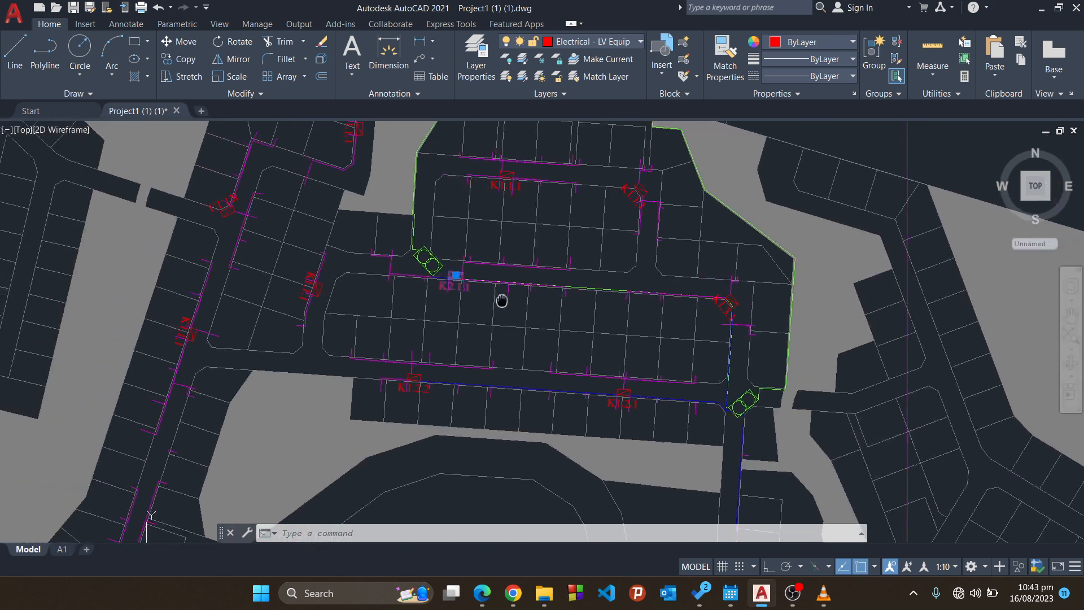
Draw a cable polyline from the western corner of the northern angled kiosk west to the lower corner of the northern row's other K1.1.1 kiosk.
{"action": "scroll", "coordinate": [537, 304], "scroll_direction": "up", "scroll_amount": 4}
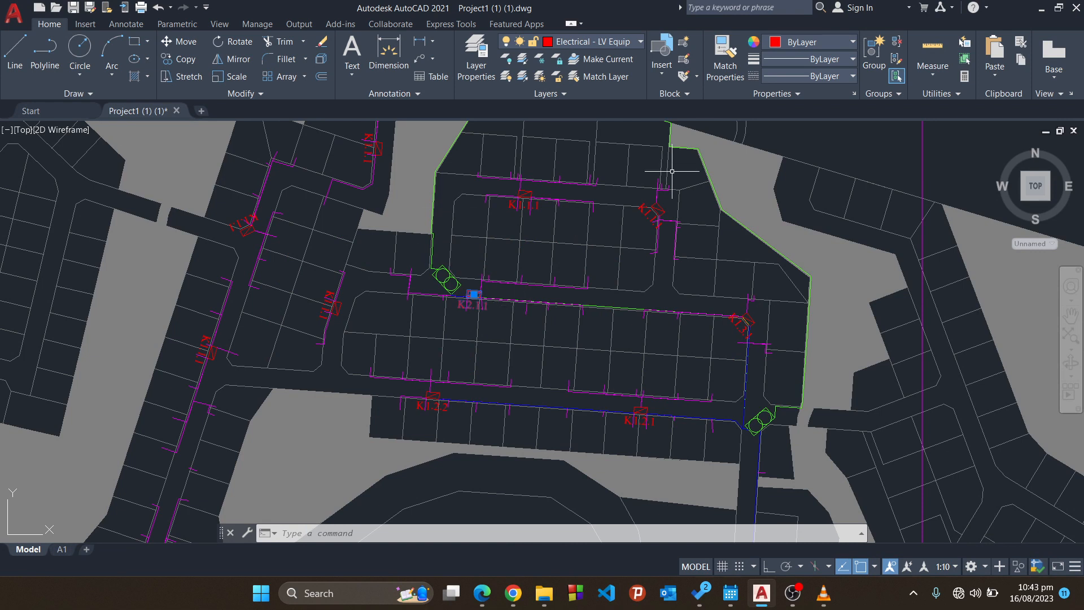
{"action": "left_click", "coordinate": [48, 54]}
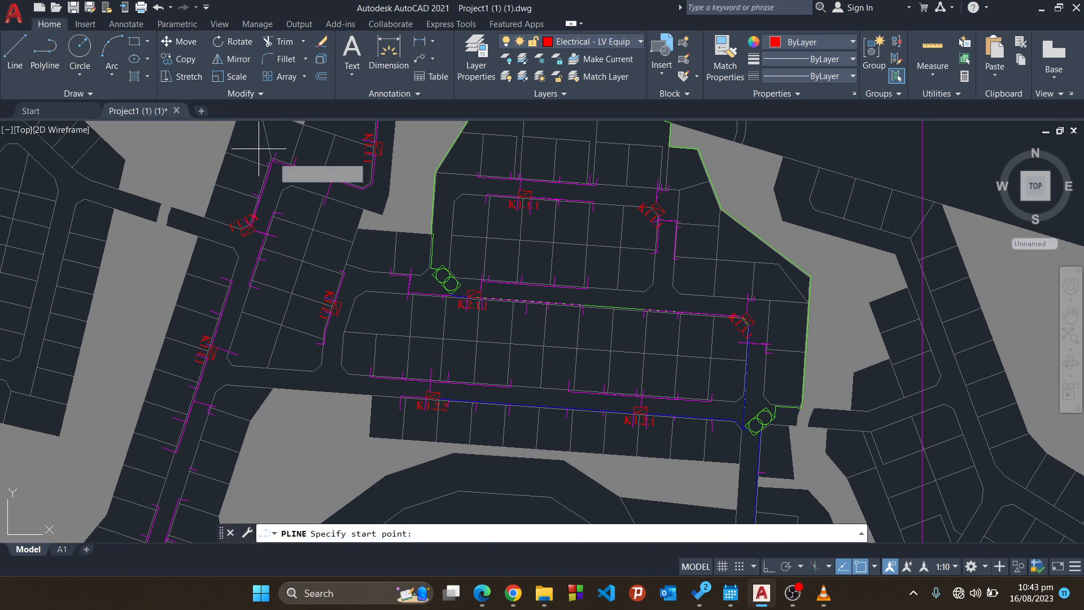
{"action": "mouse_move", "coordinate": [443, 283]}
{"action": "middle_mouse_down"}
{"action": "mouse_move", "coordinate": [421, 307]}
{"action": "mouse_move", "coordinate": [426, 298]}
{"action": "middle_mouse_up"}
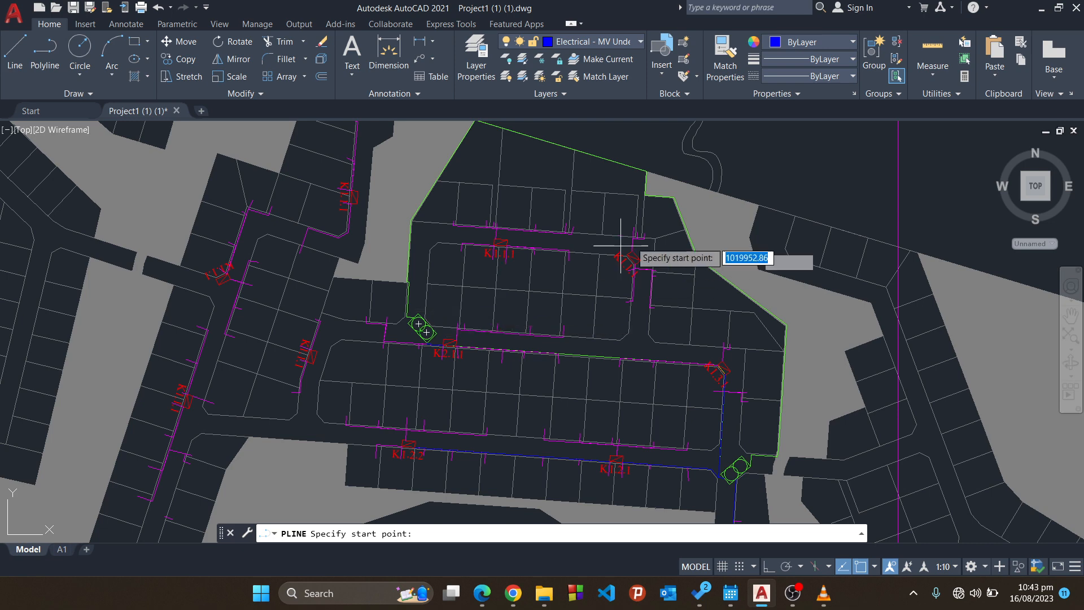
{"action": "scroll", "coordinate": [604, 249], "scroll_direction": "up", "scroll_amount": 8}
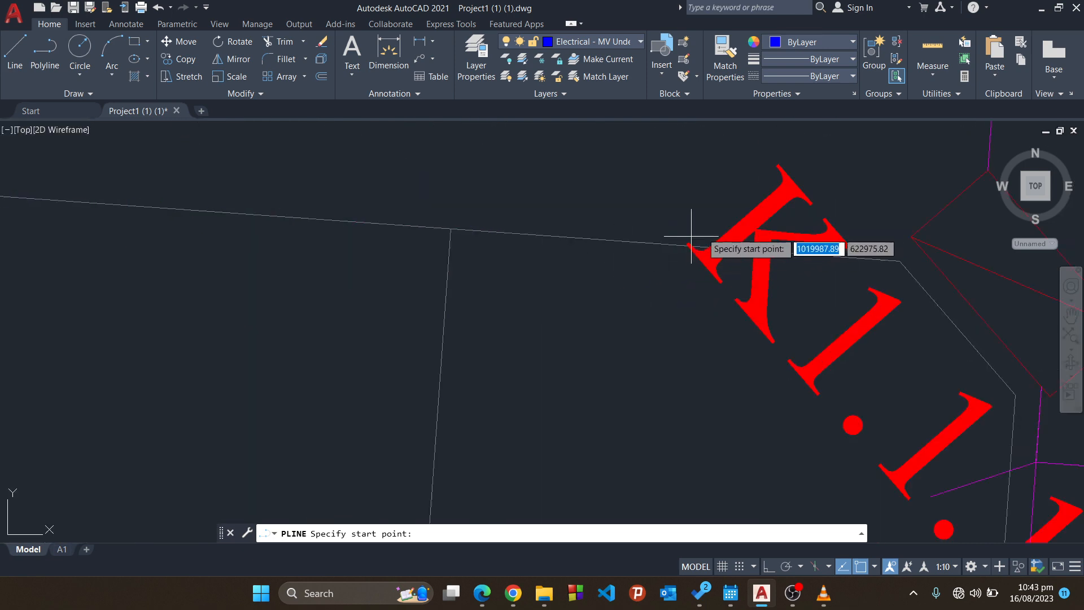
{"action": "scroll", "coordinate": [691, 236], "scroll_direction": "down", "scroll_amount": 3}
{"action": "scroll", "coordinate": [756, 242], "scroll_direction": "down", "scroll_amount": 3}
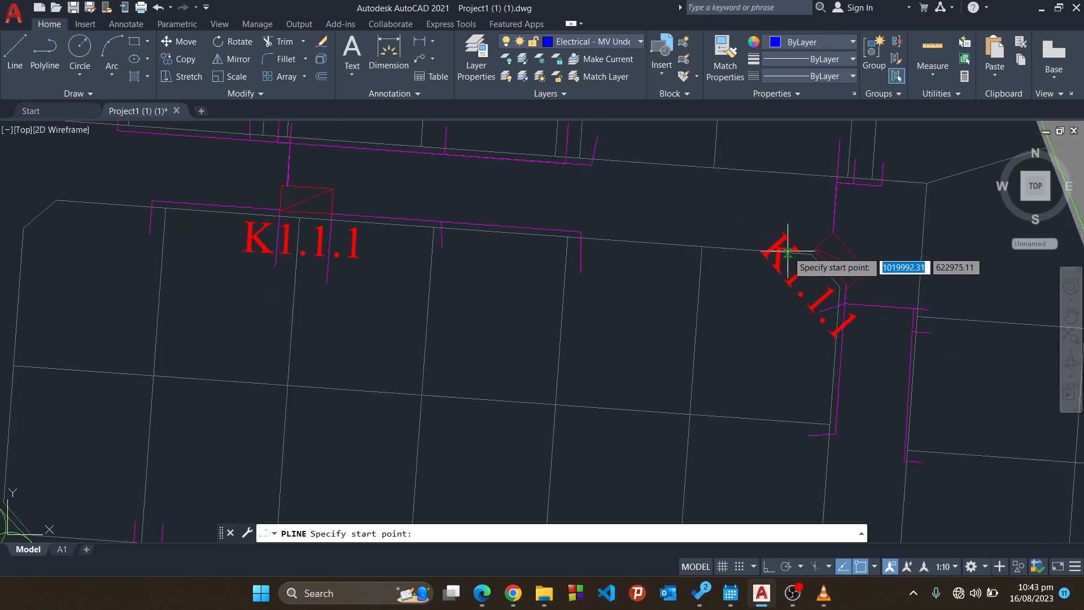
{"action": "scroll", "coordinate": [792, 251], "scroll_direction": "up", "scroll_amount": 5}
{"action": "left_click", "coordinate": [883, 236]}
{"action": "scroll", "coordinate": [405, 242], "scroll_direction": "down", "scroll_amount": 5}
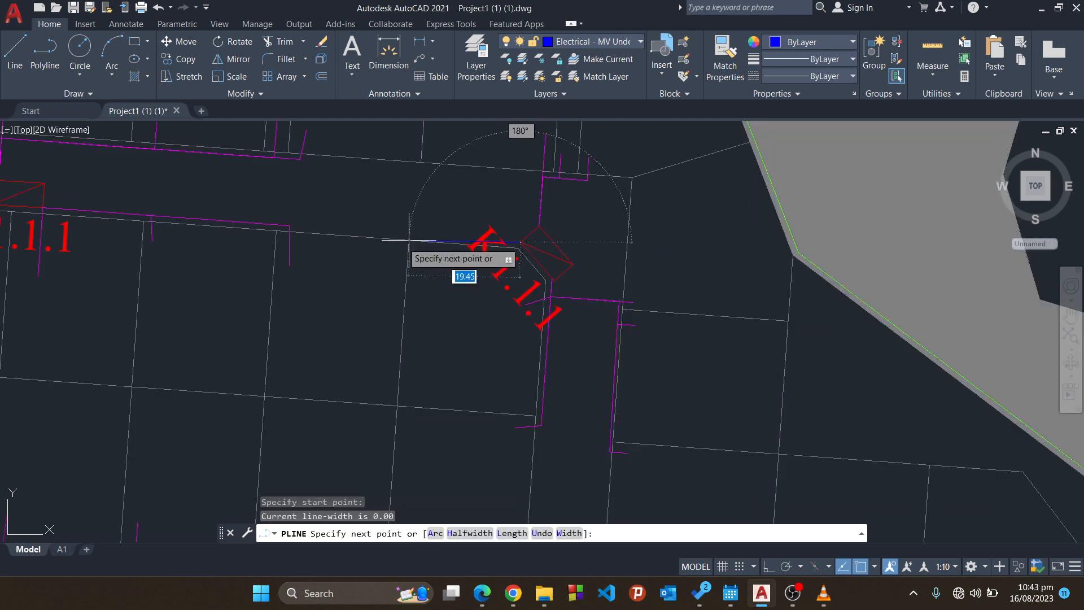
{"action": "scroll", "coordinate": [408, 240], "scroll_direction": "down", "scroll_amount": 3}
{"action": "left_click", "coordinate": [361, 220]}
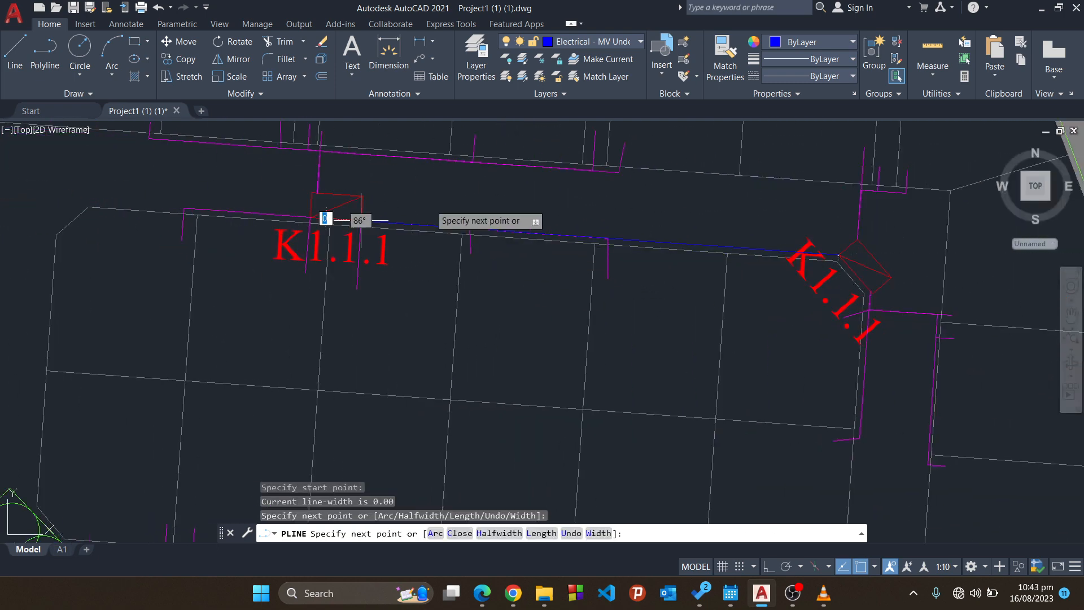
{"action": "key", "text": "Return"}
Start a cable polyline at the northern row's western kiosk, running north from its upper edge to the magenta line and west about 28 to that line's end.
{"action": "key", "text": "Return"}
{"action": "middle_click_drag", "start_coordinate": [430, 204], "coordinate": [537, 273]}
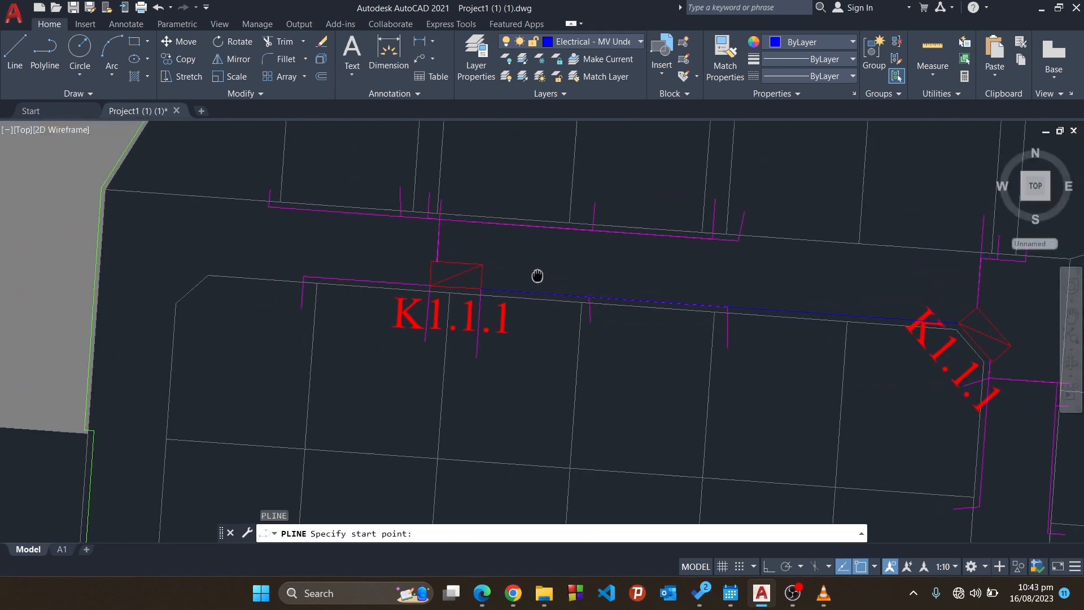
{"action": "scroll", "coordinate": [436, 254], "scroll_direction": "up", "scroll_amount": 5}
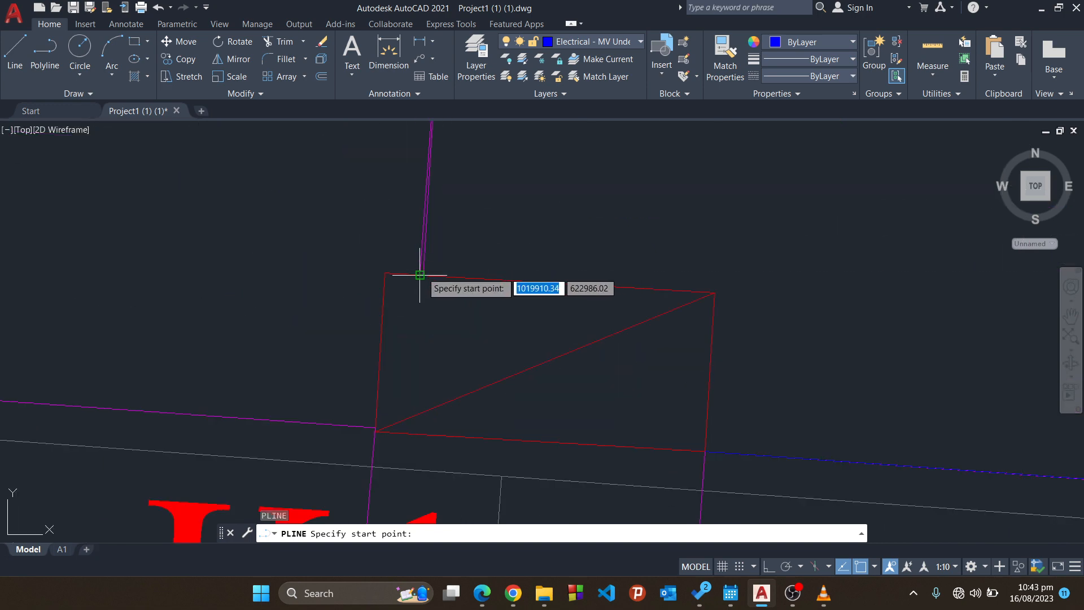
{"action": "left_click", "coordinate": [420, 265]}
{"action": "scroll", "coordinate": [424, 298], "scroll_direction": "down", "scroll_amount": 3}
{"action": "scroll", "coordinate": [496, 307], "scroll_direction": "up", "scroll_amount": 5}
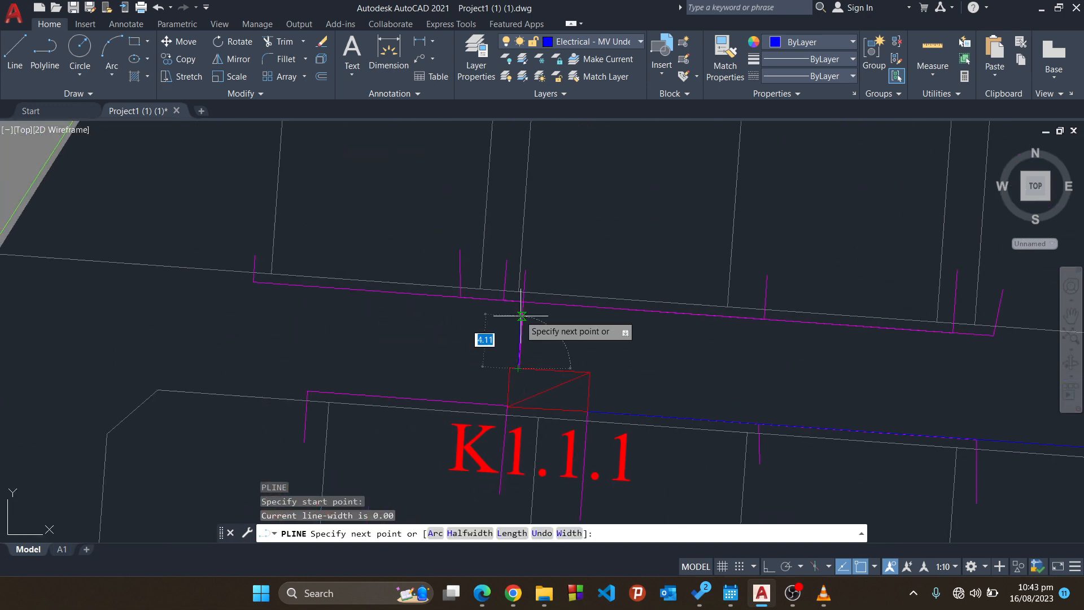
{"action": "left_click", "coordinate": [523, 285]}
{"action": "scroll", "coordinate": [478, 291], "scroll_direction": "down", "scroll_amount": 5}
{"action": "middle_click_drag", "start_coordinate": [506, 295], "coordinate": [840, 299]}
{"action": "left_click", "coordinate": [562, 277]}
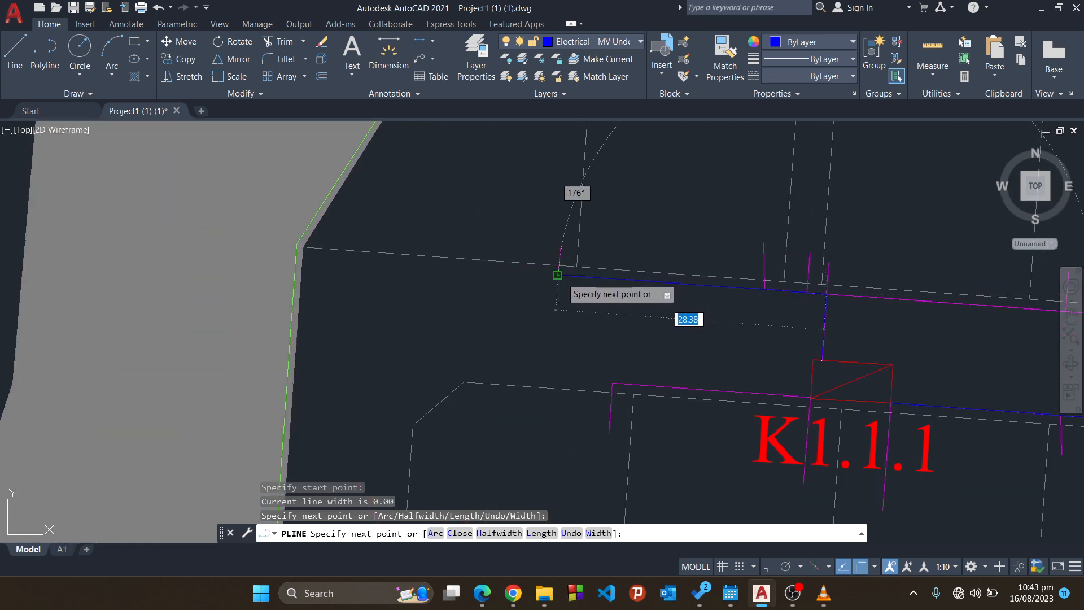
Continue the polyline west to the parcel corner, then south beside the green line, and end it on the western twin-circle symbol's edge.
{"action": "scroll", "coordinate": [485, 299], "scroll_direction": "down", "scroll_amount": 3}
{"action": "middle_click_drag", "start_coordinate": [452, 307], "coordinate": [581, 284]}
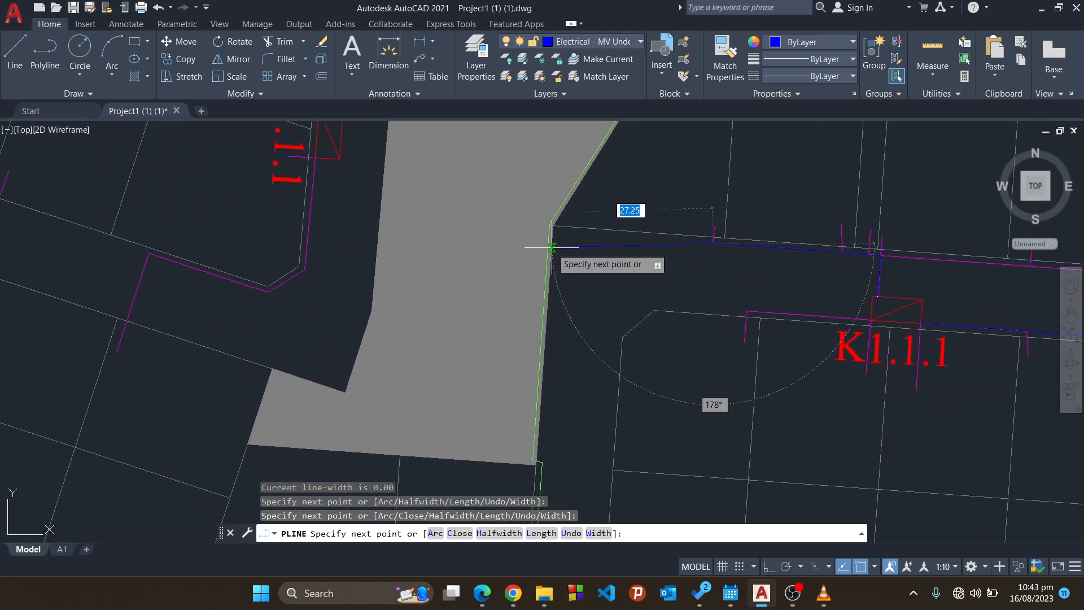
{"action": "scroll", "coordinate": [552, 244], "scroll_direction": "up", "scroll_amount": 4}
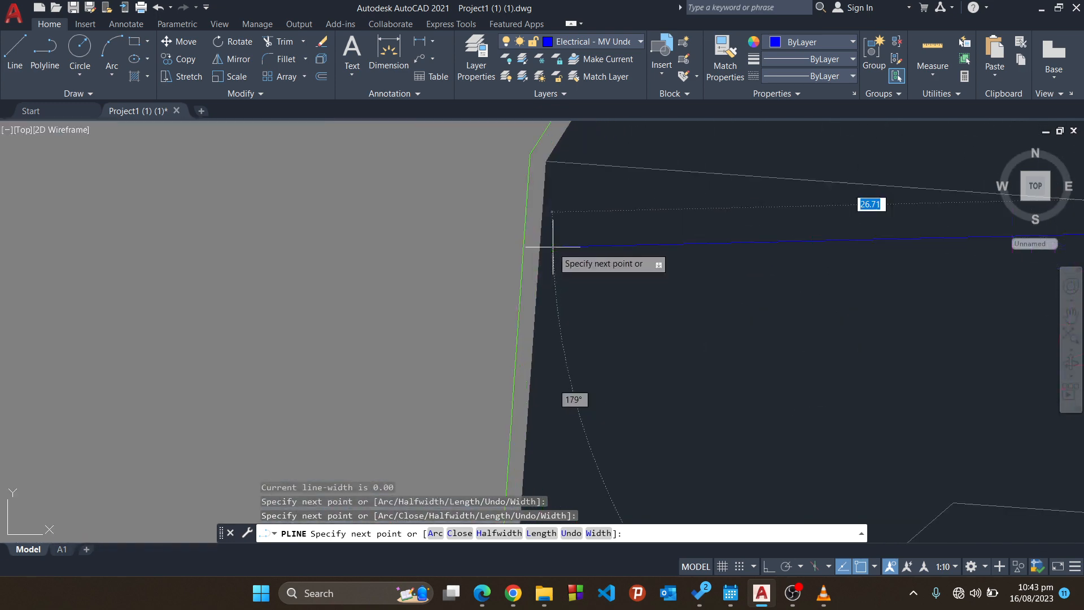
{"action": "left_click", "coordinate": [556, 198]}
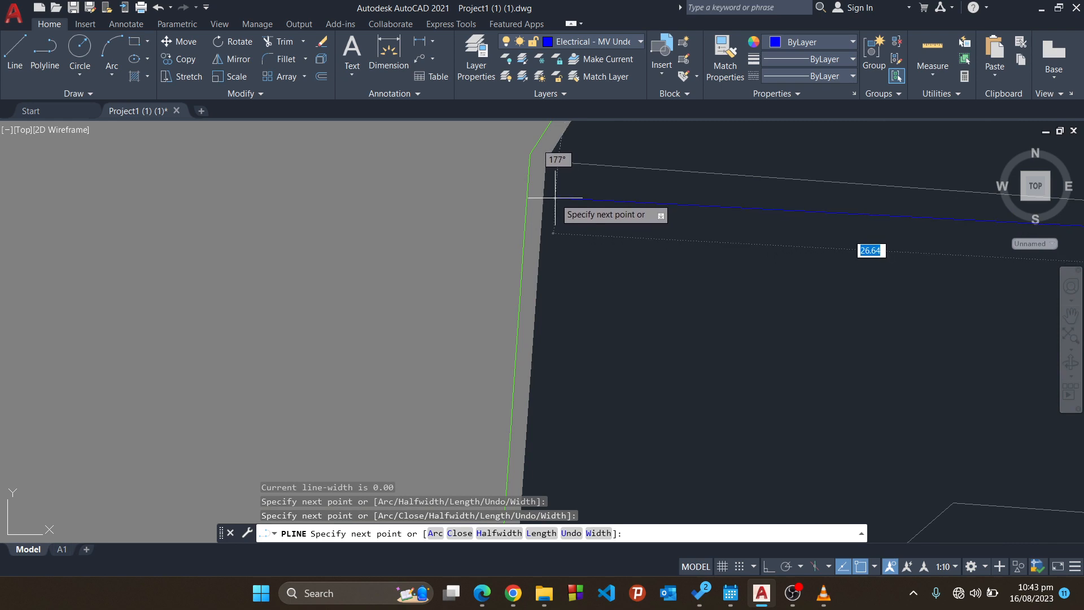
{"action": "scroll", "coordinate": [548, 259], "scroll_direction": "down", "scroll_amount": 5}
{"action": "scroll", "coordinate": [564, 265], "scroll_direction": "up", "scroll_amount": 2}
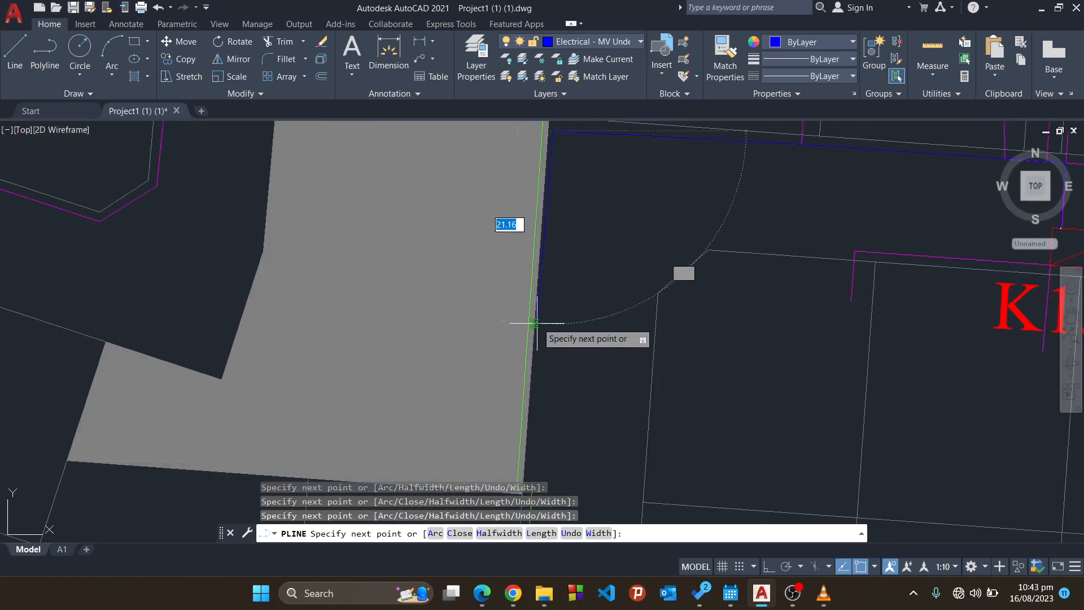
{"action": "mouse_move", "coordinate": [563, 316]}
{"action": "middle_mouse_down"}
{"action": "mouse_move", "coordinate": [559, 261]}
{"action": "mouse_move", "coordinate": [560, 319]}
{"action": "mouse_move", "coordinate": [563, 309]}
{"action": "middle_mouse_up"}
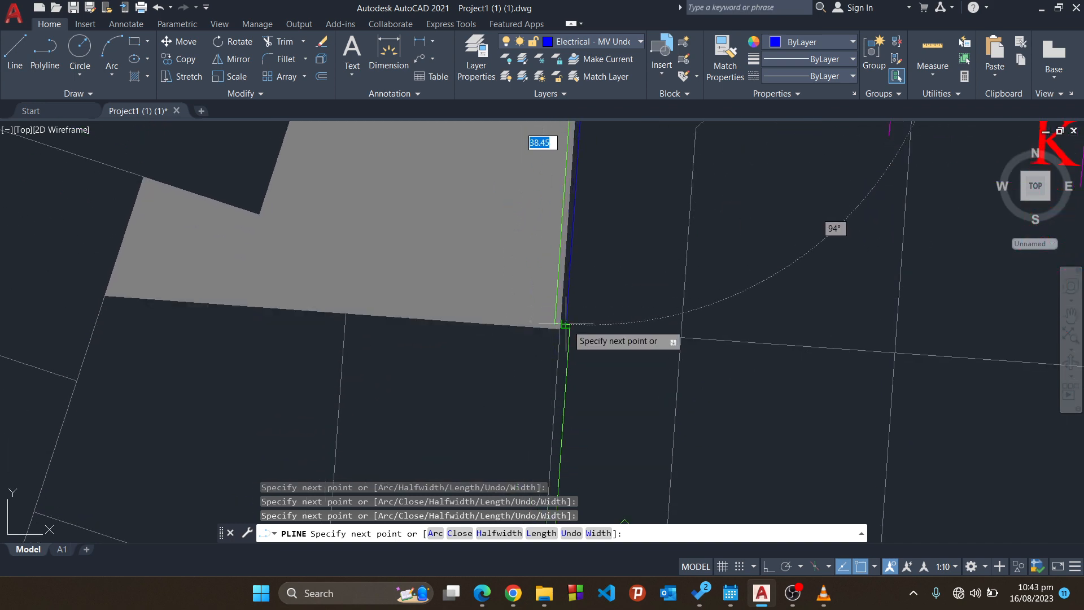
{"action": "scroll", "coordinate": [567, 323], "scroll_direction": "down", "scroll_amount": 3}
{"action": "middle_click_drag", "start_coordinate": [562, 451], "coordinate": [581, 279]}
{"action": "scroll", "coordinate": [579, 333], "scroll_direction": "up", "scroll_amount": 6}
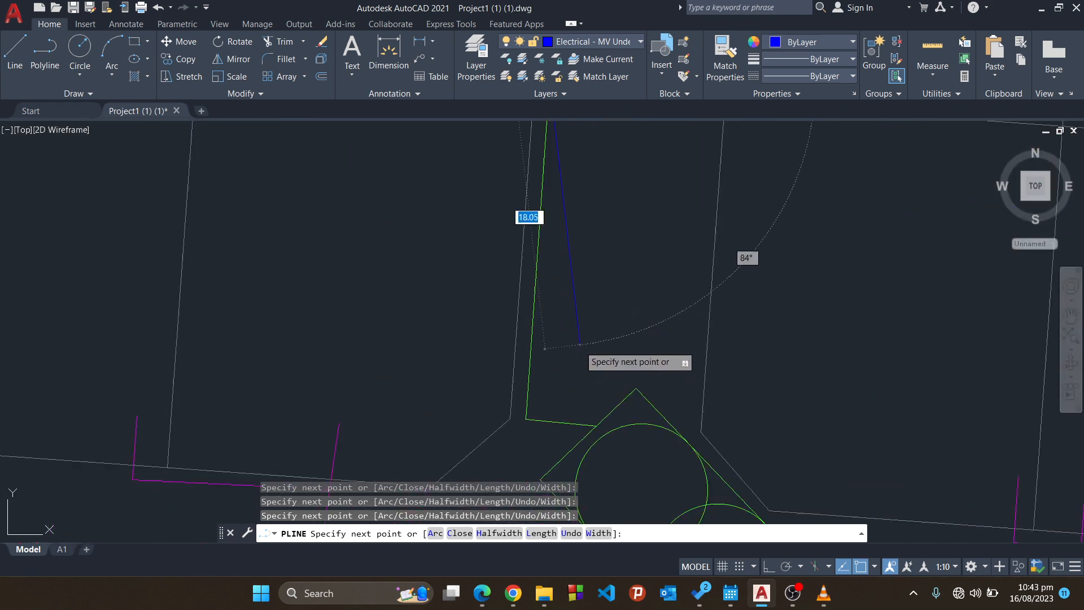
{"action": "left_click", "coordinate": [492, 463]}
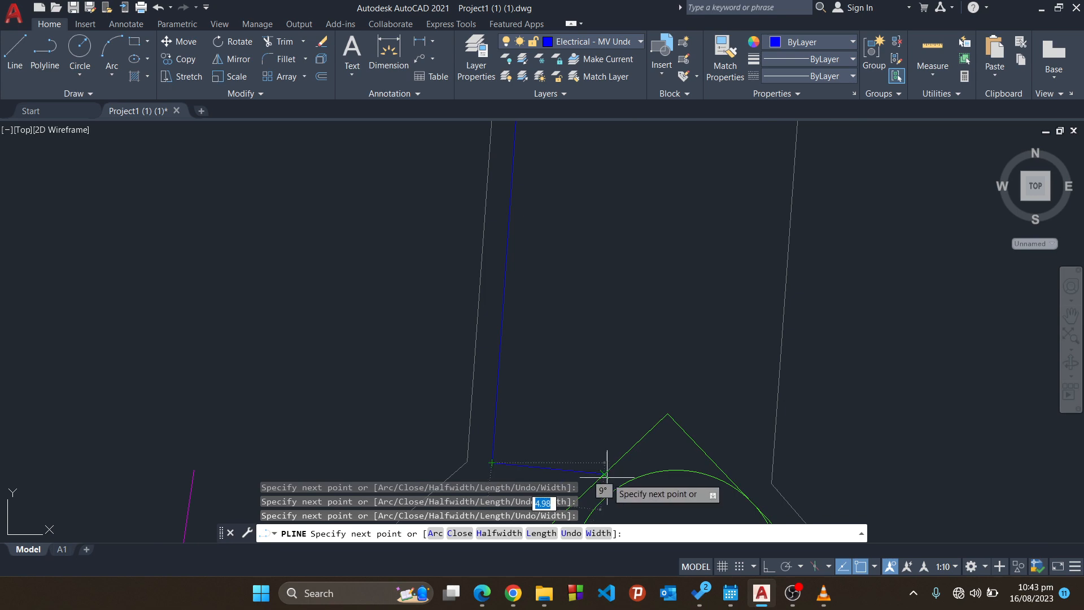
{"action": "key", "text": "Return"}
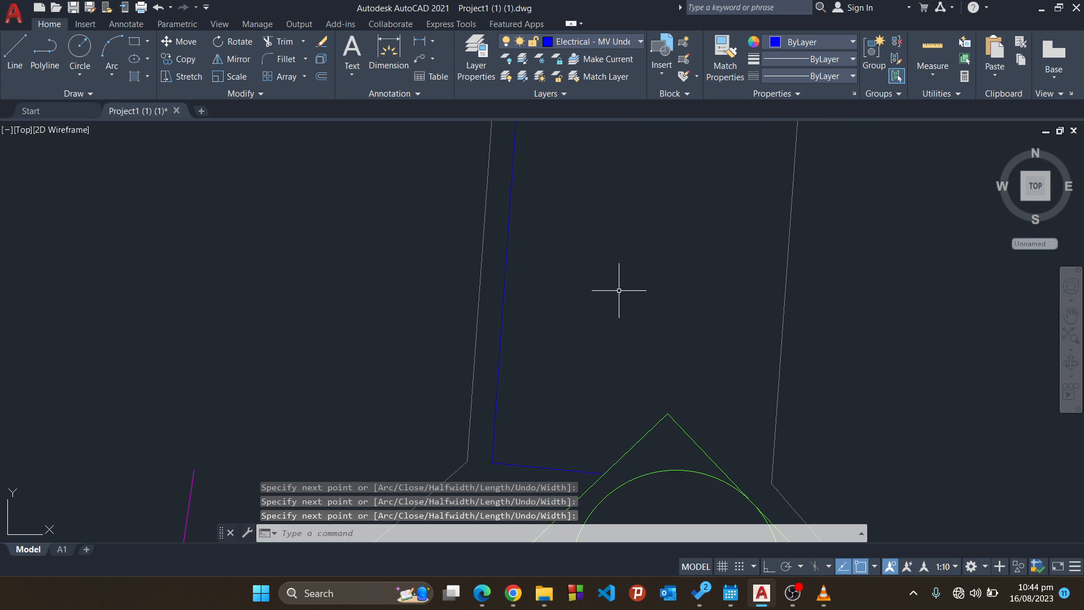
Stretch the green MV cable's lower jog vertex north onto the blue underground cable's northwest corner.
{"action": "scroll", "coordinate": [622, 299], "scroll_direction": "down", "scroll_amount": 3}
{"action": "middle_click_drag", "start_coordinate": [621, 300], "coordinate": [540, 348]}
{"action": "middle_click_drag", "start_coordinate": [529, 403], "coordinate": [515, 363]}
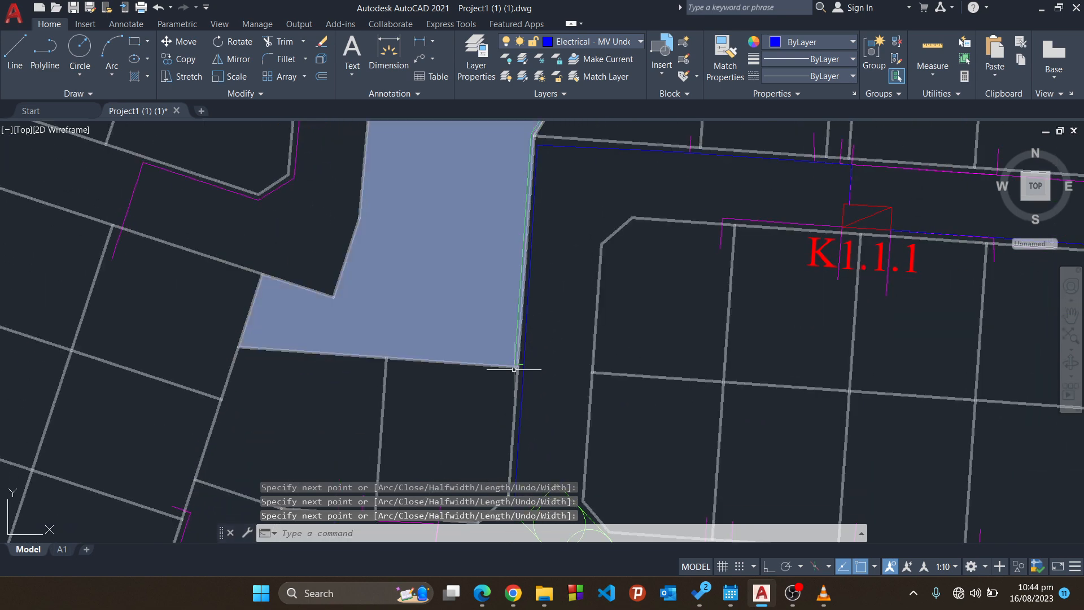
{"action": "scroll", "coordinate": [508, 367], "scroll_direction": "up", "scroll_amount": 5}
{"action": "left_click", "coordinate": [500, 367]}
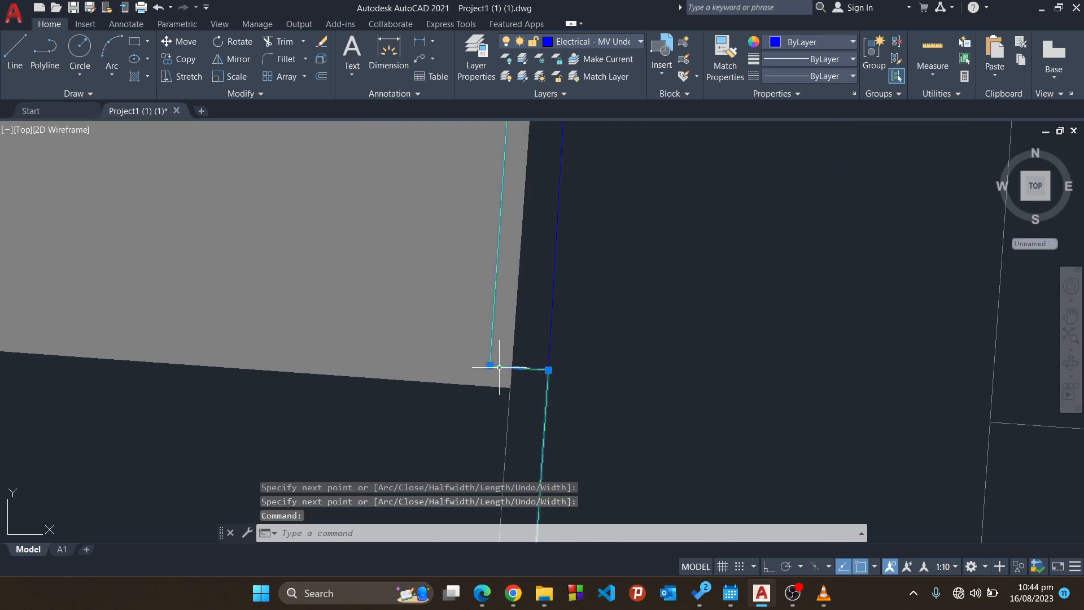
{"action": "left_click", "coordinate": [489, 366]}
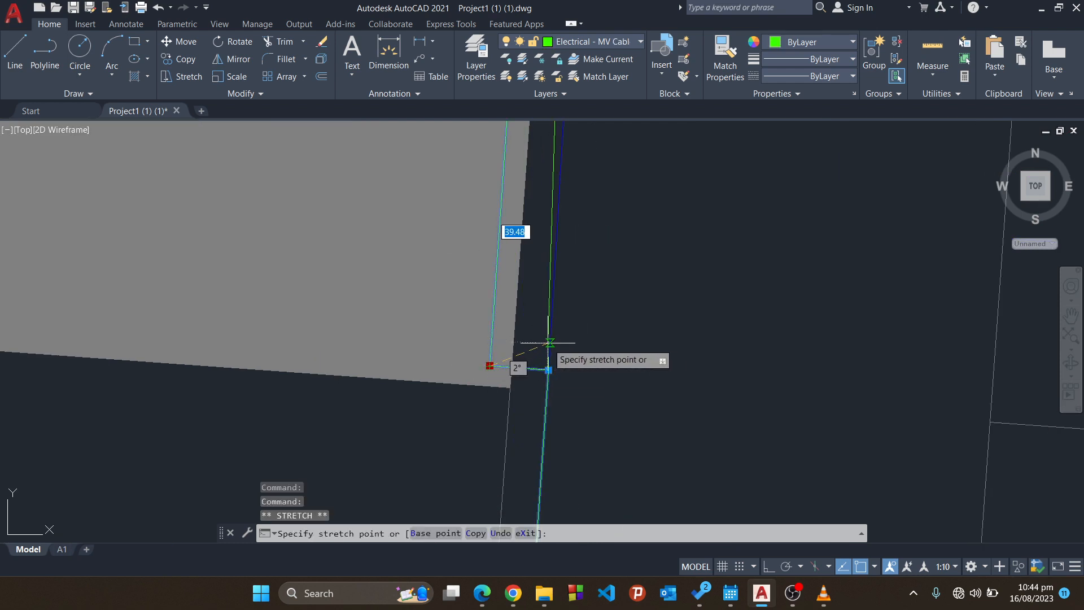
{"action": "middle_click_drag", "start_coordinate": [567, 263], "coordinate": [493, 484]}
{"action": "scroll", "coordinate": [494, 342], "scroll_direction": "down", "scroll_amount": 4}
{"action": "middle_click_drag", "start_coordinate": [493, 308], "coordinate": [451, 493]}
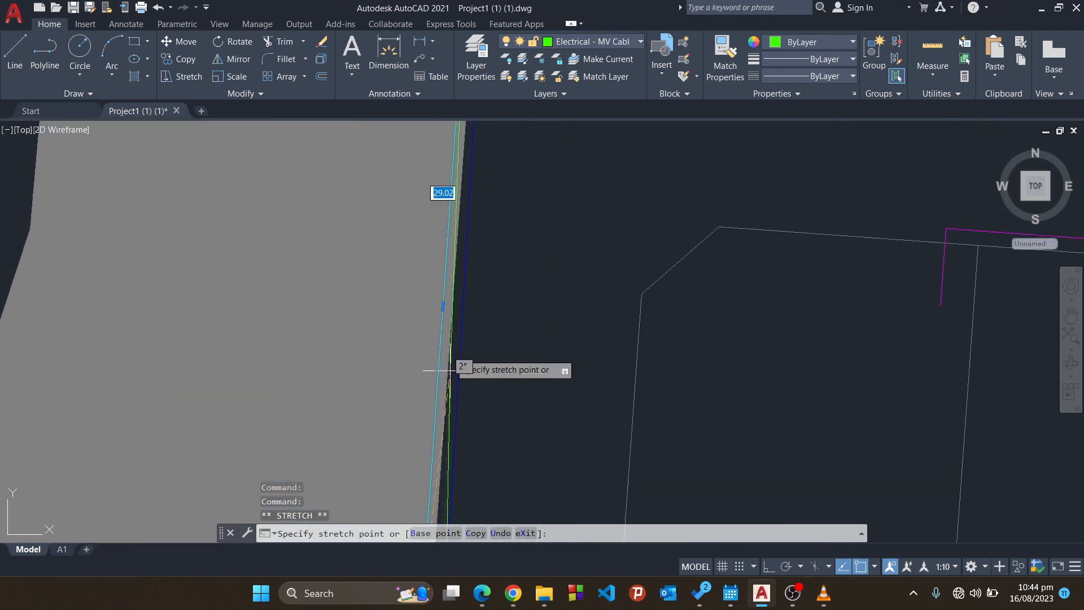
{"action": "middle_click_drag", "start_coordinate": [454, 260], "coordinate": [445, 508]}
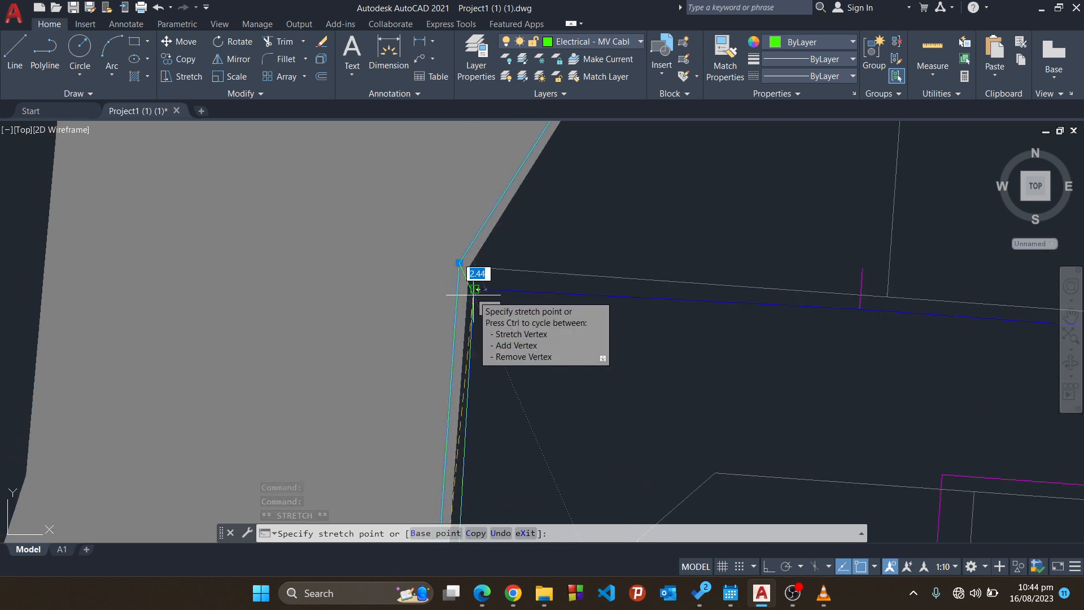
{"action": "scroll", "coordinate": [474, 291], "scroll_direction": "up", "scroll_amount": 5}
{"action": "left_click", "coordinate": [462, 254]}
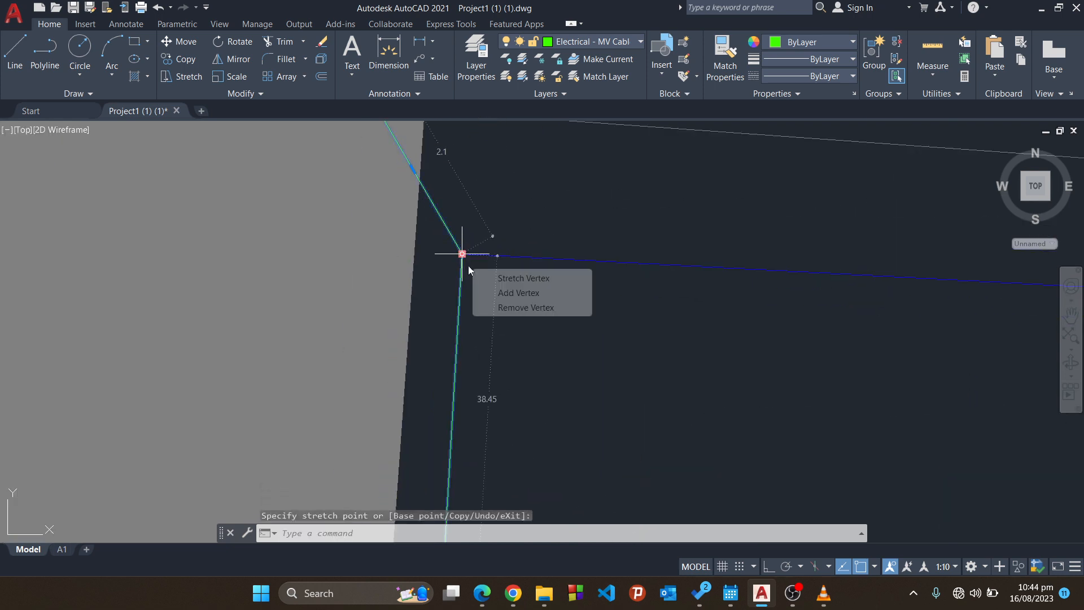
{"action": "middle_click_drag", "start_coordinate": [643, 389], "coordinate": [998, 468]}
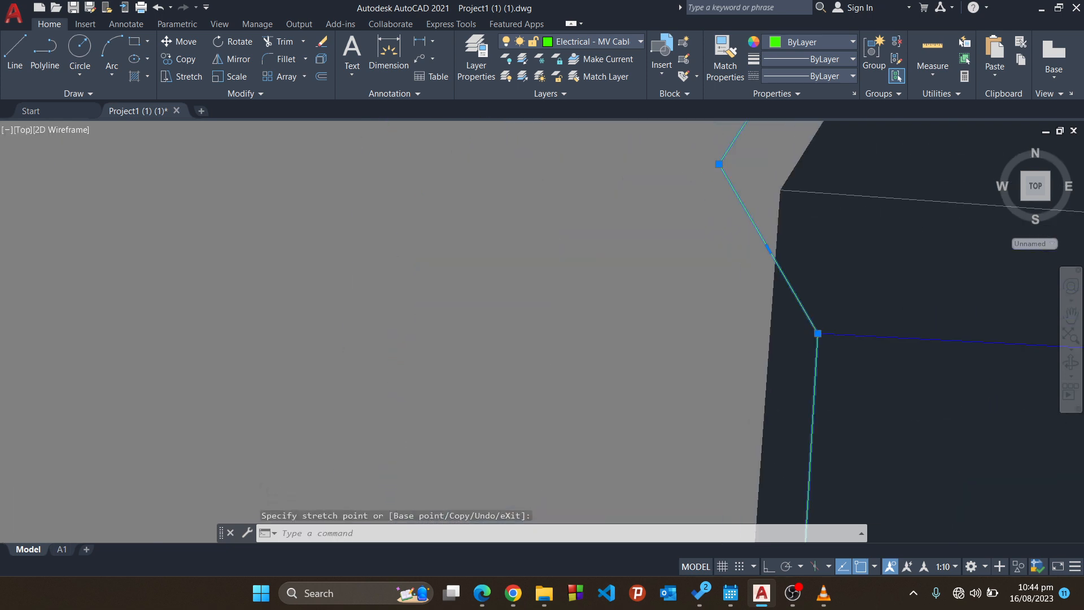
{"action": "left_click", "coordinate": [718, 164]}
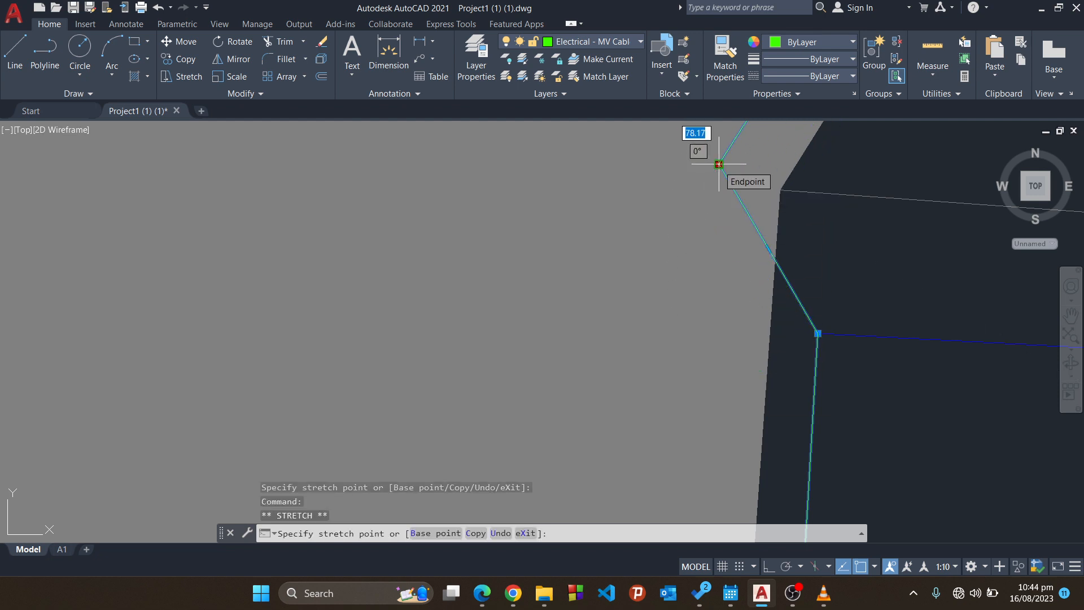
{"action": "key", "text": "Escape"}
Review the cable routes and kiosk labels between the northern row and the western twin-circle symbol.
{"action": "mouse_move", "coordinate": [834, 322]}
{"action": "middle_mouse_down"}
{"action": "mouse_move", "coordinate": [731, 337]}
{"action": "mouse_move", "coordinate": [804, 440]}
{"action": "mouse_move", "coordinate": [723, 373]}
{"action": "middle_mouse_up"}
{"action": "scroll", "coordinate": [807, 442], "scroll_direction": "down", "scroll_amount": 5}
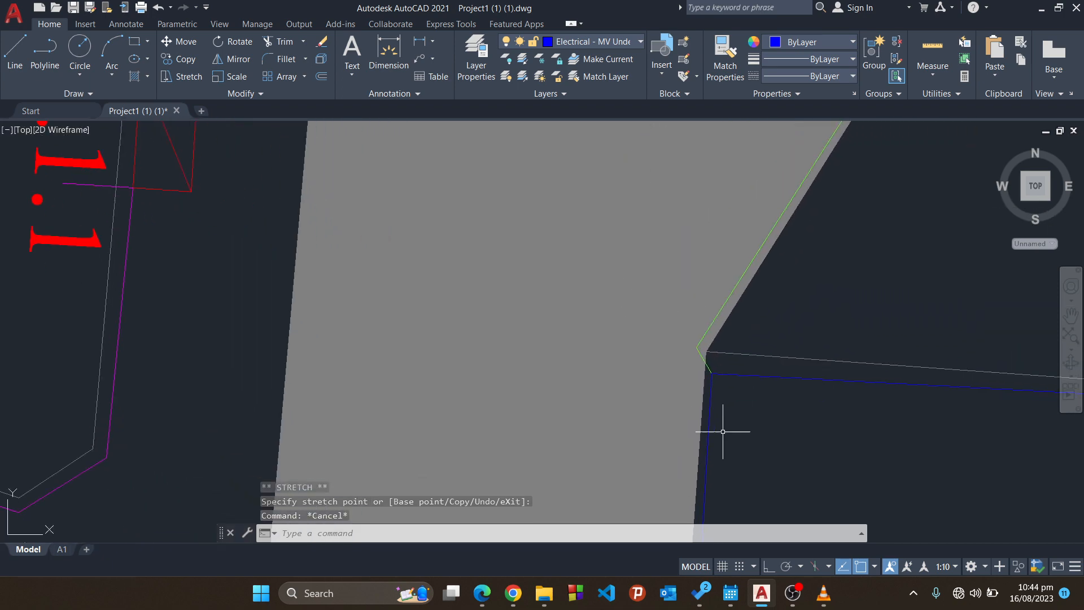
{"action": "scroll", "coordinate": [723, 431], "scroll_direction": "down", "scroll_amount": 4}
{"action": "middle_click_drag", "start_coordinate": [721, 415], "coordinate": [666, 305]}
{"action": "middle_click_drag", "start_coordinate": [666, 417], "coordinate": [669, 346]}
{"action": "middle_click_drag", "start_coordinate": [694, 455], "coordinate": [651, 373]}
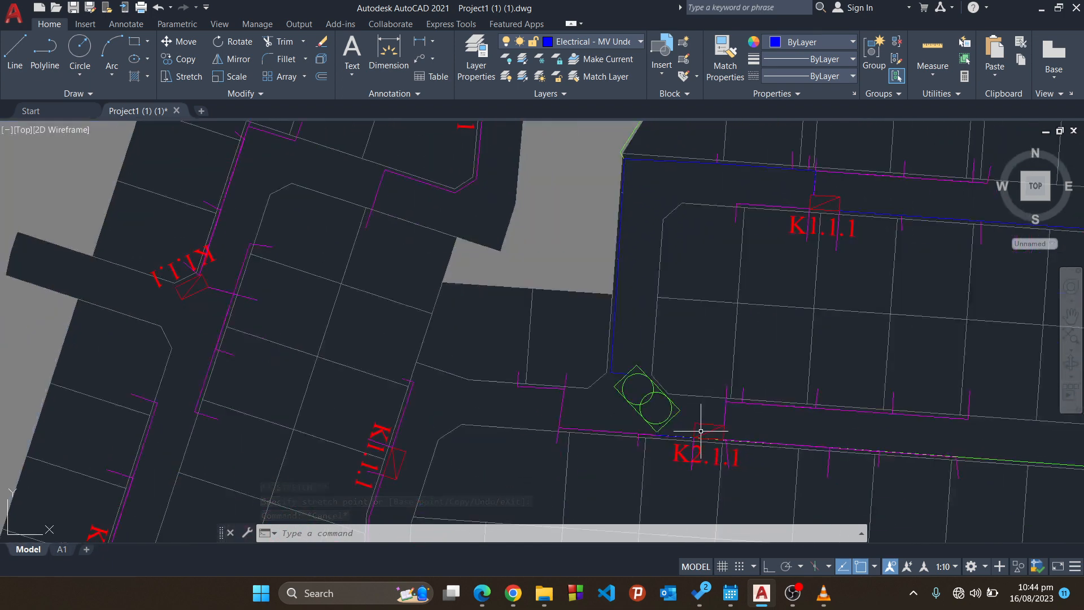
{"action": "middle_click_drag", "start_coordinate": [698, 431], "coordinate": [662, 422]}
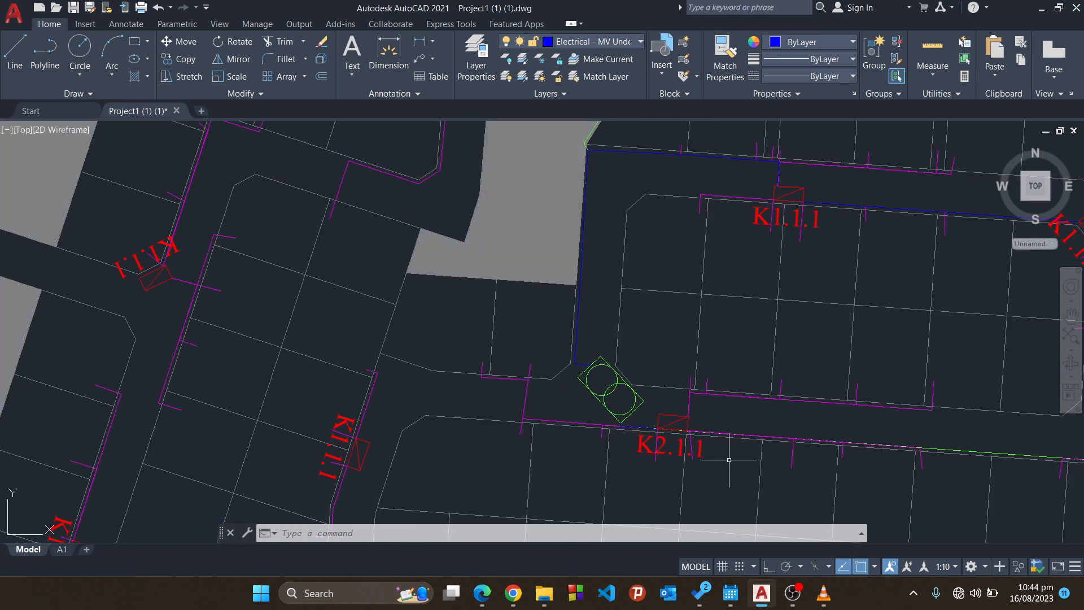
{"action": "scroll", "coordinate": [621, 237], "scroll_direction": "down", "scroll_amount": 5}
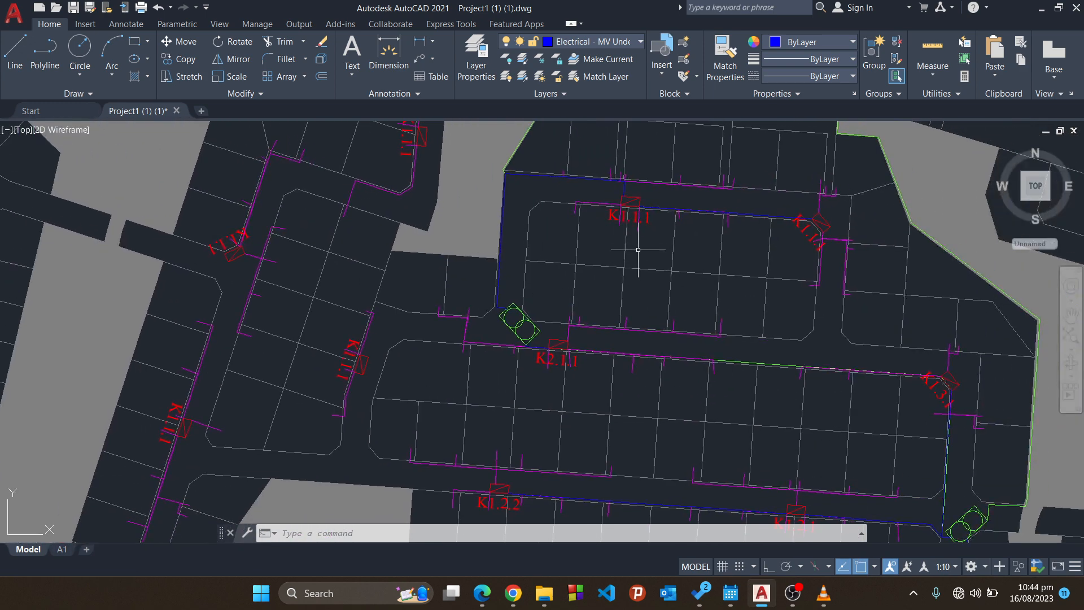
Change the label attribute of the northern row's western kiosk to K2.2.1 and close its properties.
{"action": "scroll", "coordinate": [634, 243], "scroll_direction": "up", "scroll_amount": 6}
{"action": "left_click", "coordinate": [639, 234]}
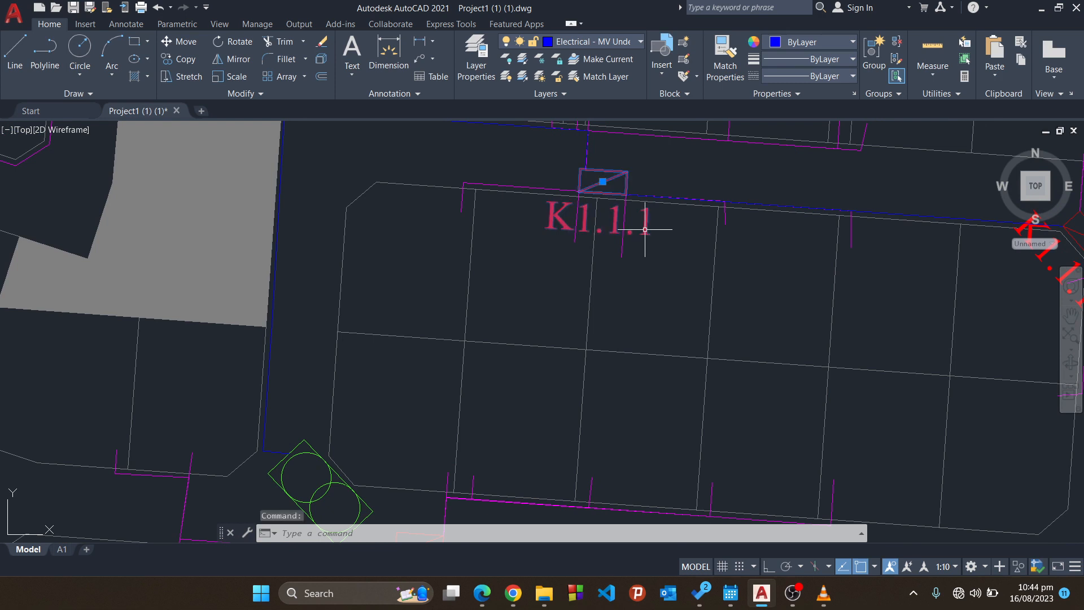
{"action": "right_click", "coordinate": [645, 232]}
{"action": "left_click", "coordinate": [701, 567]}
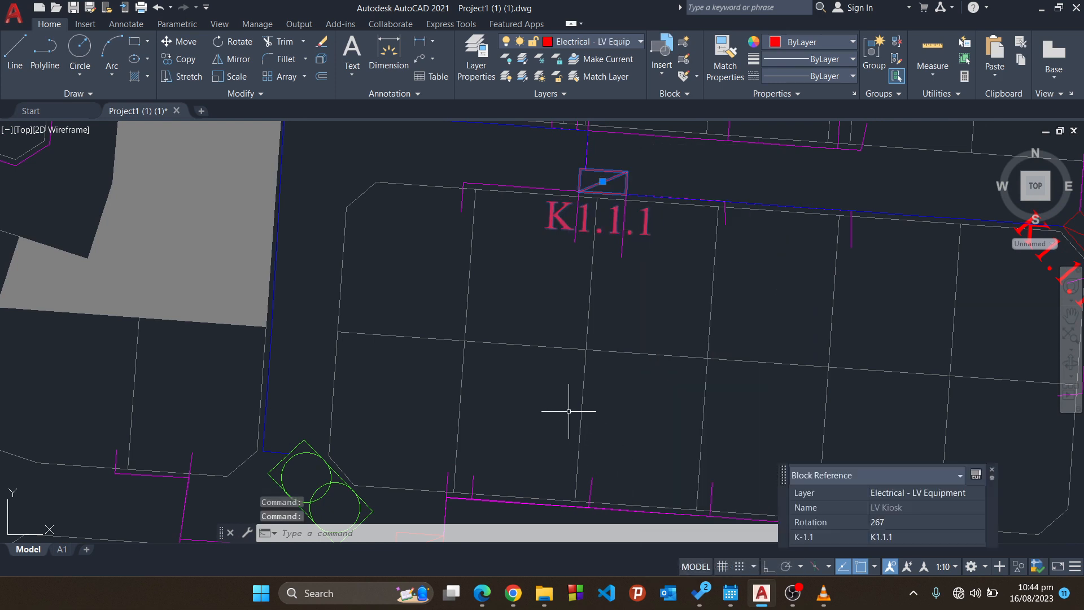
{"action": "left_click", "coordinate": [907, 538]}
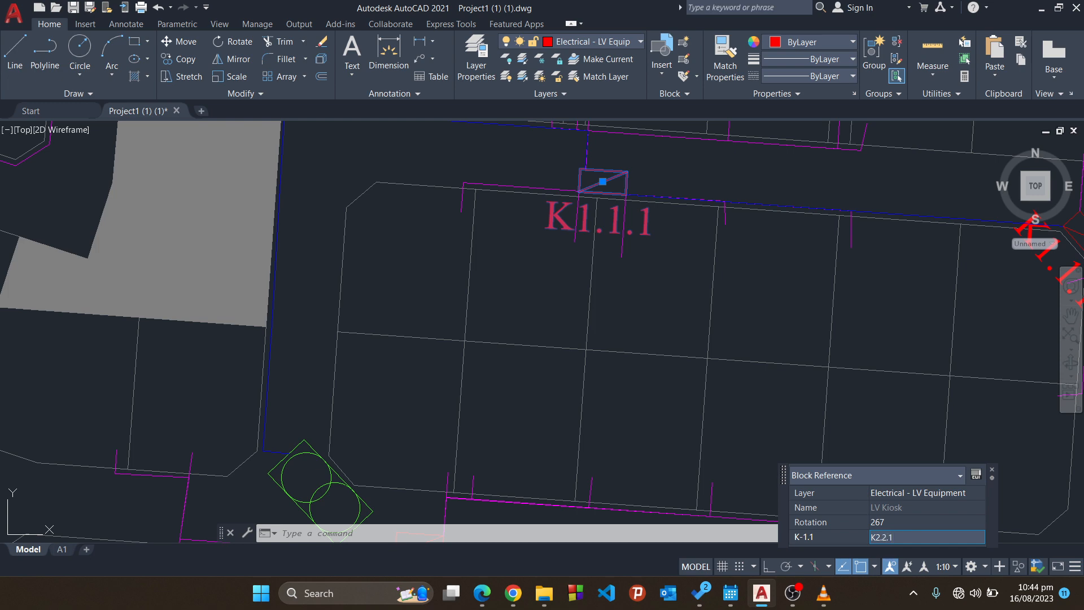
{"action": "key", "text": "Return"}
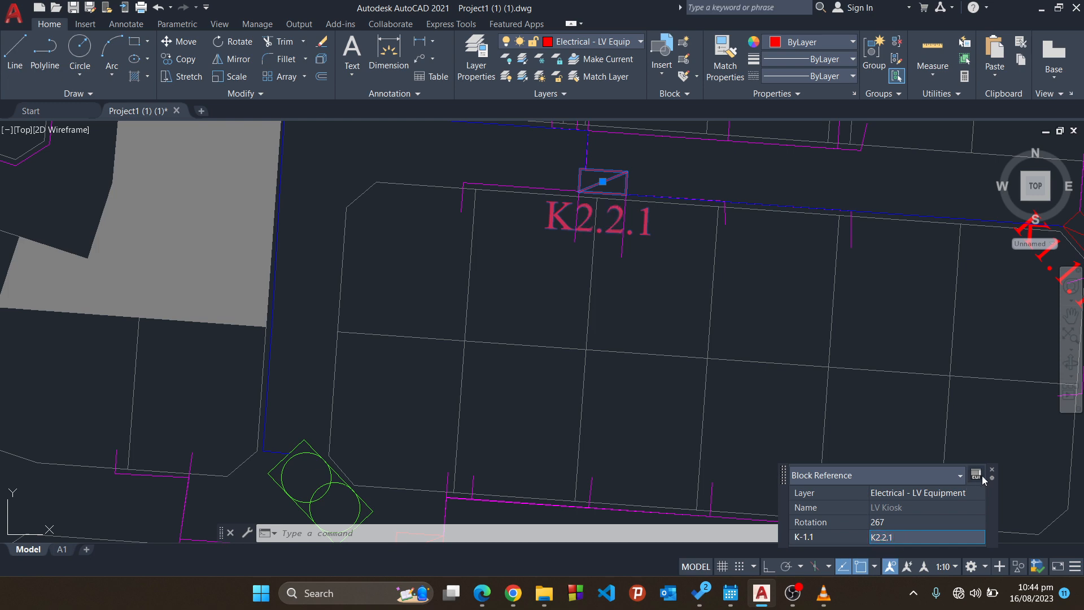
{"action": "left_click", "coordinate": [994, 473]}
Add the northern row's angled K1.1.1 kiosk to the selection and view the quick properties shared by both kiosks.
{"action": "scroll", "coordinate": [963, 455], "scroll_direction": "down", "scroll_amount": 5}
{"action": "scroll", "coordinate": [687, 347], "scroll_direction": "up", "scroll_amount": 8}
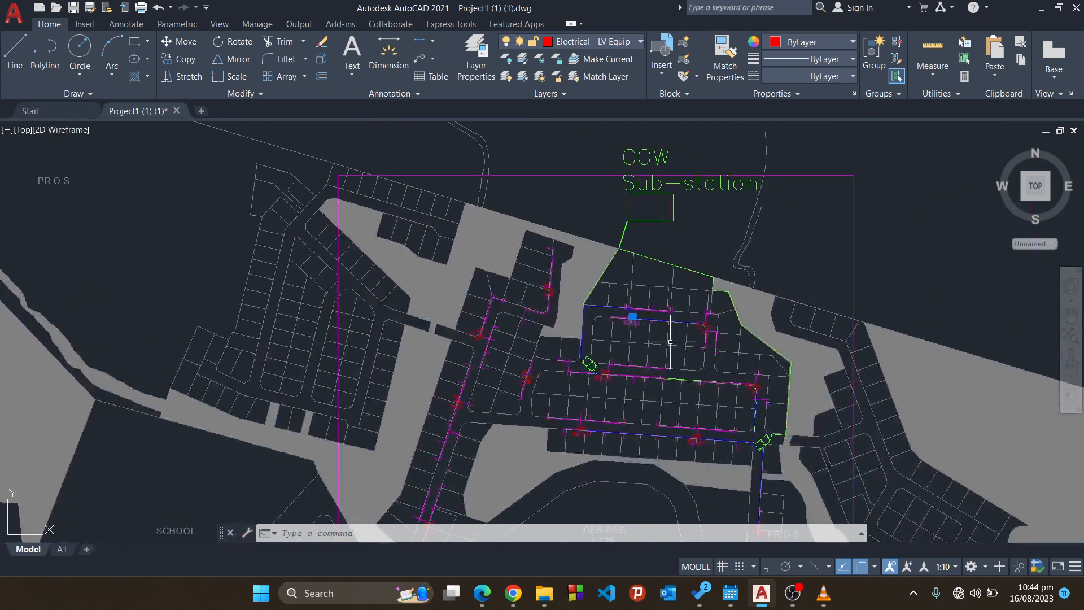
{"action": "middle_click_drag", "start_coordinate": [687, 347], "coordinate": [651, 383]}
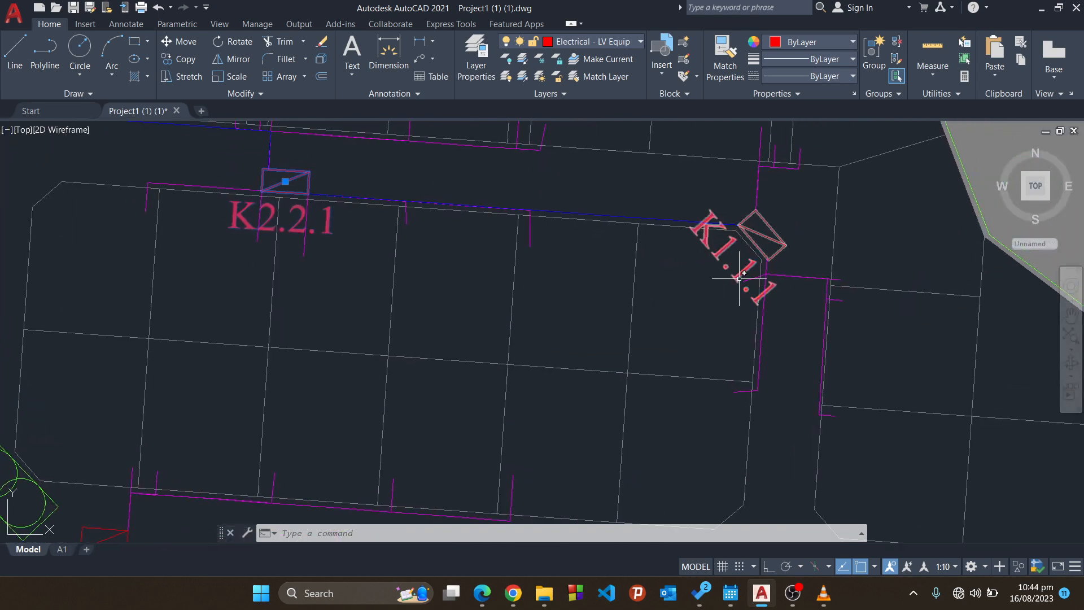
{"action": "left_click", "coordinate": [744, 270]}
{"action": "right_click", "coordinate": [745, 270]}
{"action": "left_click", "coordinate": [830, 567]}
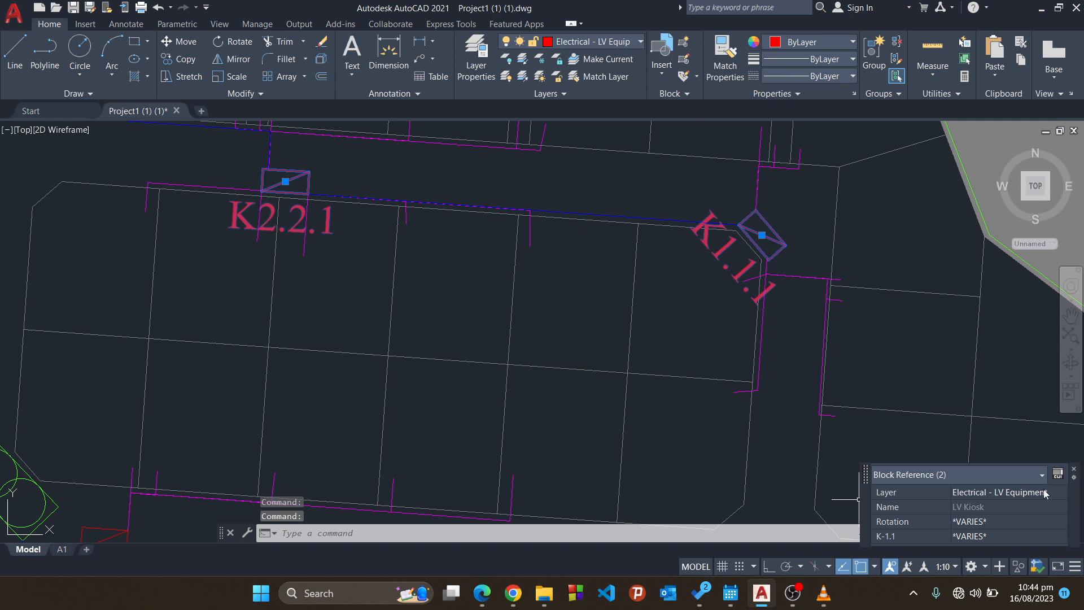
{"action": "left_click", "coordinate": [1075, 474]}
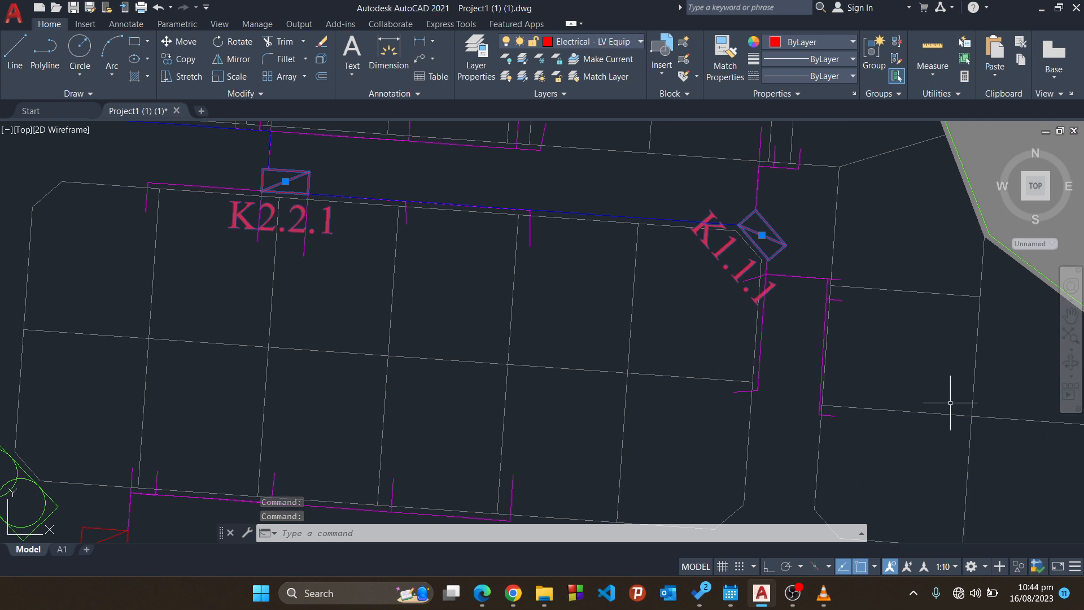
{"action": "right_click", "coordinate": [743, 255]}
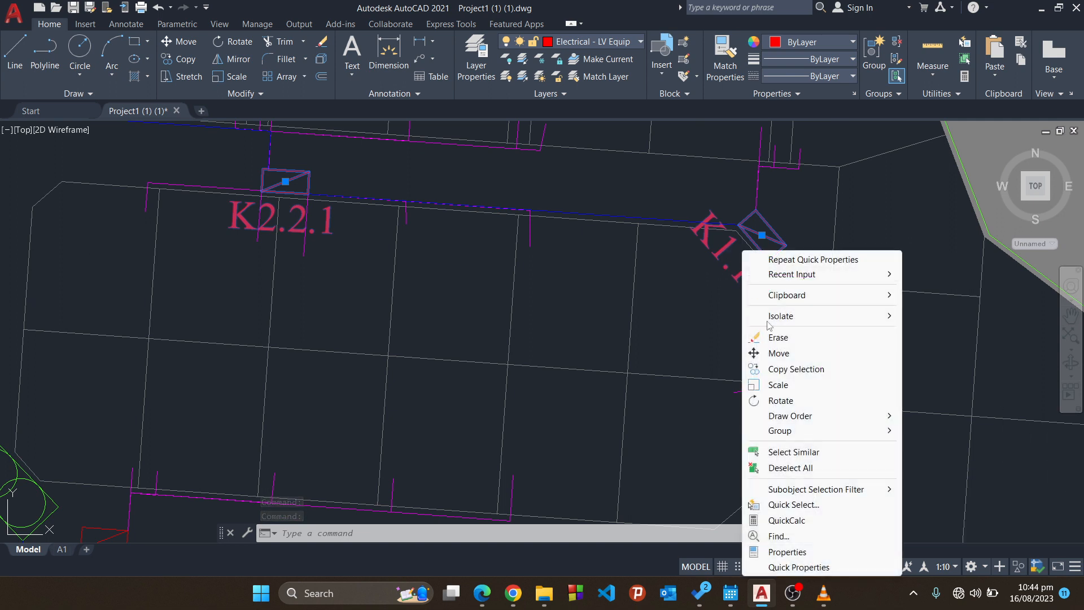
{"action": "left_click", "coordinate": [787, 551]}
{"action": "scroll", "coordinate": [172, 351], "scroll_direction": "down", "scroll_amount": 3}
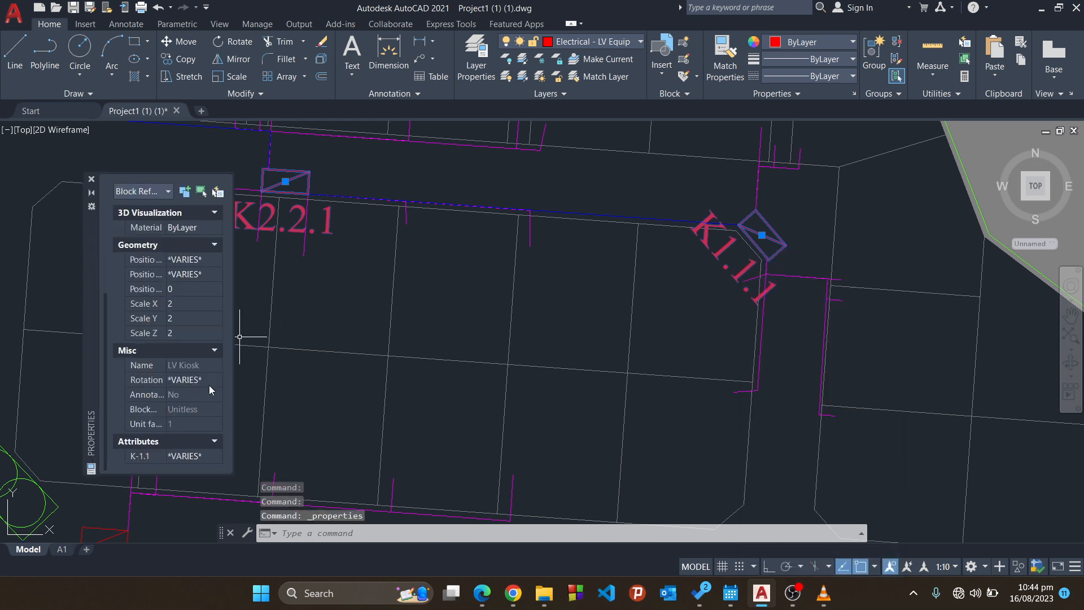
{"action": "left_click", "coordinate": [192, 456]}
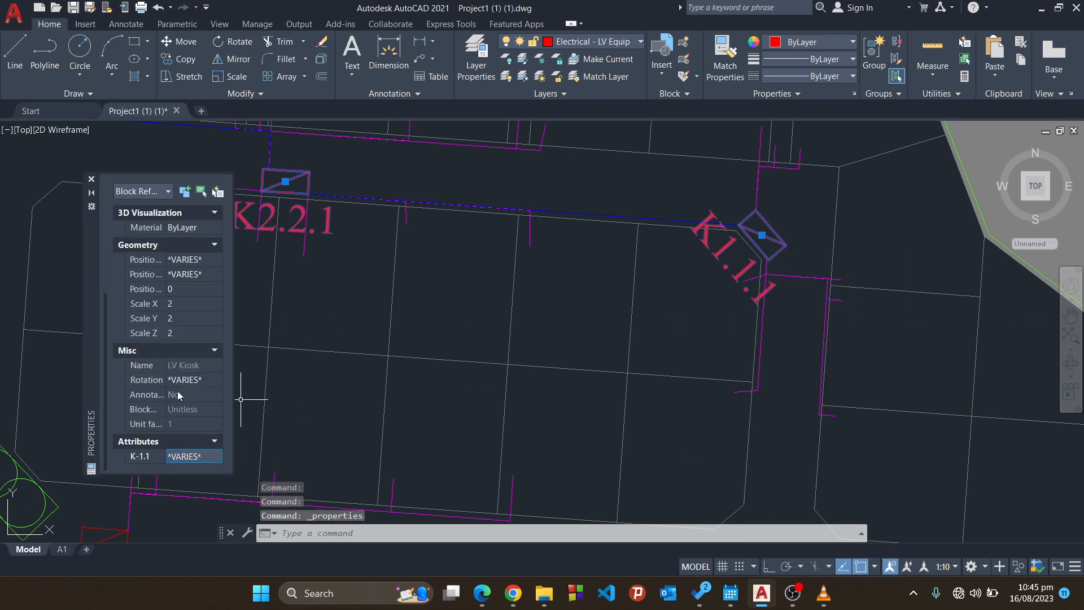
{"action": "left_click", "coordinate": [91, 179]}
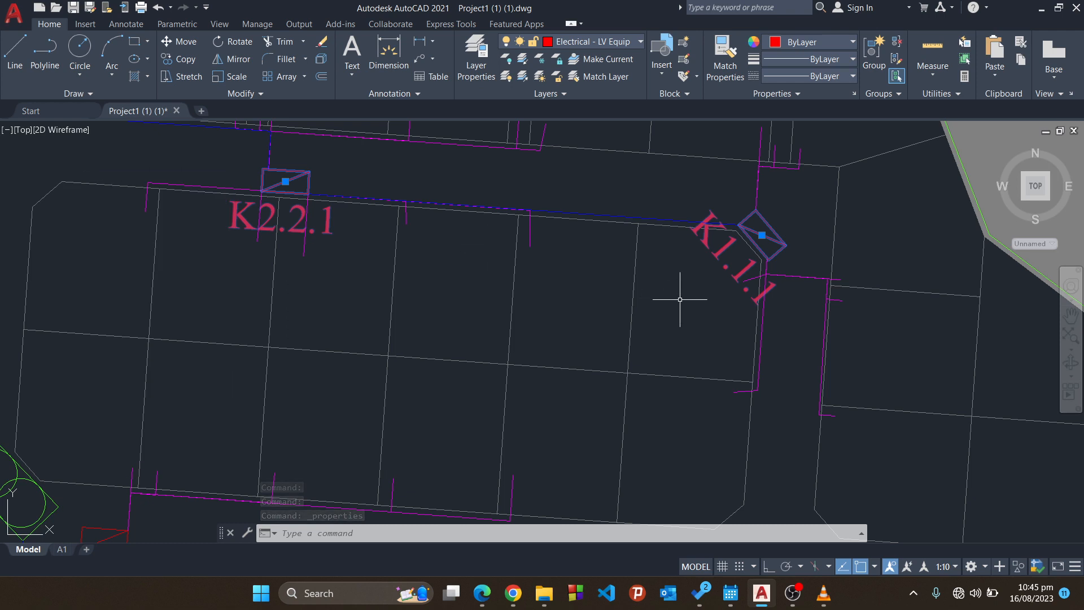
{"action": "right_click", "coordinate": [739, 251]}
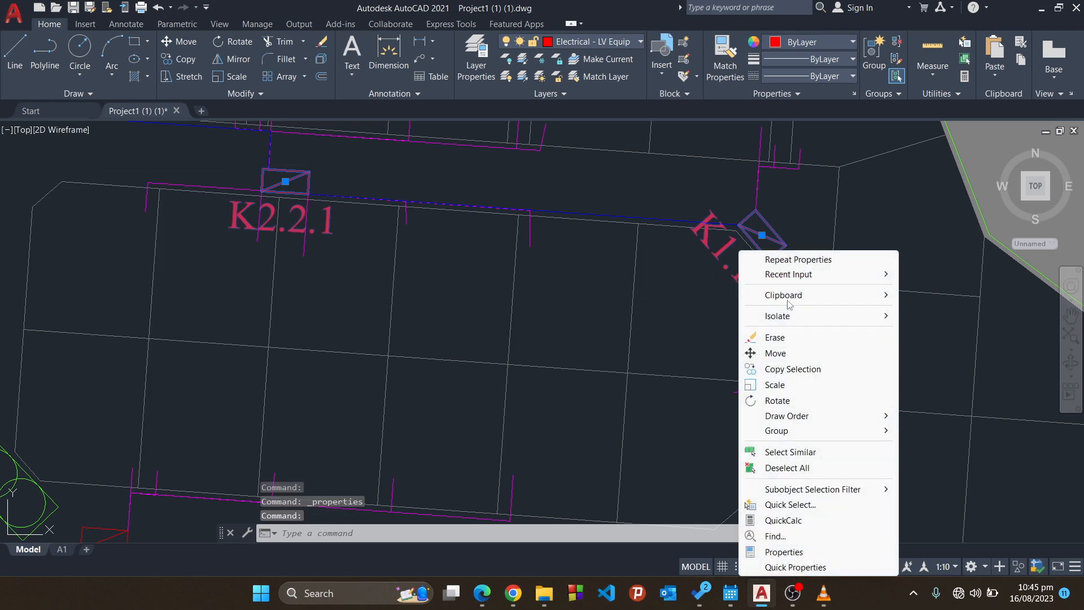
{"action": "mouse_move", "coordinate": [790, 301]}
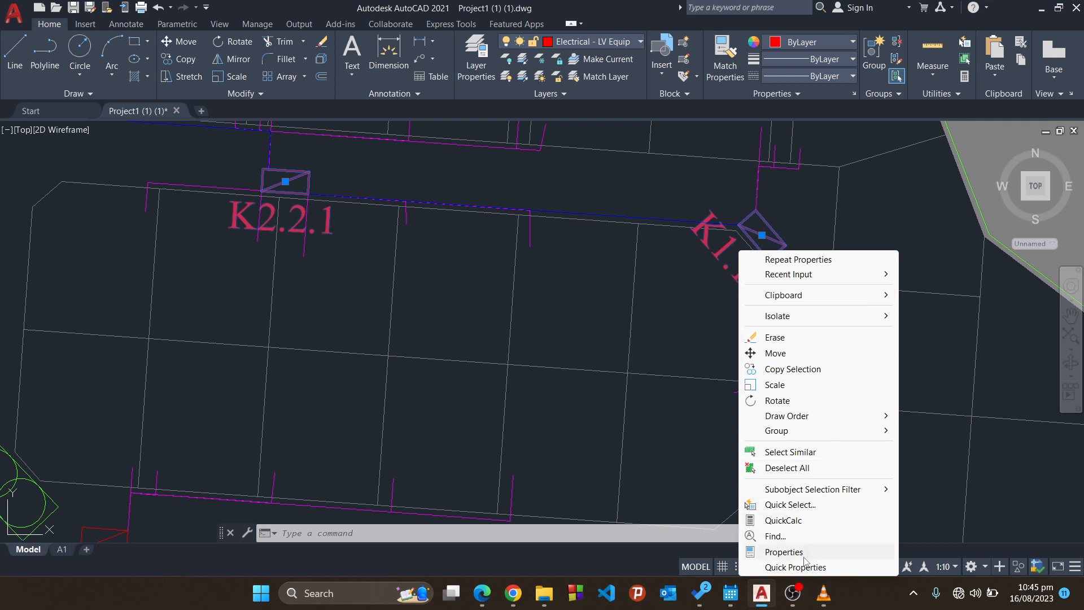
{"action": "left_click", "coordinate": [784, 552]}
{"action": "scroll", "coordinate": [179, 406], "scroll_direction": "down", "scroll_amount": 3}
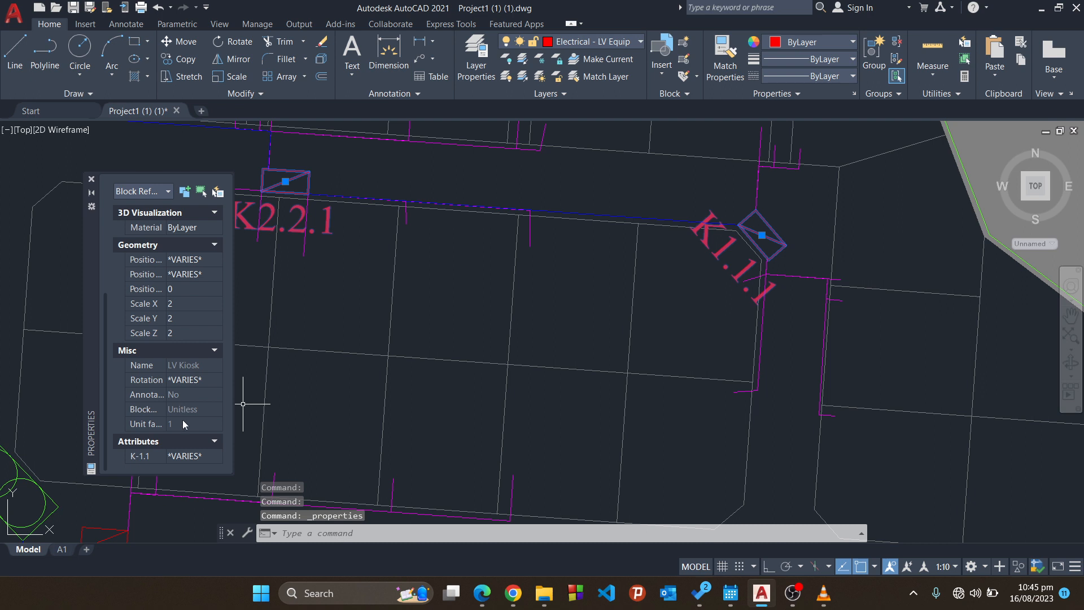
{"action": "left_click", "coordinate": [197, 456]}
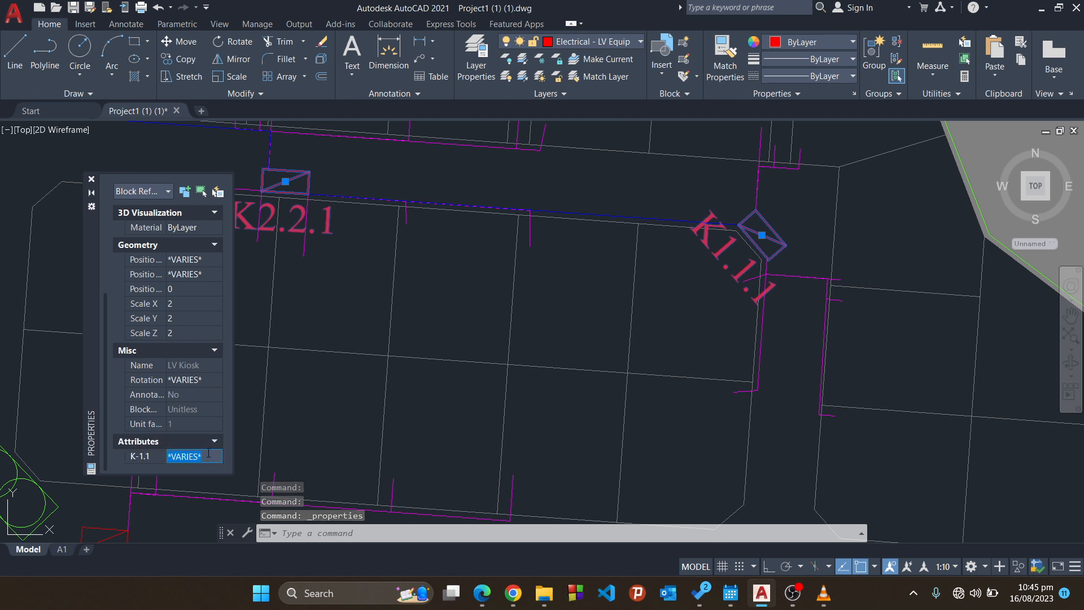
{"action": "key", "text": "Escape"}
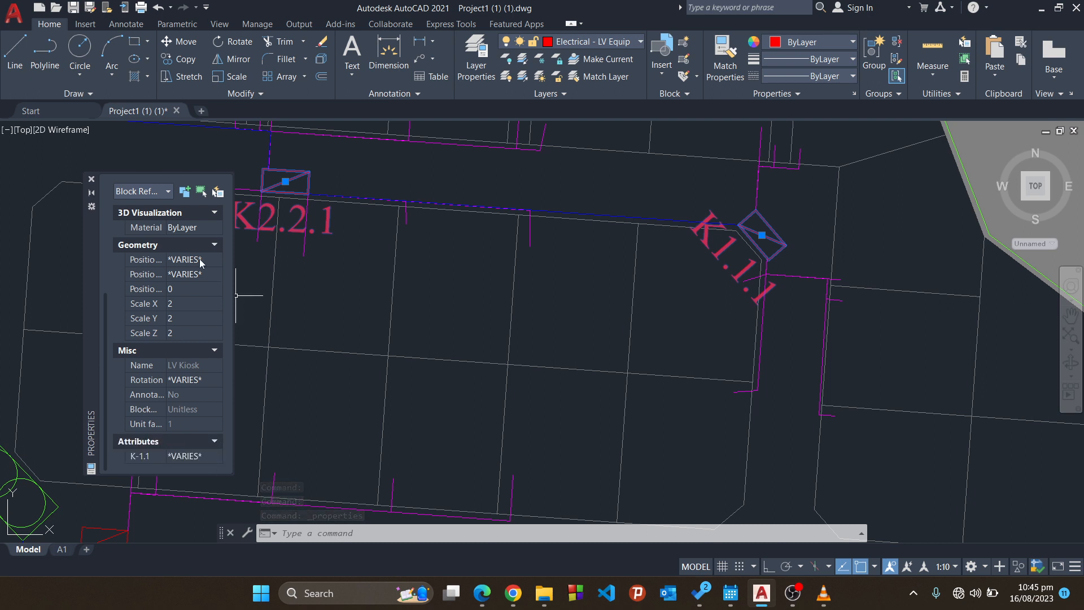
{"action": "left_click", "coordinate": [90, 179]}
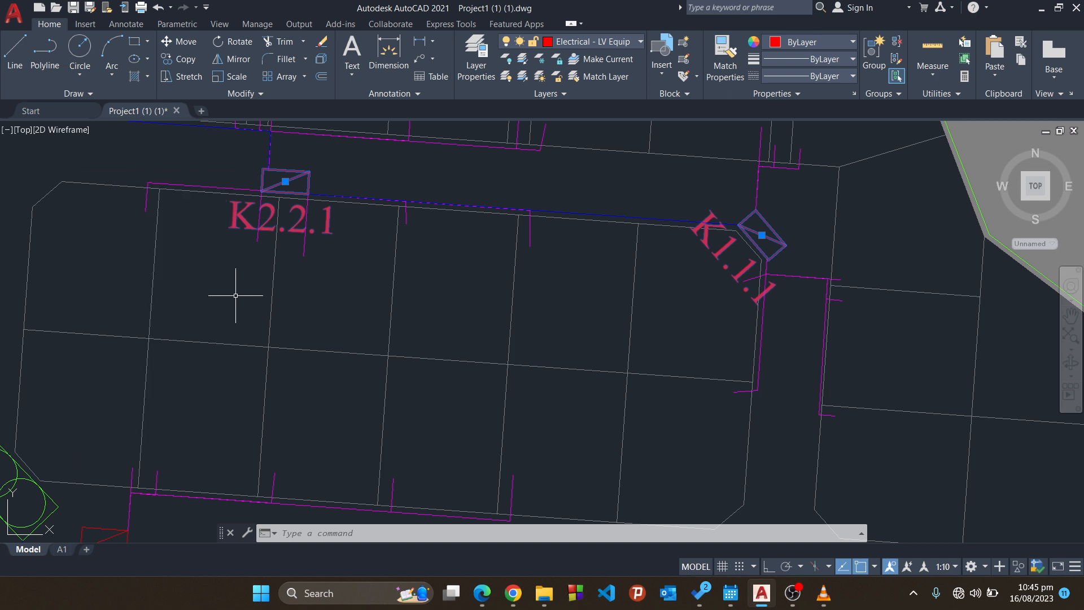
Set the K-1.1 label attribute of both selected northern-row kiosks to 2 through their shared quick properties.
{"action": "right_click", "coordinate": [727, 248]}
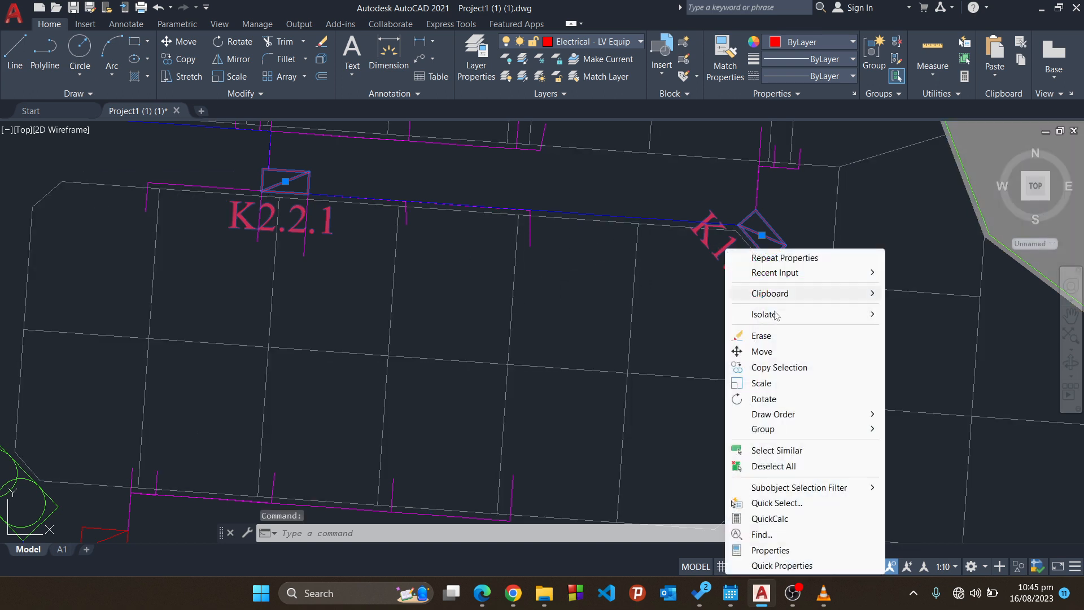
{"action": "left_click", "coordinate": [804, 565]}
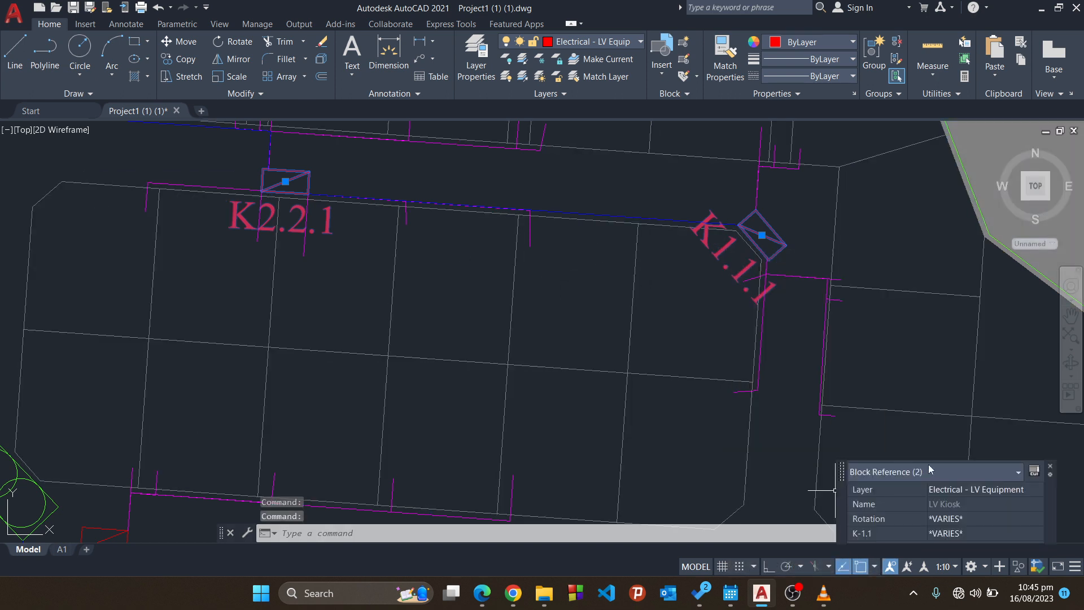
{"action": "left_click", "coordinate": [892, 472]}
{"action": "left_click", "coordinate": [851, 479]}
{"action": "left_click_drag", "start_coordinate": [846, 476], "coordinate": [787, 306]}
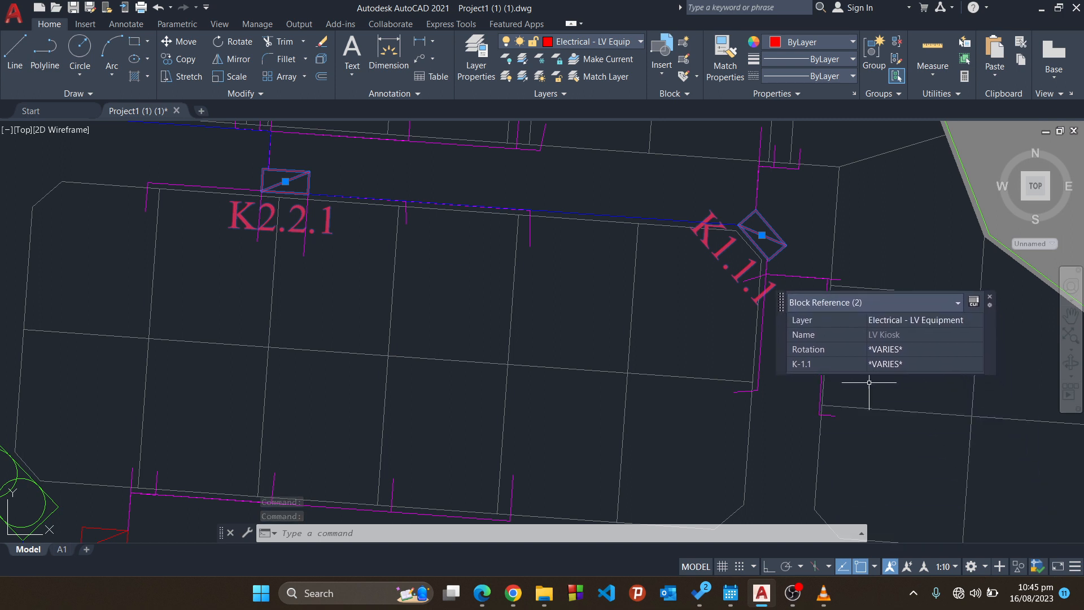
{"action": "left_click", "coordinate": [909, 364]}
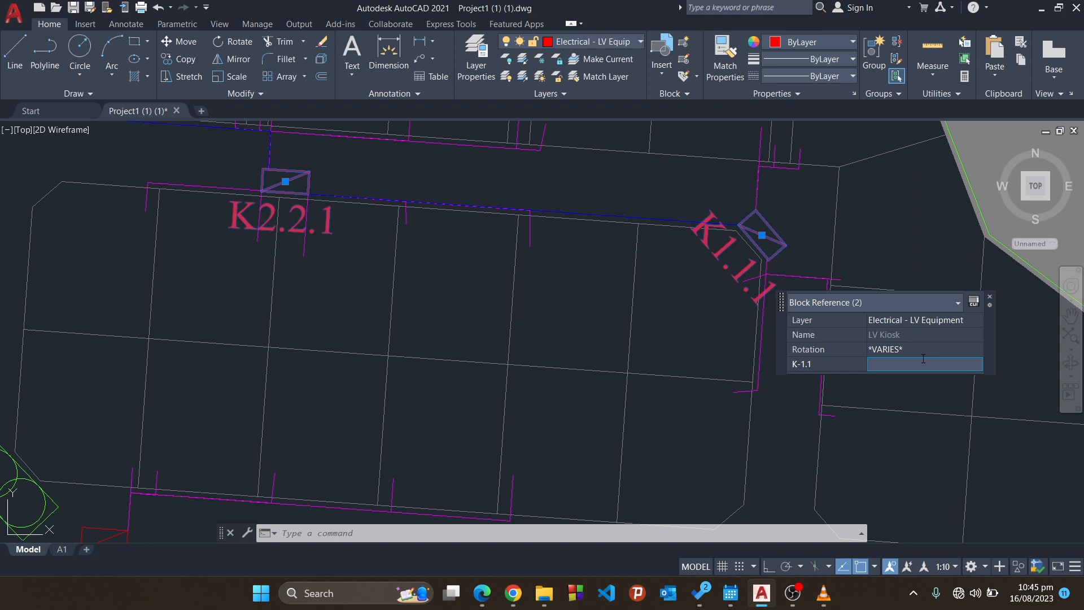
{"action": "type", "text": "2"}
{"action": "key", "text": "Return"}
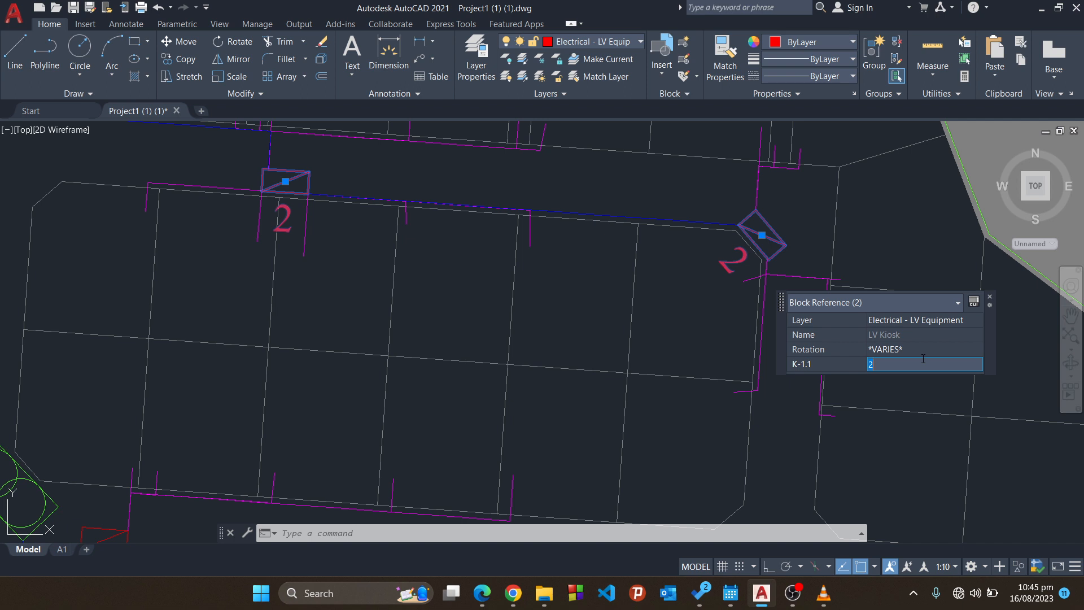
Close the quick properties and undo the shared label change on the two northern-row kiosks.
{"action": "left_click", "coordinate": [989, 297]}
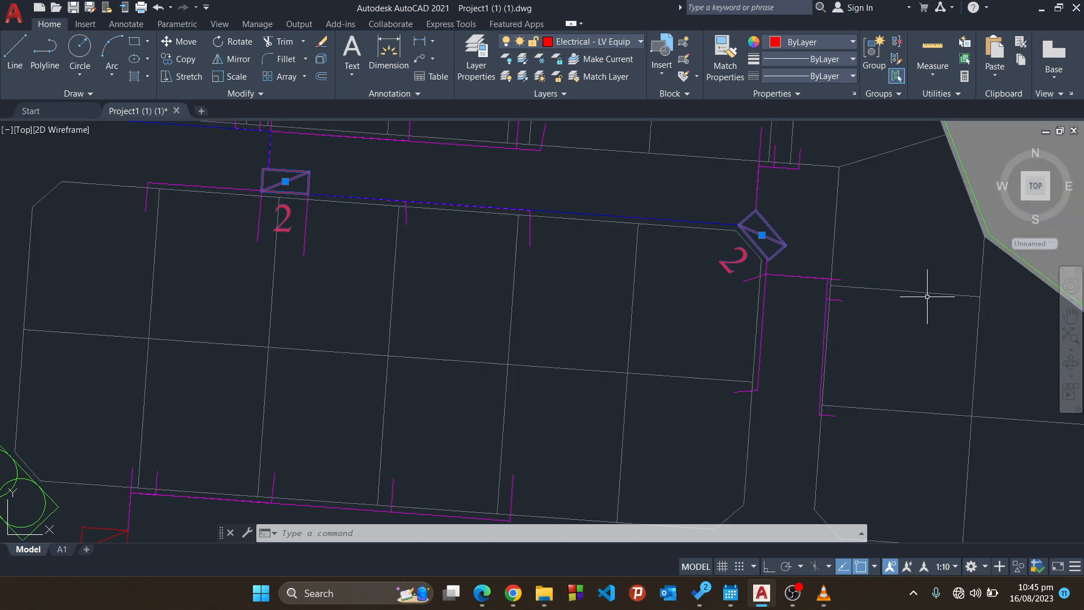
{"action": "key", "text": "ctrl+z"}
{"action": "scroll", "coordinate": [801, 259], "scroll_direction": "down", "scroll_amount": 6}
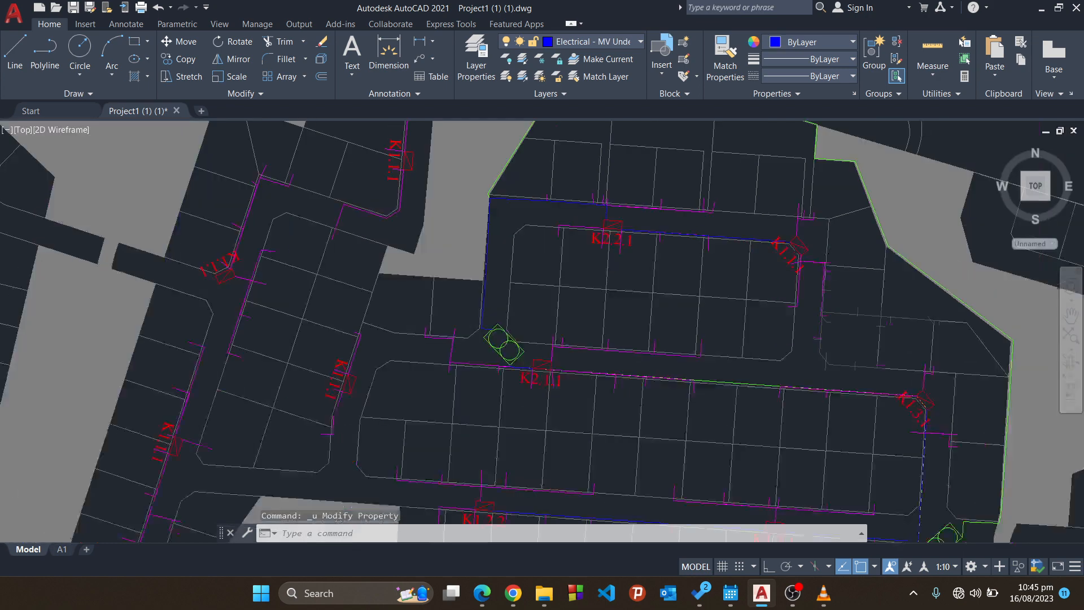
{"action": "mouse_move", "coordinate": [801, 259]}
{"action": "middle_mouse_down"}
{"action": "mouse_move", "coordinate": [597, 288]}
{"action": "mouse_move", "coordinate": [765, 299]}
{"action": "middle_mouse_up"}
{"action": "scroll", "coordinate": [612, 283], "scroll_direction": "up", "scroll_amount": 4}
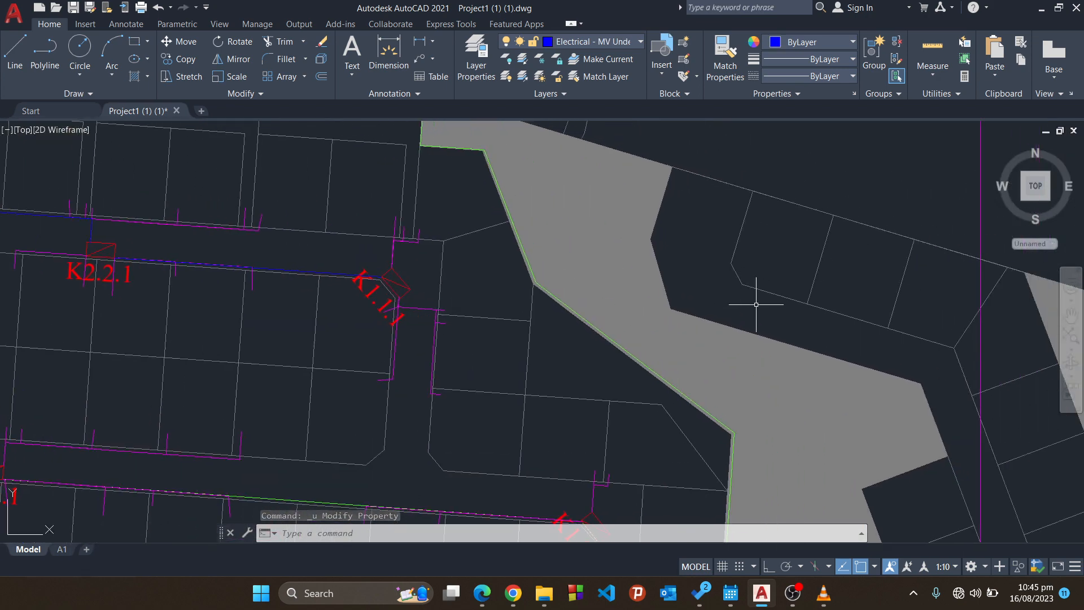
{"action": "scroll", "coordinate": [765, 300], "scroll_direction": "down", "scroll_amount": 2}
{"action": "scroll", "coordinate": [561, 307], "scroll_direction": "down", "scroll_amount": 2}
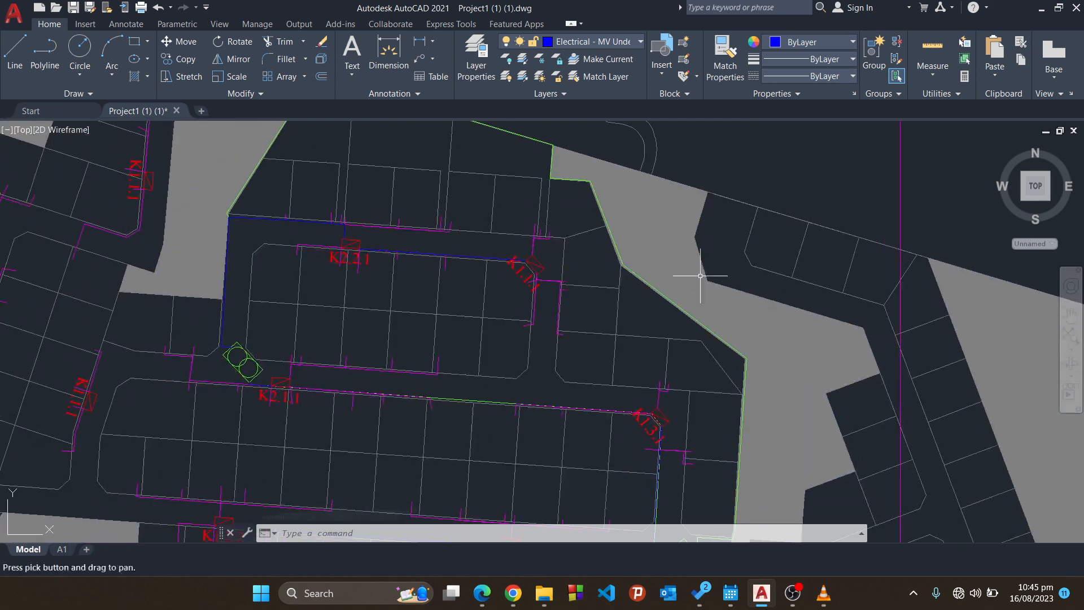
Change the label attribute of the northern row's angled K1.1.1 kiosk to K2.2.3 in the Enhanced Attribute Editor.
{"action": "scroll", "coordinate": [574, 286], "scroll_direction": "up", "scroll_amount": 5}
{"action": "middle_click_drag", "start_coordinate": [471, 269], "coordinate": [658, 263]}
{"action": "left_click", "coordinate": [624, 227]}
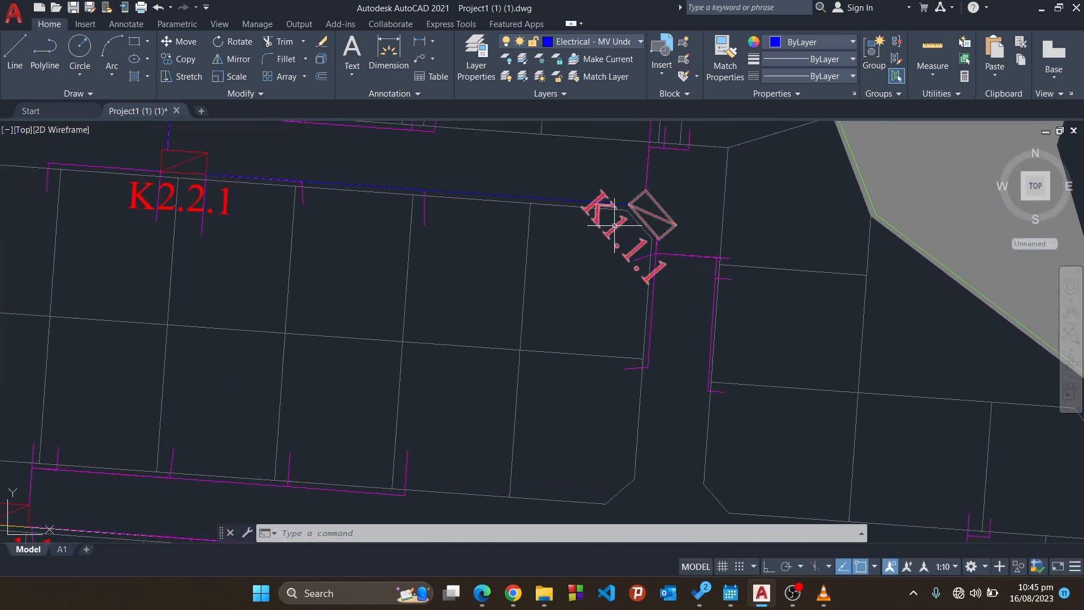
{"action": "right_click", "coordinate": [615, 227]}
{"action": "mouse_move", "coordinate": [703, 282]}
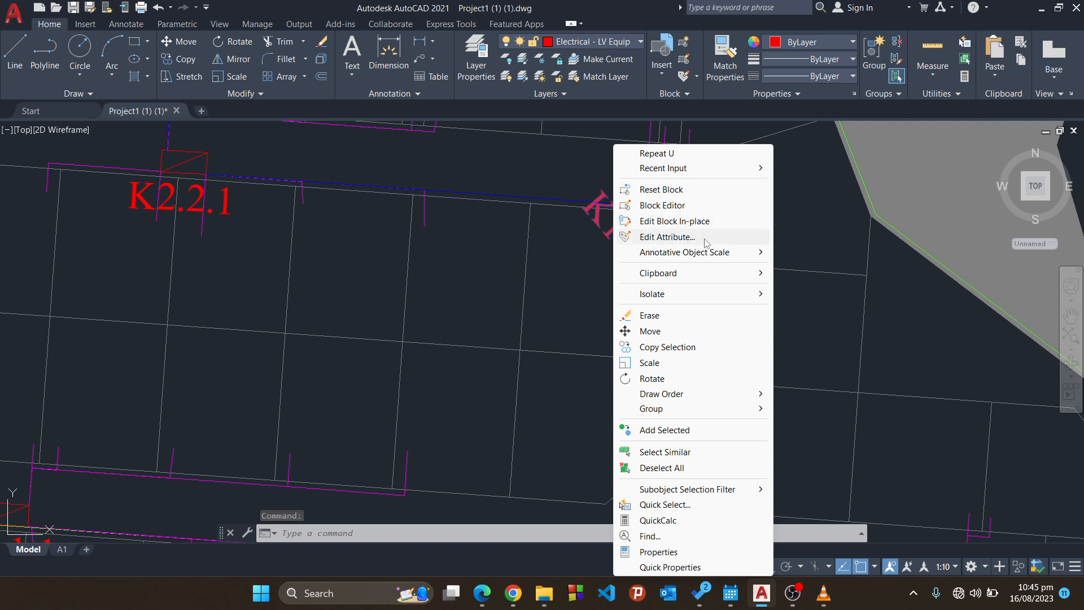
{"action": "left_click", "coordinate": [712, 236]}
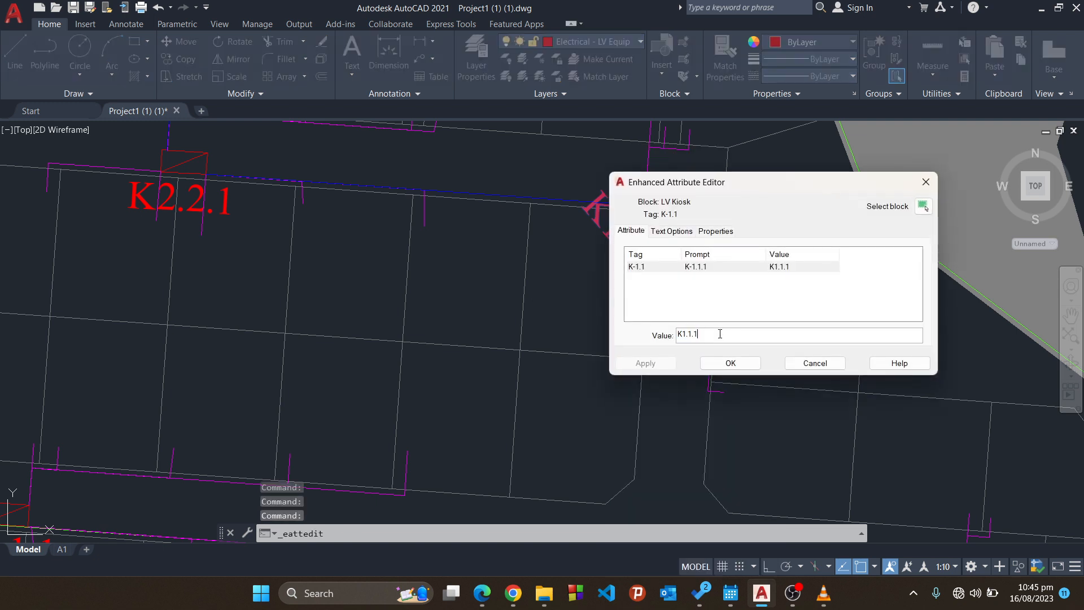
{"action": "left_click_drag", "start_coordinate": [804, 185], "coordinate": [900, 200]}
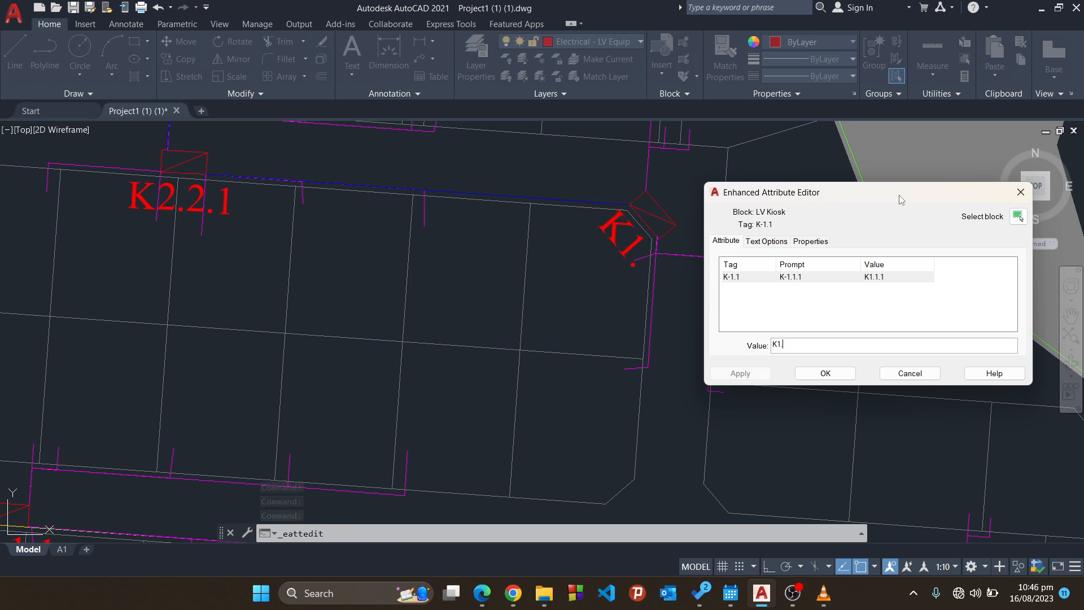
{"action": "key", "text": "BackSpace"}
{"action": "key", "text": "BackSpace"}
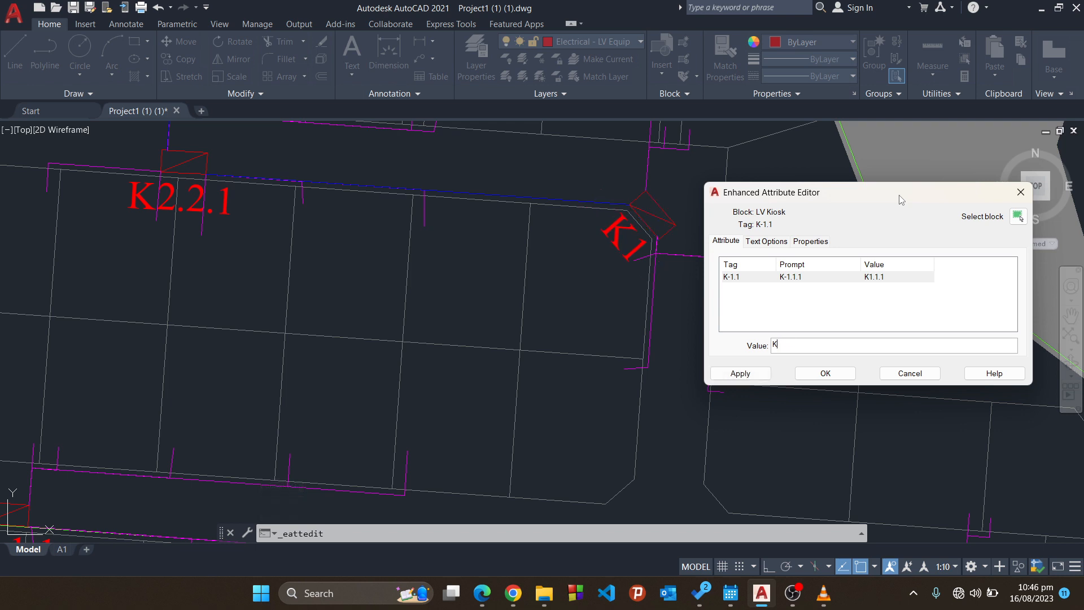
{"action": "type", "text": "2.2.3"}
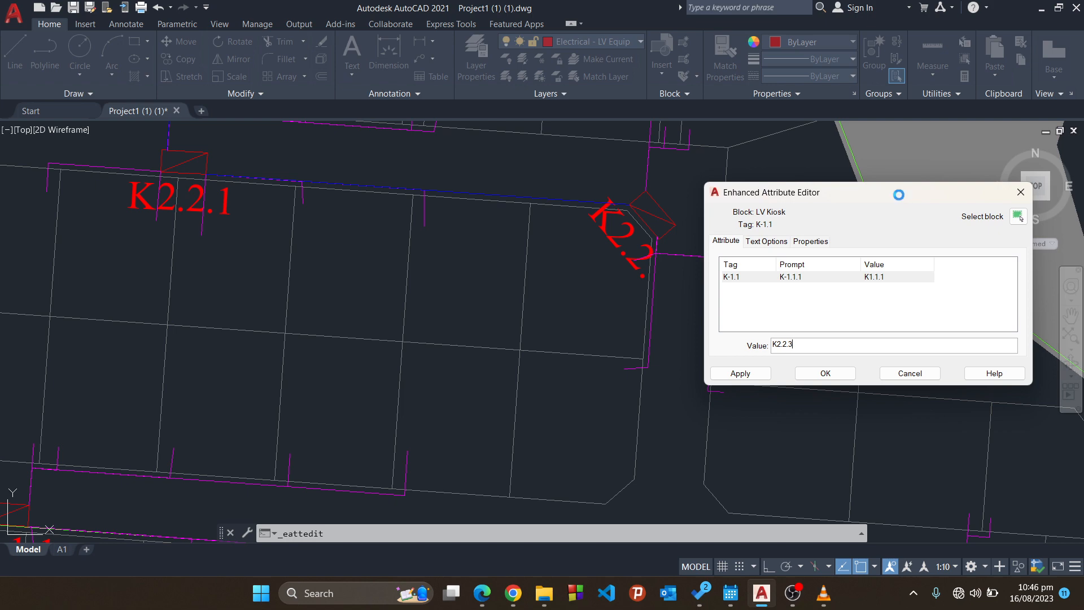
{"action": "left_click", "coordinate": [825, 374]}
Examine the kiosks and cable routes from the twin-circle symbols across to the western block.
{"action": "scroll", "coordinate": [636, 310], "scroll_direction": "down", "scroll_amount": 5}
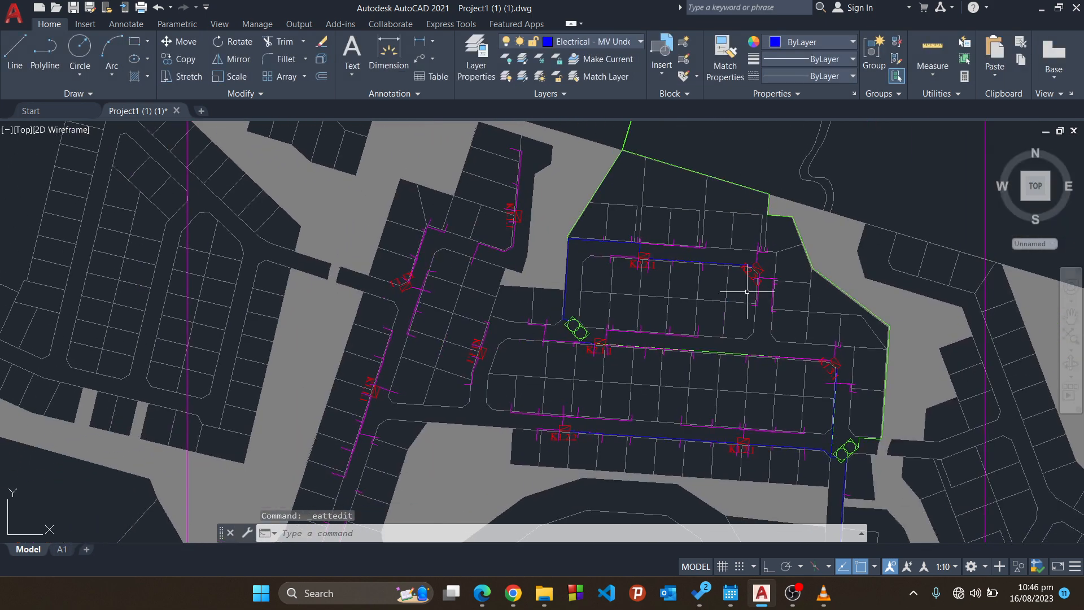
{"action": "scroll", "coordinate": [688, 313], "scroll_direction": "down", "scroll_amount": 2}
{"action": "mouse_move", "coordinate": [687, 313]}
{"action": "middle_mouse_down"}
{"action": "mouse_move", "coordinate": [745, 297]}
{"action": "mouse_move", "coordinate": [758, 267]}
{"action": "mouse_move", "coordinate": [732, 285]}
{"action": "mouse_move", "coordinate": [807, 279]}
{"action": "middle_mouse_up"}
{"action": "scroll", "coordinate": [730, 272], "scroll_direction": "up", "scroll_amount": 2}
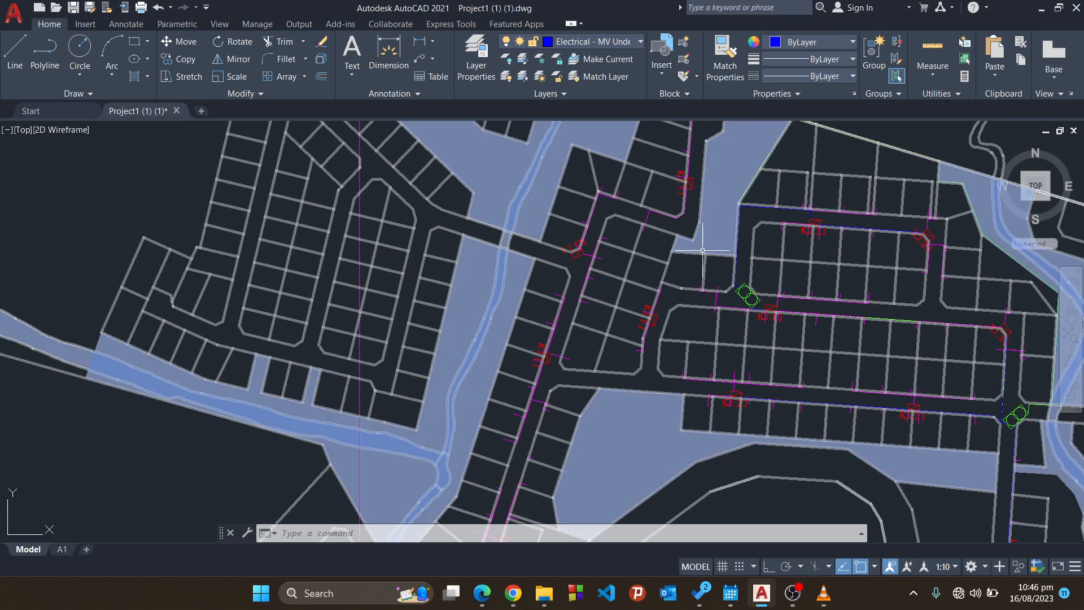
{"action": "middle_click_drag", "start_coordinate": [720, 238], "coordinate": [774, 164]}
{"action": "scroll", "coordinate": [773, 201], "scroll_direction": "down", "scroll_amount": 2}
{"action": "middle_click_drag", "start_coordinate": [769, 231], "coordinate": [756, 257]}
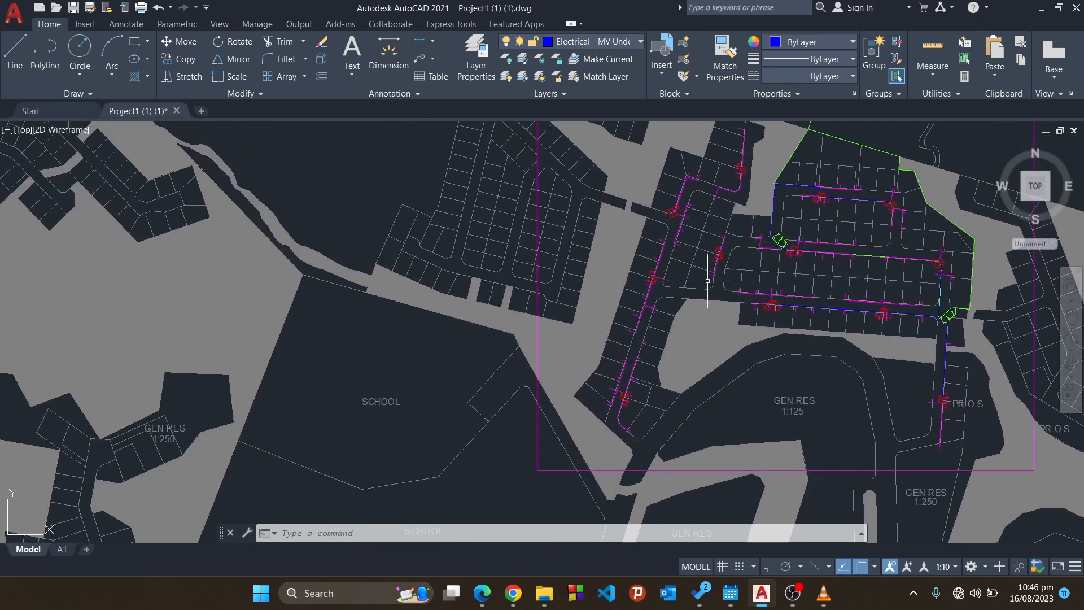
Start an MV underground polyline at the western block's northernmost kiosk and trace the magenta route south around the chamfered corner to its western end.
{"action": "left_click", "coordinate": [58, 66]}
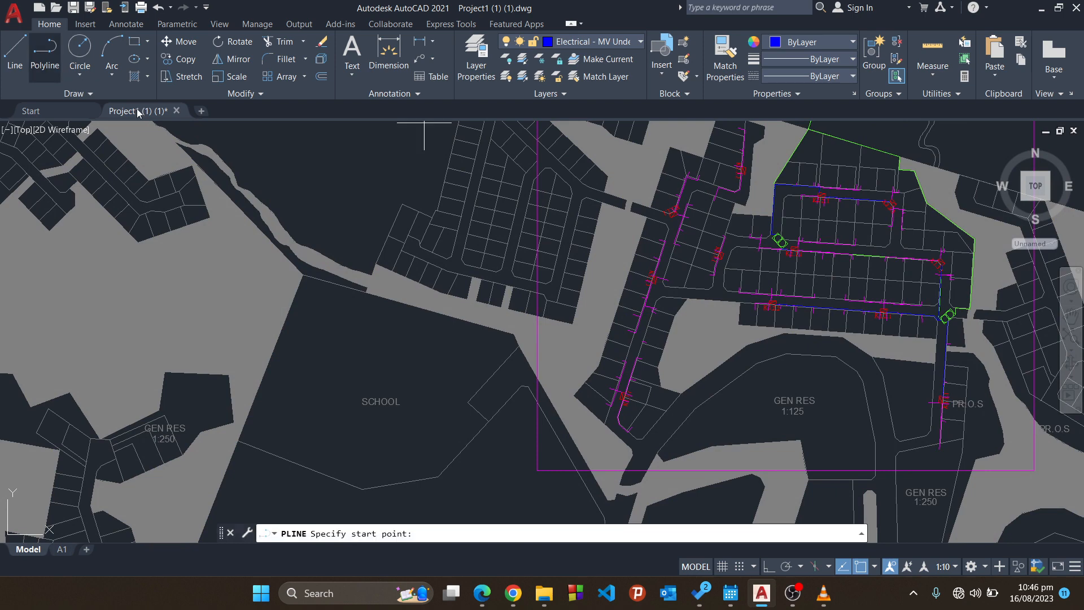
{"action": "middle_click_drag", "start_coordinate": [706, 299], "coordinate": [692, 334]}
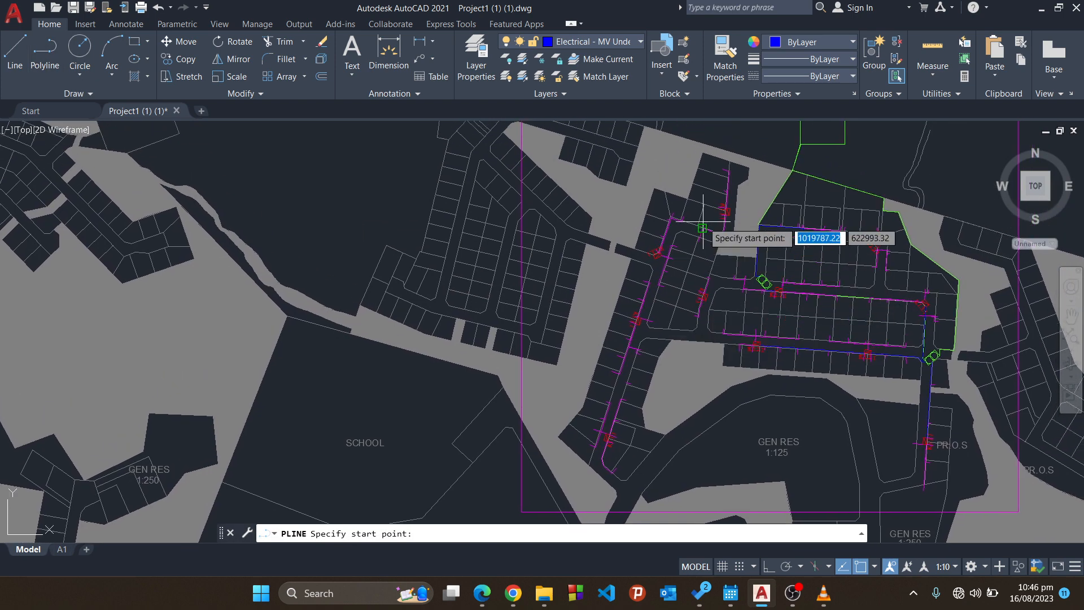
{"action": "middle_click_drag", "start_coordinate": [703, 223], "coordinate": [714, 260]}
{"action": "scroll", "coordinate": [725, 242], "scroll_direction": "up", "scroll_amount": 8}
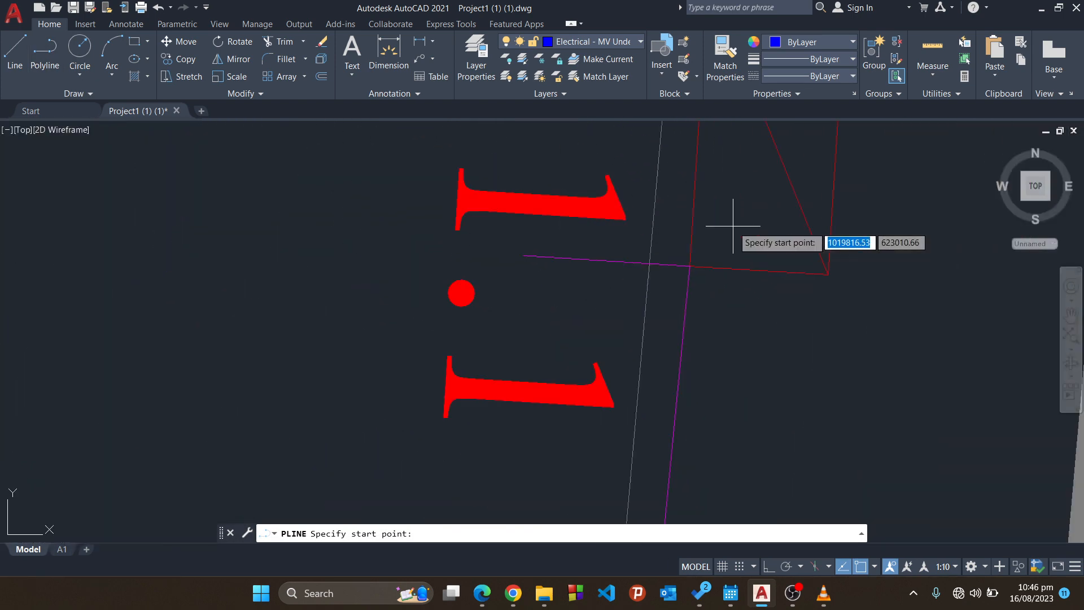
{"action": "left_click", "coordinate": [690, 266]}
{"action": "scroll", "coordinate": [695, 324], "scroll_direction": "down", "scroll_amount": 2}
{"action": "middle_click_drag", "start_coordinate": [697, 333], "coordinate": [712, 155]}
{"action": "scroll", "coordinate": [732, 278], "scroll_direction": "down", "scroll_amount": 5}
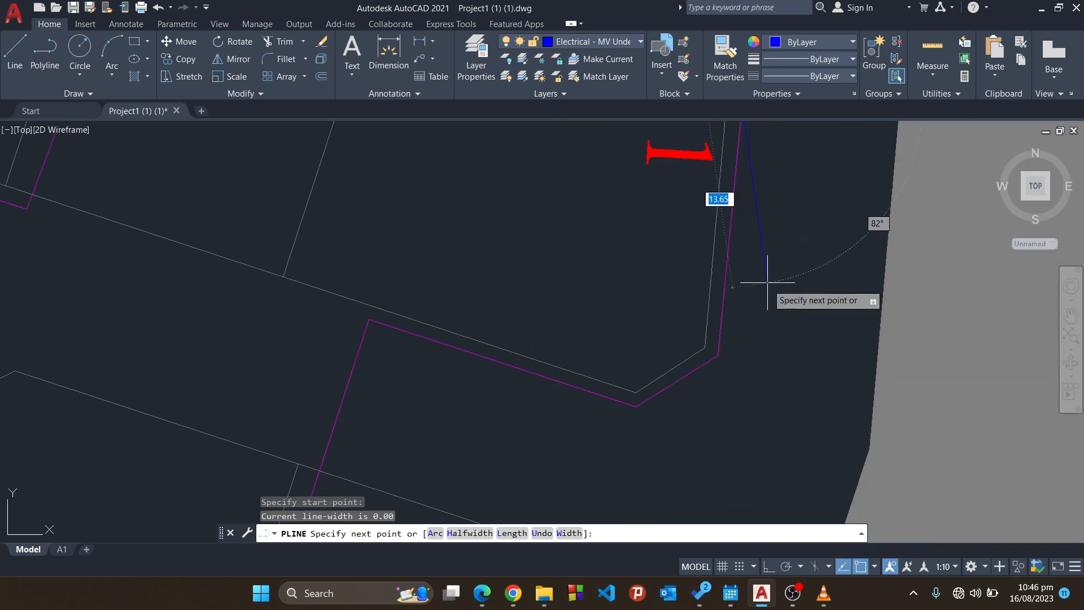
{"action": "middle_click_drag", "start_coordinate": [769, 241], "coordinate": [779, 256]}
{"action": "left_click", "coordinate": [778, 256]}
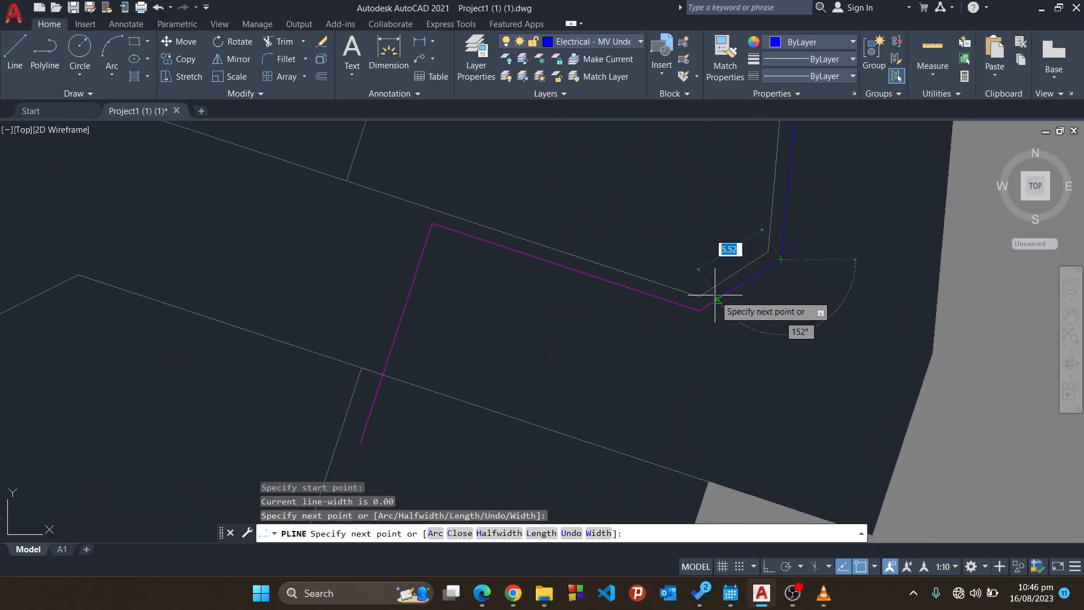
{"action": "left_click", "coordinate": [699, 310]}
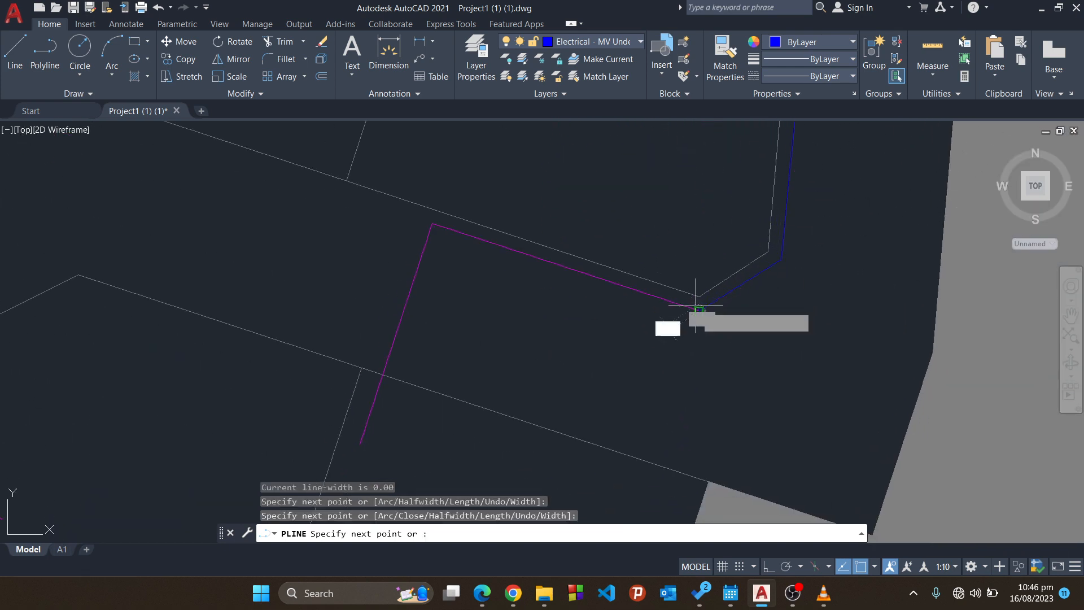
{"action": "left_click", "coordinate": [432, 225]}
Continue the polyline west to the magenta route's corner and south along the plots, ending it at the angled K1.1.1 kiosk.
{"action": "scroll", "coordinate": [501, 229], "scroll_direction": "down", "scroll_amount": 2}
{"action": "middle_click_drag", "start_coordinate": [501, 230], "coordinate": [963, 326]}
{"action": "scroll", "coordinate": [833, 249], "scroll_direction": "down", "scroll_amount": 3}
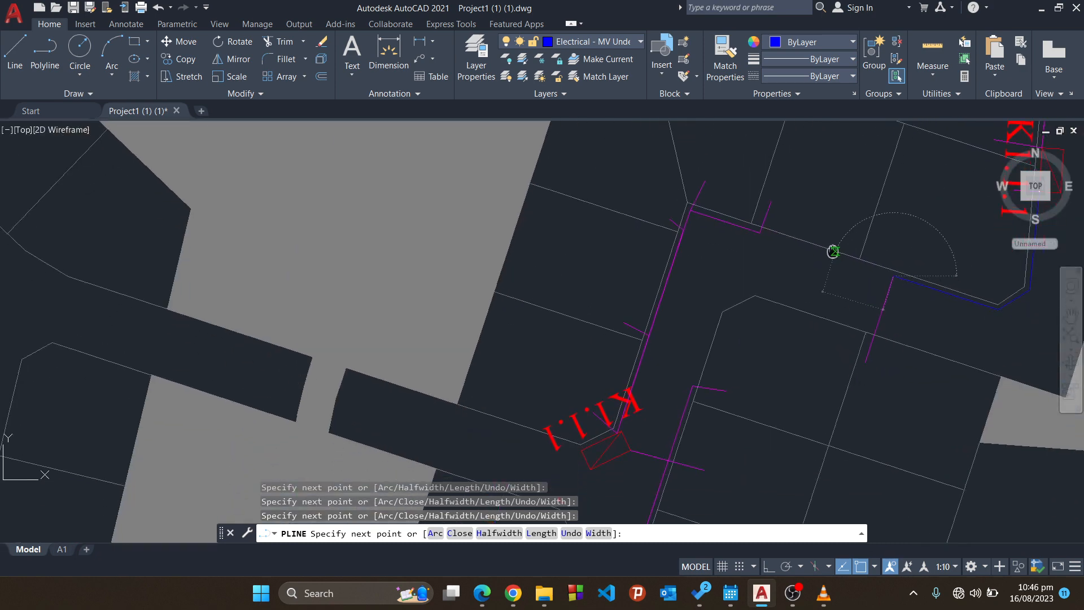
{"action": "scroll", "coordinate": [769, 174], "scroll_direction": "up", "scroll_amount": 3}
{"action": "left_click", "coordinate": [768, 184]}
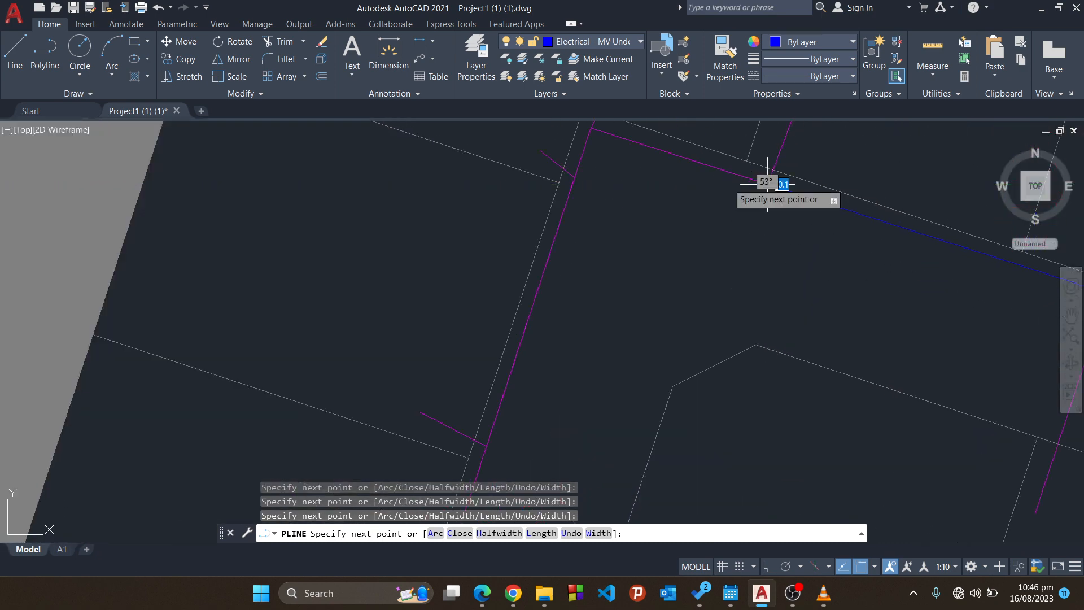
{"action": "left_click", "coordinate": [591, 128]}
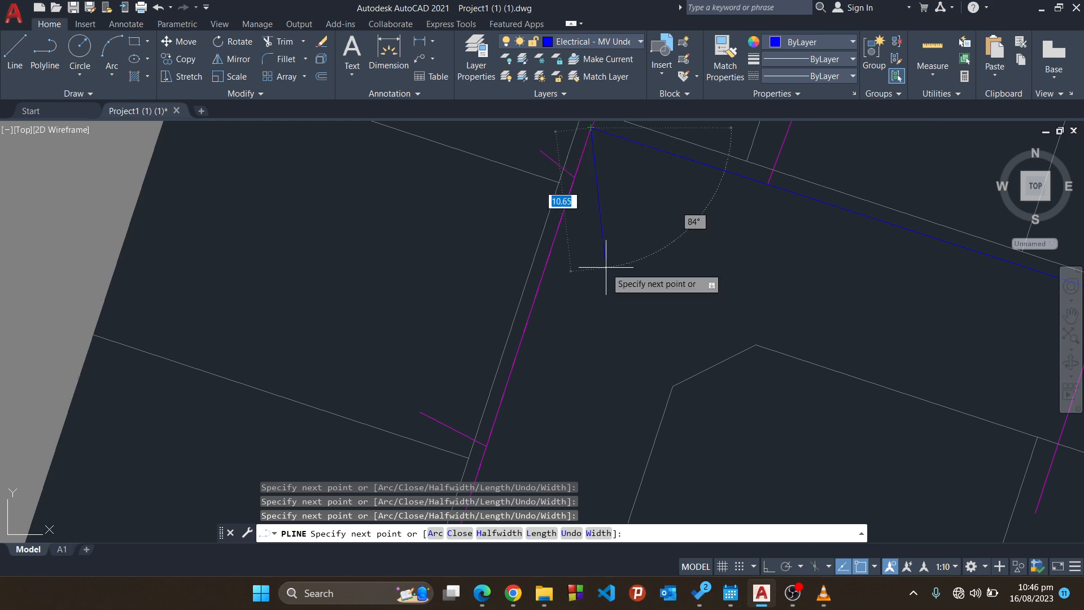
{"action": "scroll", "coordinate": [606, 265], "scroll_direction": "down", "scroll_amount": 4}
{"action": "middle_click_drag", "start_coordinate": [606, 265], "coordinate": [697, 176]}
{"action": "middle_click_drag", "start_coordinate": [621, 331], "coordinate": [624, 237]}
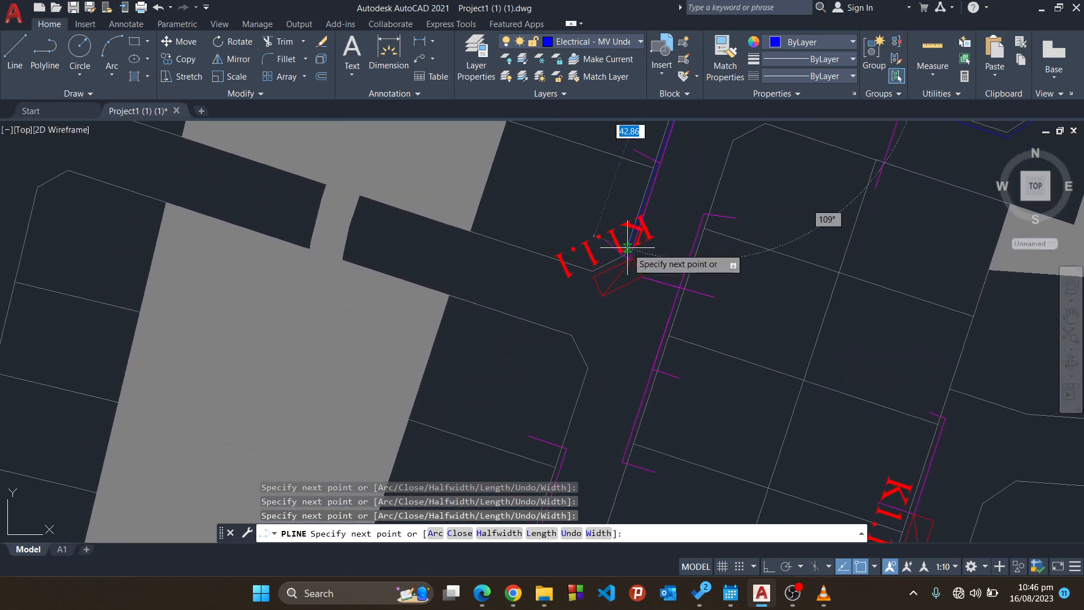
{"action": "scroll", "coordinate": [624, 260], "scroll_direction": "up", "scroll_amount": 5}
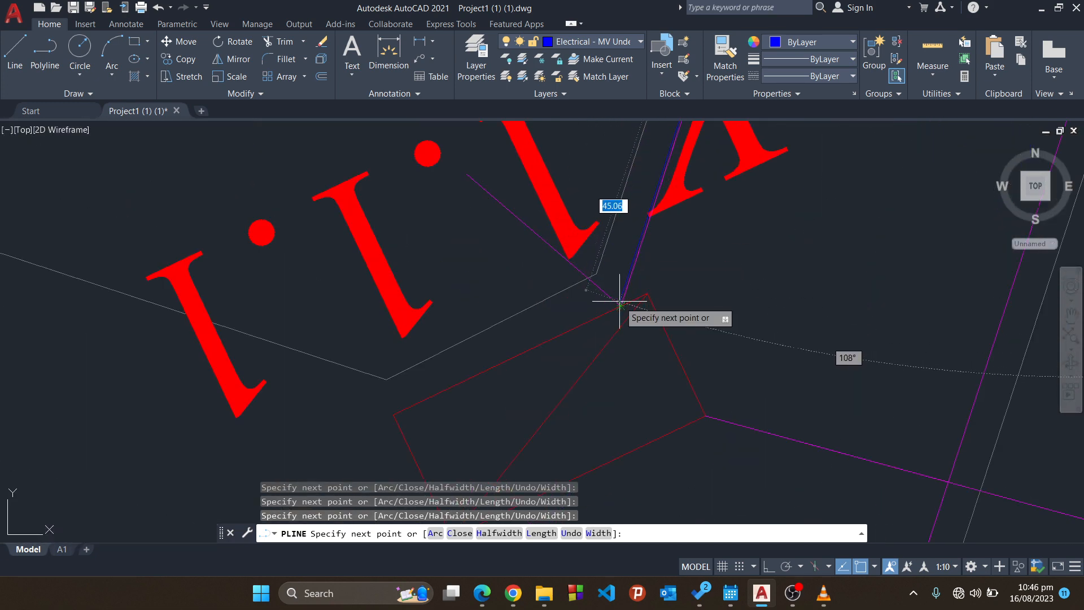
{"action": "left_click", "coordinate": [621, 295]}
{"action": "key", "text": "Return"}
Start an MV underground polyline at the northern corner of the K1.1.1 kiosk west of the twin-circle symbol, tracing the magenta route to its northern end.
{"action": "scroll", "coordinate": [769, 266], "scroll_direction": "down", "scroll_amount": 7}
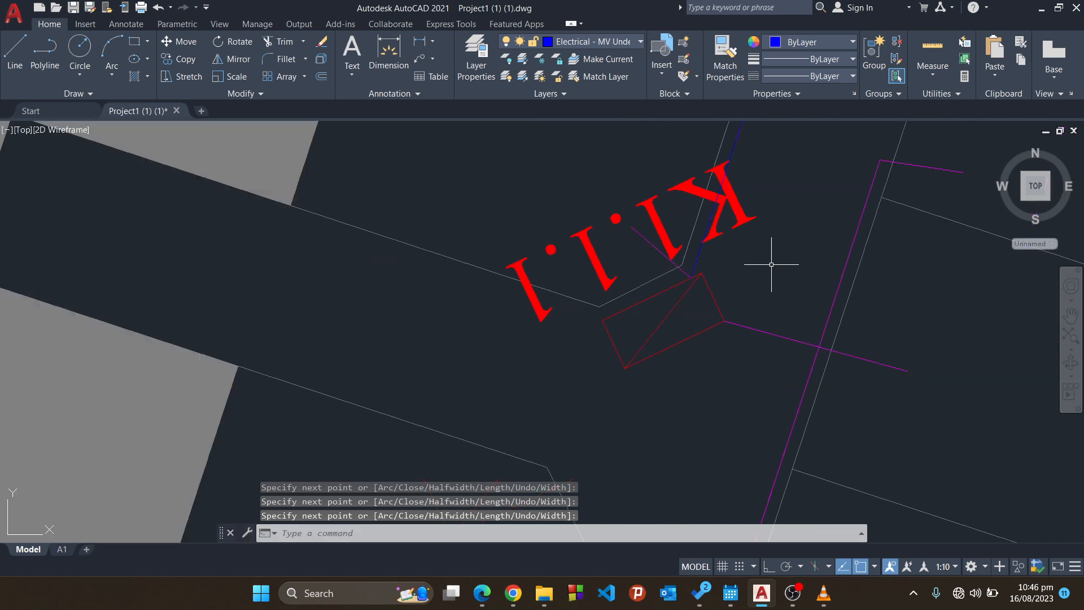
{"action": "scroll", "coordinate": [827, 231], "scroll_direction": "down", "scroll_amount": 5}
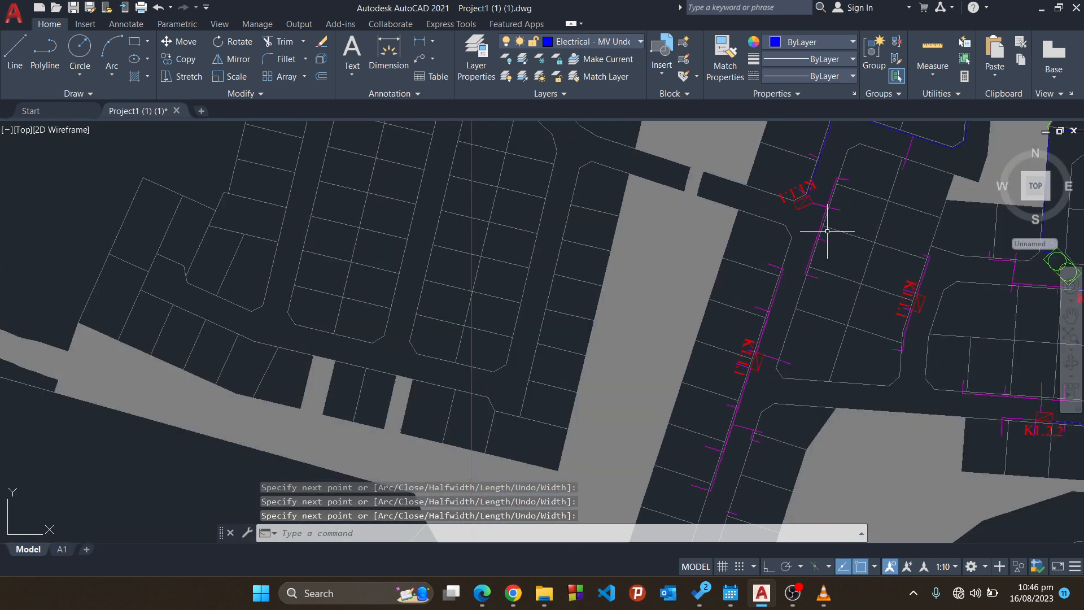
{"action": "scroll", "coordinate": [856, 263], "scroll_direction": "down", "scroll_amount": 3}
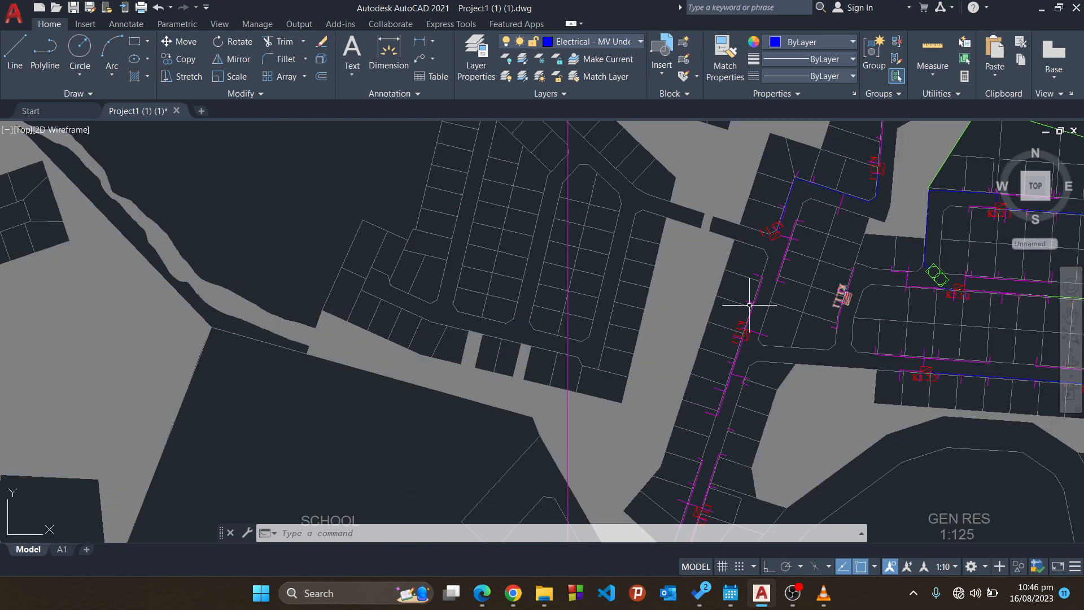
{"action": "scroll", "coordinate": [759, 291], "scroll_direction": "down", "scroll_amount": 3}
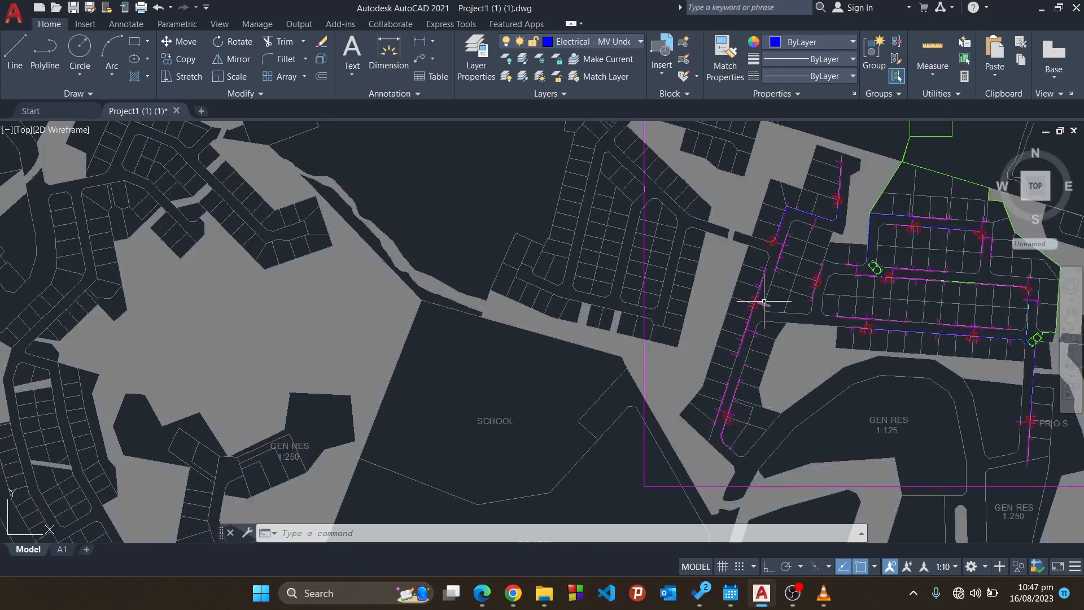
{"action": "left_click", "coordinate": [61, 66]}
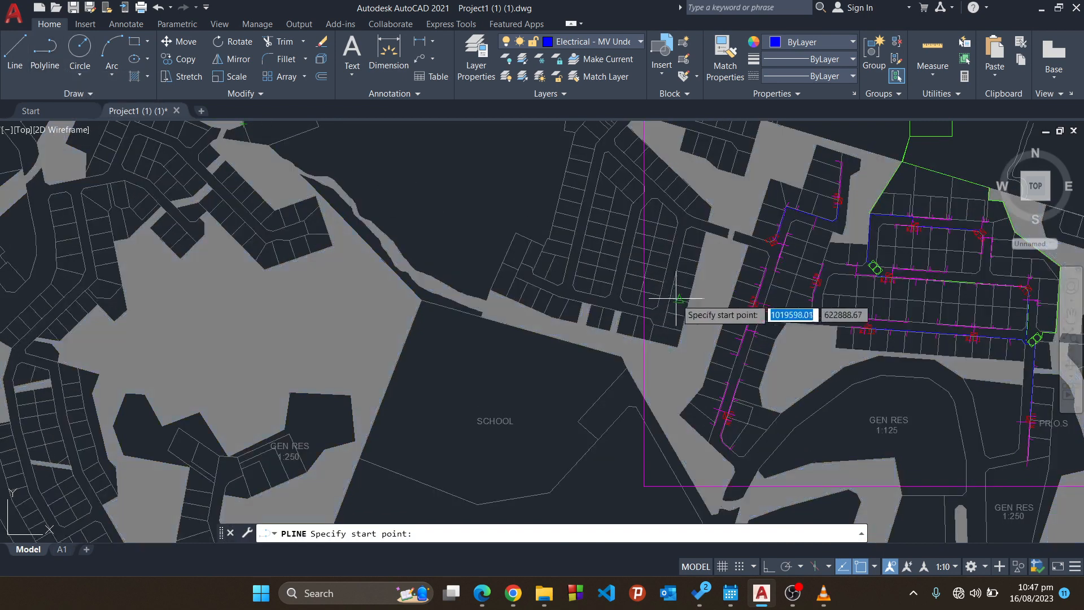
{"action": "middle_click_drag", "start_coordinate": [770, 244], "coordinate": [693, 263]}
{"action": "scroll", "coordinate": [693, 264], "scroll_direction": "up", "scroll_amount": 10}
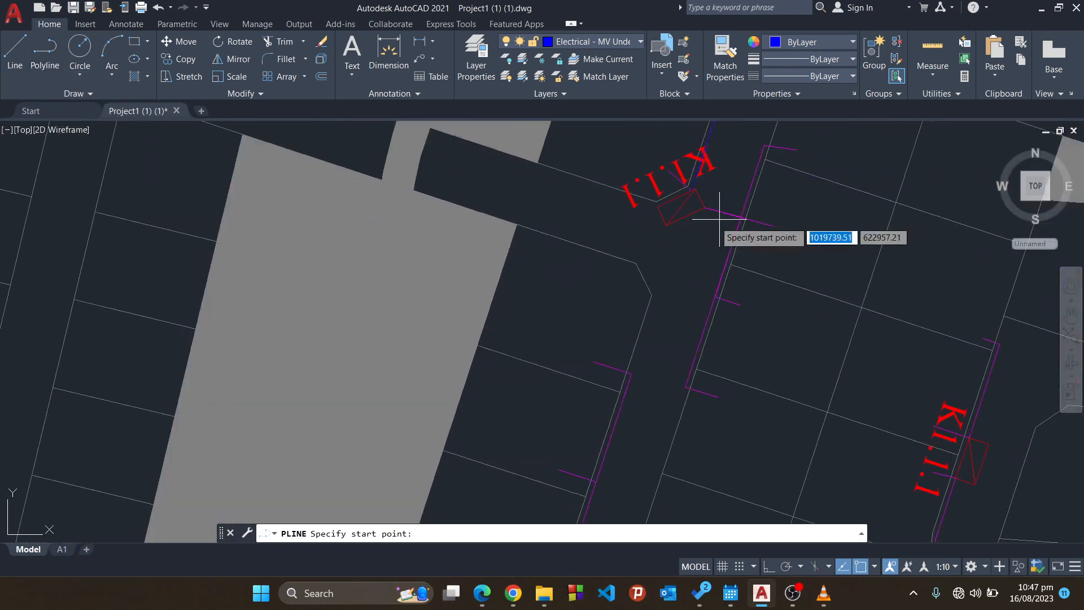
{"action": "scroll", "coordinate": [678, 350], "scroll_direction": "down", "scroll_amount": 3}
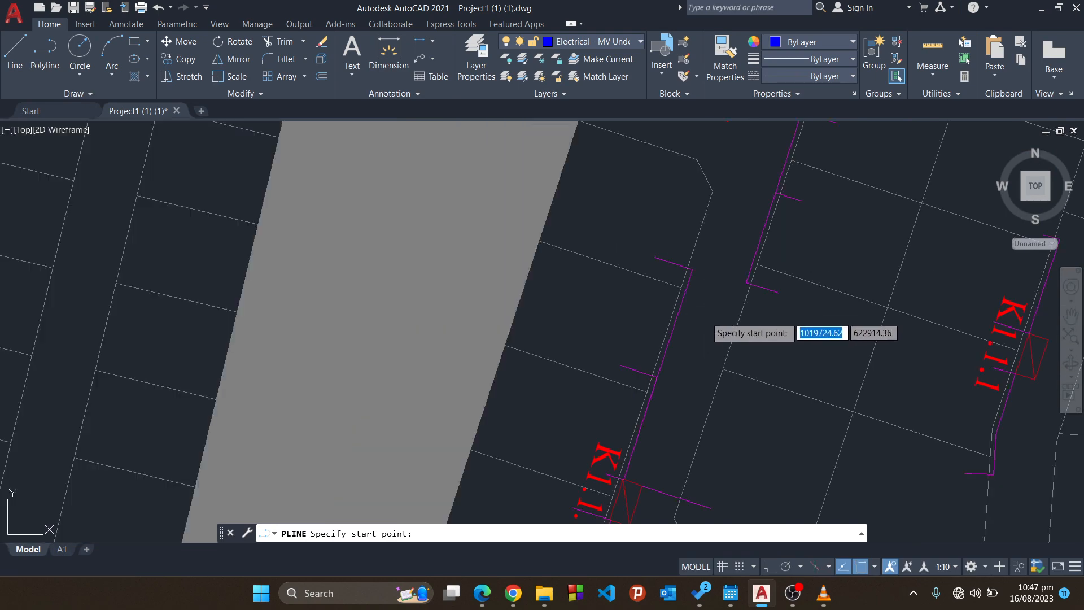
{"action": "middle_click_drag", "start_coordinate": [935, 371], "coordinate": [542, 333]}
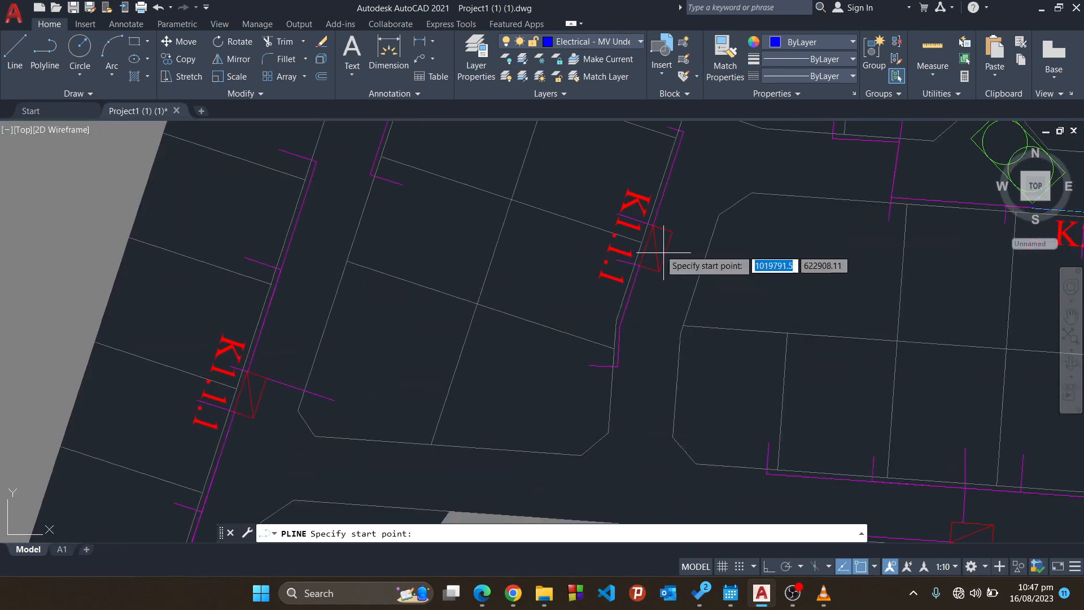
{"action": "left_click", "coordinate": [653, 225]}
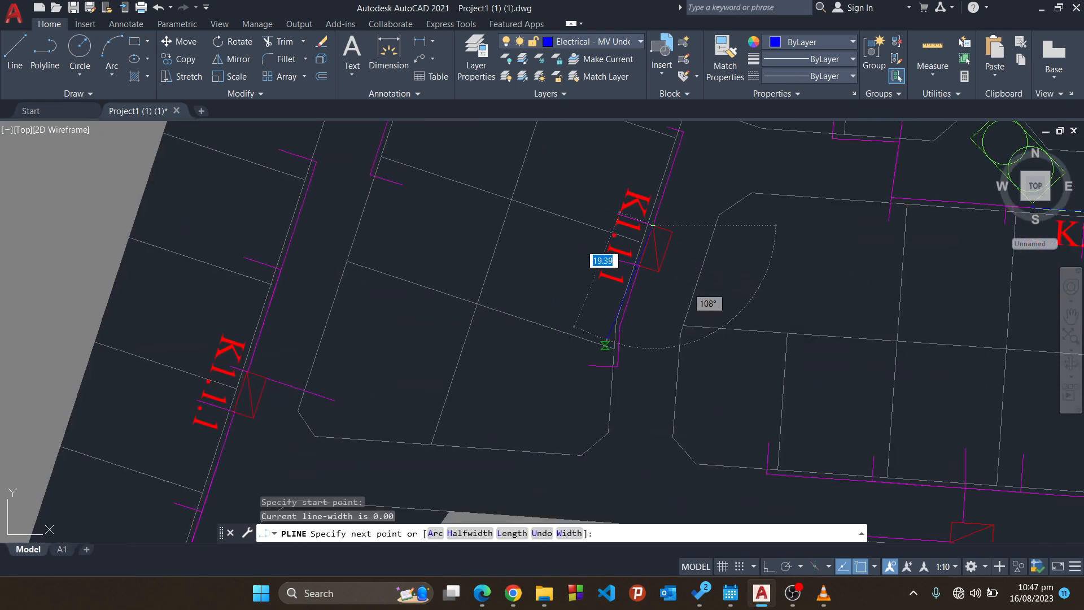
{"action": "middle_click_drag", "start_coordinate": [655, 260], "coordinate": [582, 381]}
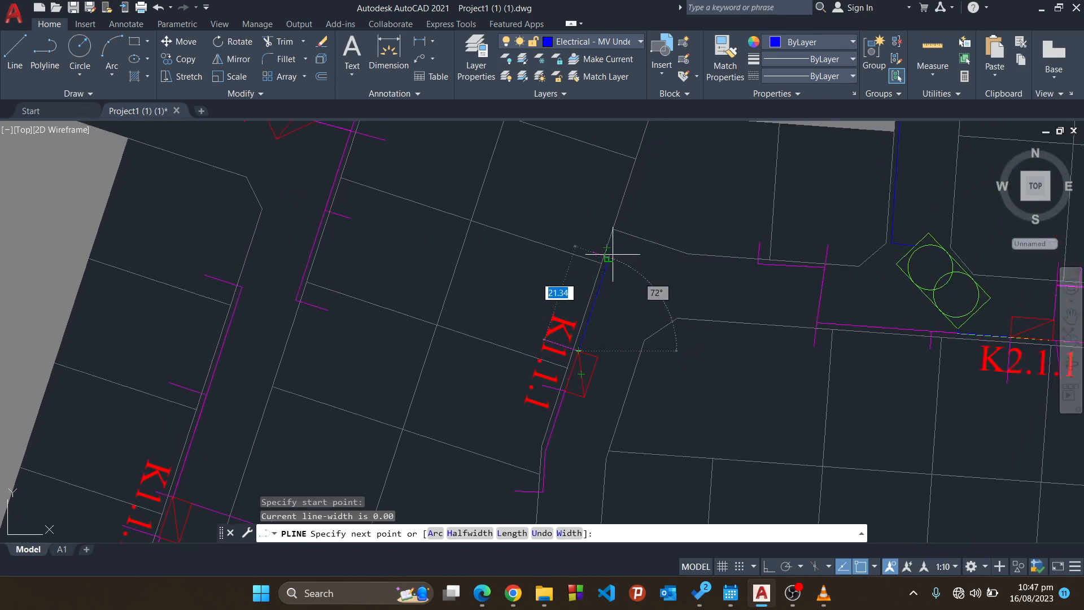
{"action": "scroll", "coordinate": [617, 249], "scroll_direction": "up", "scroll_amount": 5}
{"action": "left_click", "coordinate": [539, 265]}
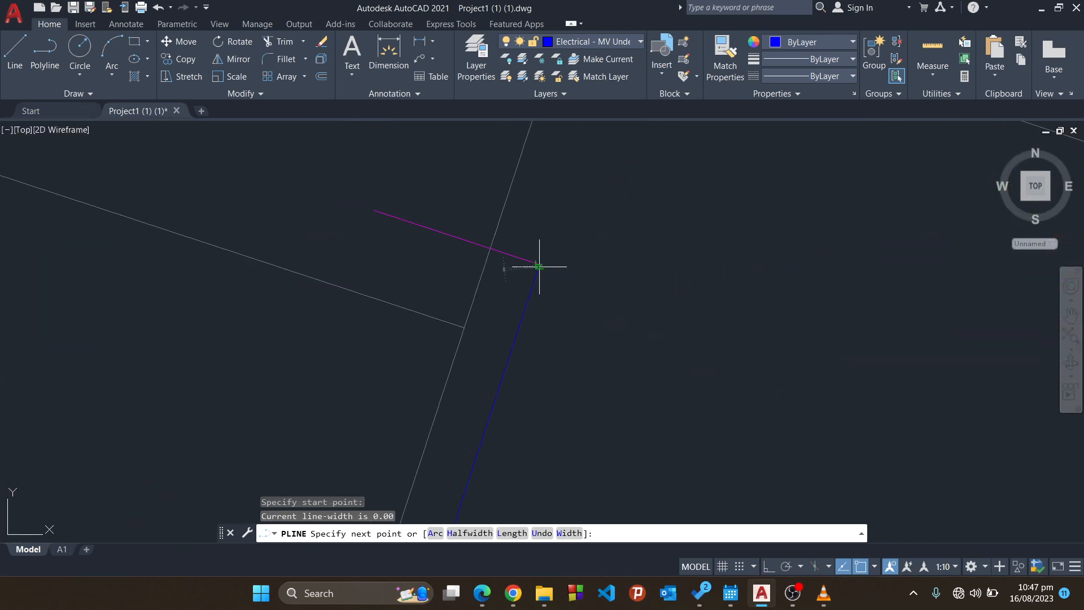
Extend the polyline north to the plot corner, then east along the road boundary to the next magenta route's western corner.
{"action": "scroll", "coordinate": [610, 237], "scroll_direction": "down", "scroll_amount": 2}
{"action": "middle_click_drag", "start_coordinate": [598, 248], "coordinate": [463, 381]}
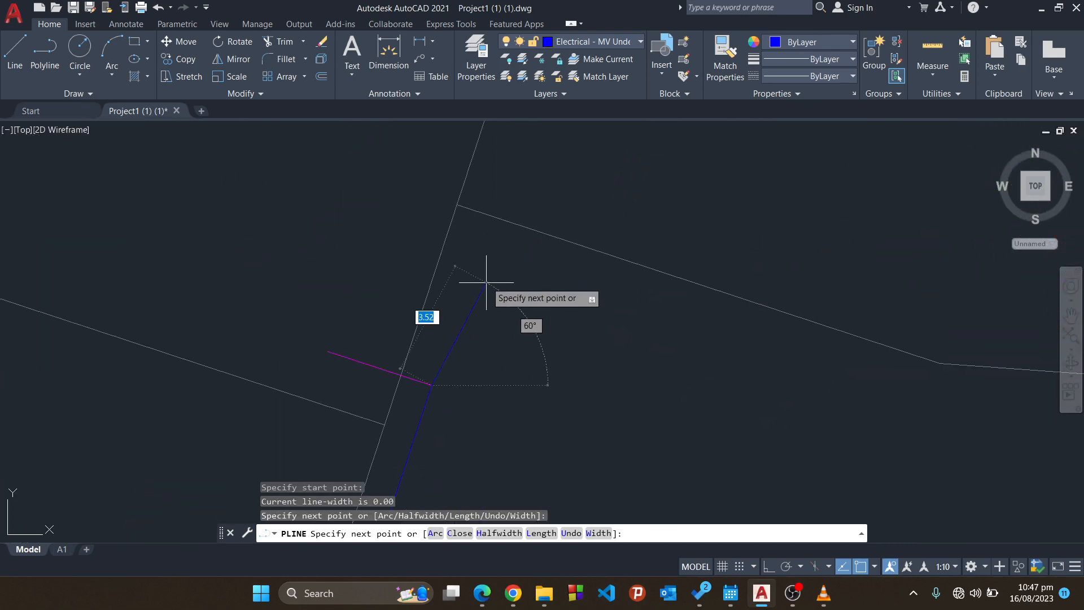
{"action": "left_click", "coordinate": [489, 246]}
{"action": "scroll", "coordinate": [690, 314], "scroll_direction": "down", "scroll_amount": 3}
{"action": "scroll", "coordinate": [440, 244], "scroll_direction": "up", "scroll_amount": 2}
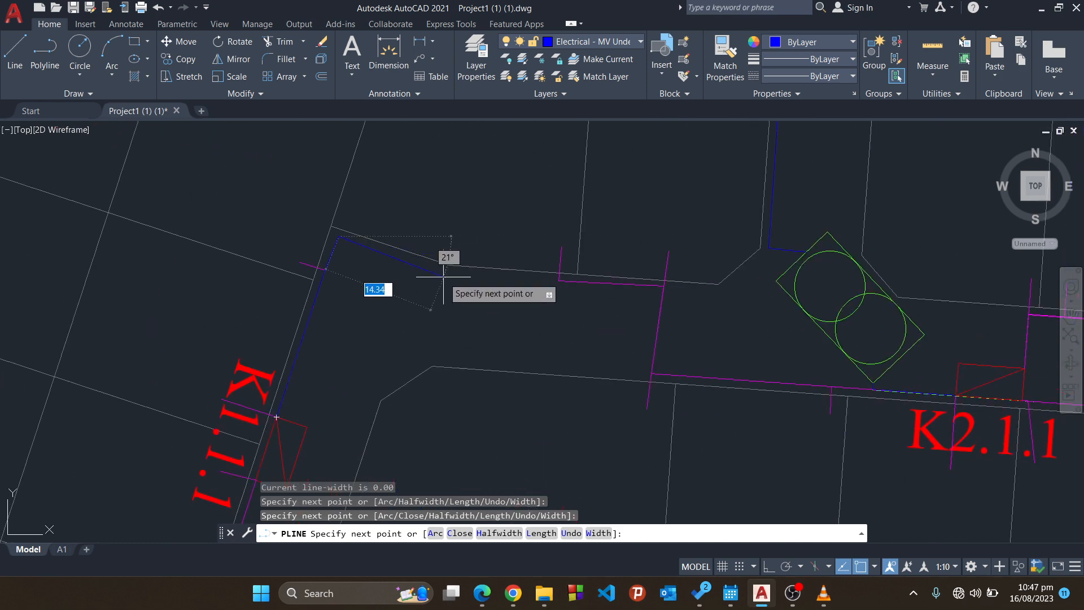
{"action": "scroll", "coordinate": [456, 272], "scroll_direction": "up", "scroll_amount": 2}
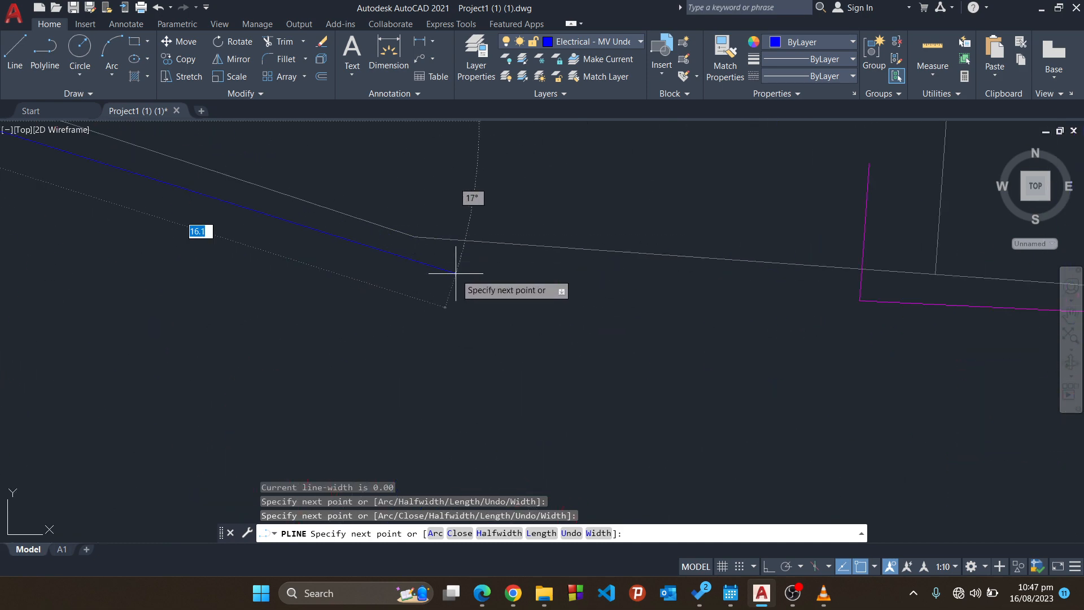
{"action": "left_click", "coordinate": [412, 270]}
{"action": "left_click", "coordinate": [860, 302]}
Trace the magenta route east, south across the road and east again, ending the polyline at the twin-circle symbol's southern corner.
{"action": "scroll", "coordinate": [876, 306], "scroll_direction": "down", "scroll_amount": 3}
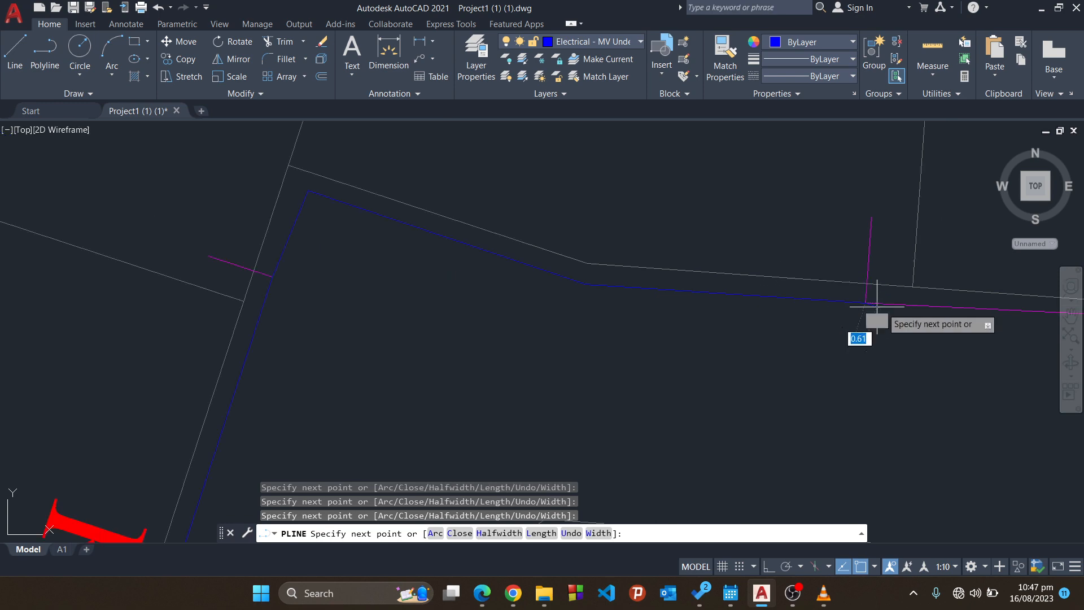
{"action": "middle_click_drag", "start_coordinate": [876, 308], "coordinate": [420, 171]}
{"action": "middle_click_drag", "start_coordinate": [544, 184], "coordinate": [527, 258]}
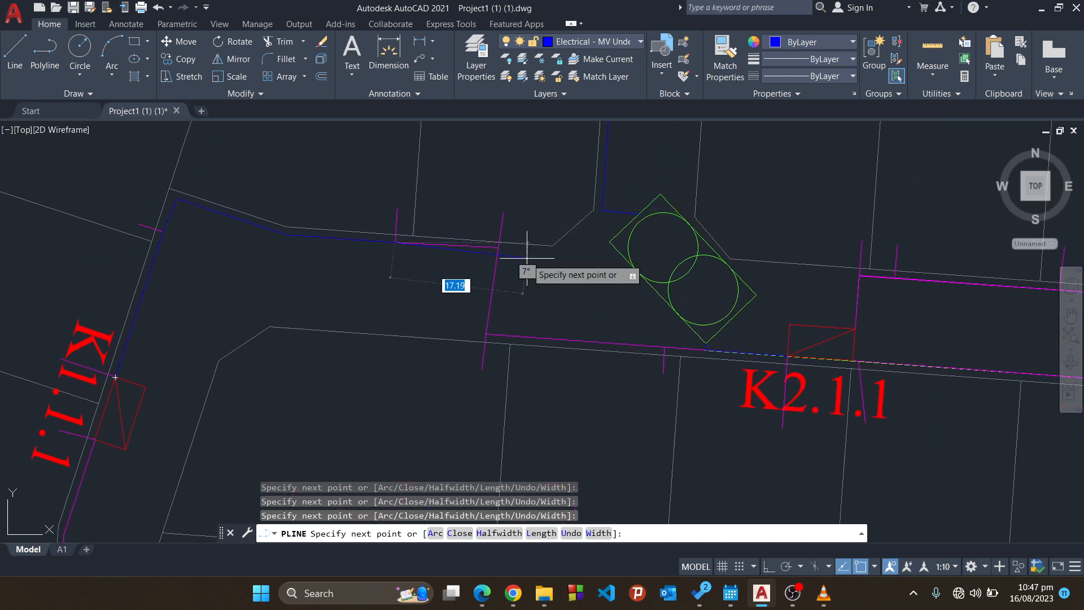
{"action": "scroll", "coordinate": [496, 248], "scroll_direction": "up", "scroll_amount": 5}
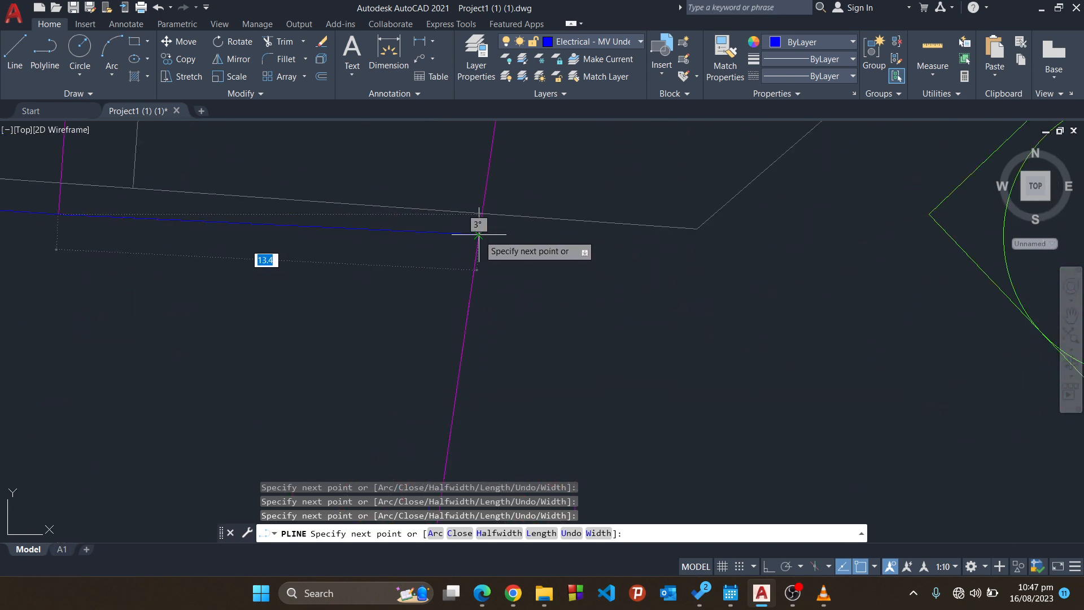
{"action": "scroll", "coordinate": [488, 244], "scroll_direction": "down", "scroll_amount": 2}
{"action": "middle_click_drag", "start_coordinate": [501, 231], "coordinate": [622, 121]}
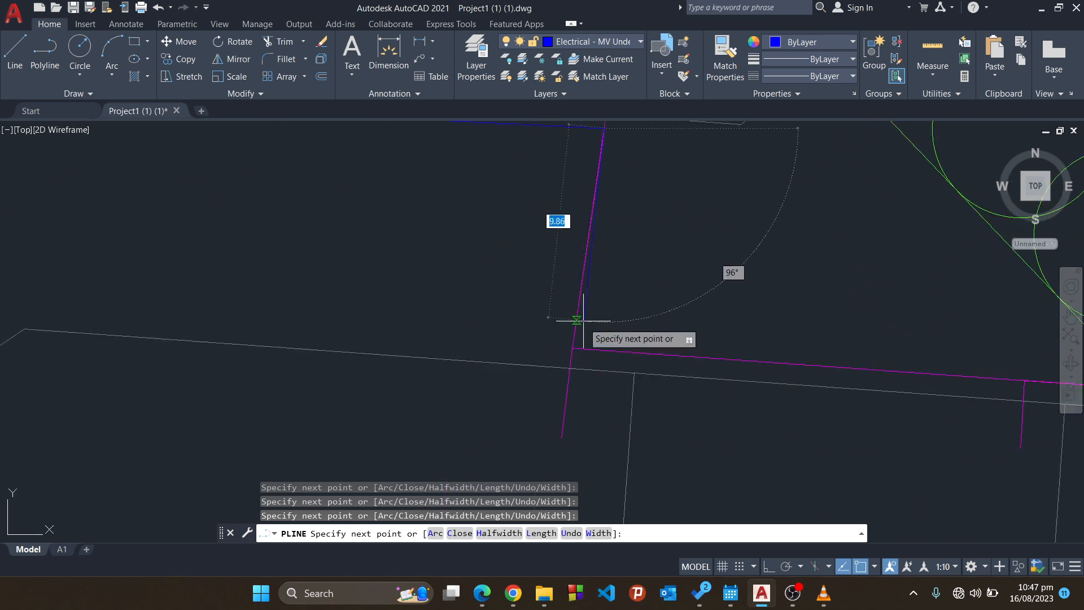
{"action": "left_click", "coordinate": [571, 347]}
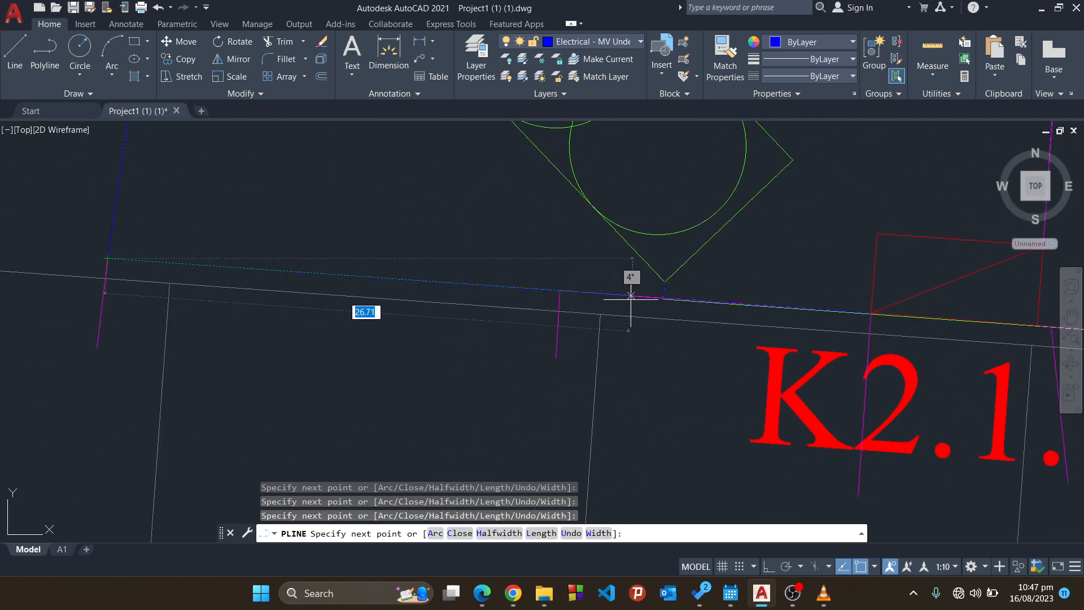
{"action": "scroll", "coordinate": [659, 285], "scroll_direction": "up", "scroll_amount": 5}
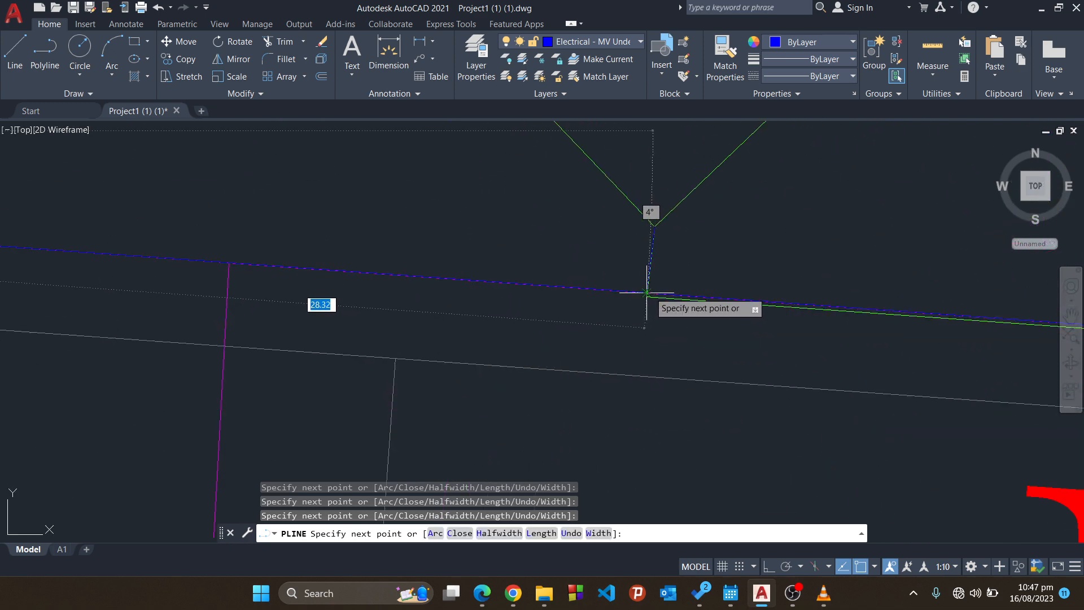
{"action": "left_click", "coordinate": [647, 293]}
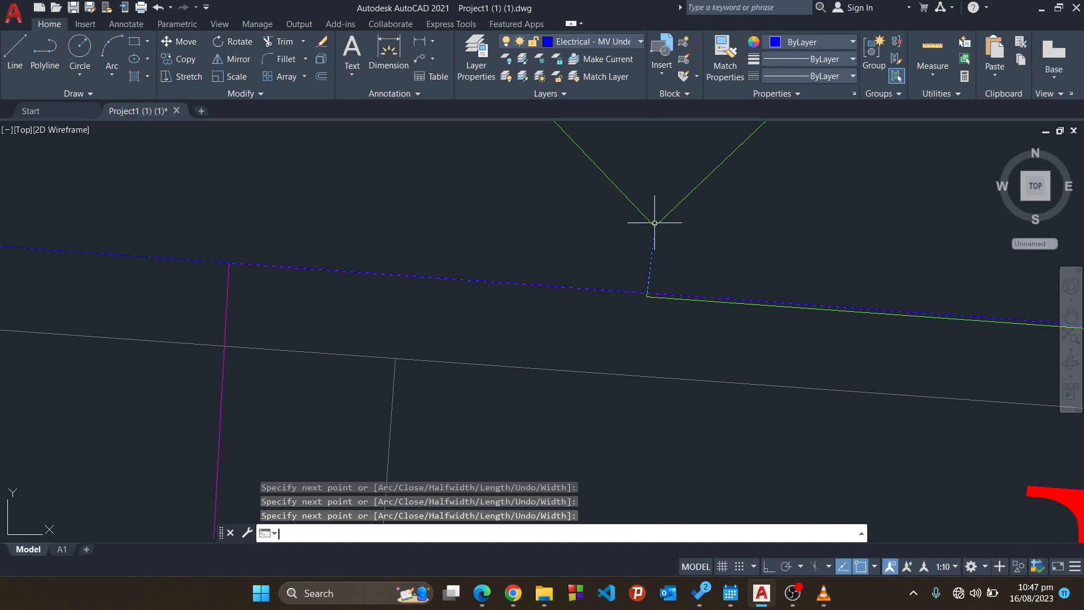
{"action": "left_click", "coordinate": [654, 223]}
{"action": "key", "text": "Return"}
Start another polyline at the same K1.1.1 kiosk's southwestern corner and trace the magenta route south to its last corner.
{"action": "scroll", "coordinate": [654, 222], "scroll_direction": "down", "scroll_amount": 6}
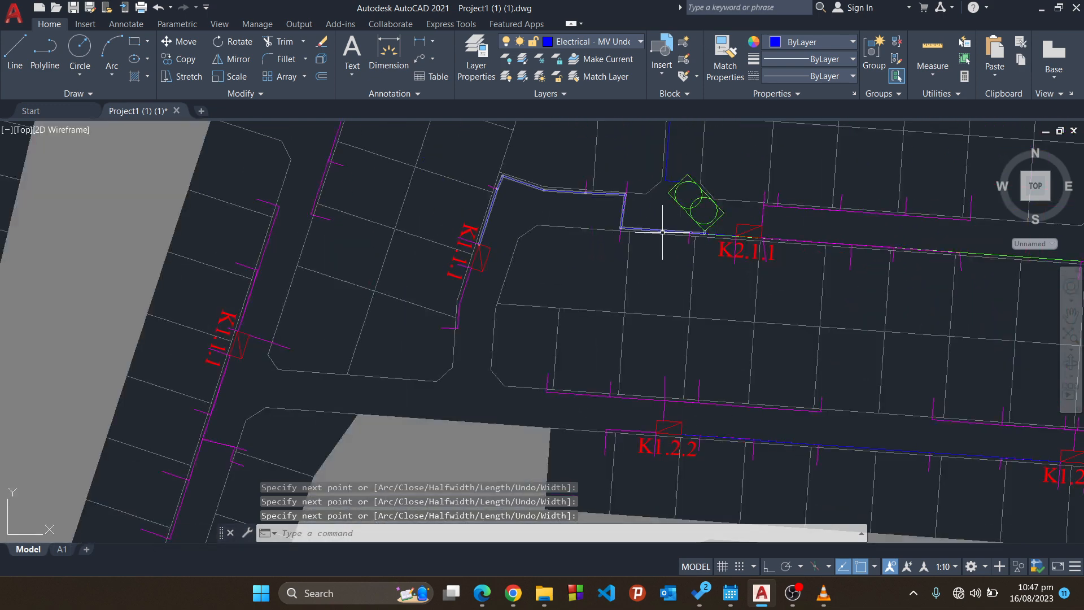
{"action": "middle_click_drag", "start_coordinate": [662, 231], "coordinate": [695, 248]}
{"action": "middle_click_drag", "start_coordinate": [396, 336], "coordinate": [510, 392]}
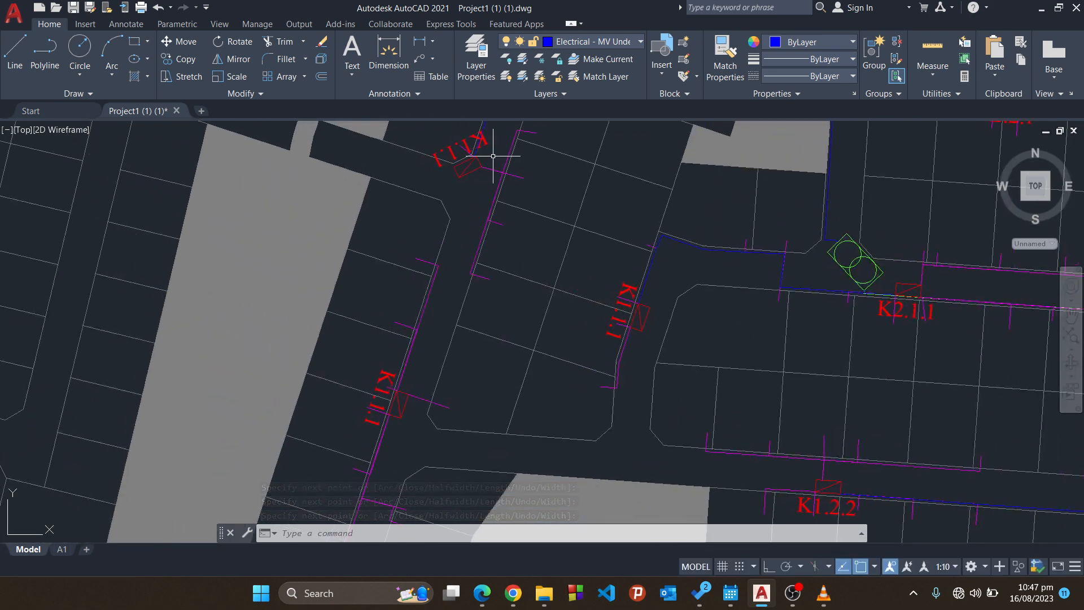
{"action": "middle_click_drag", "start_coordinate": [534, 262], "coordinate": [587, 219]}
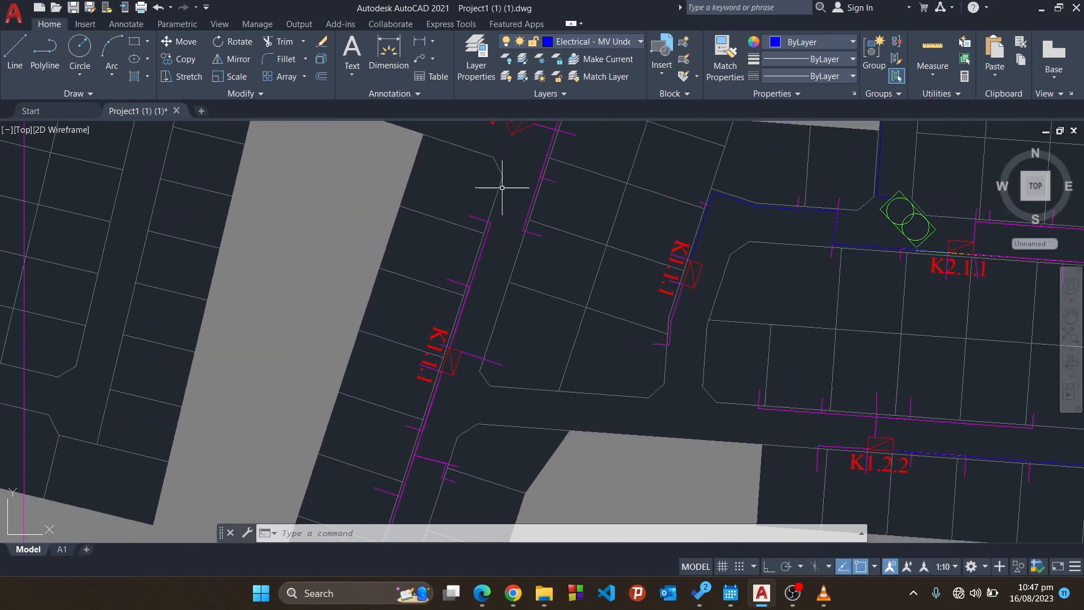
{"action": "left_click", "coordinate": [45, 60]}
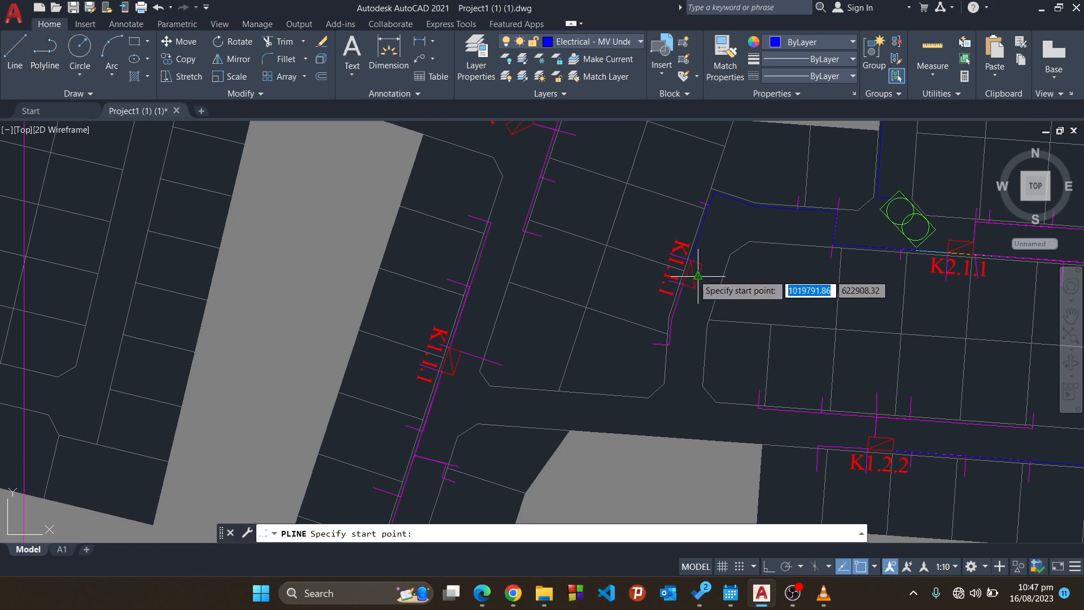
{"action": "scroll", "coordinate": [697, 274], "scroll_direction": "up", "scroll_amount": 10}
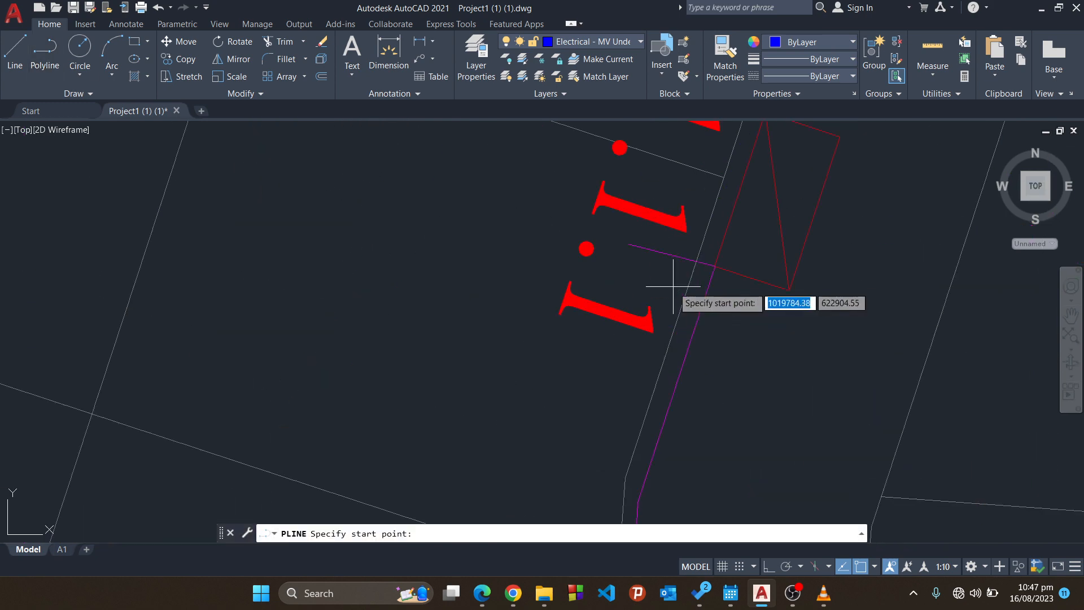
{"action": "left_click", "coordinate": [715, 266]}
{"action": "scroll", "coordinate": [687, 339], "scroll_direction": "down", "scroll_amount": 2}
{"action": "middle_click_drag", "start_coordinate": [712, 383], "coordinate": [782, 308]}
{"action": "middle_click_drag", "start_coordinate": [764, 373], "coordinate": [807, 257]}
{"action": "scroll", "coordinate": [724, 288], "scroll_direction": "up", "scroll_amount": 4}
{"action": "left_click", "coordinate": [727, 291]}
{"action": "scroll", "coordinate": [734, 305], "scroll_direction": "down", "scroll_amount": 2}
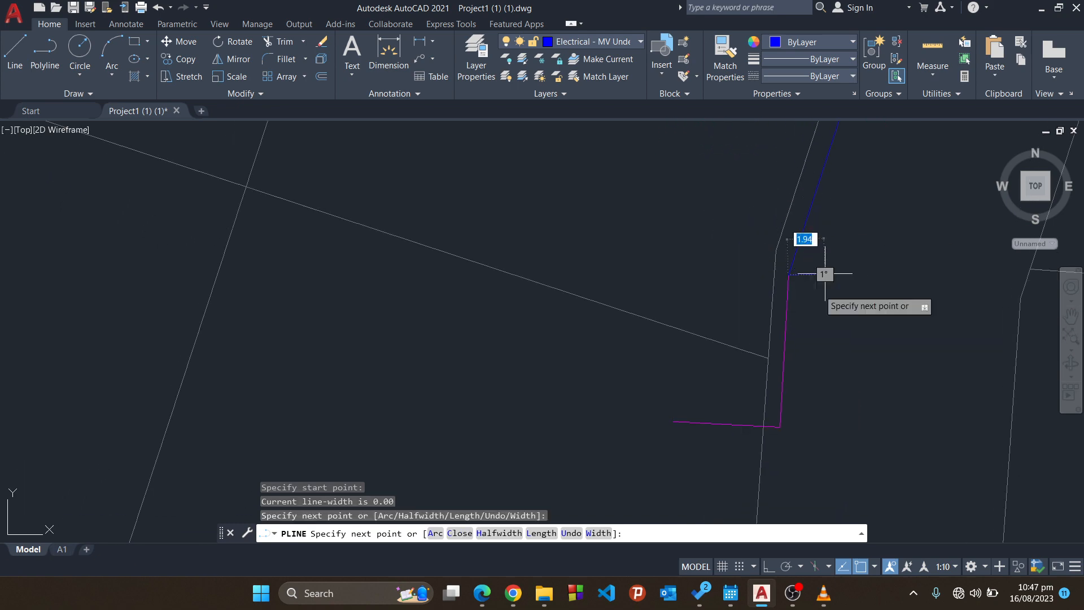
{"action": "left_click", "coordinate": [781, 426]}
Extend the polyline south along the plot boundary and around the block's chamfered southeastern corner.
{"action": "scroll", "coordinate": [781, 426], "scroll_direction": "down", "scroll_amount": 3}
{"action": "middle_click_drag", "start_coordinate": [781, 426], "coordinate": [939, 230]}
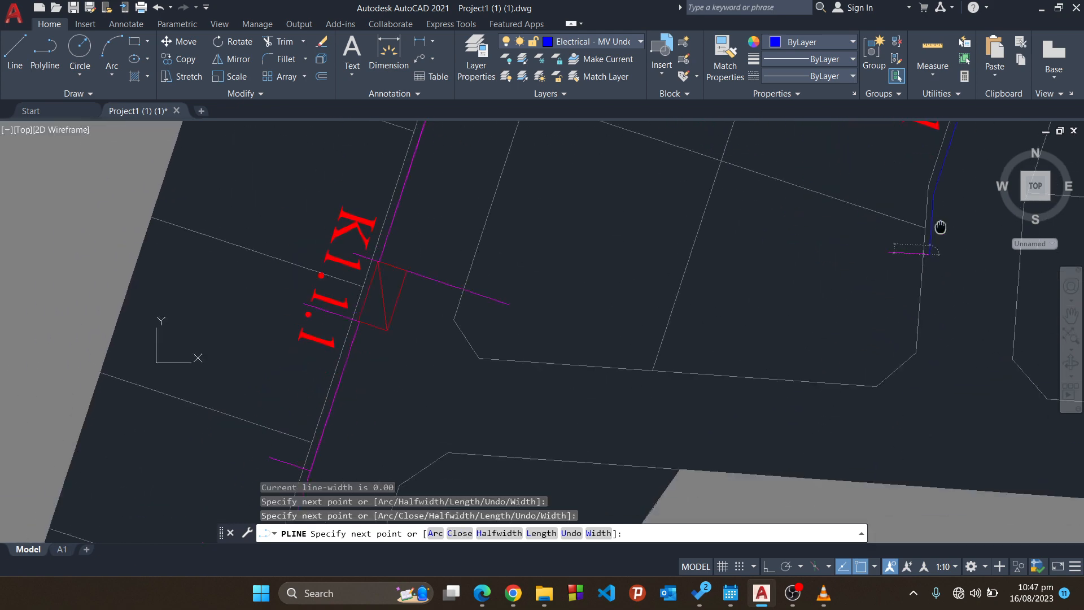
{"action": "middle_click_drag", "start_coordinate": [940, 340], "coordinate": [884, 295]}
{"action": "scroll", "coordinate": [847, 305], "scroll_direction": "up", "scroll_amount": 4}
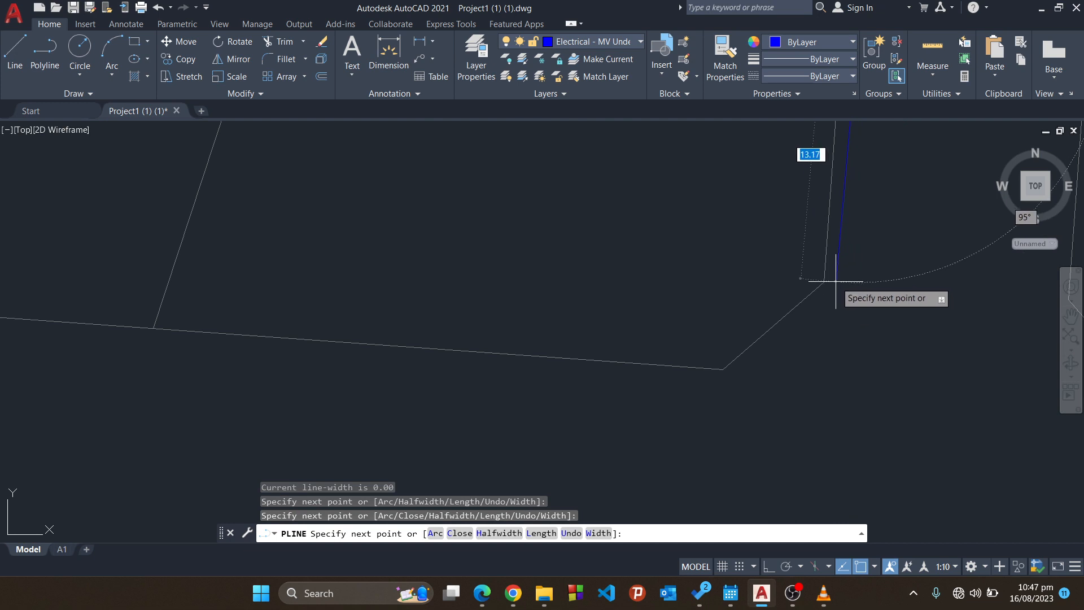
{"action": "left_click", "coordinate": [840, 285]}
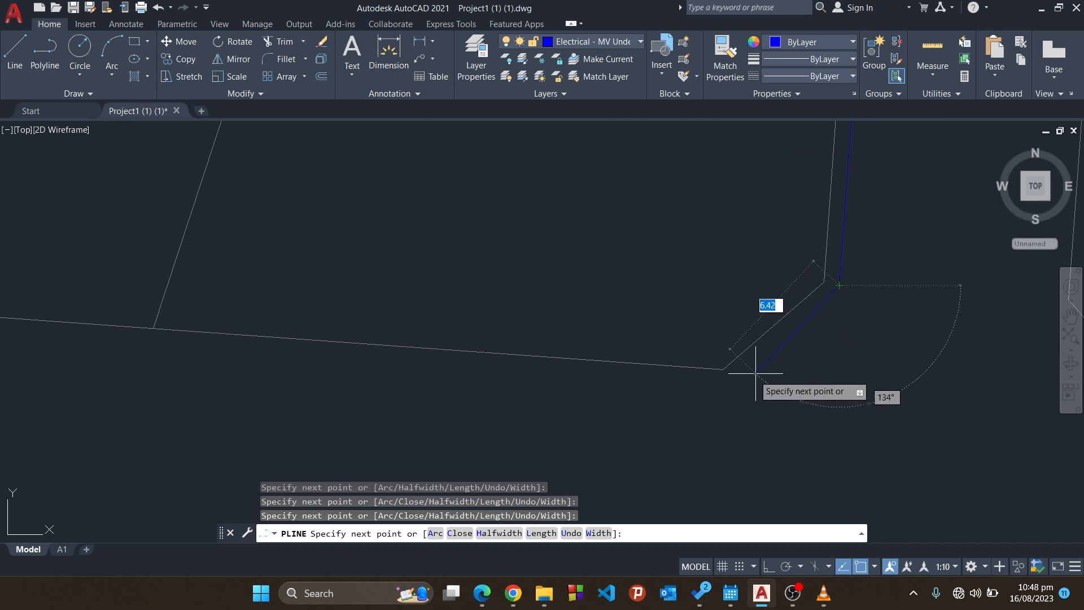
{"action": "left_click", "coordinate": [733, 379]}
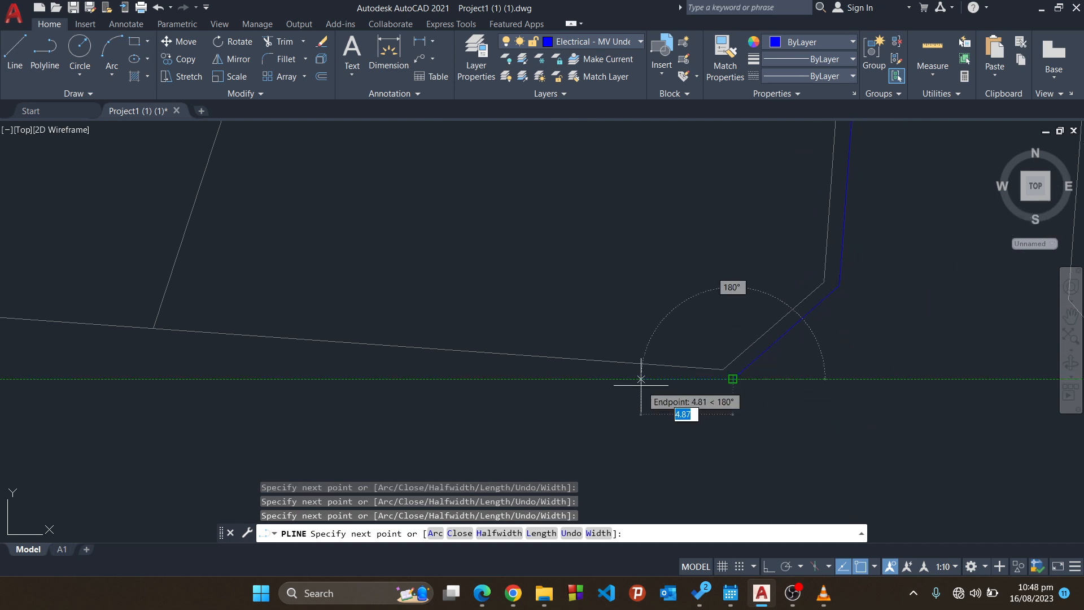
Extend the polyline west along the block's southern boundary and around its chamfered southwestern corner.
{"action": "middle_click_drag", "start_coordinate": [654, 382], "coordinate": [891, 341]}
{"action": "middle_click_drag", "start_coordinate": [643, 315], "coordinate": [830, 309]}
{"action": "scroll", "coordinate": [638, 313], "scroll_direction": "up", "scroll_amount": 2}
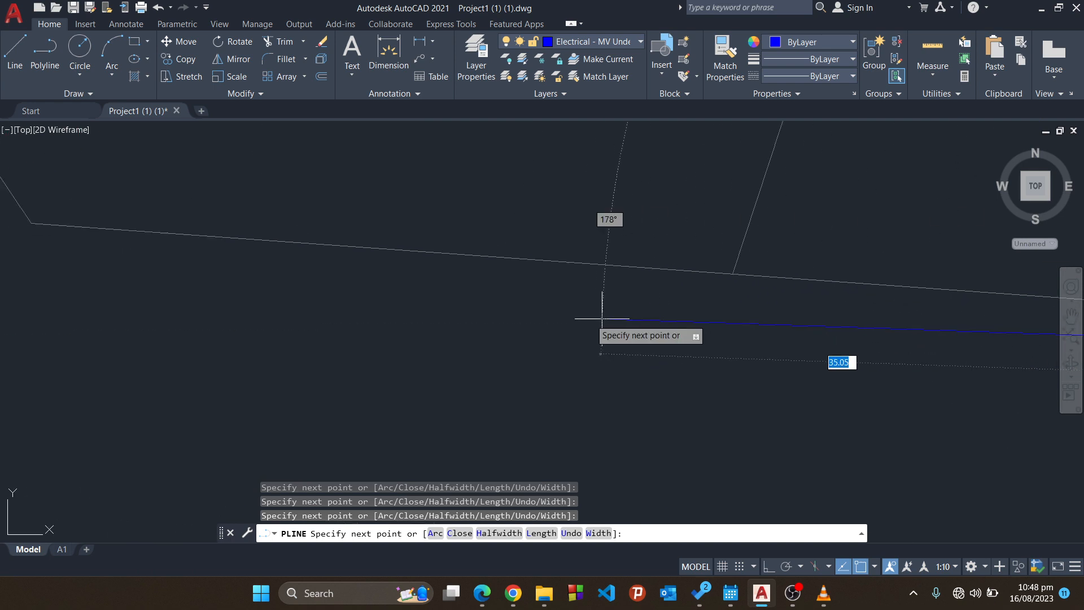
{"action": "middle_click_drag", "start_coordinate": [394, 300], "coordinate": [762, 301]}
{"action": "middle_click_drag", "start_coordinate": [410, 272], "coordinate": [576, 310]}
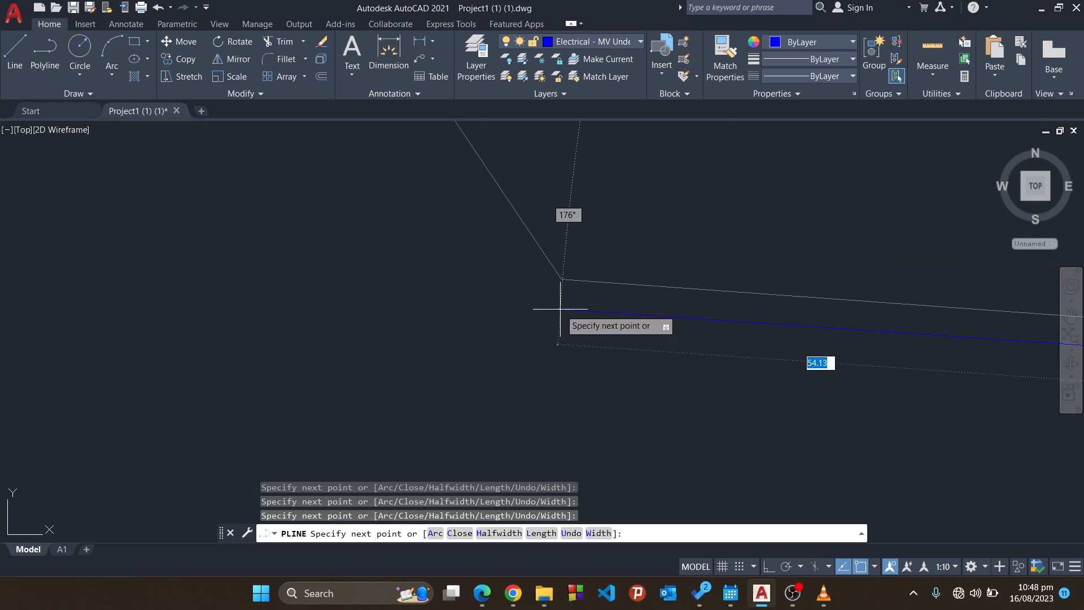
{"action": "middle_click_drag", "start_coordinate": [363, 316], "coordinate": [638, 380]}
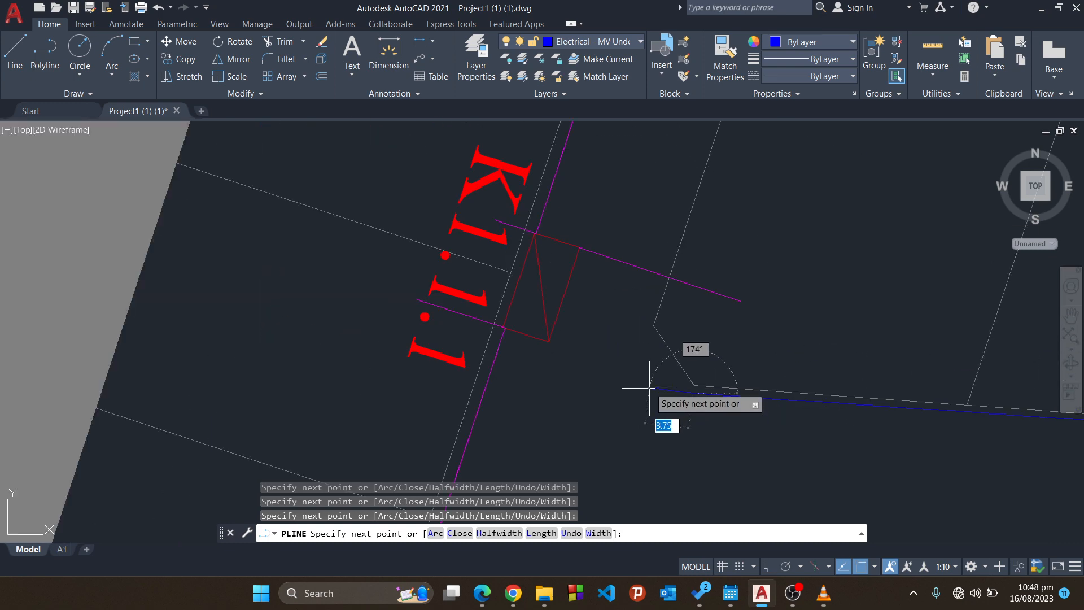
{"action": "scroll", "coordinate": [638, 335], "scroll_direction": "up", "scroll_amount": 4}
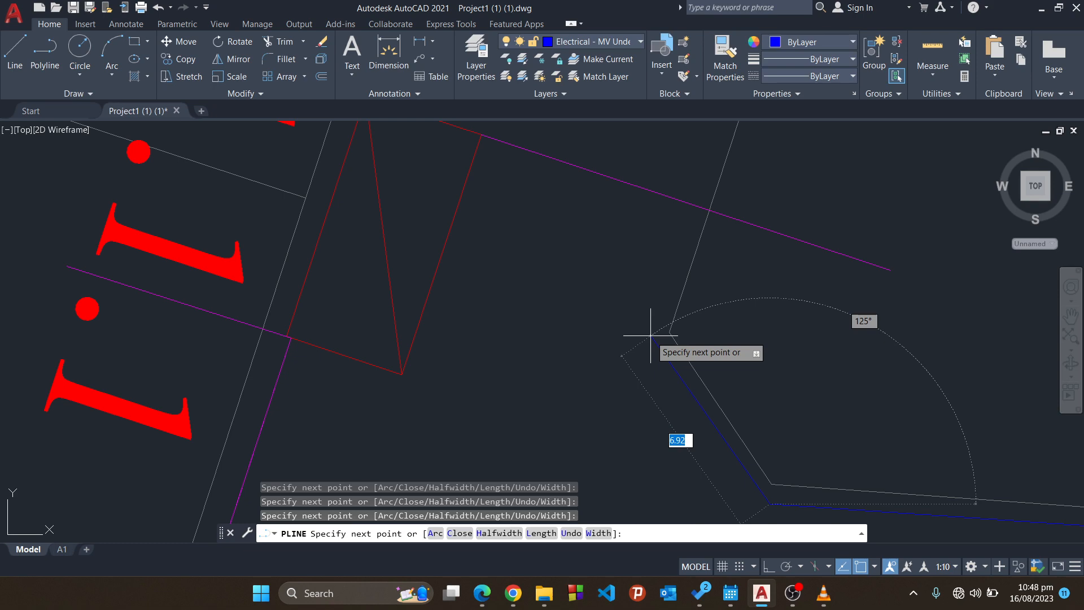
{"action": "left_click", "coordinate": [650, 336]}
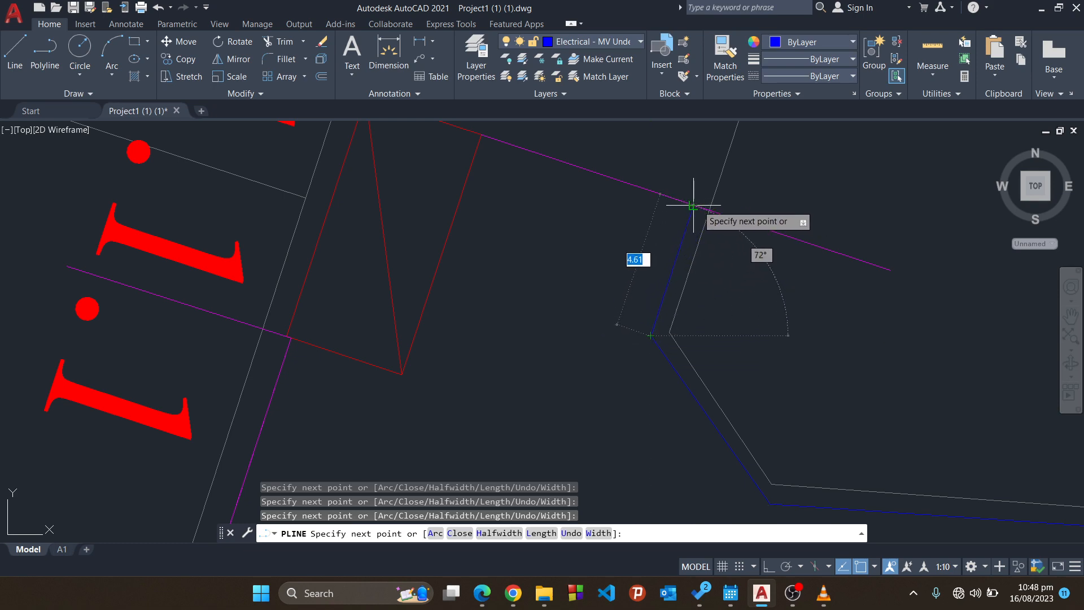
Continue the polyline north to the magenta service line, then west along it to the K1.1.1 kiosk's northern corner.
{"action": "mouse_move", "coordinate": [620, 263]}
{"action": "middle_mouse_down"}
{"action": "mouse_move", "coordinate": [695, 288]}
{"action": "mouse_move", "coordinate": [893, 428]}
{"action": "middle_mouse_up"}
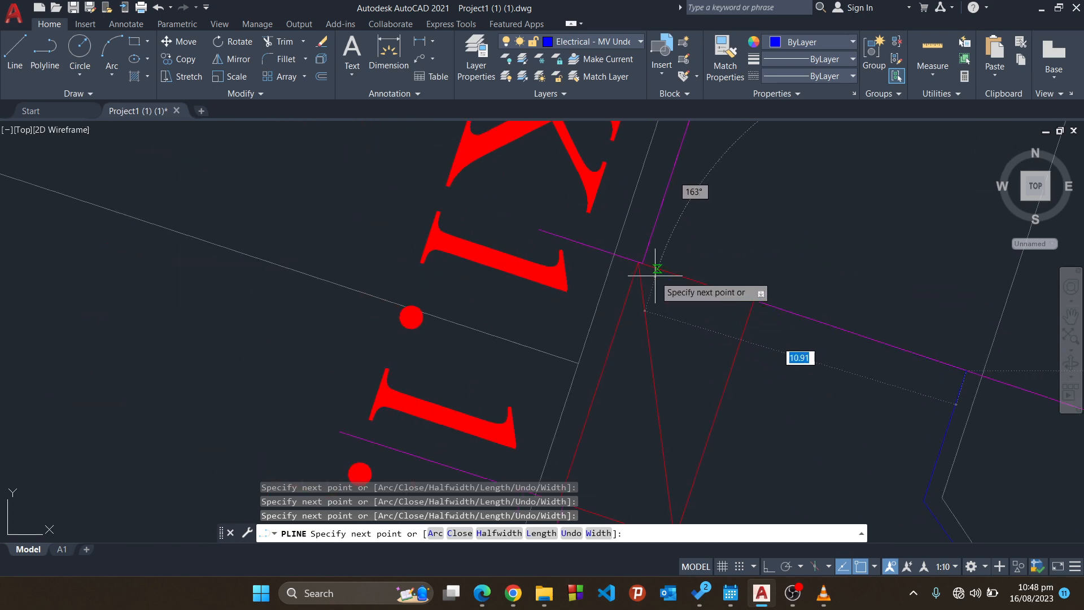
{"action": "scroll", "coordinate": [654, 269], "scroll_direction": "up", "scroll_amount": 4}
{"action": "scroll", "coordinate": [645, 270], "scroll_direction": "up", "scroll_amount": 2}
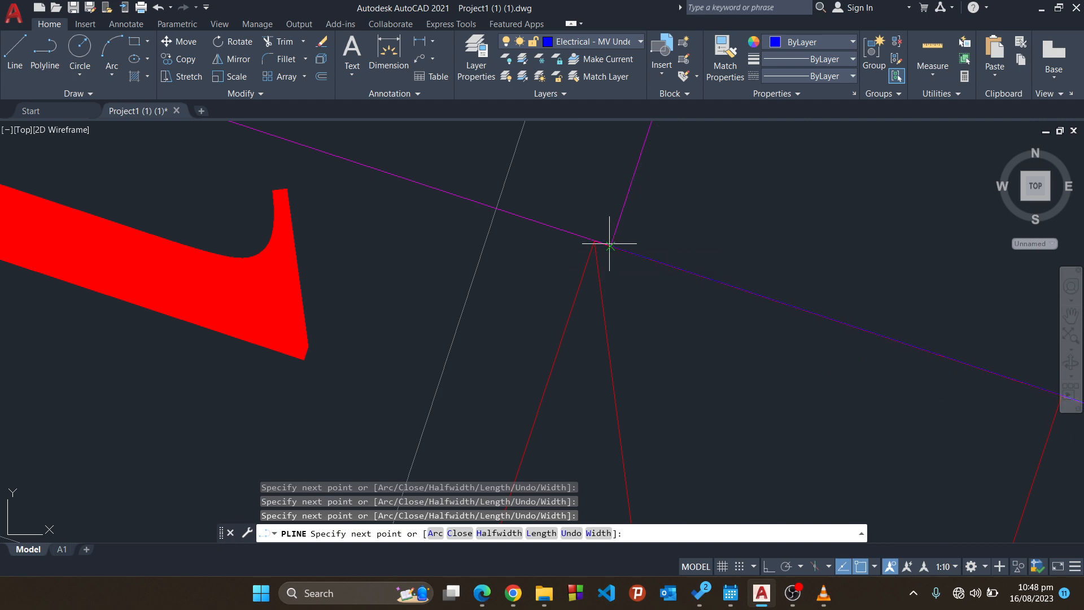
{"action": "scroll", "coordinate": [610, 244], "scroll_direction": "down", "scroll_amount": 2}
{"action": "scroll", "coordinate": [634, 327], "scroll_direction": "down", "scroll_amount": 2}
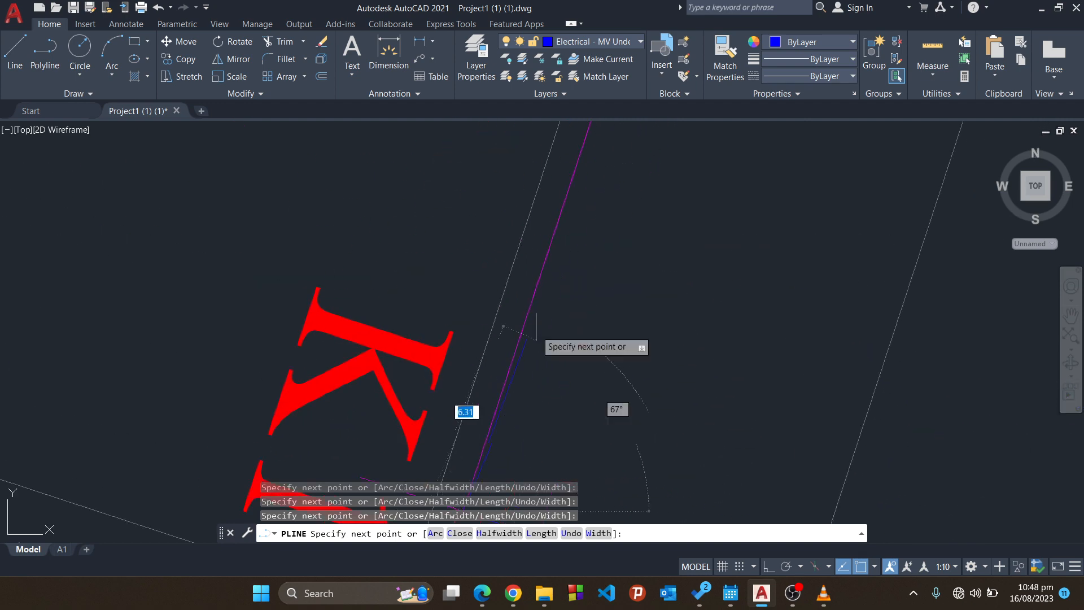
Extend the polyline north along the plot boundary on the road's western side to the next magenta service line.
{"action": "scroll", "coordinate": [585, 224], "scroll_direction": "down", "scroll_amount": 5}
{"action": "middle_click_drag", "start_coordinate": [585, 226], "coordinate": [567, 395]}
{"action": "scroll", "coordinate": [619, 233], "scroll_direction": "down", "scroll_amount": 2}
{"action": "mouse_move", "coordinate": [601, 297]}
{"action": "middle_mouse_down"}
{"action": "mouse_move", "coordinate": [577, 374]}
{"action": "mouse_move", "coordinate": [562, 310]}
{"action": "middle_mouse_up"}
{"action": "scroll", "coordinate": [563, 314], "scroll_direction": "up", "scroll_amount": 4}
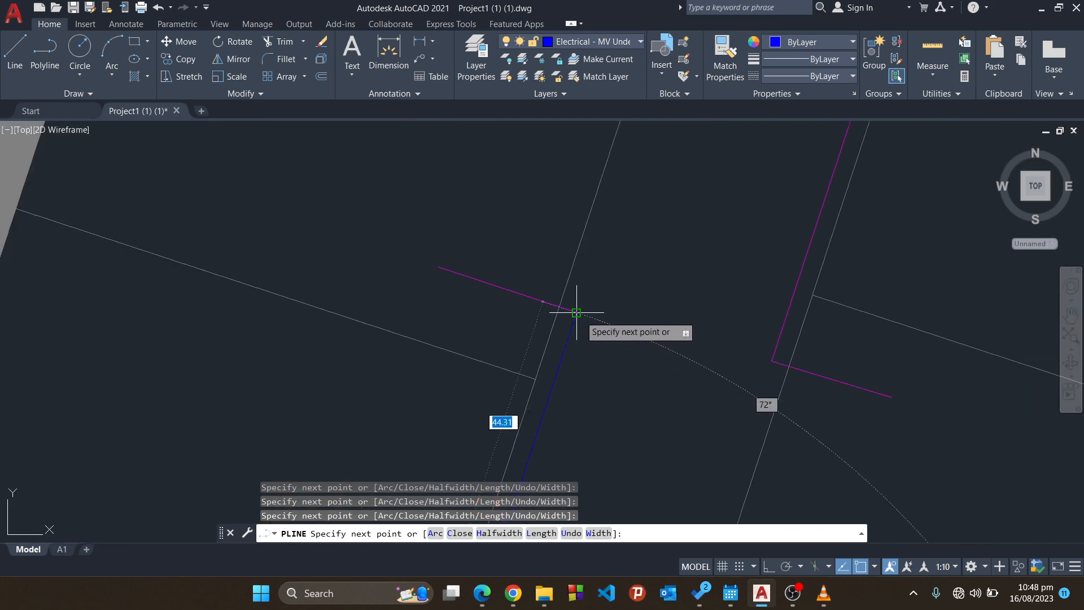
{"action": "scroll", "coordinate": [624, 279], "scroll_direction": "down", "scroll_amount": 2}
{"action": "middle_click_drag", "start_coordinate": [625, 278], "coordinate": [573, 302]}
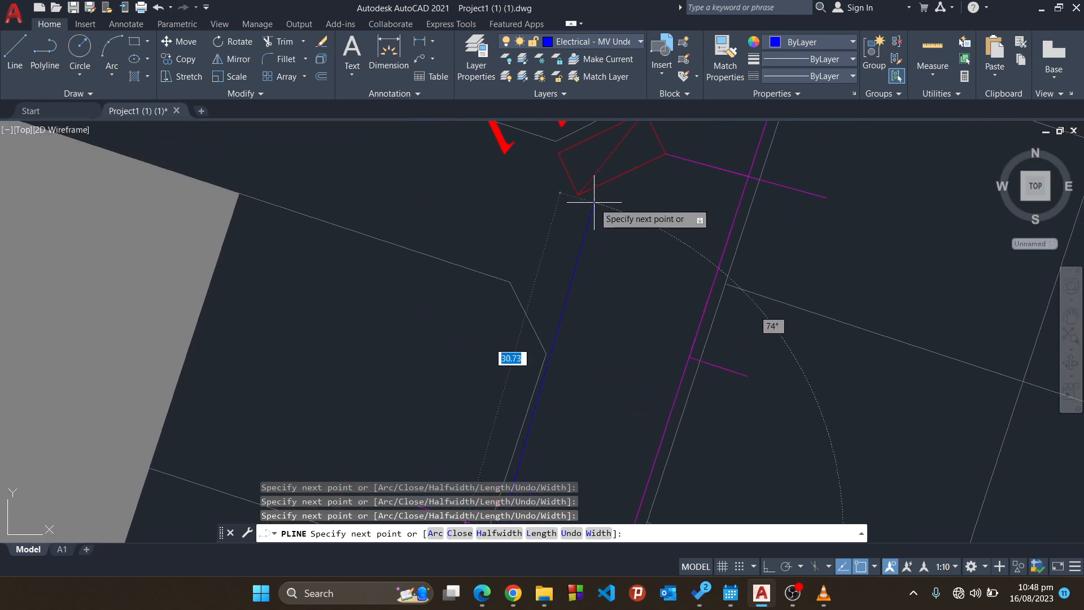
Take the polyline around the plot's chamfered northeastern corner and end it at the northern K1.1.1 kiosk's southern corner.
{"action": "left_click", "coordinate": [557, 352]}
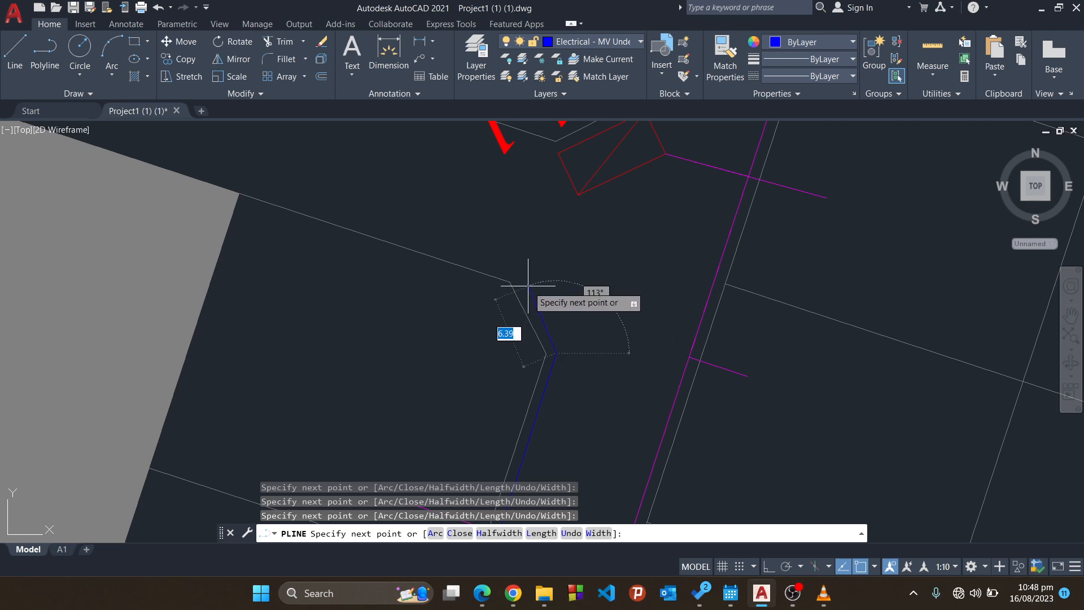
{"action": "left_click", "coordinate": [522, 281]}
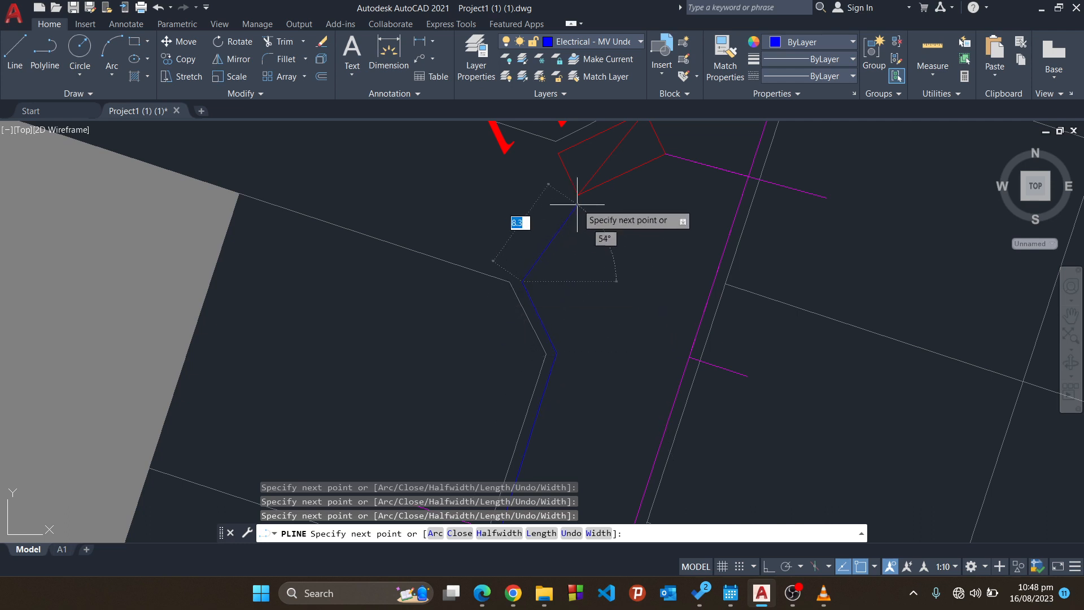
{"action": "left_click", "coordinate": [577, 195]}
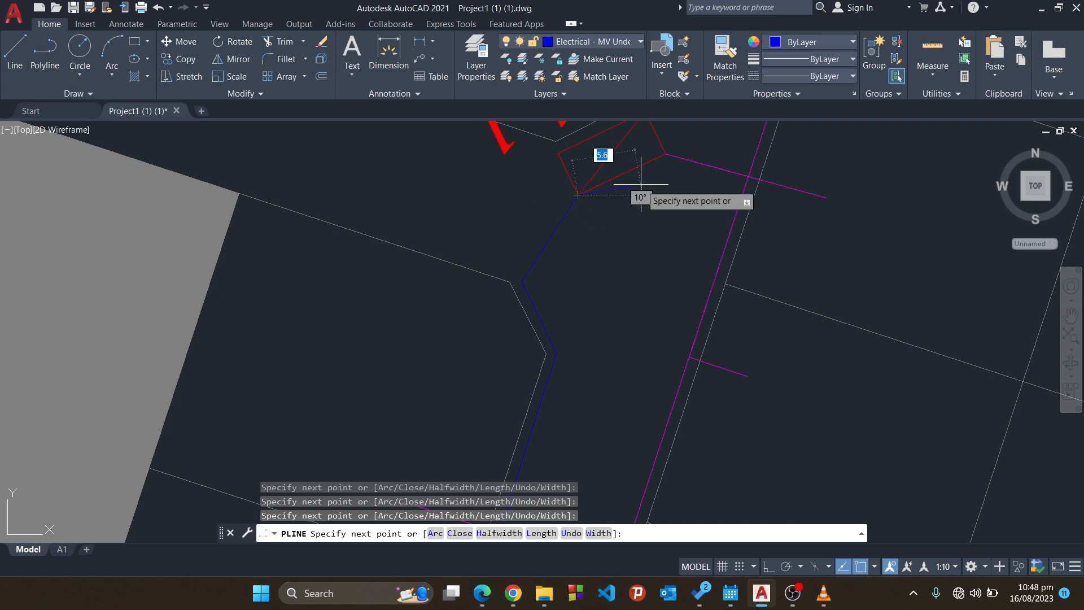
{"action": "key", "text": "Return"}
{"action": "scroll", "coordinate": [624, 242], "scroll_direction": "down", "scroll_amount": 6}
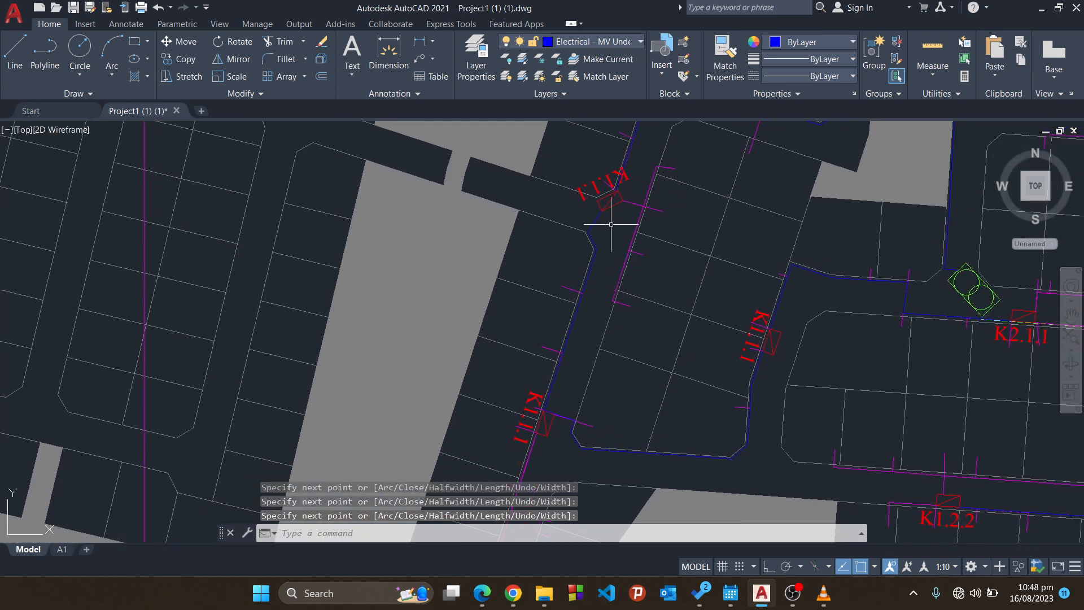
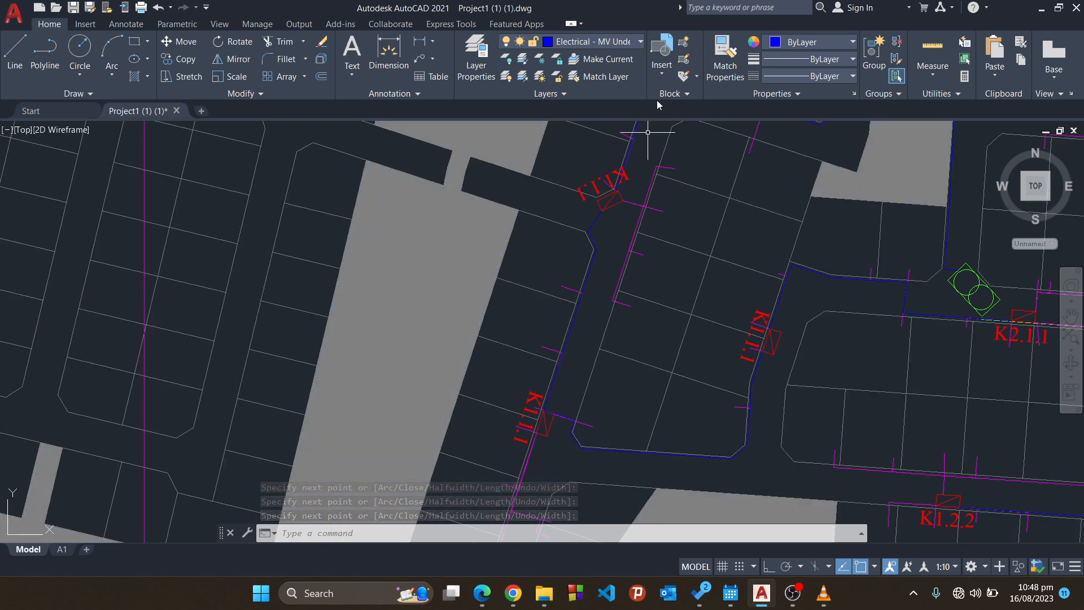
{"action": "left_click", "coordinate": [597, 232]}
{"action": "left_click", "coordinate": [587, 218]}
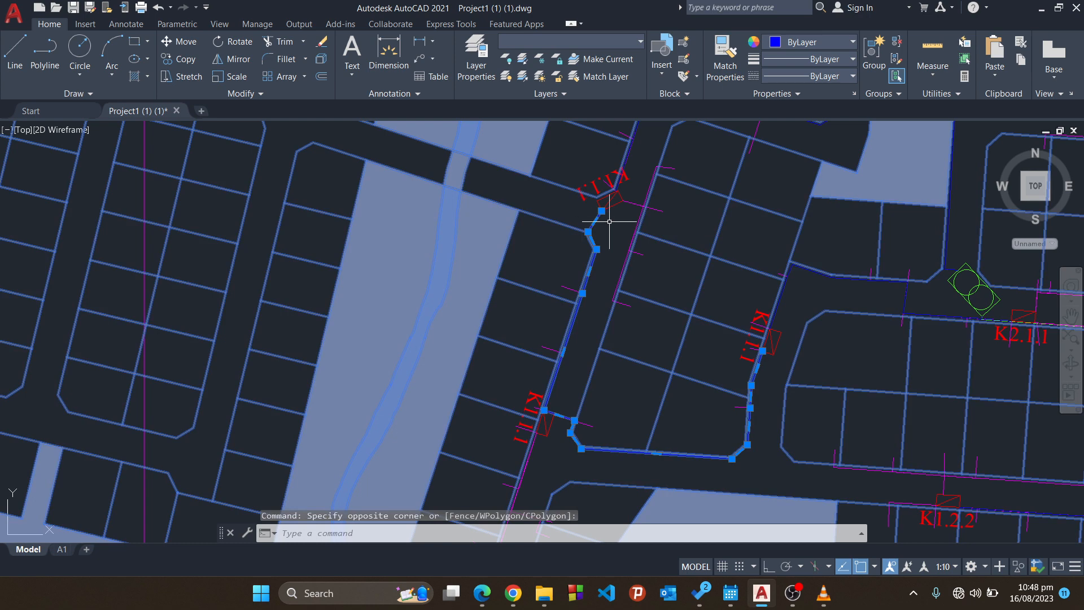
{"action": "key", "text": "Escape"}
Reroute the polyline's northern end through the magenta junction east of the kiosk, ending it at the kiosk's eastern corner.
{"action": "left_click", "coordinate": [590, 218]}
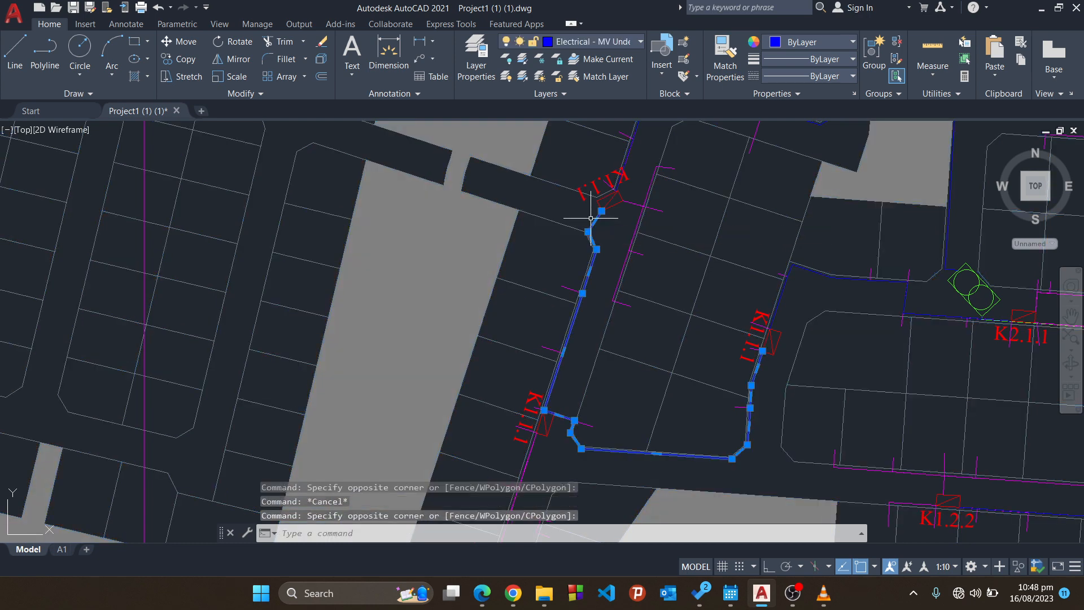
{"action": "scroll", "coordinate": [589, 236], "scroll_direction": "up", "scroll_amount": 4}
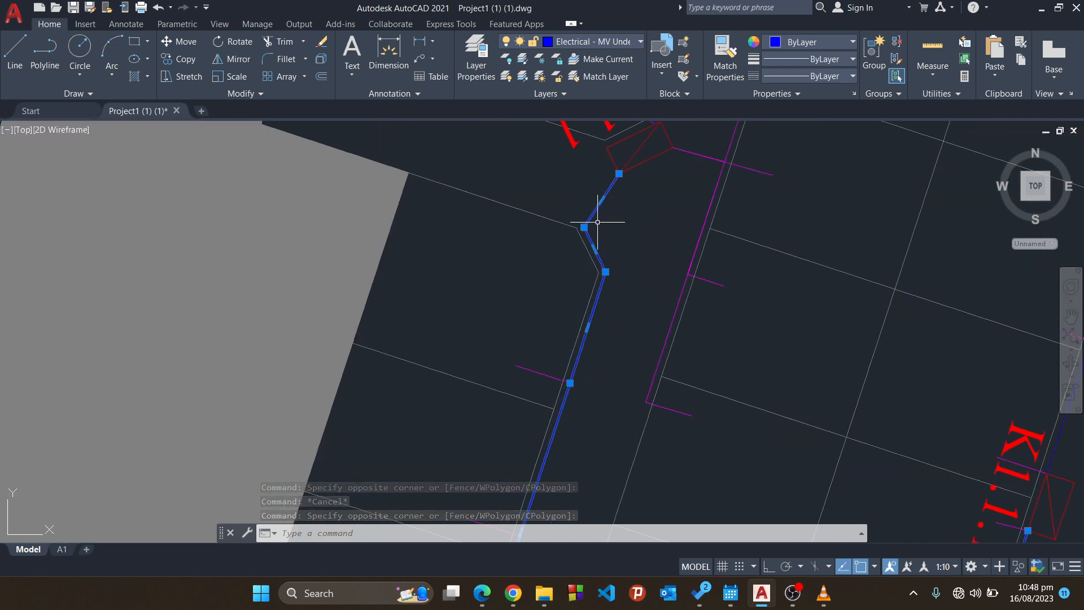
{"action": "left_click", "coordinate": [584, 227]}
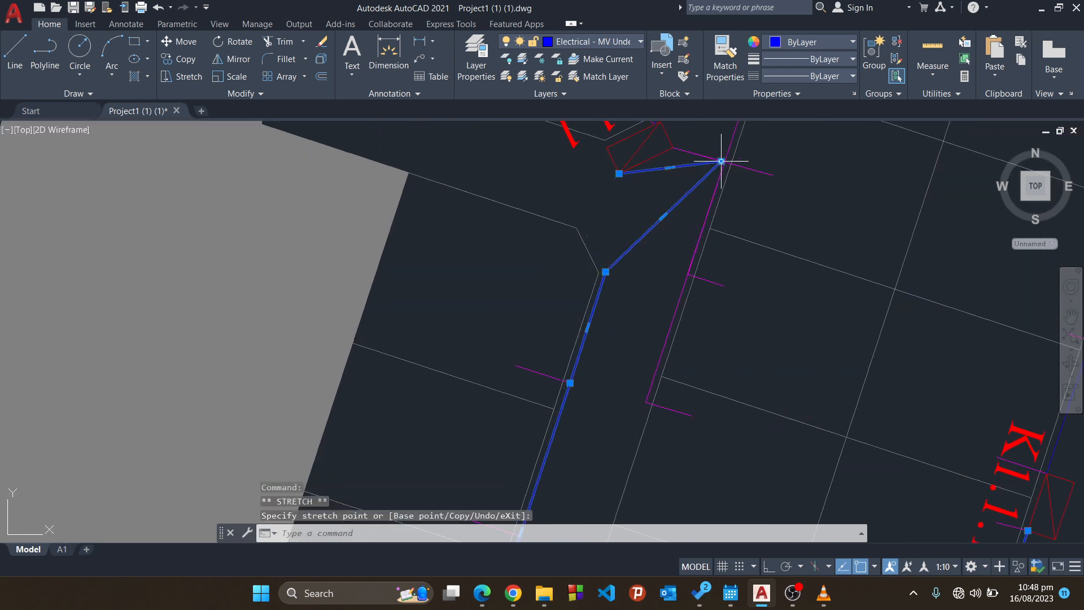
{"action": "left_click", "coordinate": [618, 174]}
{"action": "left_click", "coordinate": [673, 148]}
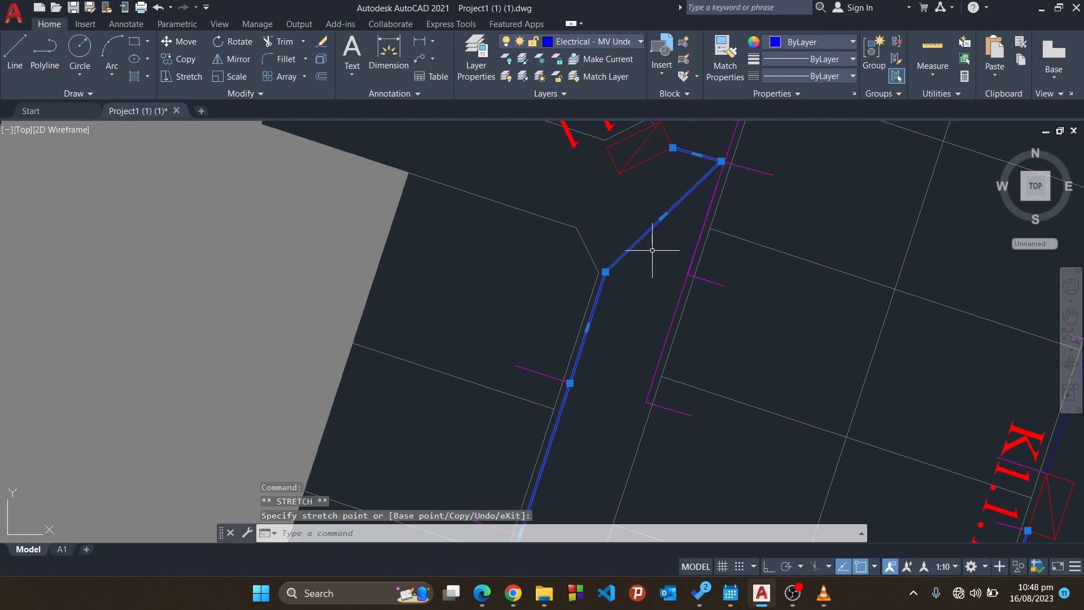
Move the polyline's vertex at the plot chamfer across the road to the magenta route's southern corner.
{"action": "middle_click_drag", "start_coordinate": [609, 265], "coordinate": [637, 227]}
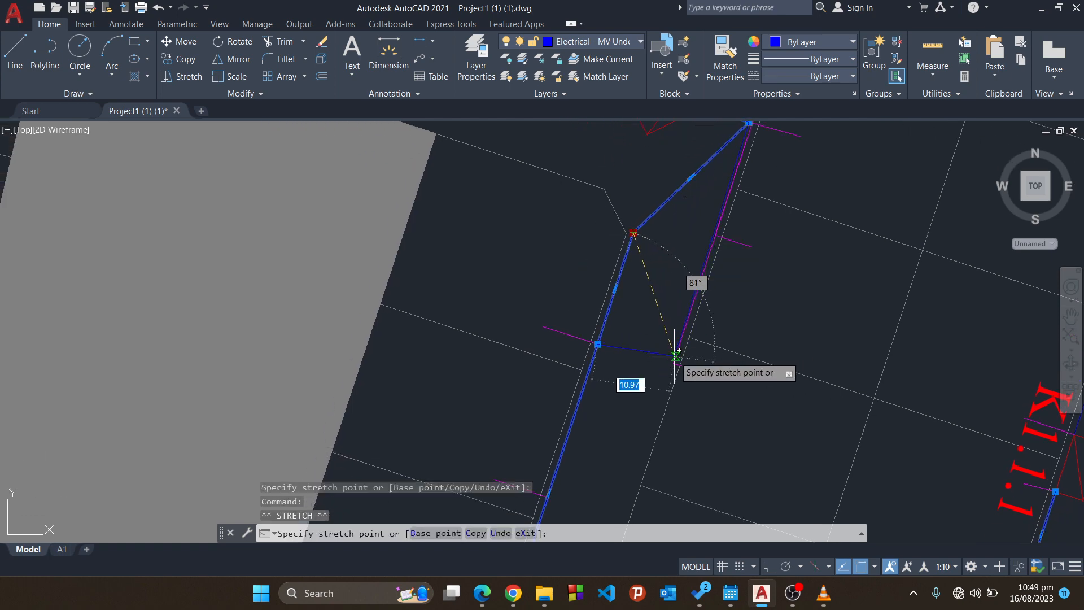
{"action": "scroll", "coordinate": [676, 361], "scroll_direction": "down", "scroll_amount": 3}
{"action": "middle_click_drag", "start_coordinate": [675, 361], "coordinate": [704, 232]}
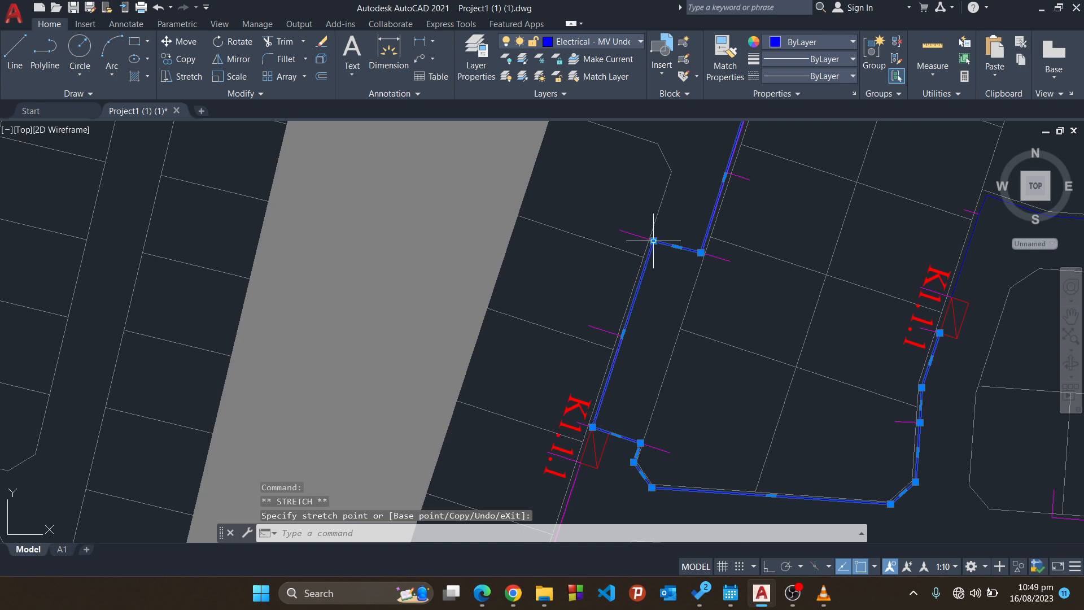
Move the polyline's western service-line vertex and southern kiosk vertex onto its eastern roadside vertex, straightening the route, and deselect it.
{"action": "middle_click_drag", "start_coordinate": [685, 339], "coordinate": [698, 256]}
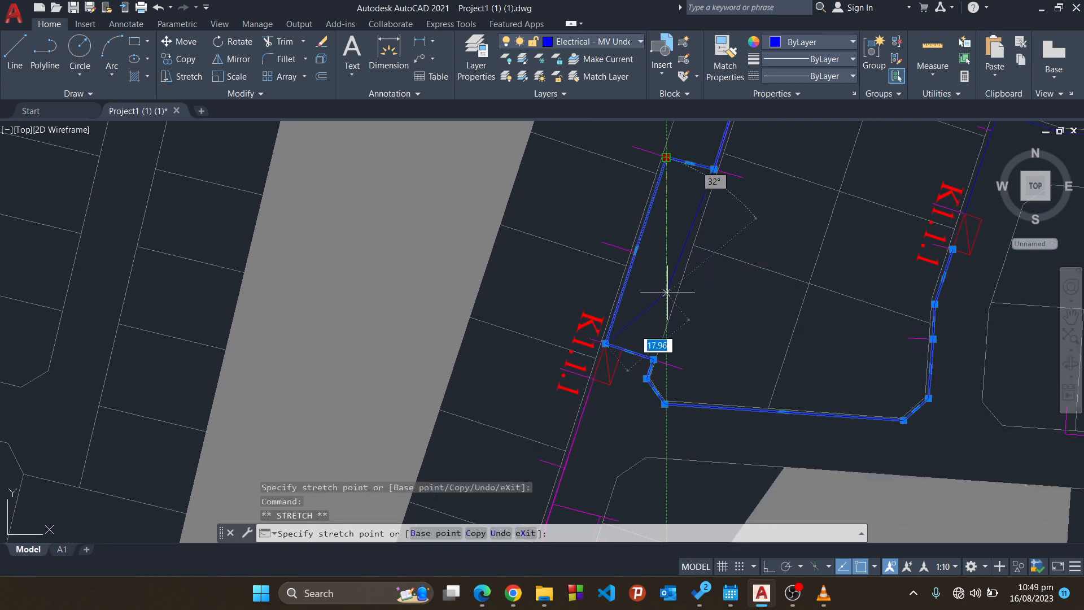
{"action": "scroll", "coordinate": [672, 358], "scroll_direction": "up", "scroll_amount": 5}
{"action": "middle_click_drag", "start_coordinate": [785, 167], "coordinate": [769, 177]}
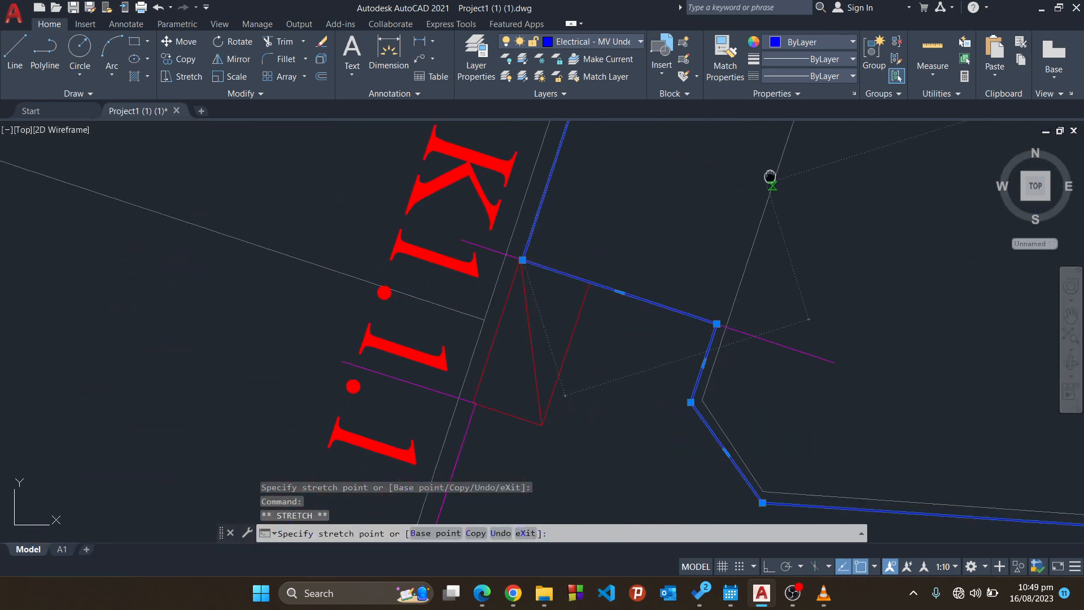
{"action": "scroll", "coordinate": [774, 254], "scroll_direction": "up", "scroll_amount": 2}
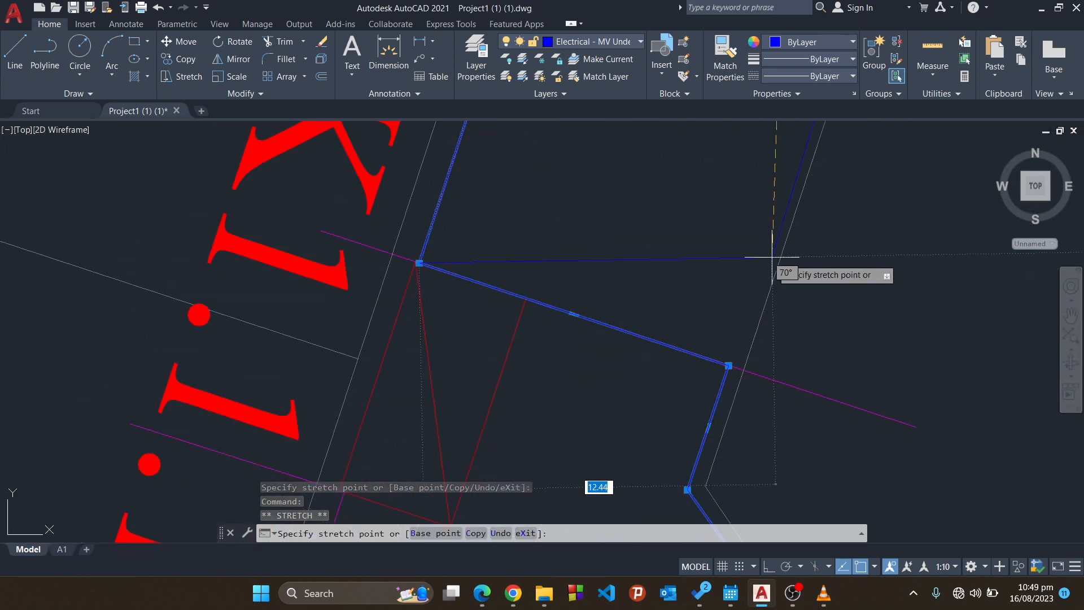
{"action": "left_click", "coordinate": [728, 366]}
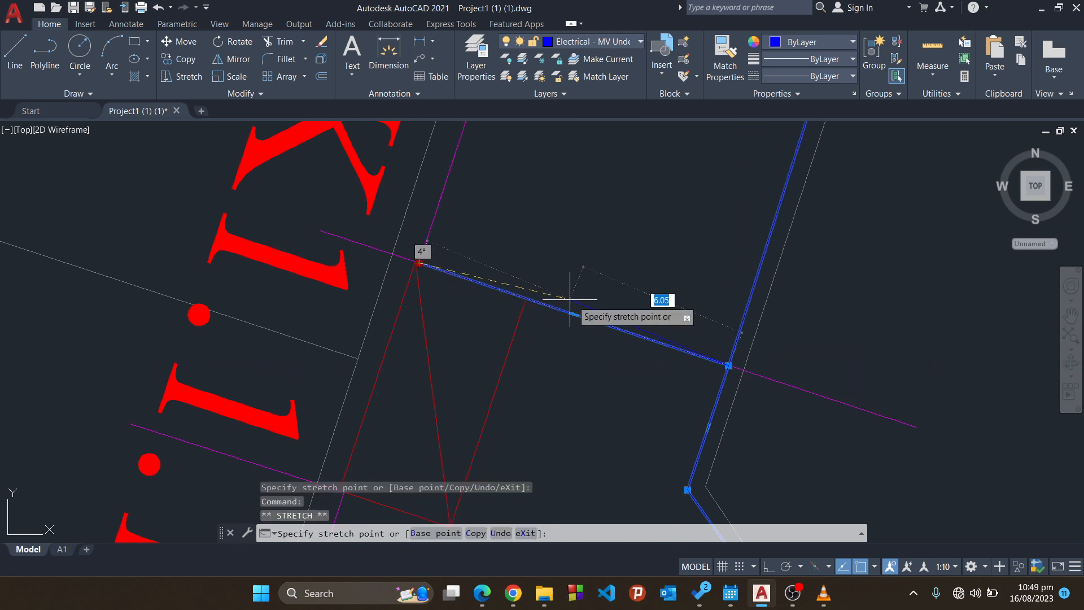
{"action": "left_click", "coordinate": [728, 365]}
{"action": "scroll", "coordinate": [728, 325], "scroll_direction": "down", "scroll_amount": 6}
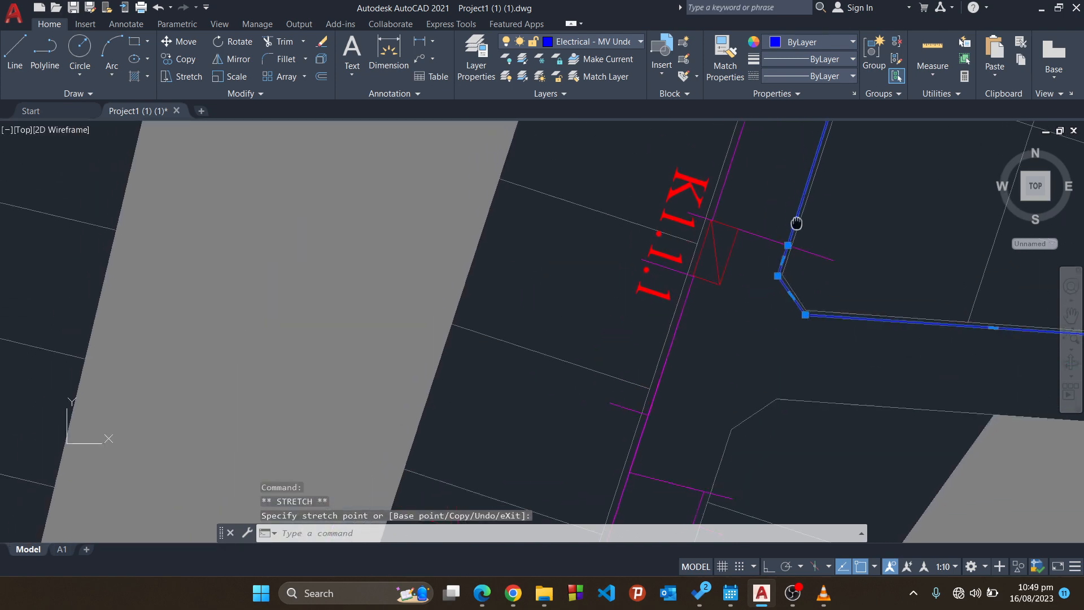
{"action": "scroll", "coordinate": [679, 273], "scroll_direction": "down", "scroll_amount": 2}
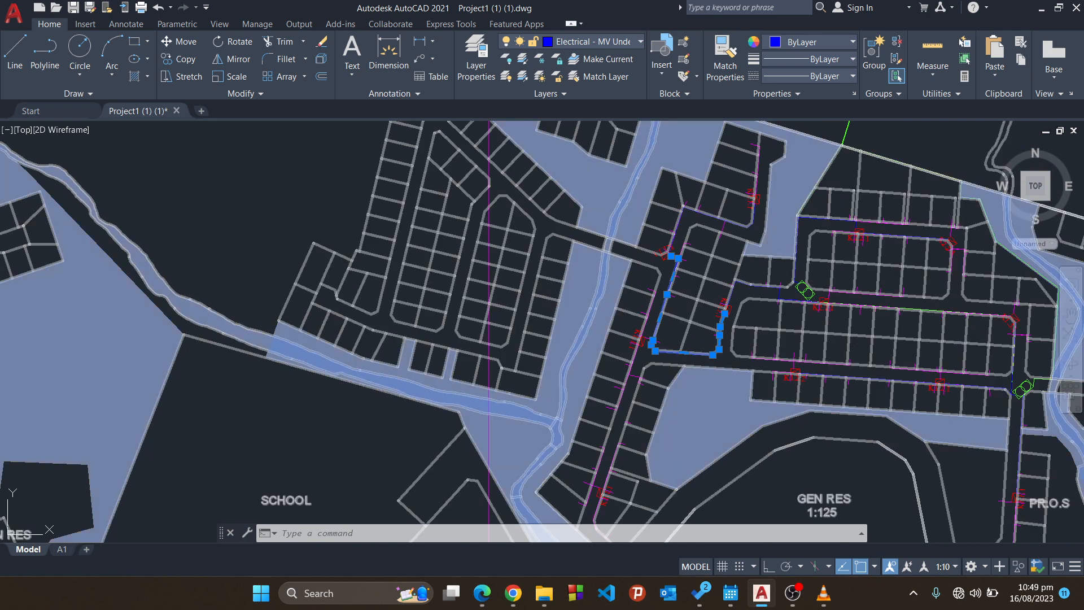
{"action": "key", "text": "Escape"}
Relabel the K1.1.1 kiosk on the block's eastern side as K2.3.1.
{"action": "scroll", "coordinate": [709, 324], "scroll_direction": "up", "scroll_amount": 6}
{"action": "left_click", "coordinate": [765, 234]}
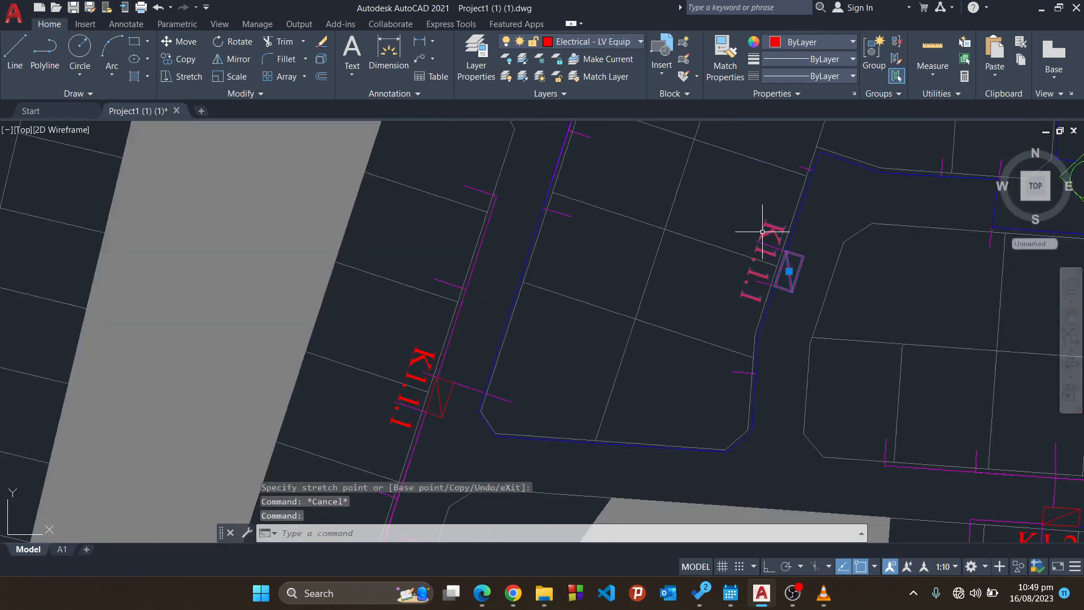
{"action": "right_click", "coordinate": [769, 237]}
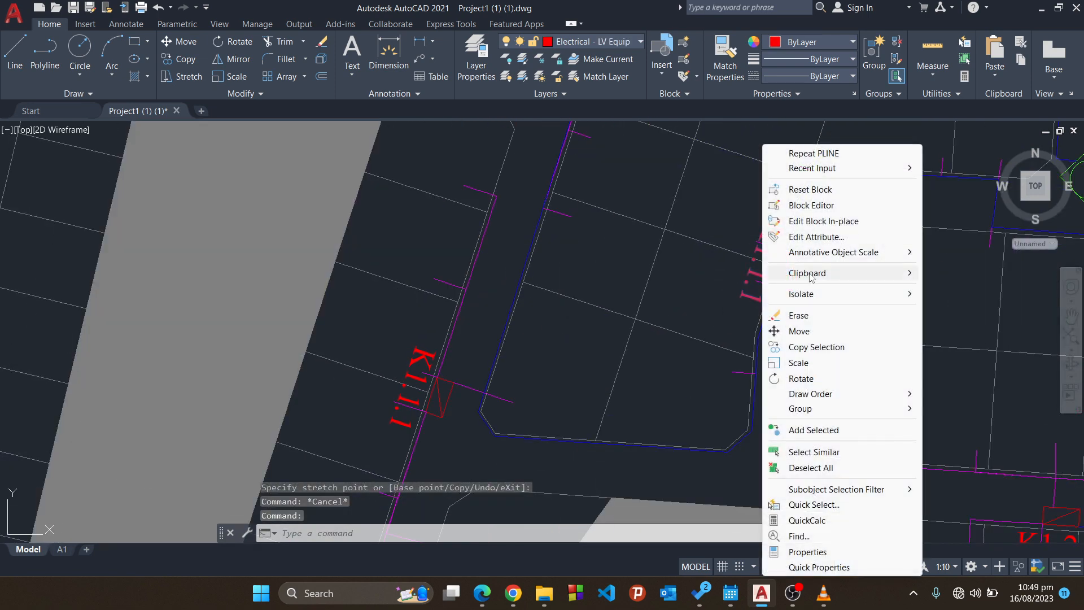
{"action": "left_click", "coordinate": [842, 237]}
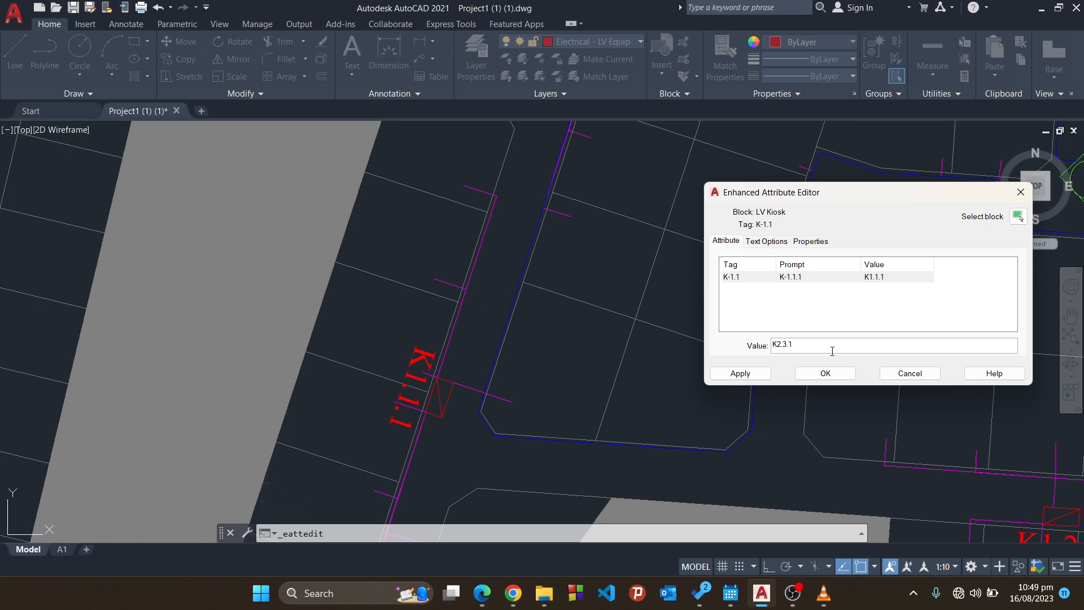
{"action": "left_click", "coordinate": [833, 373]}
Relabel the K1.1.1 kiosk at the road junction near the block's northwestern corner as K2.3.2.
{"action": "scroll", "coordinate": [835, 366], "scroll_direction": "down", "scroll_amount": 6}
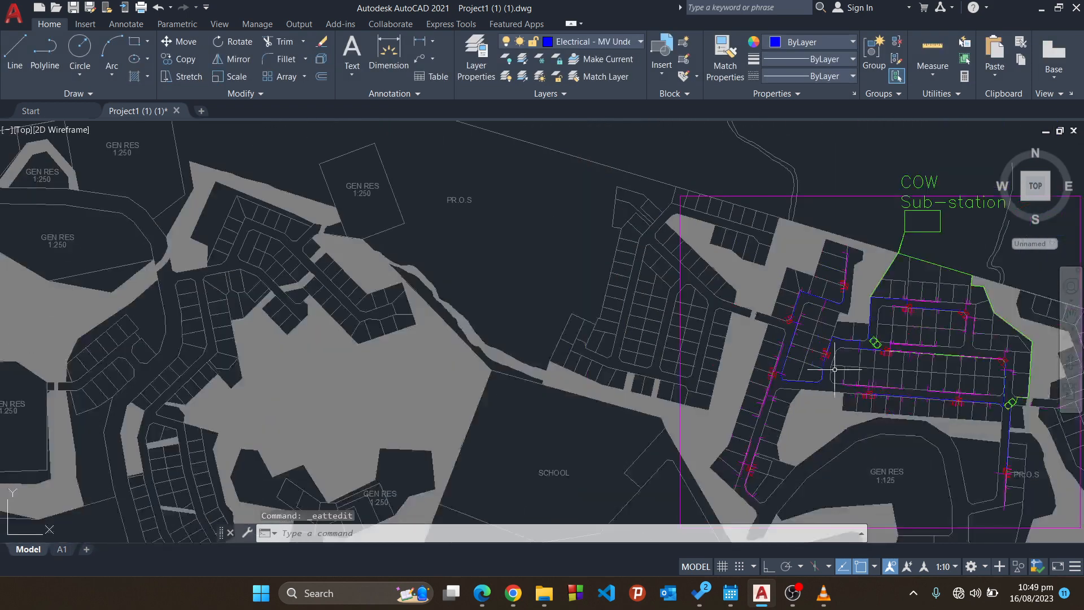
{"action": "scroll", "coordinate": [805, 318], "scroll_direction": "up", "scroll_amount": 5}
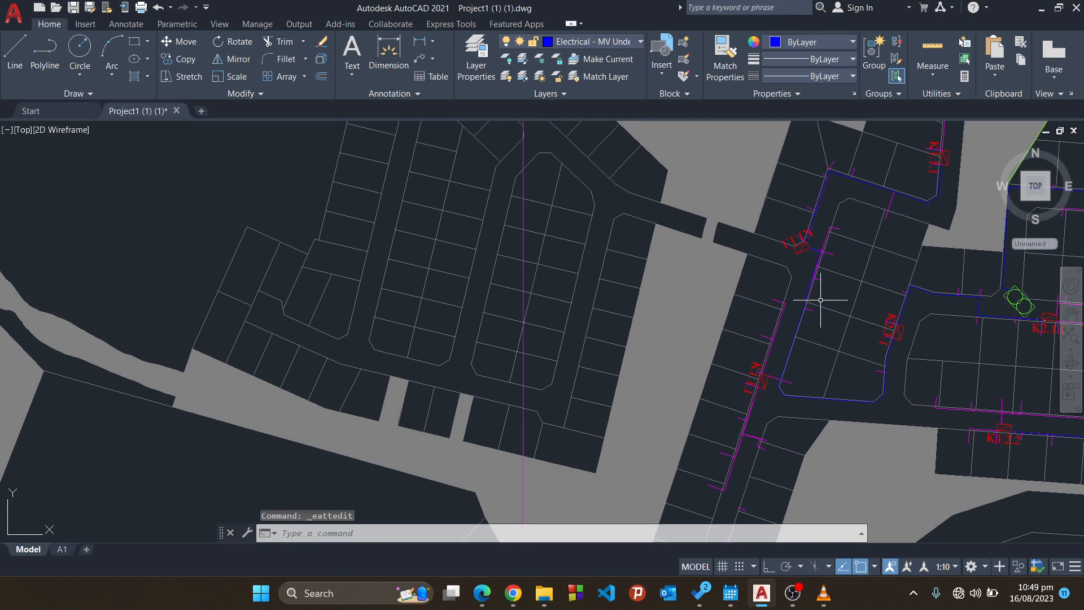
{"action": "scroll", "coordinate": [820, 299], "scroll_direction": "up", "scroll_amount": 6}
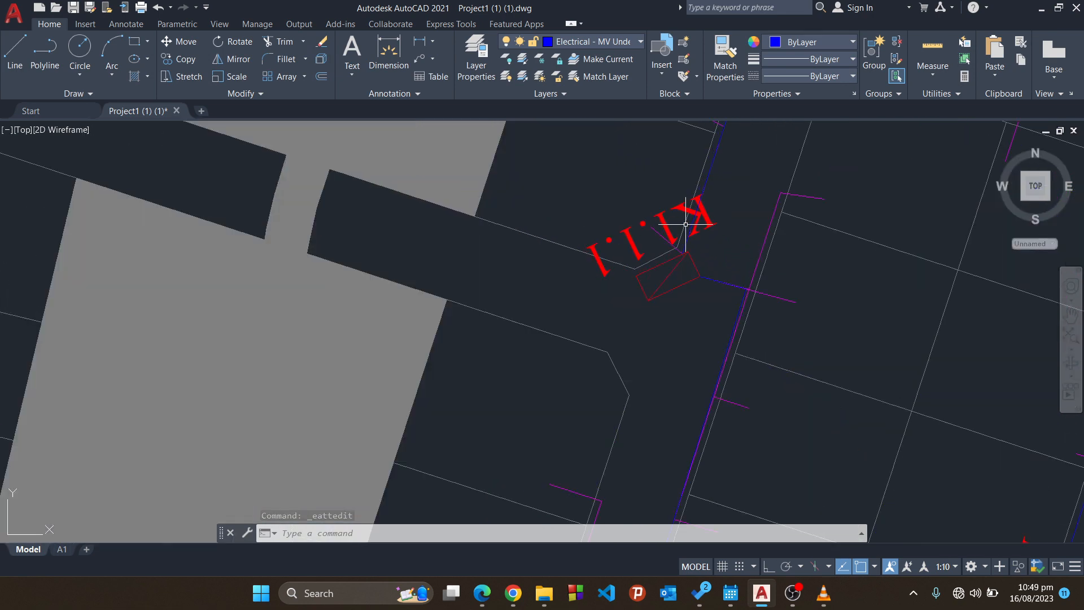
{"action": "left_click", "coordinate": [662, 213]}
{"action": "right_click", "coordinate": [662, 212]}
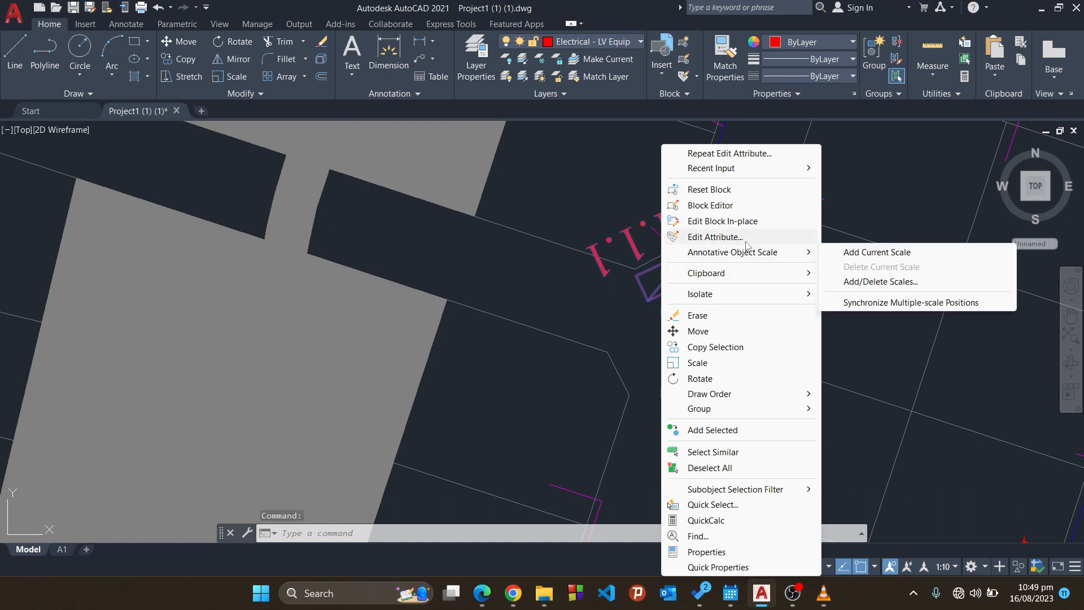
{"action": "left_click", "coordinate": [734, 237]}
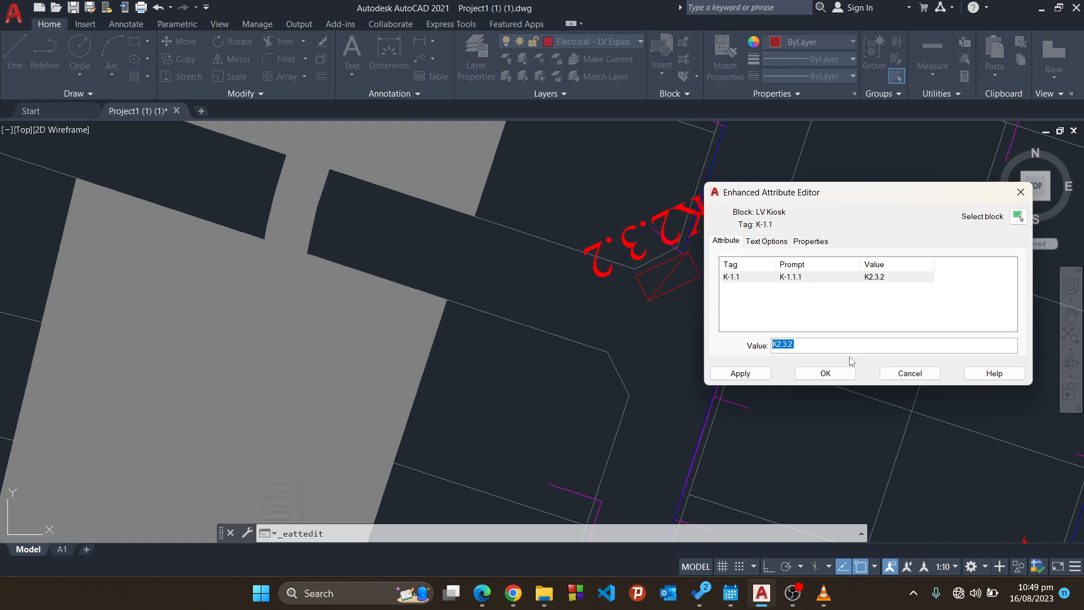
{"action": "left_click", "coordinate": [826, 373]}
Relabel the K1.1.1 kiosk beside the northernmost plots, northeast of the K2.3.2 kiosk, as K2.3.3.
{"action": "scroll", "coordinate": [737, 365], "scroll_direction": "down", "scroll_amount": 5}
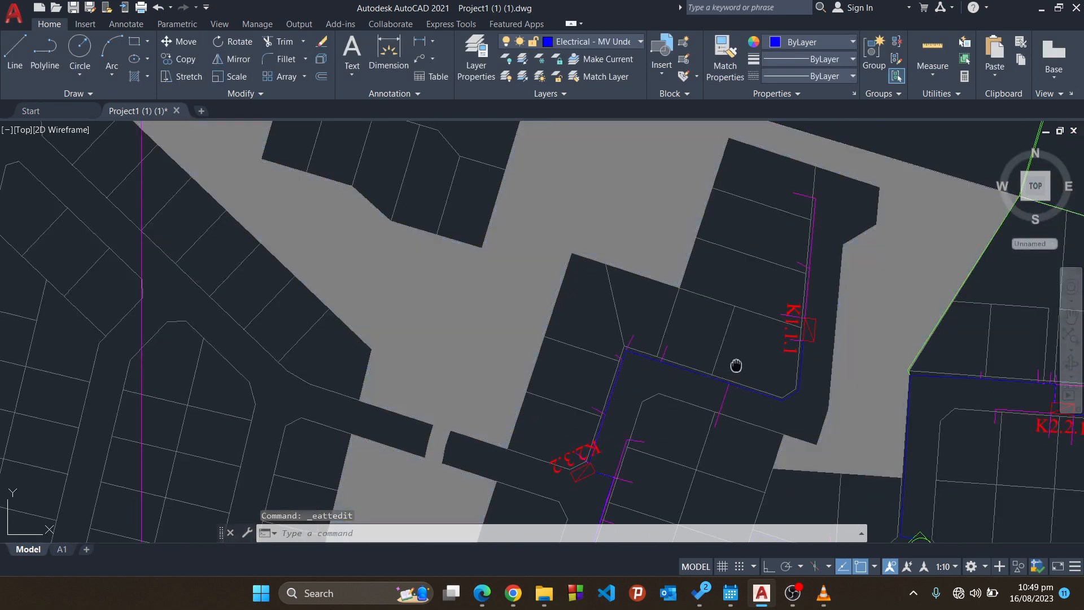
{"action": "scroll", "coordinate": [736, 366], "scroll_direction": "up", "scroll_amount": 6}
{"action": "left_click", "coordinate": [627, 324]}
{"action": "right_click", "coordinate": [614, 305]}
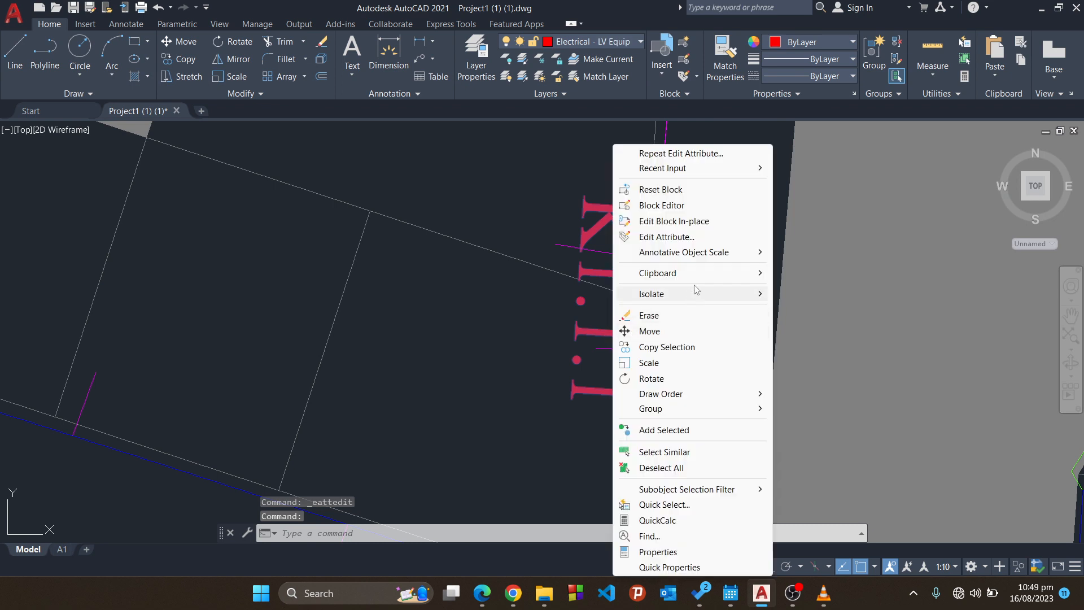
{"action": "left_click", "coordinate": [700, 241]}
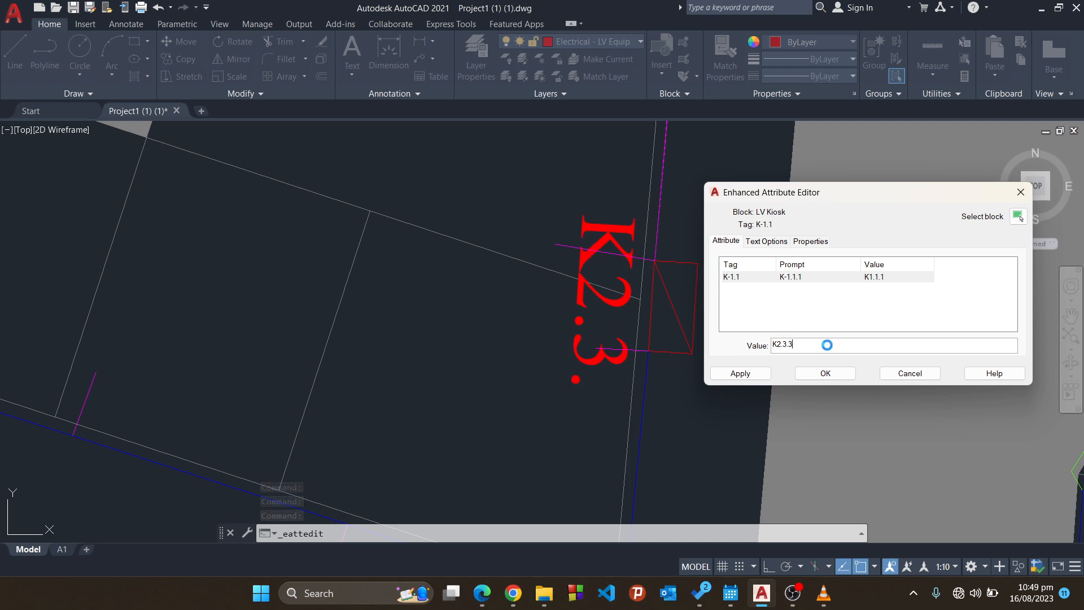
{"action": "key", "text": "Return"}
{"action": "left_click", "coordinate": [829, 372]}
Start an MV polyline at the southernmost western kiosk's northwestern corner and run it to the magenta route on the road's western side.
{"action": "scroll", "coordinate": [835, 376], "scroll_direction": "down", "scroll_amount": 5}
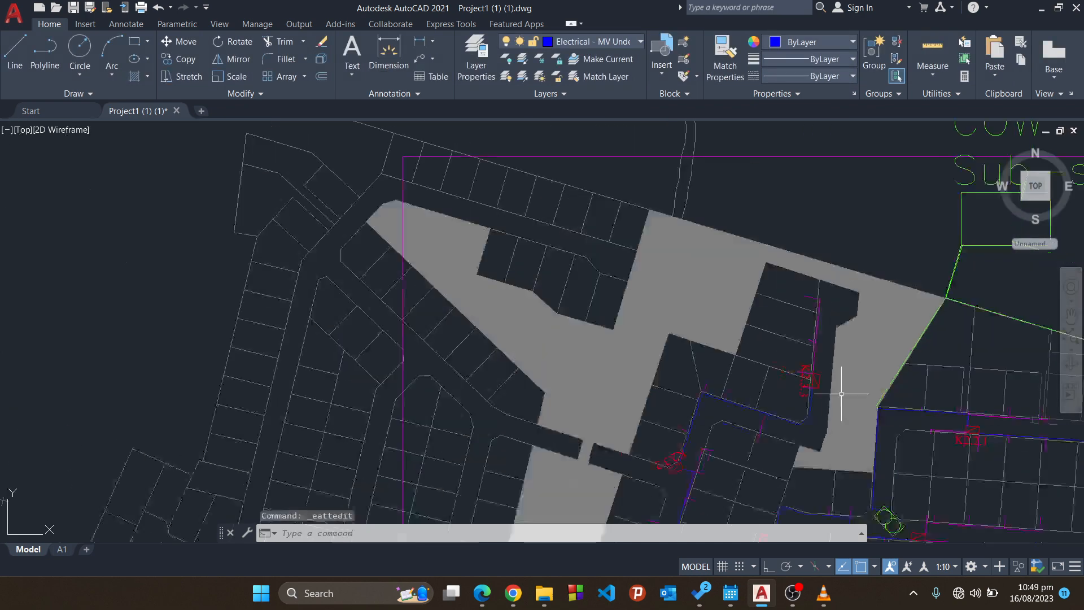
{"action": "mouse_move", "coordinate": [764, 387]}
{"action": "middle_mouse_down"}
{"action": "mouse_move", "coordinate": [806, 295]}
{"action": "mouse_move", "coordinate": [752, 305]}
{"action": "middle_mouse_up"}
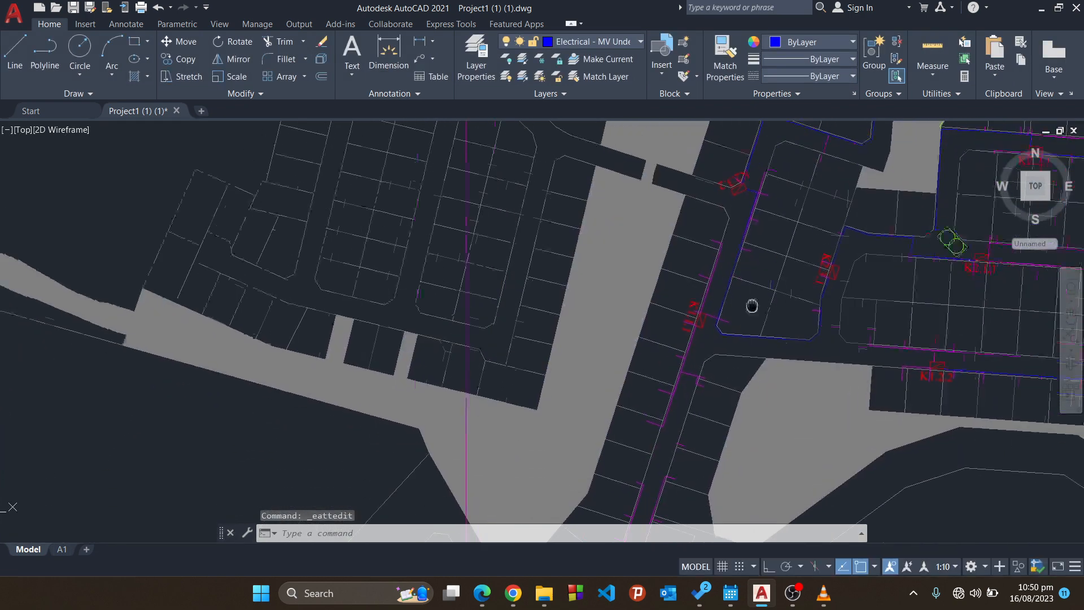
{"action": "scroll", "coordinate": [721, 367], "scroll_direction": "down", "scroll_amount": 4}
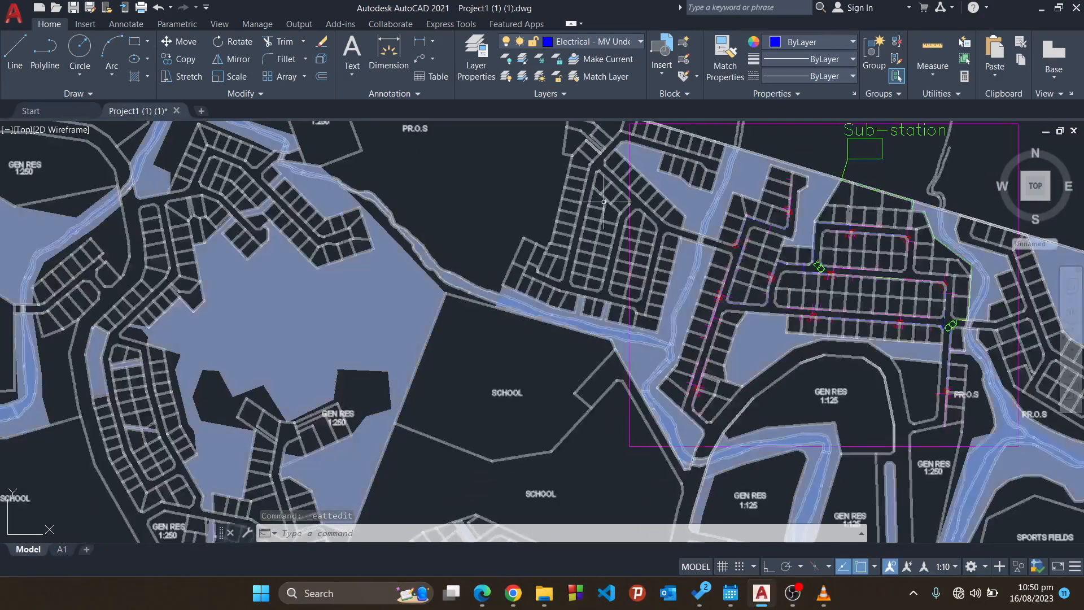
{"action": "left_click", "coordinate": [42, 66]}
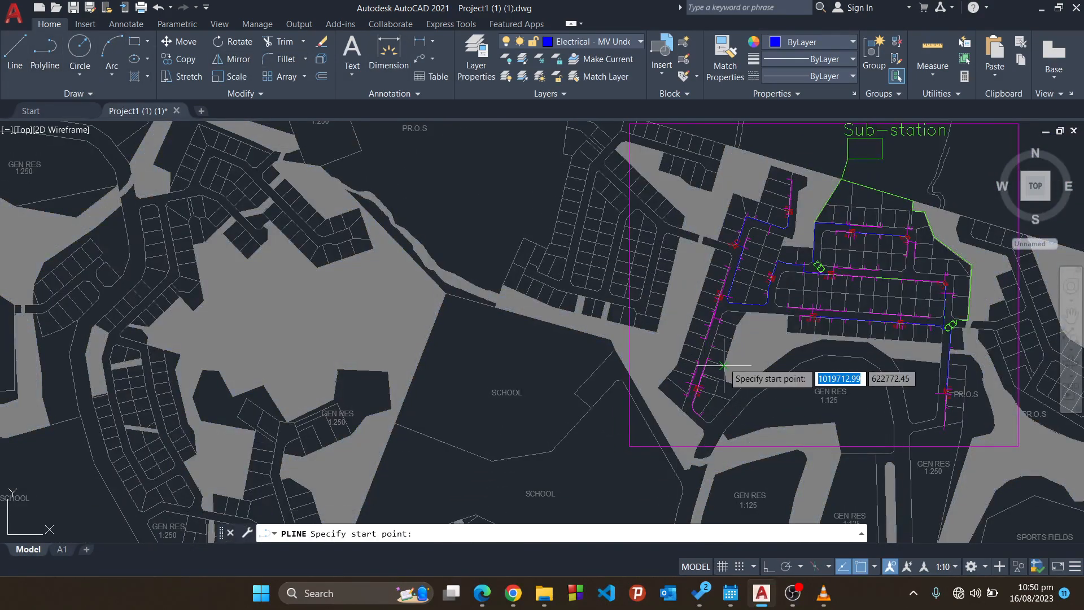
{"action": "middle_click_drag", "start_coordinate": [781, 408], "coordinate": [719, 365]}
{"action": "scroll", "coordinate": [632, 364], "scroll_direction": "up", "scroll_amount": 5}
{"action": "middle_click_drag", "start_coordinate": [681, 255], "coordinate": [680, 273]}
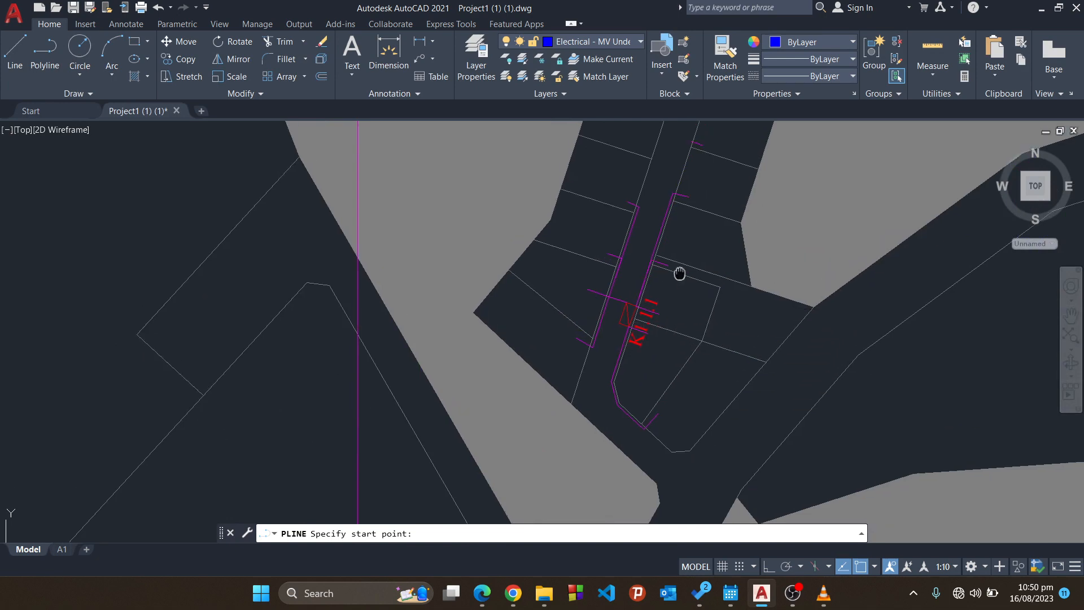
{"action": "scroll", "coordinate": [669, 339], "scroll_direction": "down", "scroll_amount": 5}
{"action": "scroll", "coordinate": [665, 343], "scroll_direction": "up", "scroll_amount": 2}
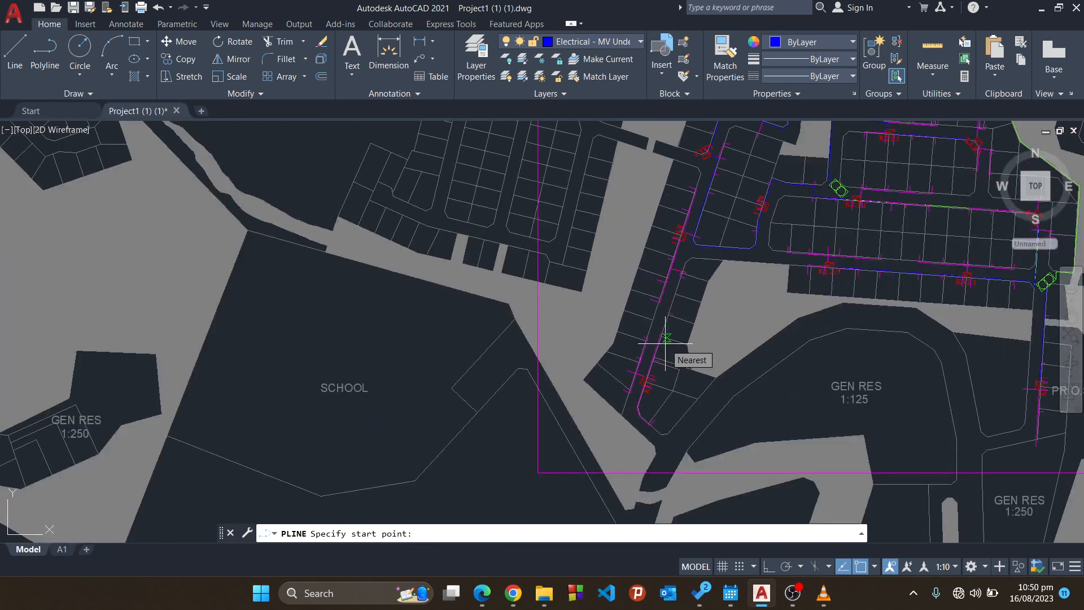
{"action": "scroll", "coordinate": [666, 343], "scroll_direction": "up", "scroll_amount": 8}
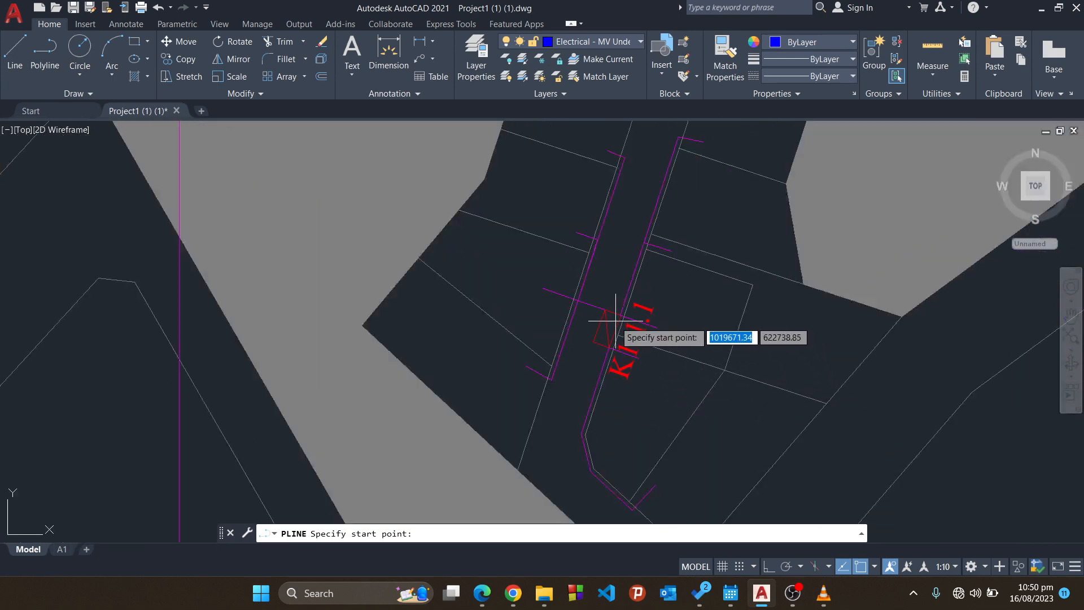
{"action": "left_click", "coordinate": [567, 274]}
{"action": "scroll", "coordinate": [734, 333], "scroll_direction": "up", "scroll_amount": 3}
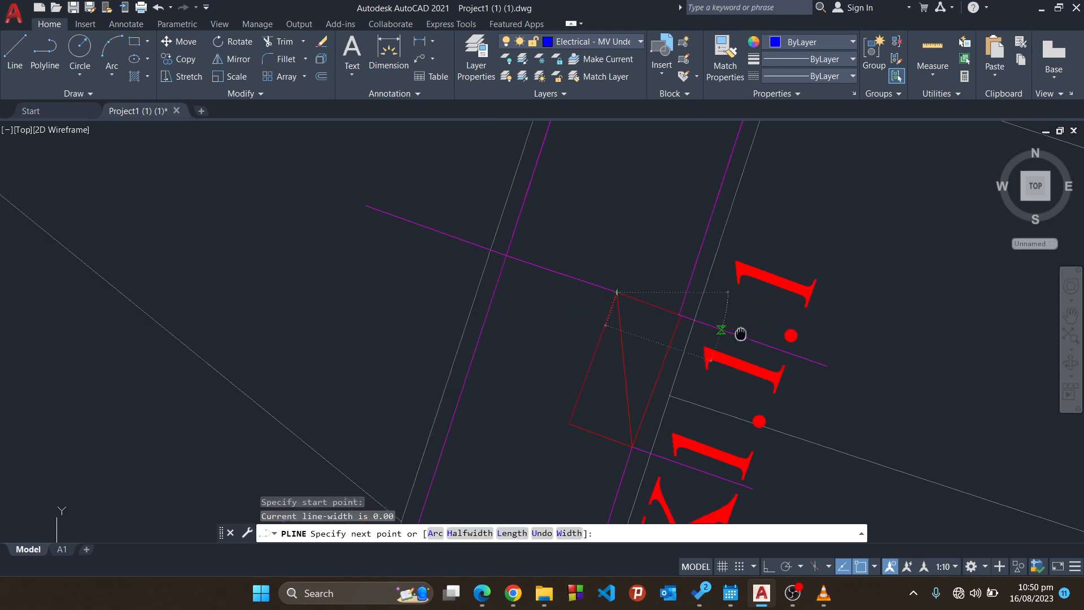
{"action": "left_click", "coordinate": [811, 377]}
Extend the polyline north along the western roadside, through the magenta route's northern end to the southern corner of the next magenta route.
{"action": "scroll", "coordinate": [818, 300], "scroll_direction": "down", "scroll_amount": 3}
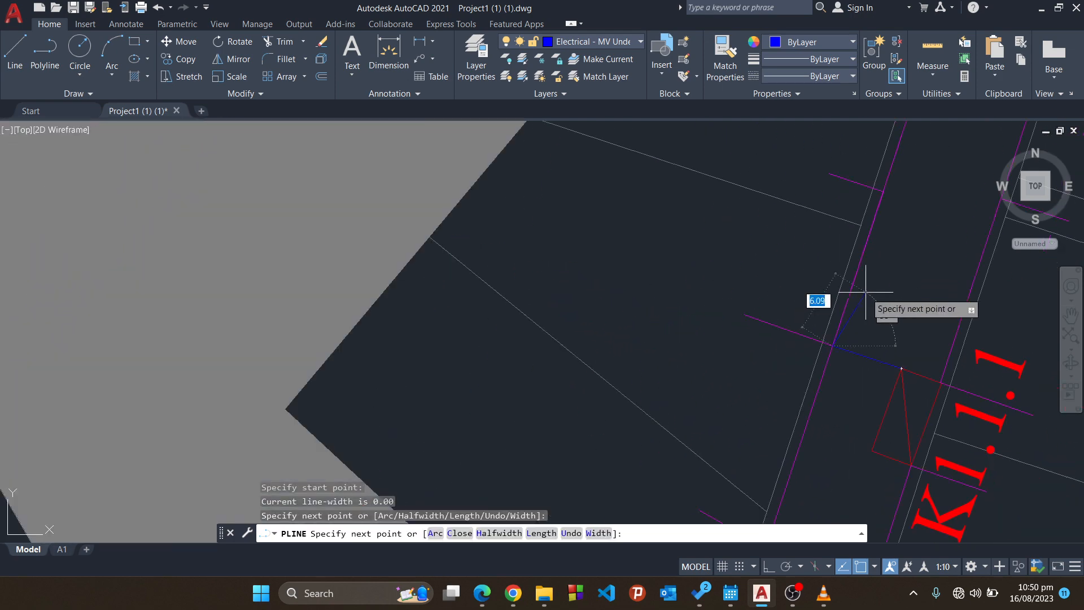
{"action": "scroll", "coordinate": [685, 438], "scroll_direction": "up", "scroll_amount": 4}
{"action": "scroll", "coordinate": [668, 420], "scroll_direction": "down", "scroll_amount": 3}
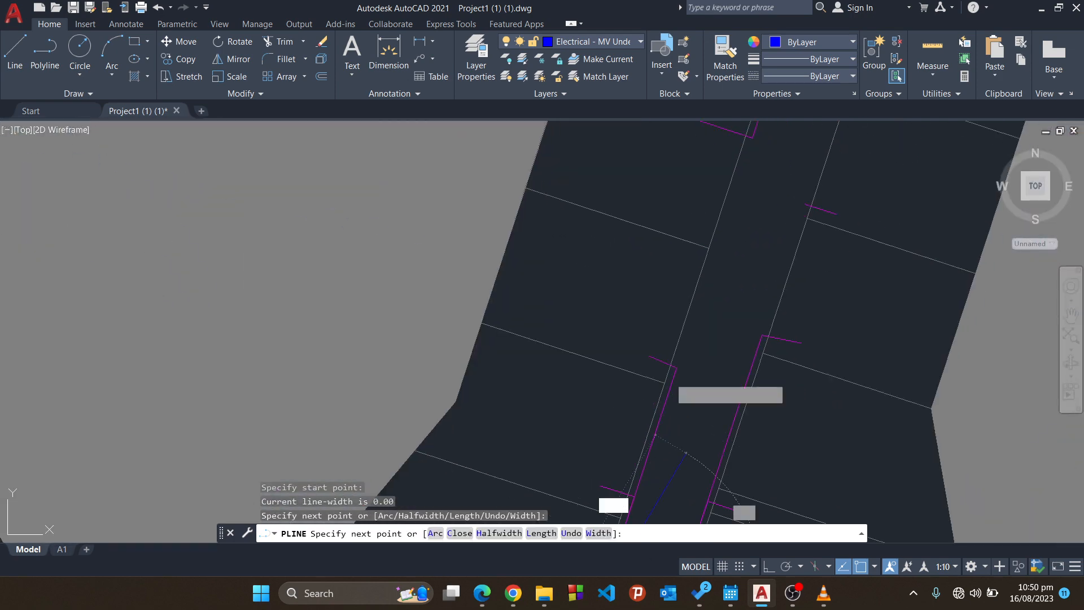
{"action": "scroll", "coordinate": [675, 358], "scroll_direction": "up", "scroll_amount": 5}
{"action": "left_click", "coordinate": [692, 342]}
{"action": "scroll", "coordinate": [677, 367], "scroll_direction": "down", "scroll_amount": 3}
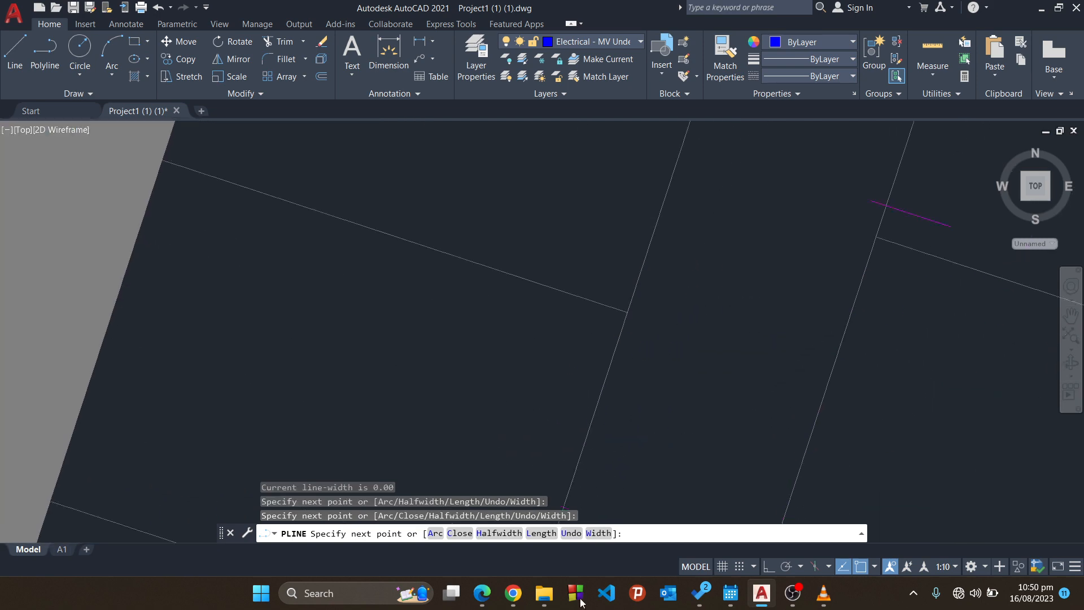
{"action": "scroll", "coordinate": [633, 362], "scroll_direction": "up", "scroll_amount": 5}
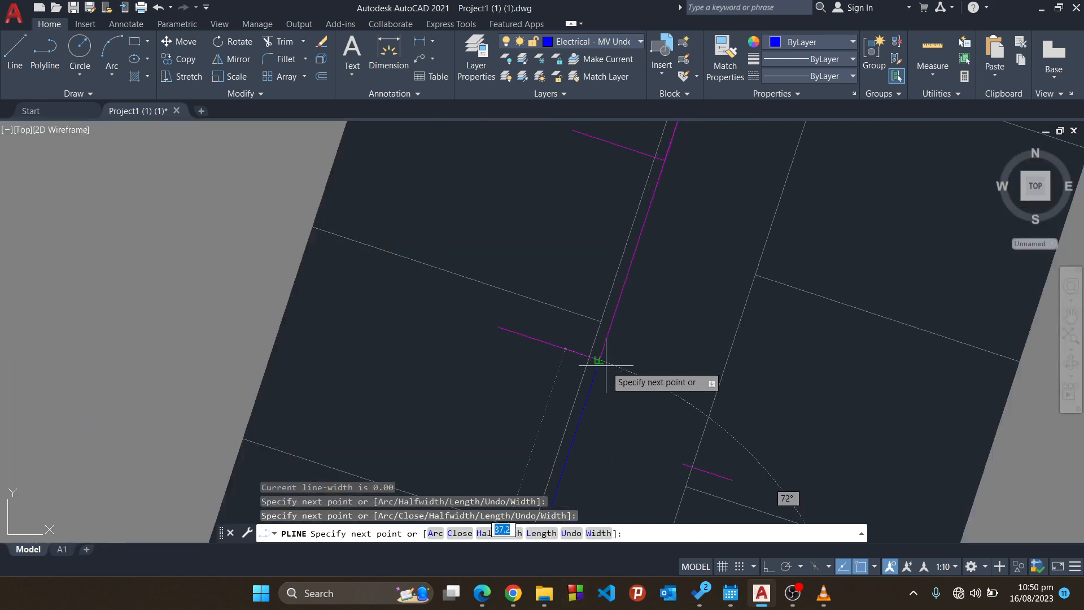
{"action": "scroll", "coordinate": [605, 361], "scroll_direction": "up", "scroll_amount": 3}
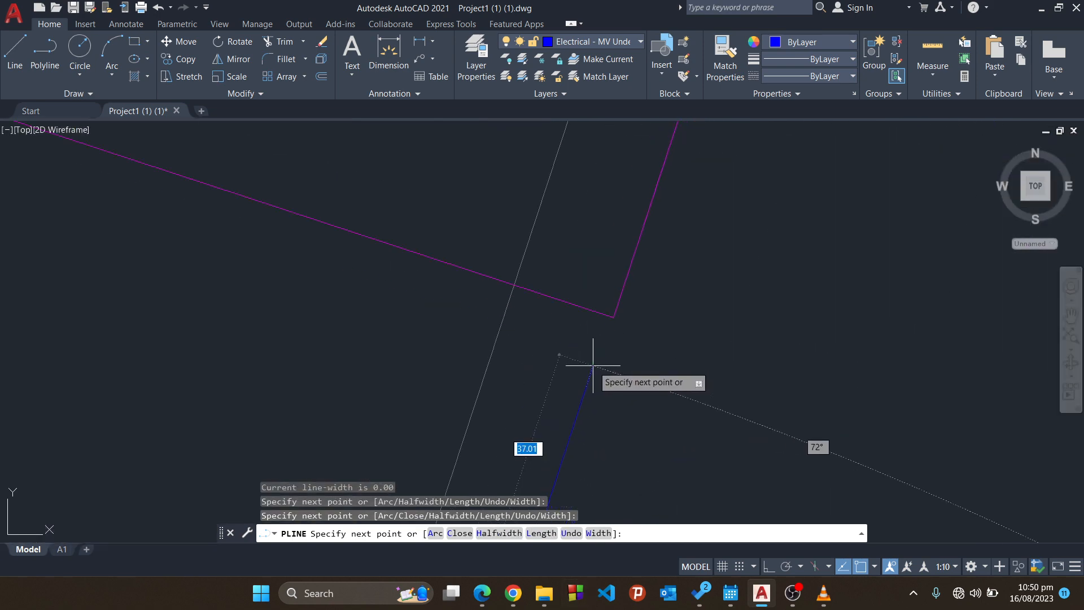
{"action": "left_click", "coordinate": [613, 318]}
Extend the polyline north along the magenta route to the southwestern corner of the next K1.1.1 kiosk and finish it there.
{"action": "scroll", "coordinate": [614, 350], "scroll_direction": "down", "scroll_amount": 5}
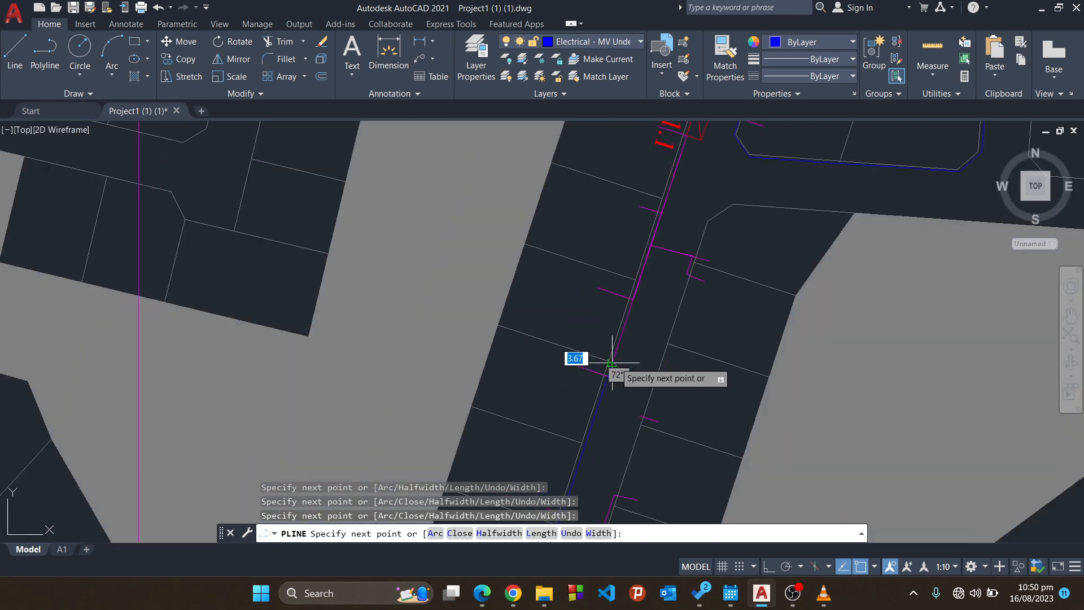
{"action": "scroll", "coordinate": [588, 286], "scroll_direction": "up", "scroll_amount": 4}
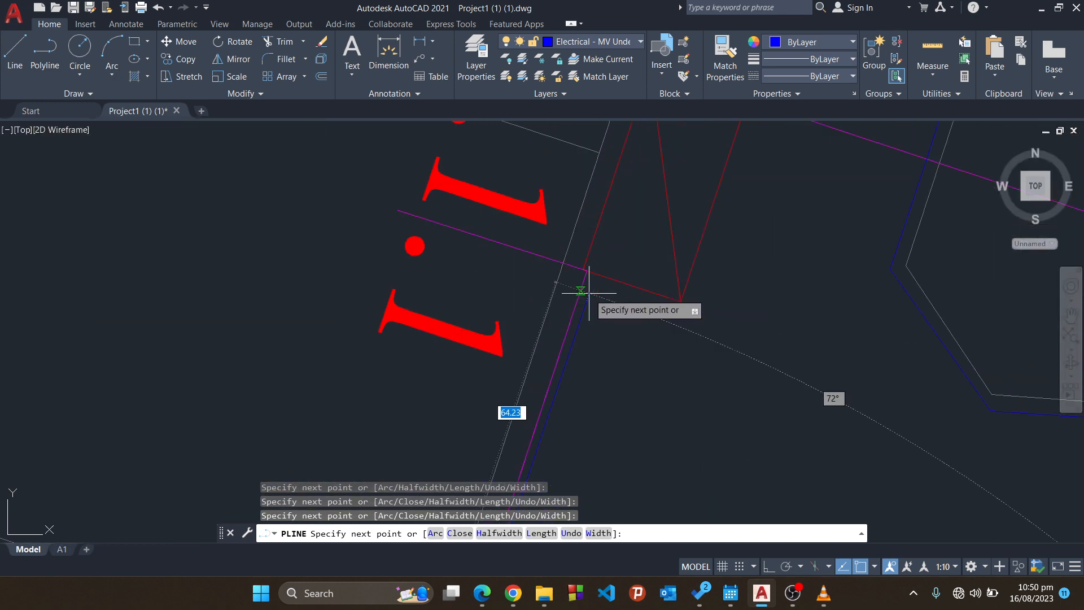
{"action": "left_click", "coordinate": [587, 272]}
{"action": "scroll", "coordinate": [598, 261], "scroll_direction": "up", "scroll_amount": 3}
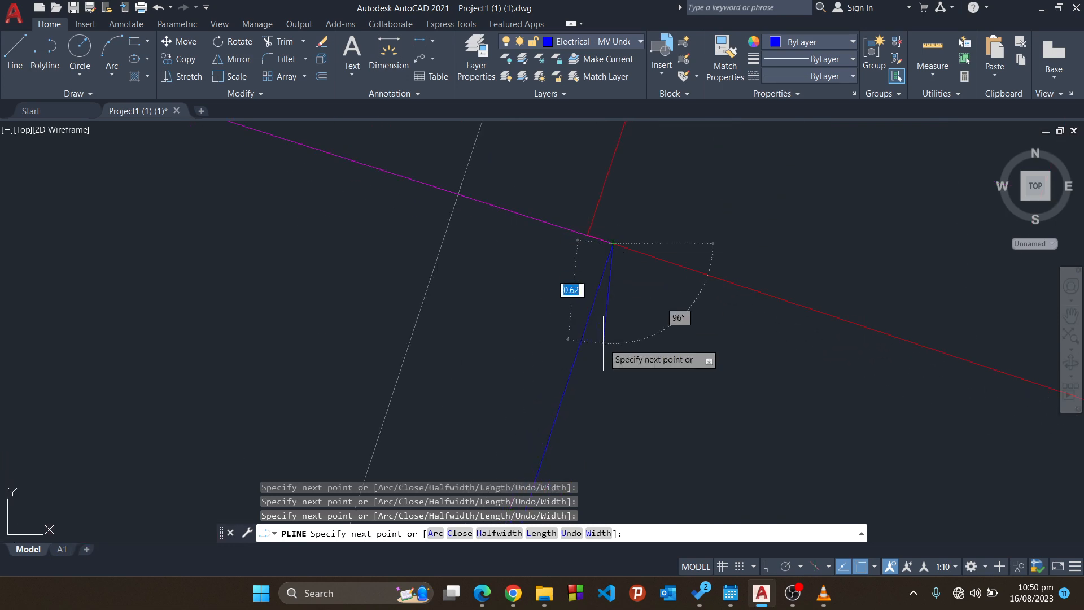
{"action": "key", "text": "Return"}
Start another polyline at that kiosk's northeastern corner, cross the road to the existing MV line, and follow it to the southwestern chamfer's upper vertex.
{"action": "key", "text": "Return"}
{"action": "scroll", "coordinate": [604, 326], "scroll_direction": "down", "scroll_amount": 5}
{"action": "middle_click_drag", "start_coordinate": [605, 327], "coordinate": [418, 342]}
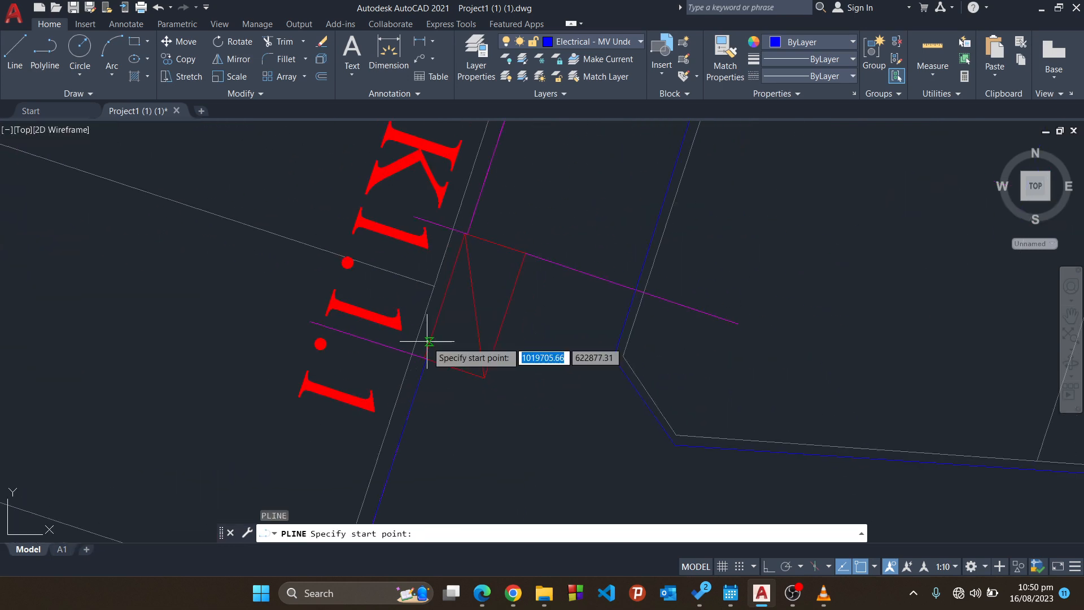
{"action": "scroll", "coordinate": [542, 242], "scroll_direction": "up", "scroll_amount": 5}
{"action": "left_click", "coordinate": [557, 241]}
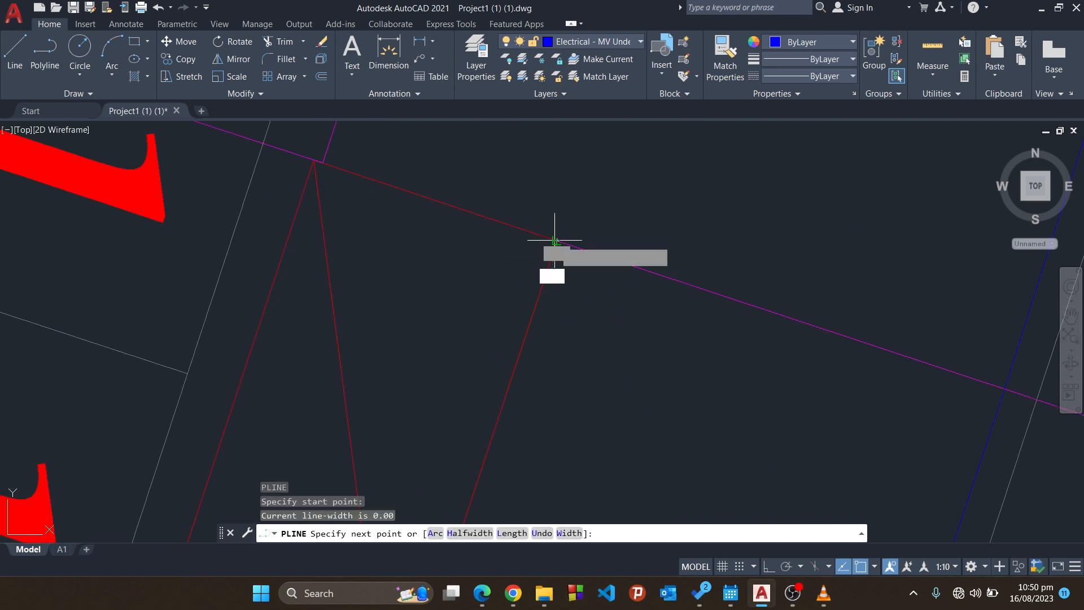
{"action": "left_click", "coordinate": [1005, 388]}
{"action": "scroll", "coordinate": [996, 409], "scroll_direction": "down", "scroll_amount": 3}
{"action": "middle_click_drag", "start_coordinate": [995, 415], "coordinate": [773, 256]}
{"action": "scroll", "coordinate": [755, 310], "scroll_direction": "up", "scroll_amount": 3}
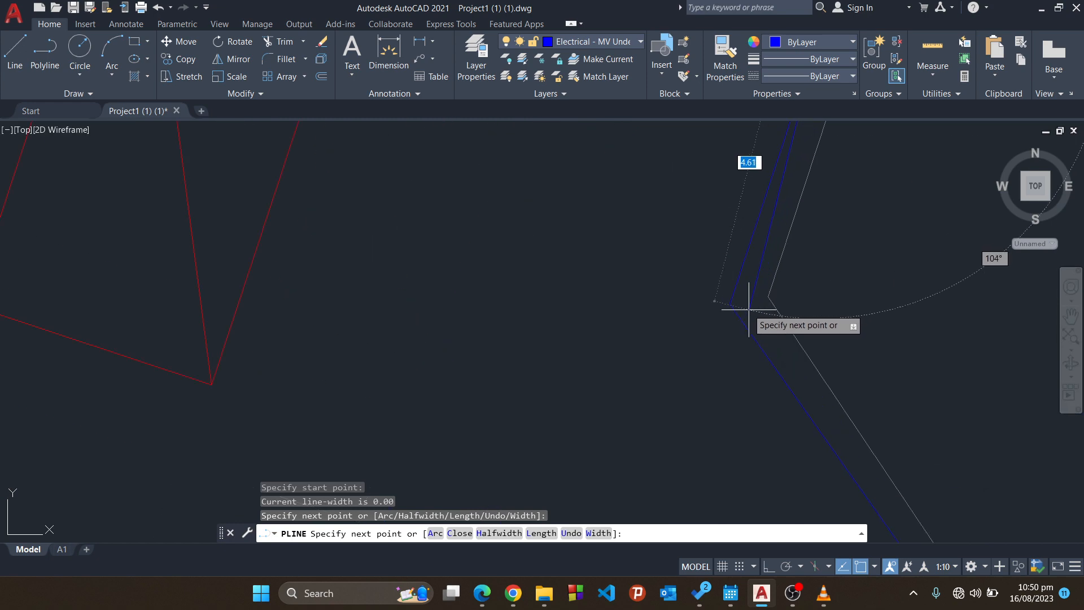
{"action": "left_click", "coordinate": [733, 308]}
Continue the polyline around the southwestern chamfer and along the block's southern edge to the lower vertex of the southeastern chamfer.
{"action": "scroll", "coordinate": [782, 368], "scroll_direction": "down", "scroll_amount": 4}
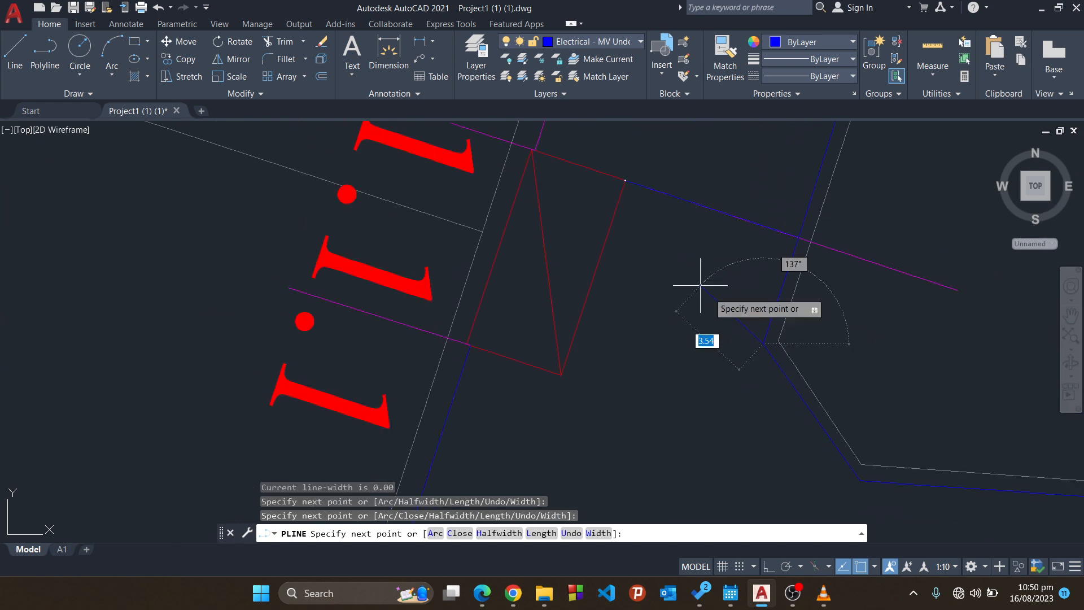
{"action": "middle_click_drag", "start_coordinate": [812, 399], "coordinate": [671, 192]}
{"action": "scroll", "coordinate": [716, 271], "scroll_direction": "up", "scroll_amount": 4}
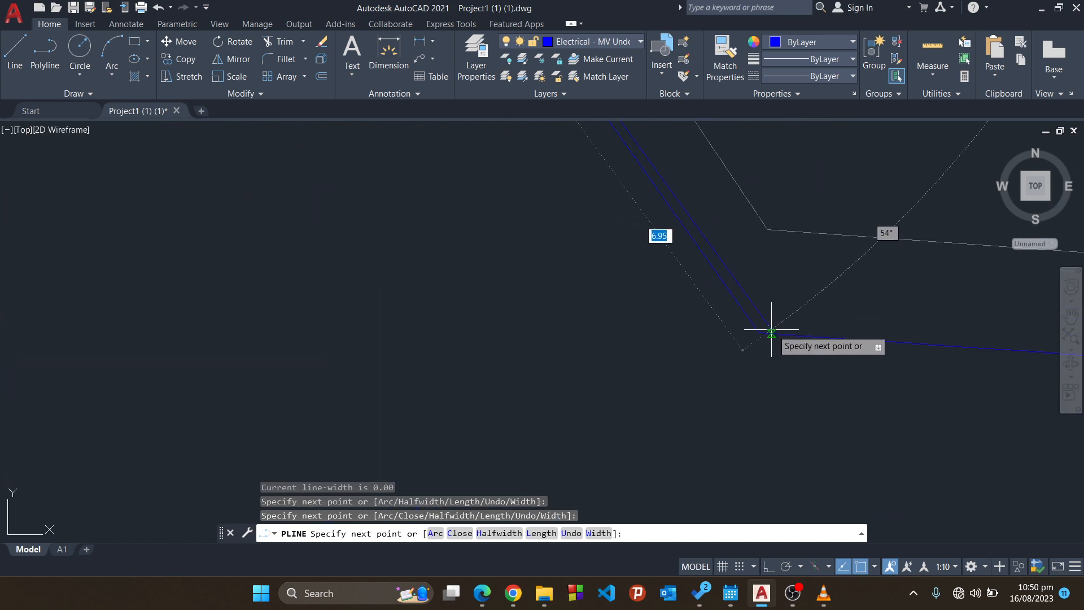
{"action": "left_click", "coordinate": [790, 334]}
{"action": "middle_click_drag", "start_coordinate": [841, 334], "coordinate": [48, 224]}
{"action": "scroll", "coordinate": [384, 219], "scroll_direction": "down", "scroll_amount": 4}
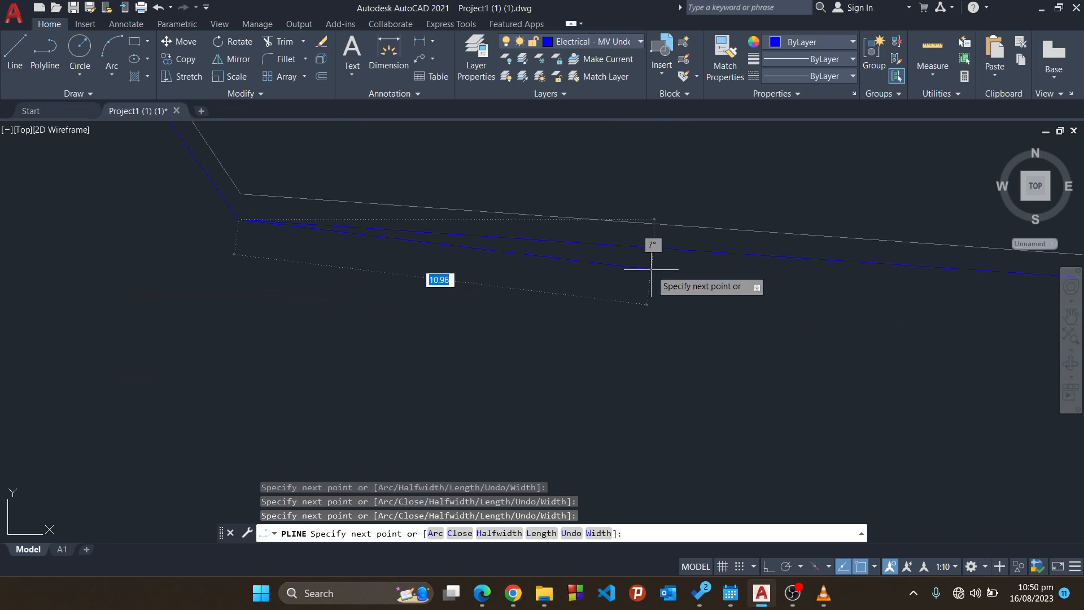
{"action": "middle_click_drag", "start_coordinate": [651, 269], "coordinate": [208, 253]}
{"action": "scroll", "coordinate": [486, 307], "scroll_direction": "down", "scroll_amount": 7}
{"action": "scroll", "coordinate": [779, 356], "scroll_direction": "up", "scroll_amount": 8}
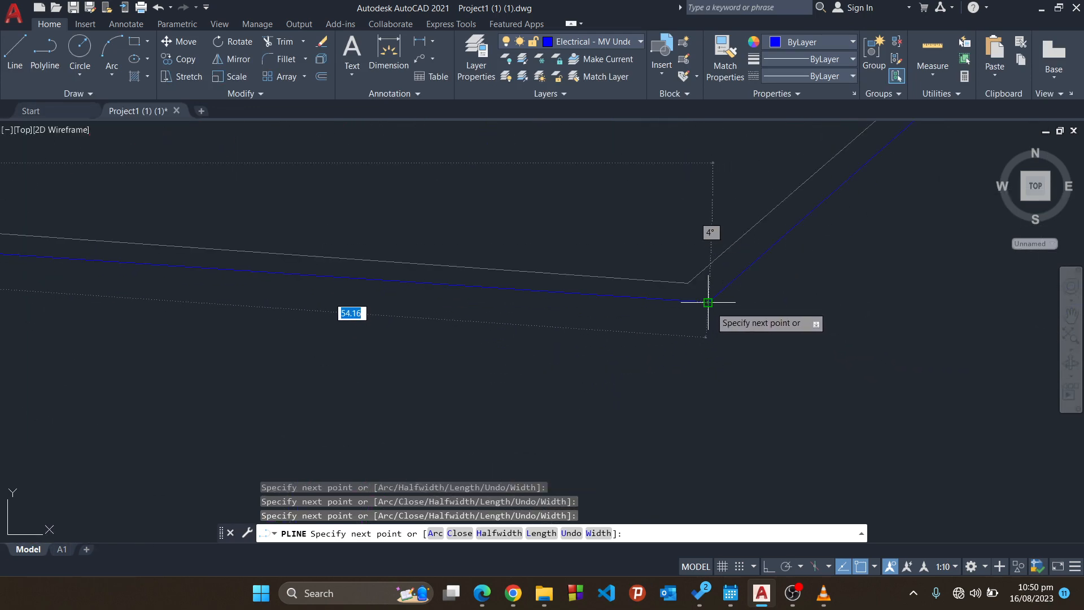
{"action": "left_click", "coordinate": [708, 302]}
Continue the polyline around the block's southeastern chamfer and north along its eastern edge to the bend south of kiosk K2.3.1.
{"action": "scroll", "coordinate": [716, 363], "scroll_direction": "down", "scroll_amount": 3}
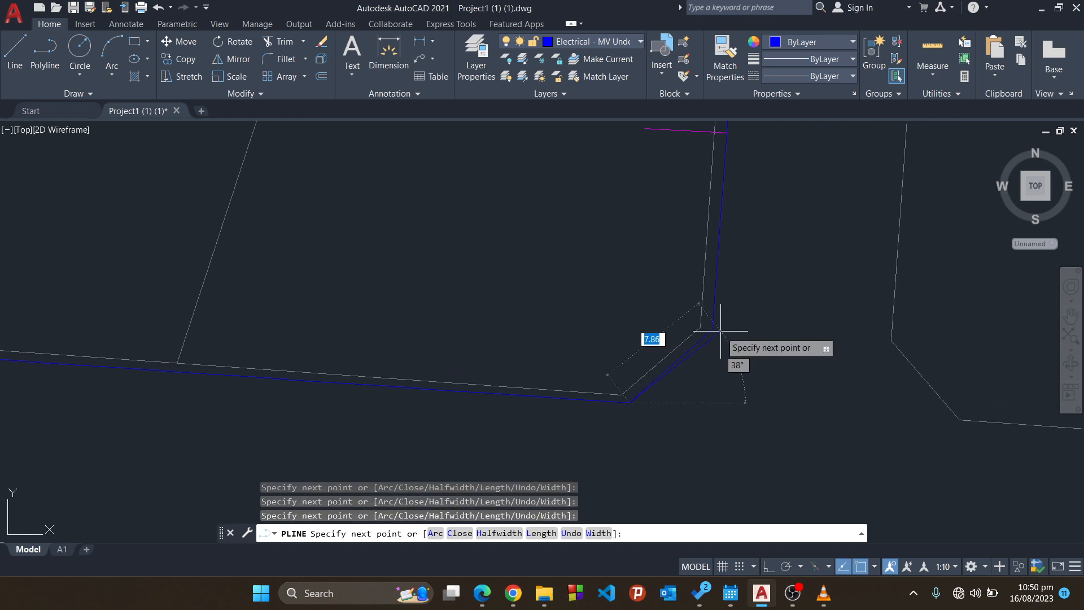
{"action": "scroll", "coordinate": [725, 317], "scroll_direction": "down", "scroll_amount": 5}
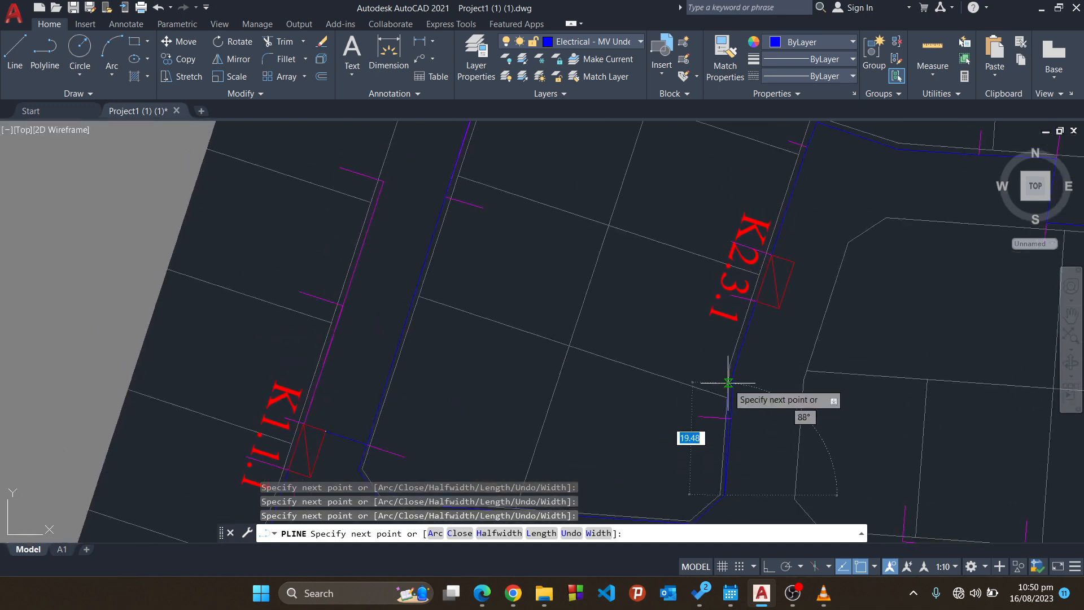
{"action": "scroll", "coordinate": [723, 384], "scroll_direction": "up", "scroll_amount": 6}
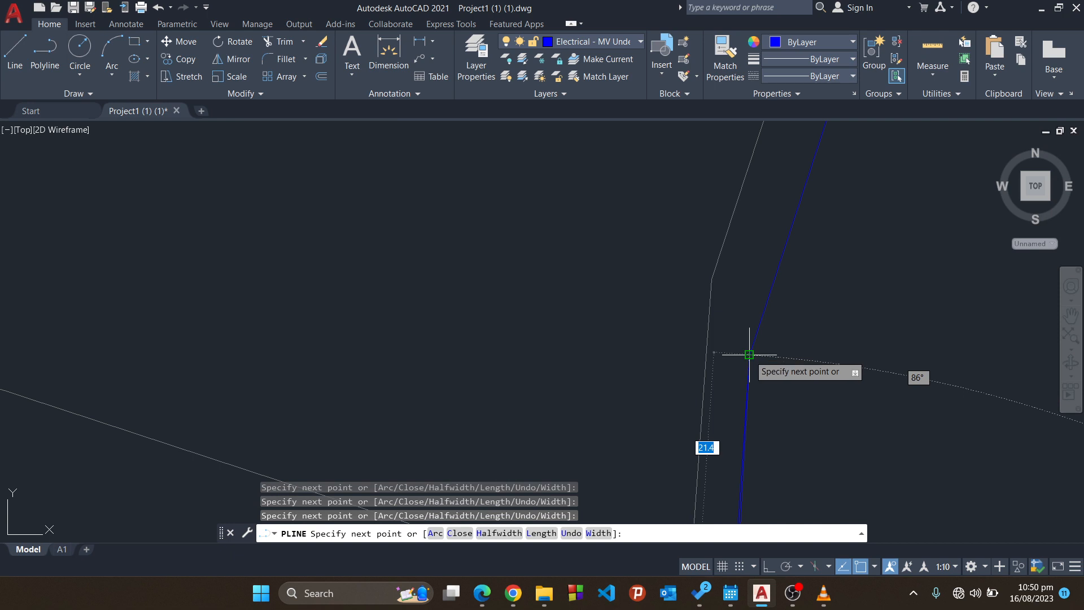
{"action": "left_click", "coordinate": [749, 356]}
Extend the polyline north past kiosk K2.3.1 and the magenta stub to the existing MV line's corner at the road junction.
{"action": "scroll", "coordinate": [754, 333], "scroll_direction": "up", "scroll_amount": 3}
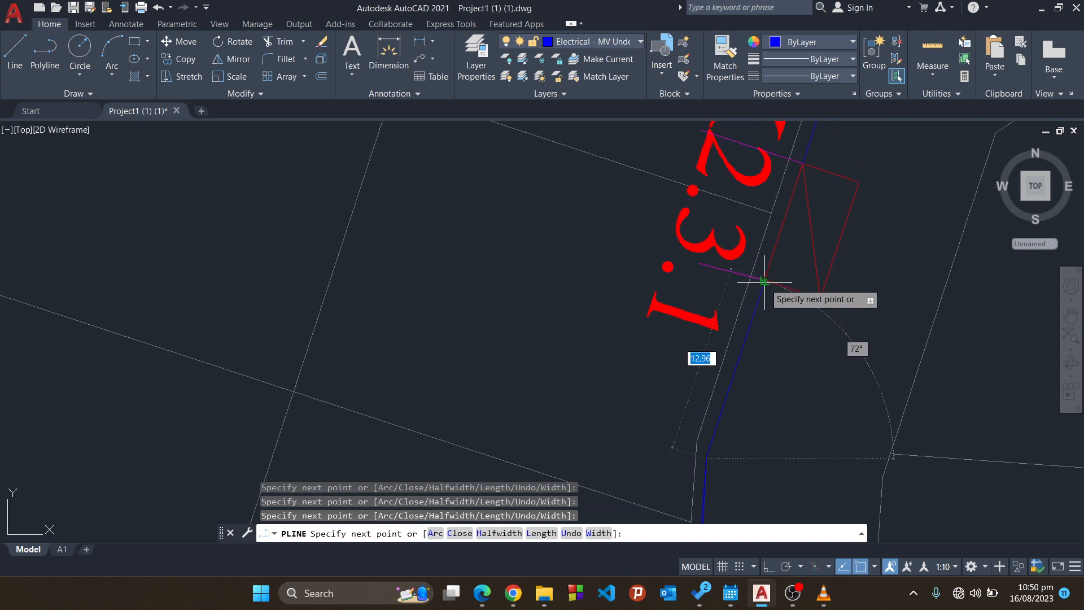
{"action": "middle_click_drag", "start_coordinate": [772, 255], "coordinate": [725, 426]}
{"action": "scroll", "coordinate": [761, 284], "scroll_direction": "down", "scroll_amount": 6}
{"action": "middle_click_drag", "start_coordinate": [759, 288], "coordinate": [716, 361]}
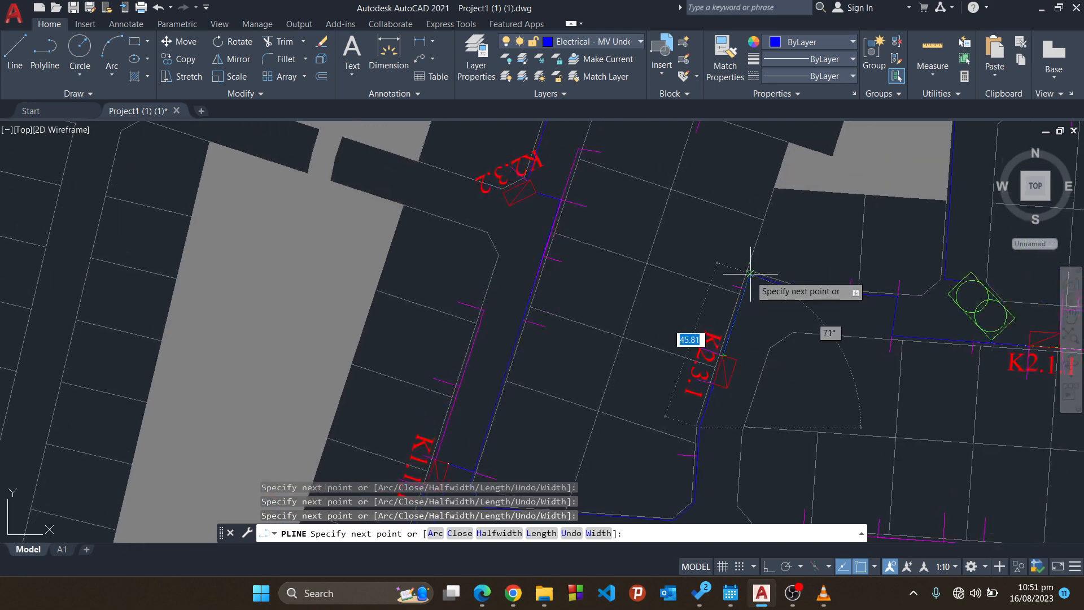
{"action": "scroll", "coordinate": [750, 275], "scroll_direction": "up", "scroll_amount": 4}
{"action": "scroll", "coordinate": [744, 292], "scroll_direction": "up", "scroll_amount": 6}
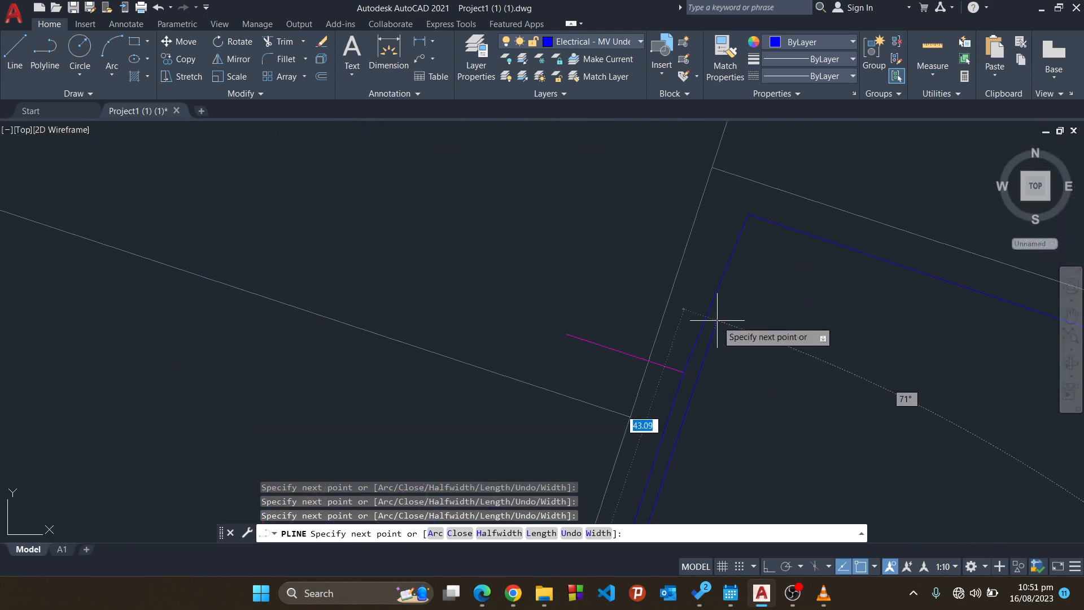
{"action": "left_click", "coordinate": [684, 371]}
{"action": "left_click", "coordinate": [749, 215]}
Follow the existing MV line east along the road's northern side, then south across the road to its southern corner.
{"action": "scroll", "coordinate": [981, 382], "scroll_direction": "down", "scroll_amount": 3}
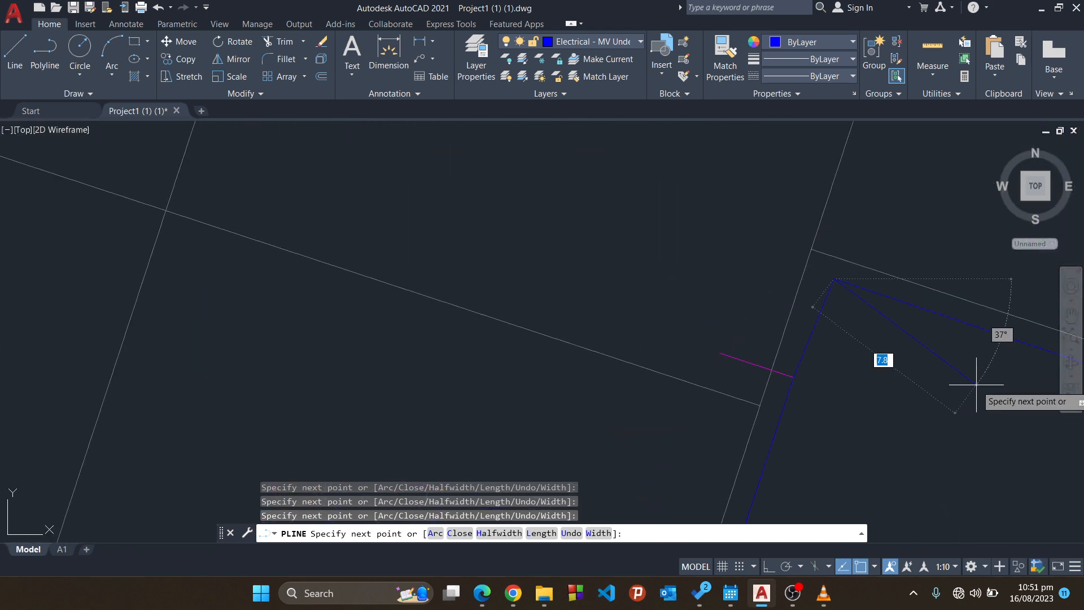
{"action": "middle_click_drag", "start_coordinate": [980, 382], "coordinate": [676, 264]}
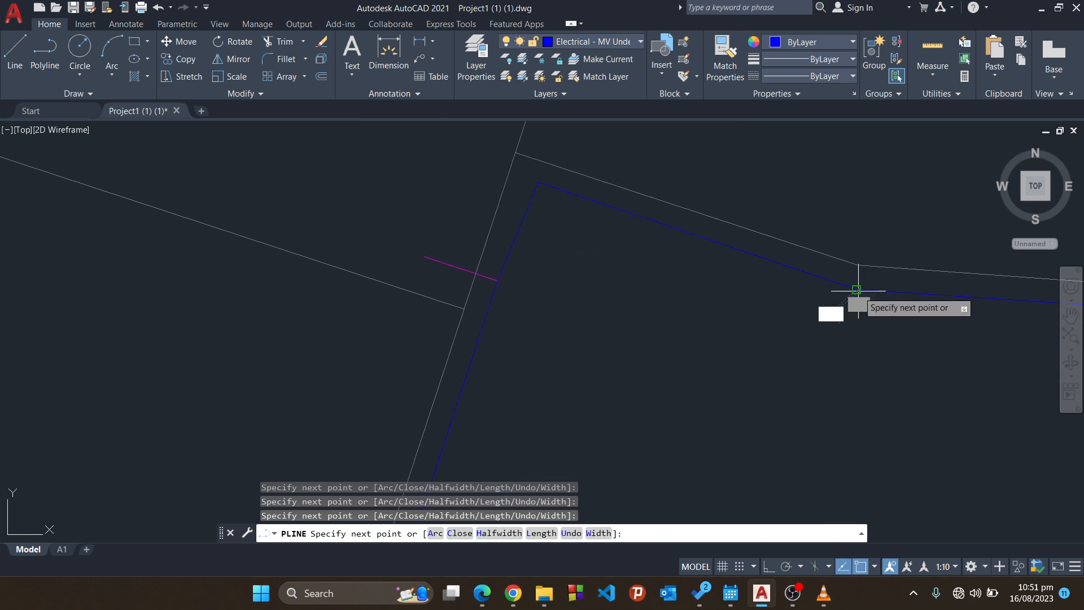
{"action": "scroll", "coordinate": [857, 283], "scroll_direction": "up", "scroll_amount": 5}
{"action": "mouse_move", "coordinate": [856, 283]}
{"action": "middle_mouse_down"}
{"action": "mouse_move", "coordinate": [743, 275]}
{"action": "mouse_move", "coordinate": [573, 213]}
{"action": "middle_mouse_up"}
{"action": "scroll", "coordinate": [619, 230], "scroll_direction": "up", "scroll_amount": 6}
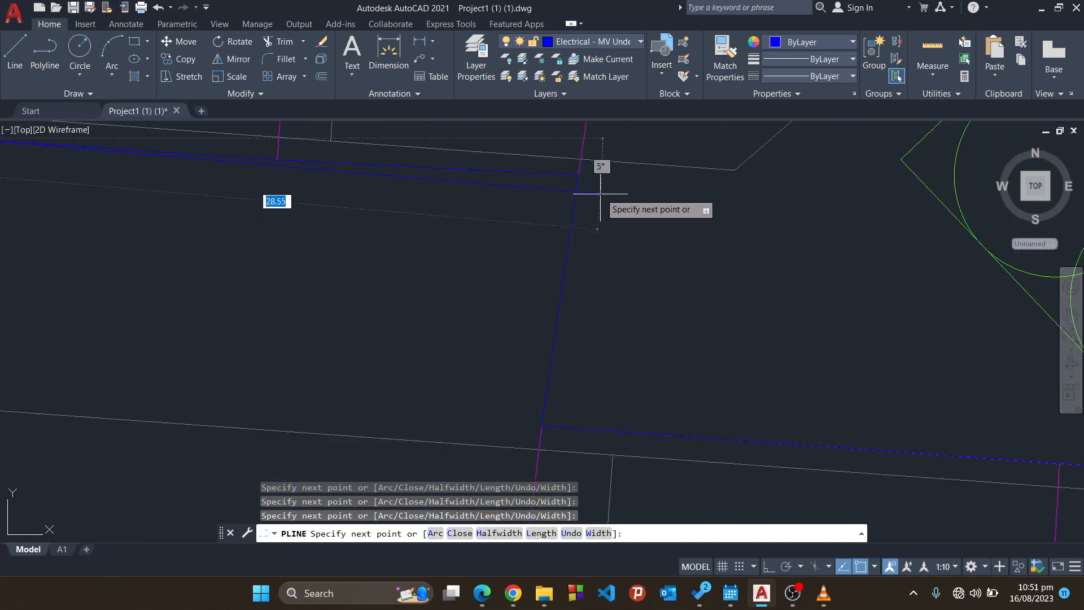
{"action": "left_click", "coordinate": [578, 174]}
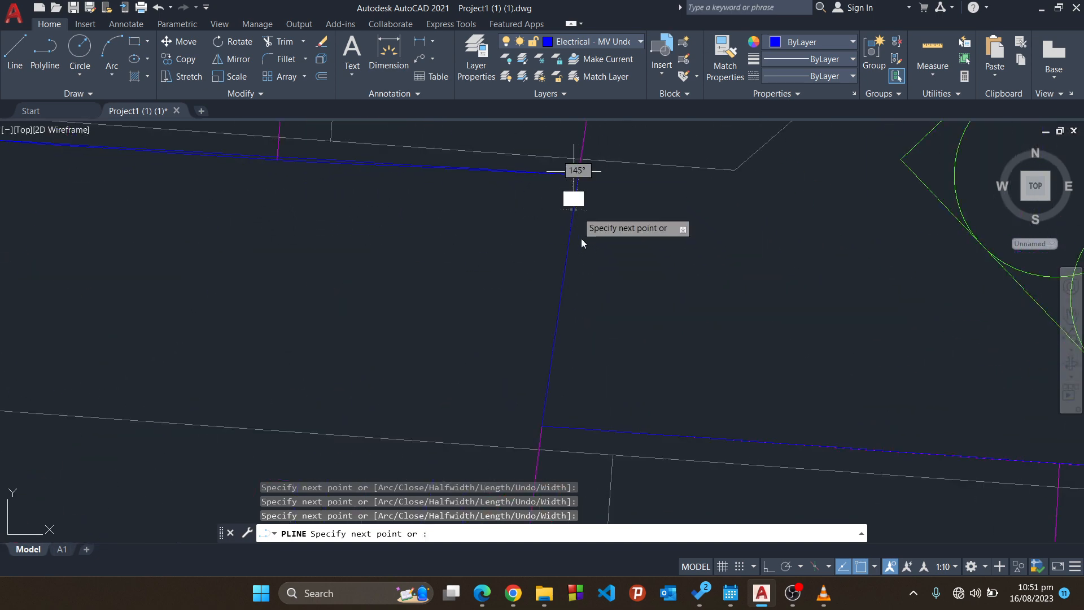
{"action": "left_click", "coordinate": [541, 425]}
Extend the polyline east along the road's southern side and finish it at the southern corner of the twin-circle symbol near K2.1.1.
{"action": "scroll", "coordinate": [813, 452], "scroll_direction": "down", "scroll_amount": 5}
{"action": "middle_click_drag", "start_coordinate": [814, 451], "coordinate": [411, 347]}
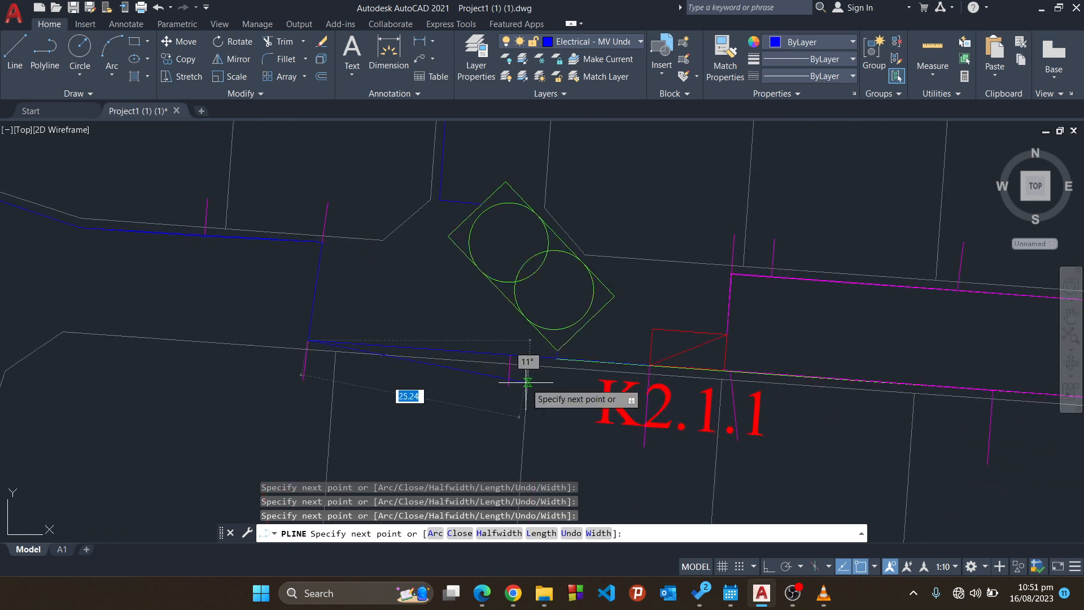
{"action": "scroll", "coordinate": [527, 380], "scroll_direction": "up", "scroll_amount": 5}
{"action": "left_click", "coordinate": [597, 322]}
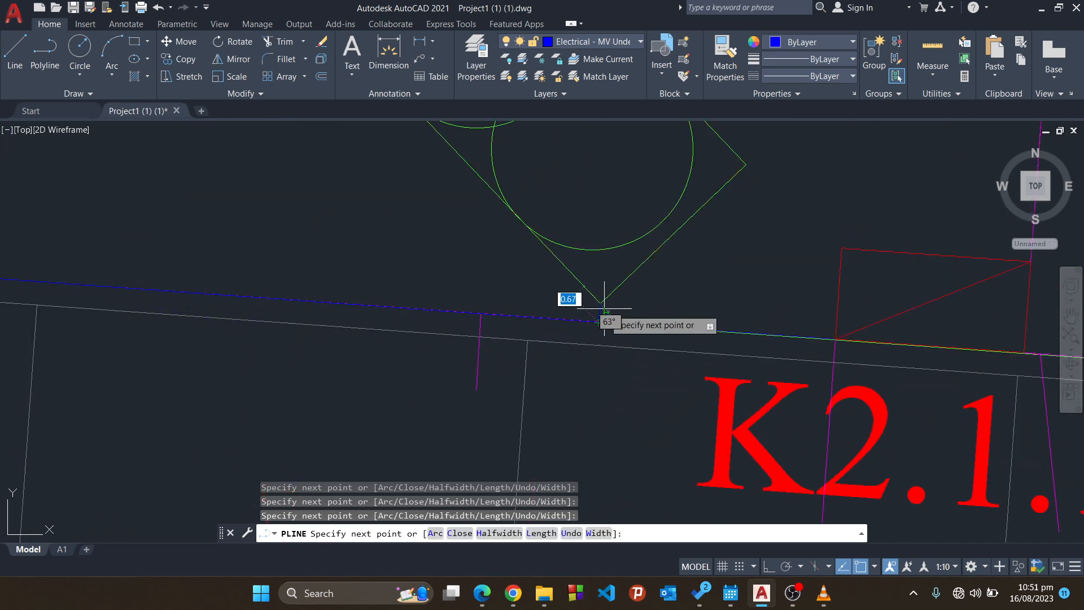
{"action": "scroll", "coordinate": [587, 297], "scroll_direction": "up", "scroll_amount": 6}
{"action": "left_click", "coordinate": [583, 288]}
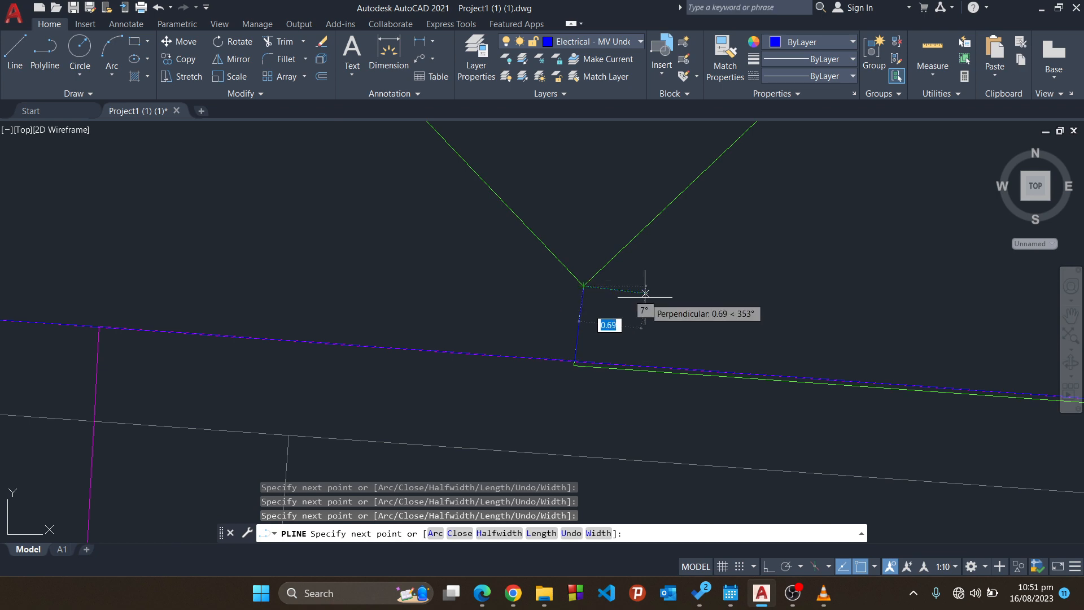
{"action": "key", "text": "Return"}
Relabel the K1.1.1 kiosk west of the K2.3.1 block as K2.4.1.
{"action": "scroll", "coordinate": [479, 330], "scroll_direction": "down", "scroll_amount": 12}
{"action": "middle_click_drag", "start_coordinate": [477, 338], "coordinate": [781, 314]}
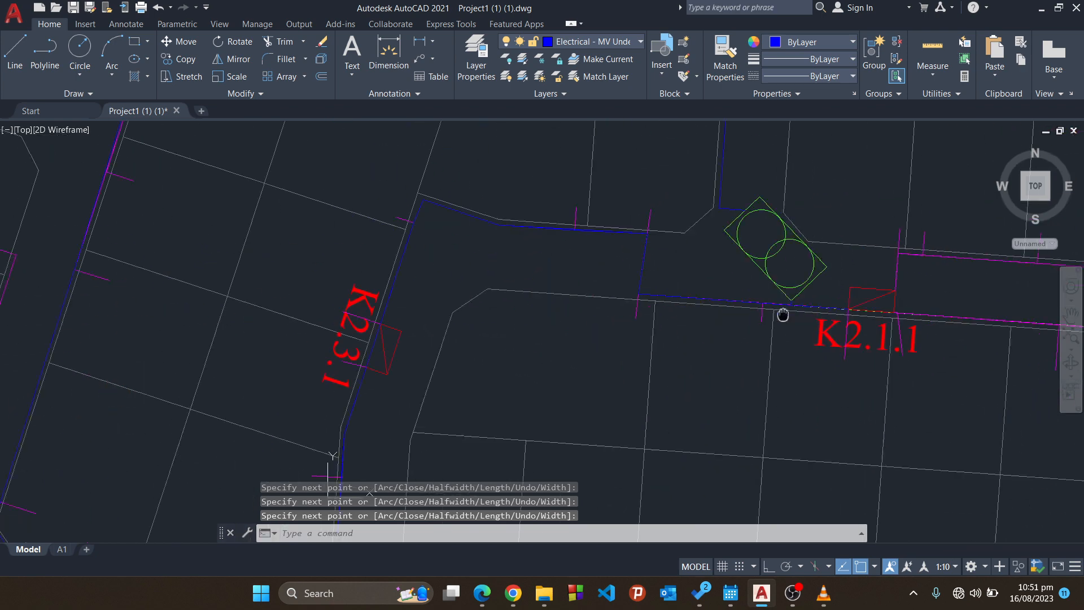
{"action": "scroll", "coordinate": [548, 317], "scroll_direction": "down", "scroll_amount": 2}
{"action": "middle_click_drag", "start_coordinate": [615, 307], "coordinate": [846, 273]}
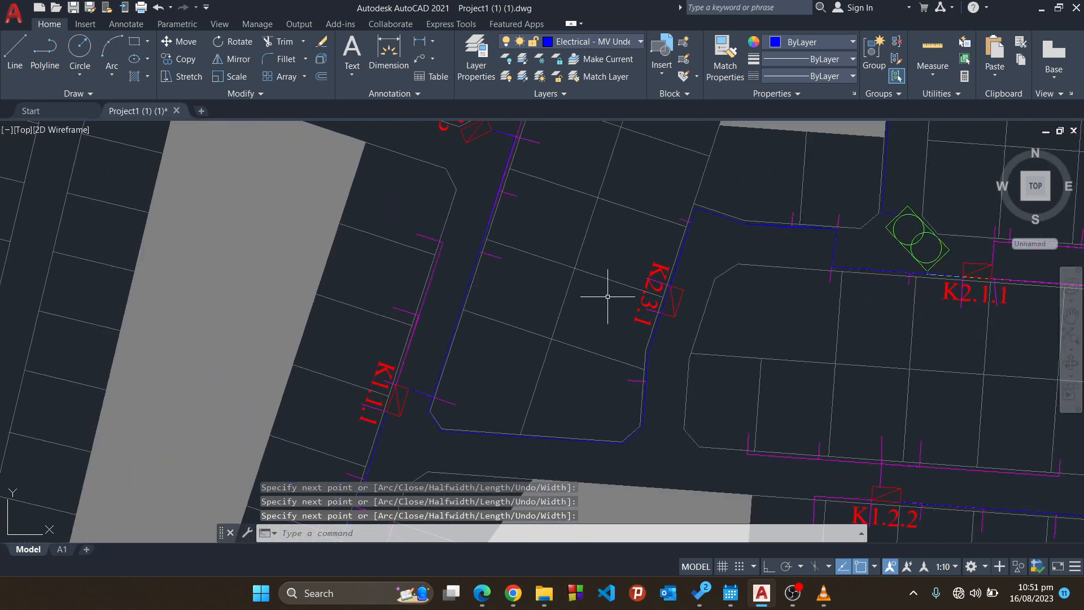
{"action": "middle_click_drag", "start_coordinate": [565, 329], "coordinate": [726, 264]}
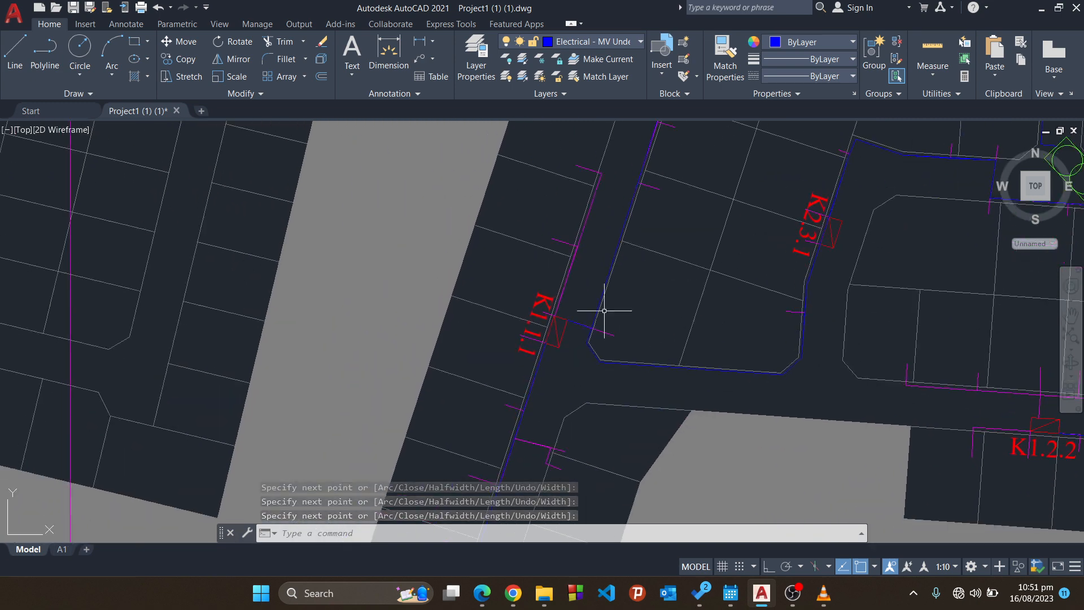
{"action": "left_click", "coordinate": [538, 300]}
{"action": "right_click", "coordinate": [538, 301]}
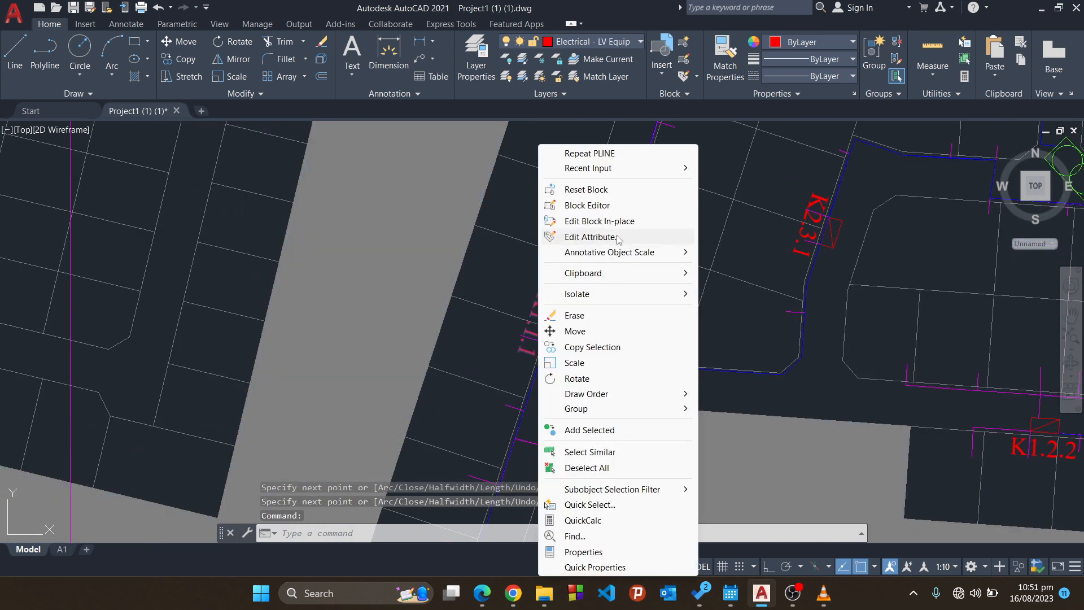
{"action": "left_click", "coordinate": [590, 236]}
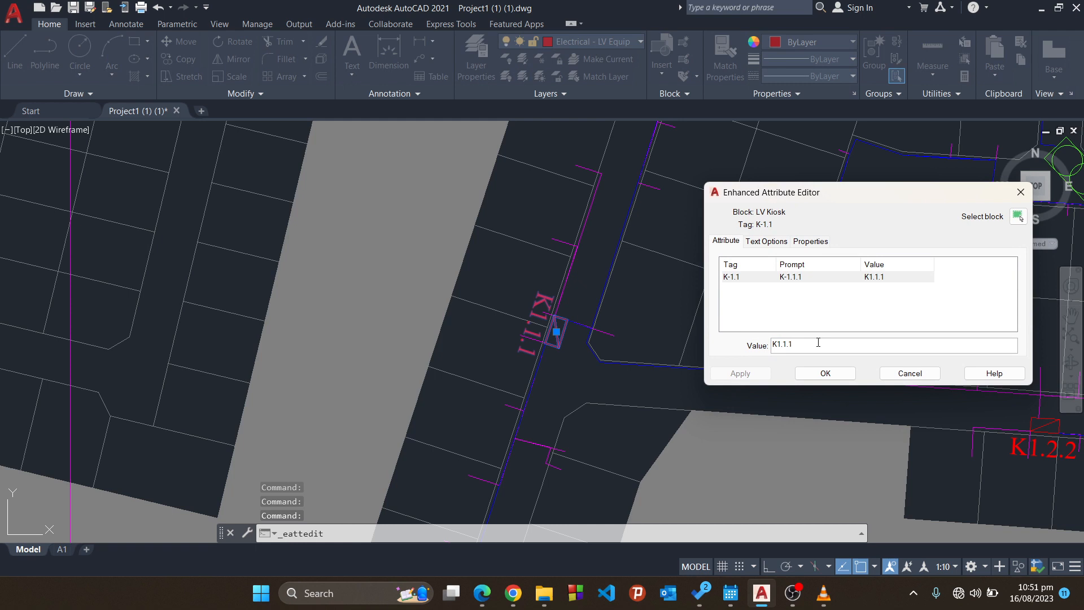
{"action": "key", "text": "BackSpace"}
{"action": "key", "text": "BackSpace"}
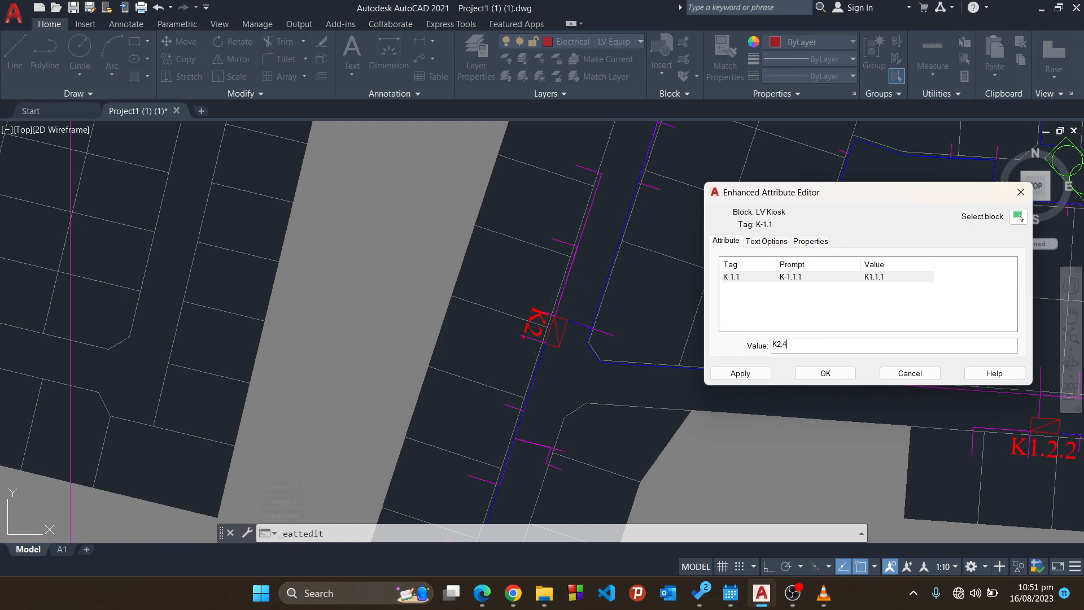
{"action": "key", "text": "Return"}
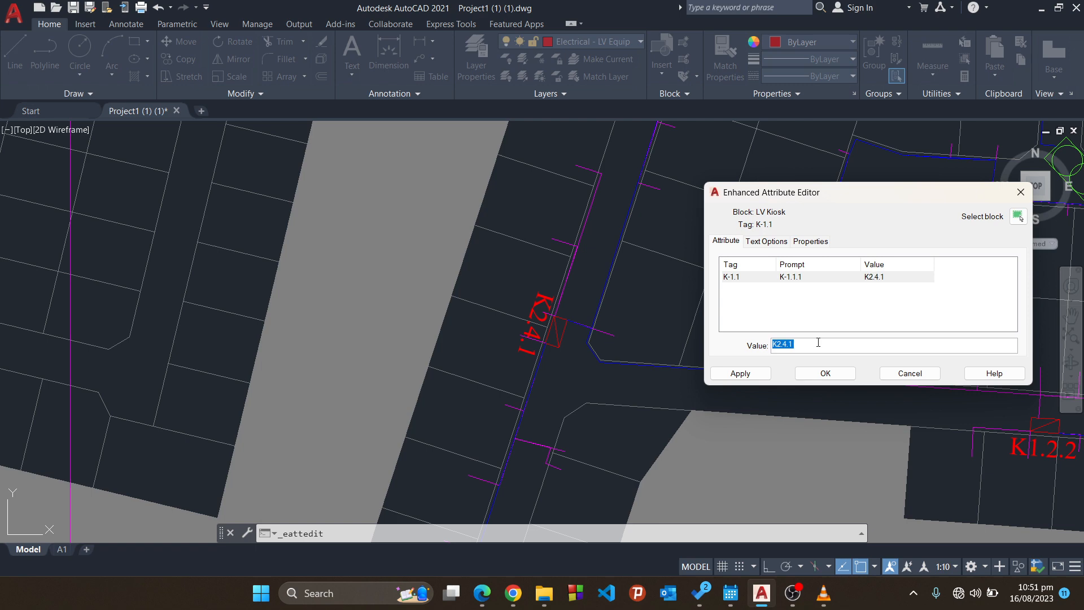
{"action": "left_click", "coordinate": [826, 374]}
Relabel the K1.1.1 kiosk at the southern end of the western road as K2.4.2.
{"action": "scroll", "coordinate": [764, 303], "scroll_direction": "down", "scroll_amount": 5}
{"action": "scroll", "coordinate": [779, 322], "scroll_direction": "up", "scroll_amount": 8}
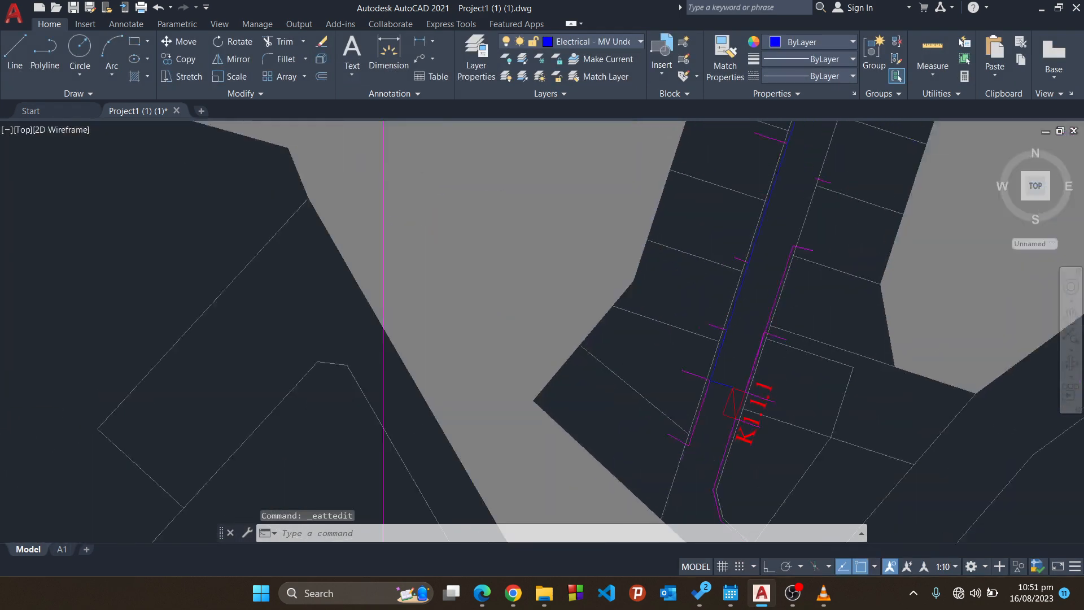
{"action": "scroll", "coordinate": [722, 446], "scroll_direction": "up", "scroll_amount": 2}
{"action": "left_click", "coordinate": [816, 353]}
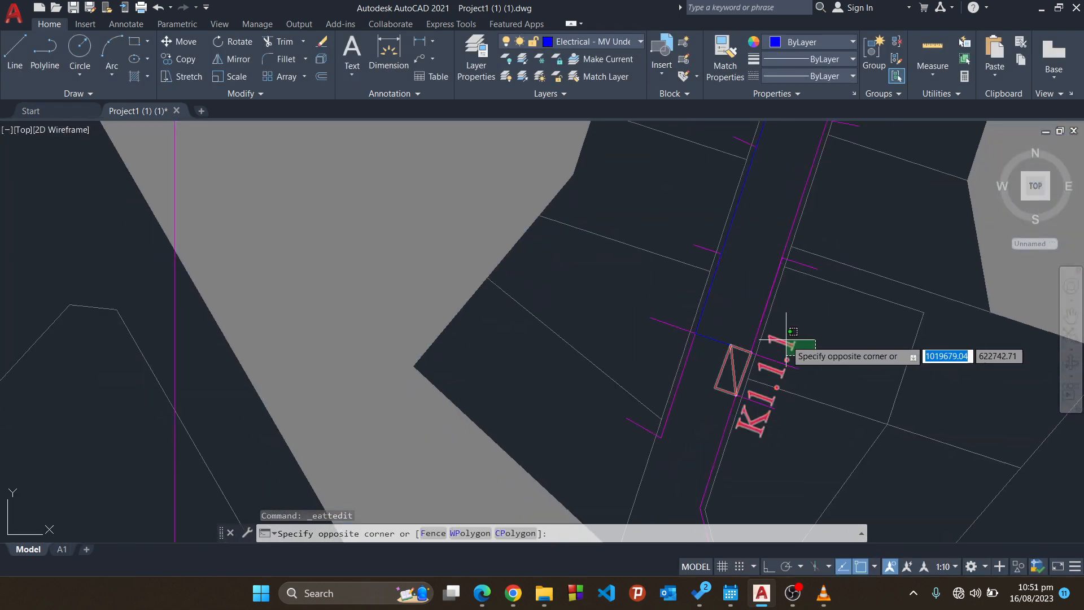
{"action": "left_click", "coordinate": [785, 340]}
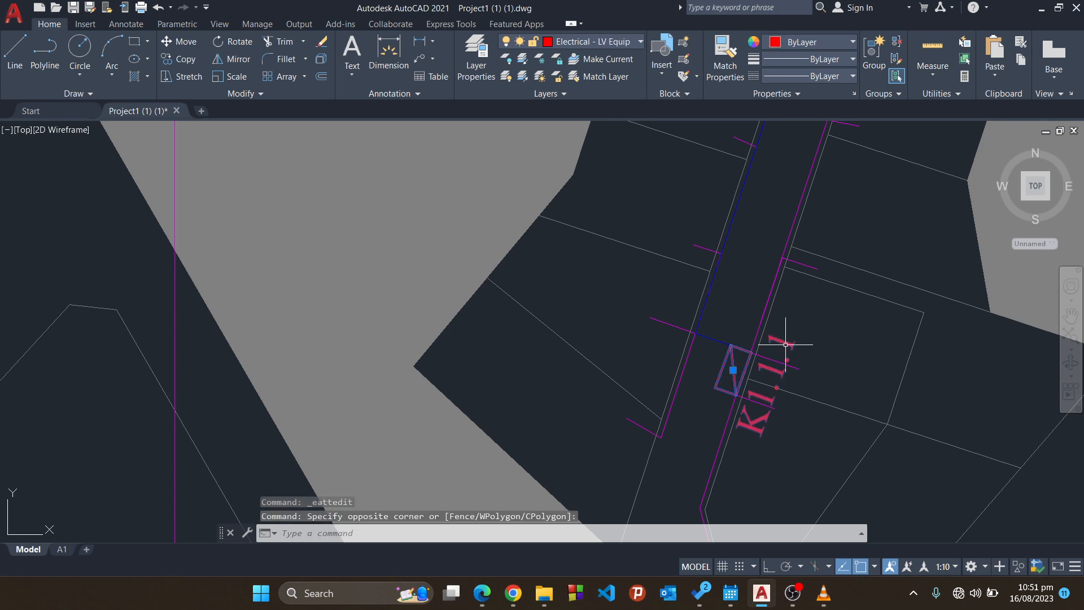
{"action": "right_click", "coordinate": [786, 344]}
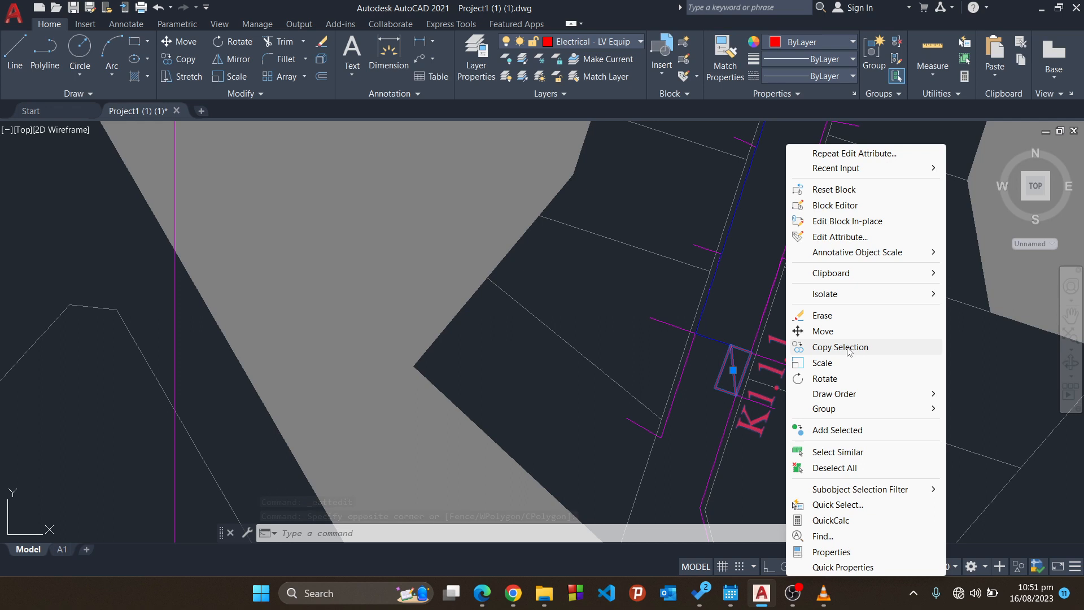
{"action": "left_click", "coordinate": [840, 236]}
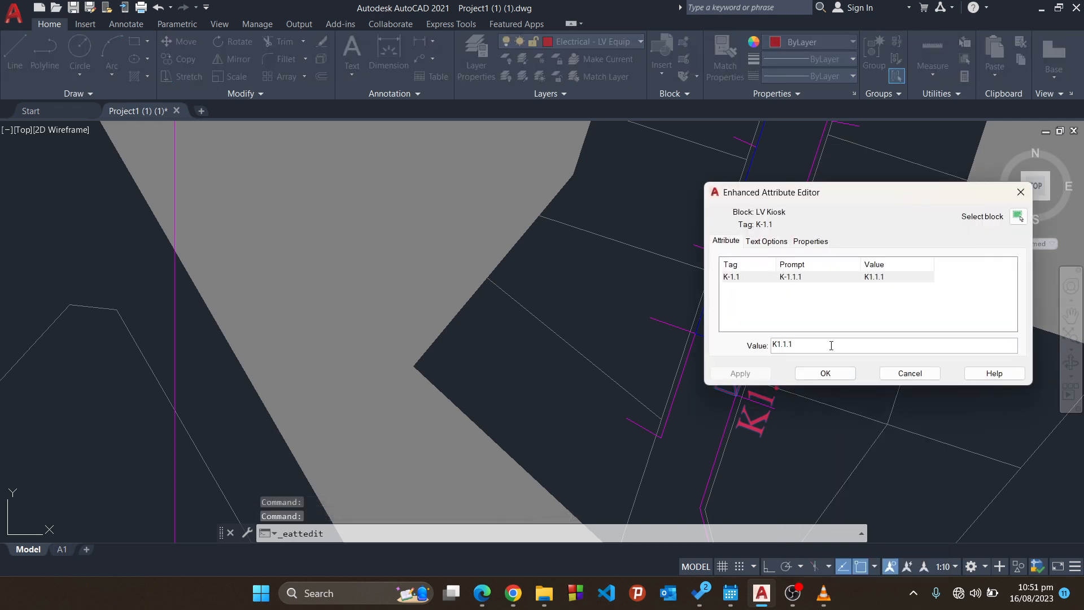
{"action": "key", "text": "BackSpace"}
{"action": "type", "text": "2"}
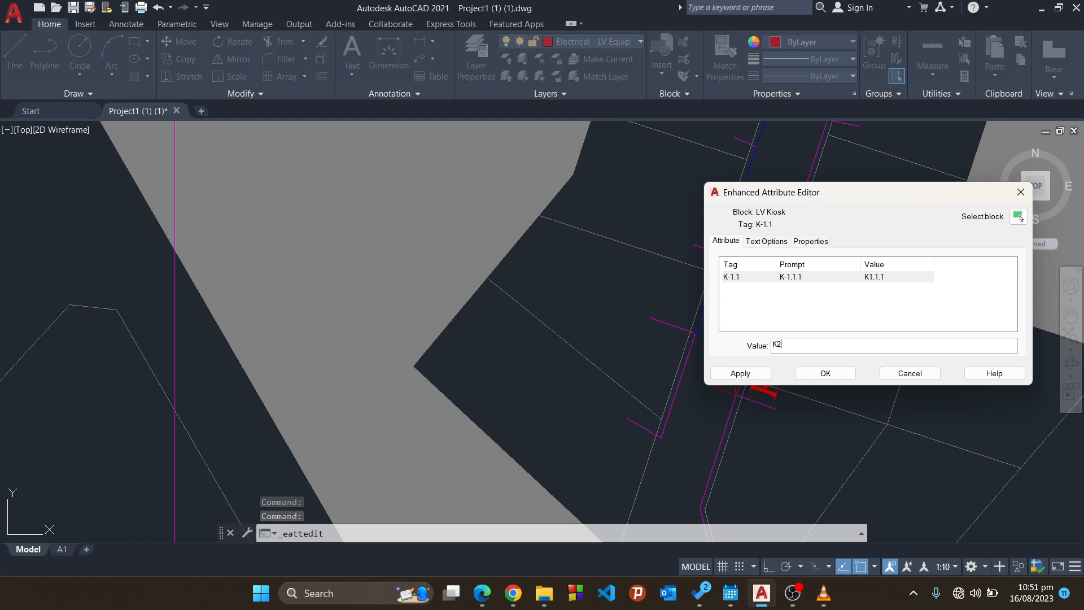
{"action": "type", "text": ".4.2"}
{"action": "key", "text": "Return"}
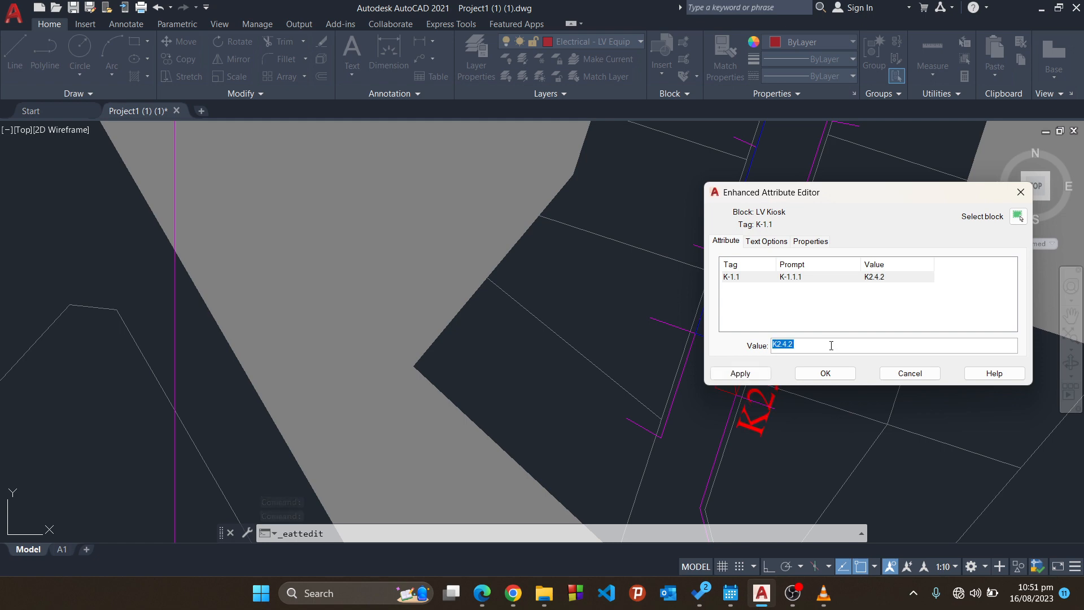
{"action": "left_click", "coordinate": [826, 373]}
{"action": "scroll", "coordinate": [857, 353], "scroll_direction": "down", "scroll_amount": 4}
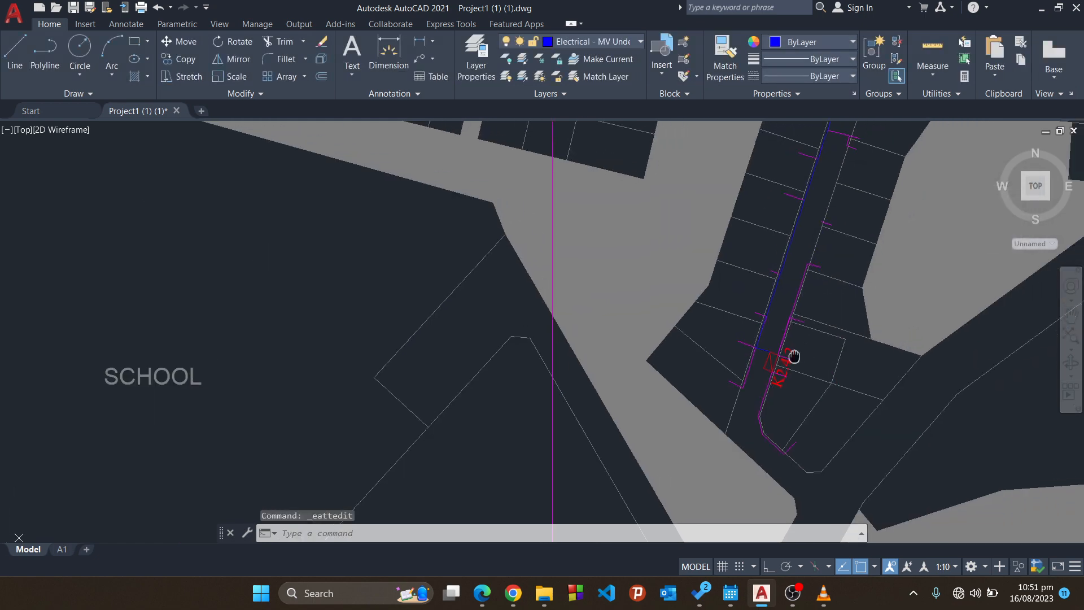
{"action": "scroll", "coordinate": [794, 355], "scroll_direction": "up", "scroll_amount": 4}
{"action": "scroll", "coordinate": [678, 346], "scroll_direction": "down", "scroll_amount": 6}
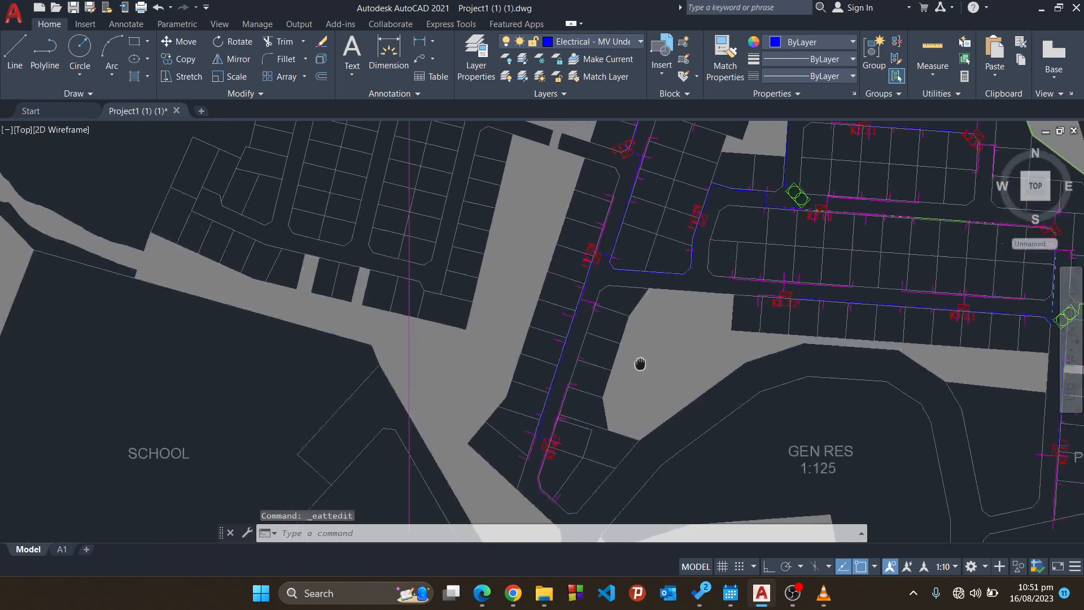
{"action": "scroll", "coordinate": [622, 301], "scroll_direction": "up", "scroll_amount": 3}
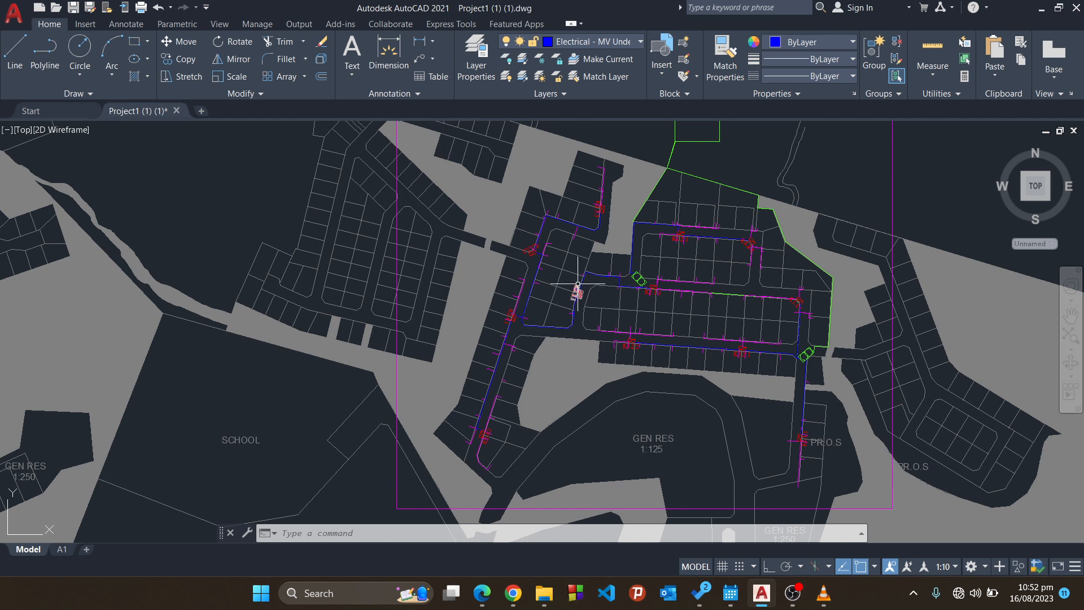
{"action": "mouse_move", "coordinate": [578, 284]}
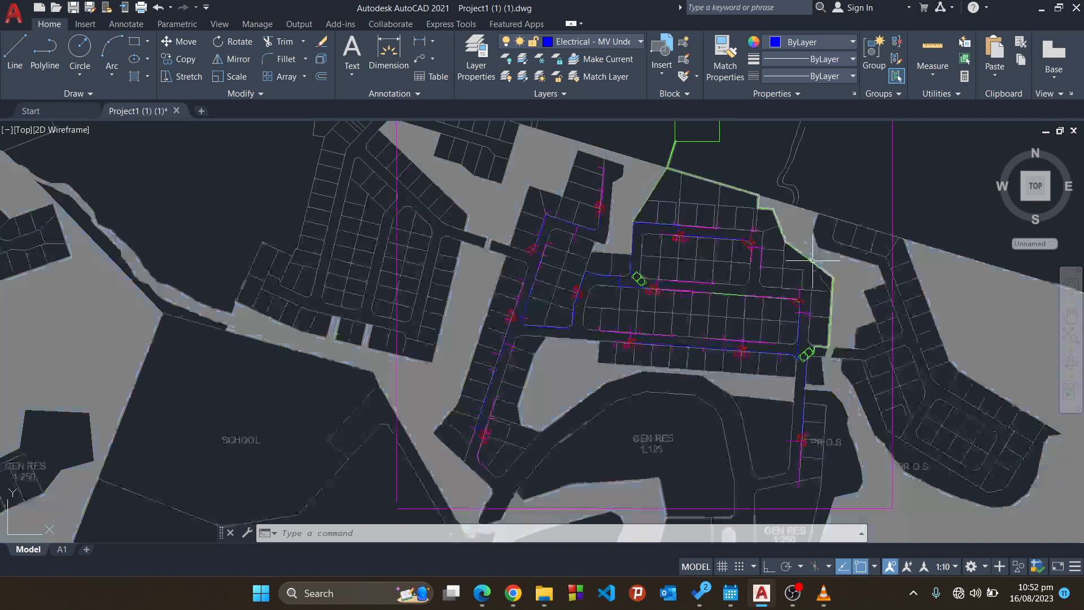